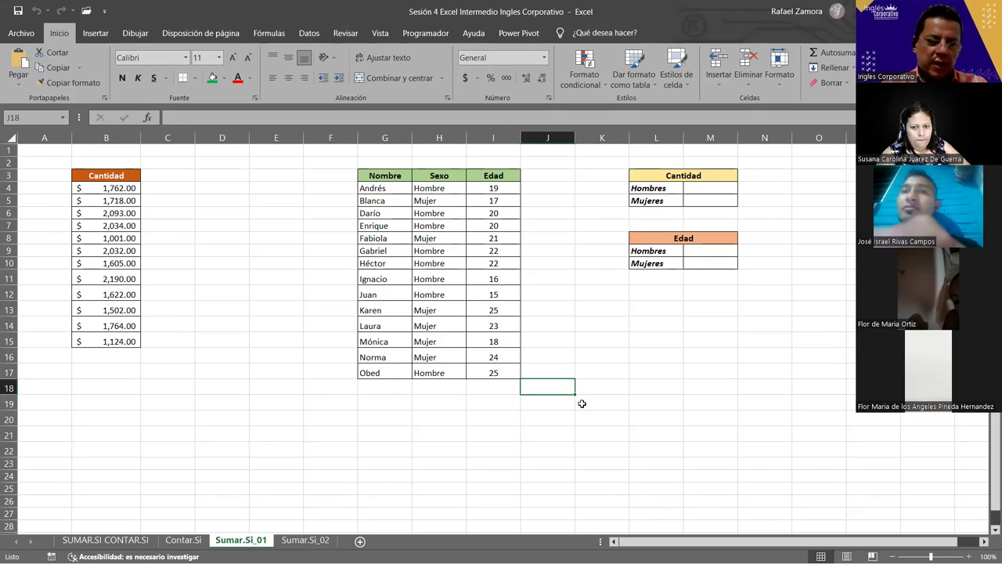
Move to the next worksheet, Sumar.Si_02, with Ctrl+Page Down
{"action": "key", "text": "ctrl+Page_Down"}
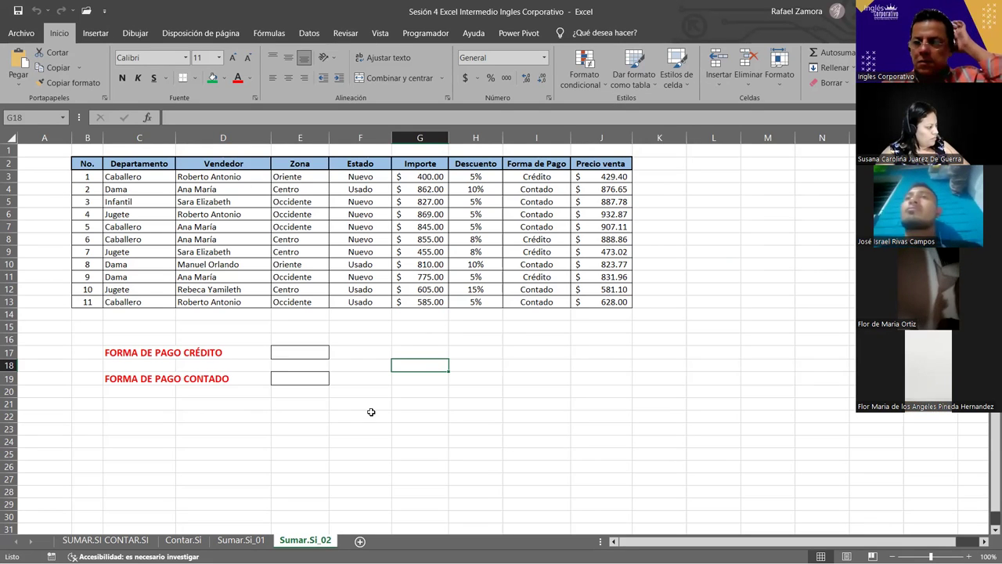
{"action": "left_click", "coordinate": [426, 379]}
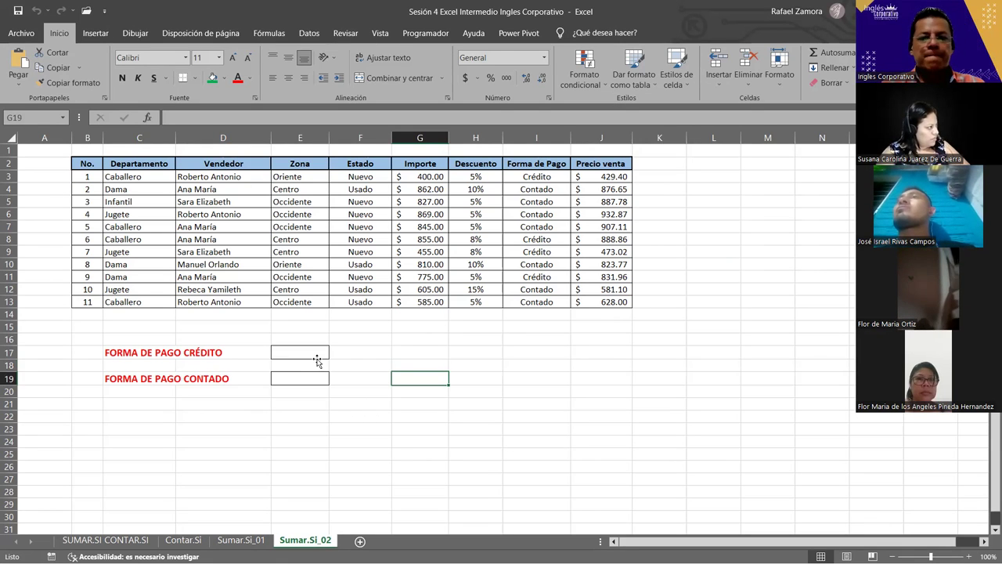
{"action": "left_click", "coordinate": [318, 356]}
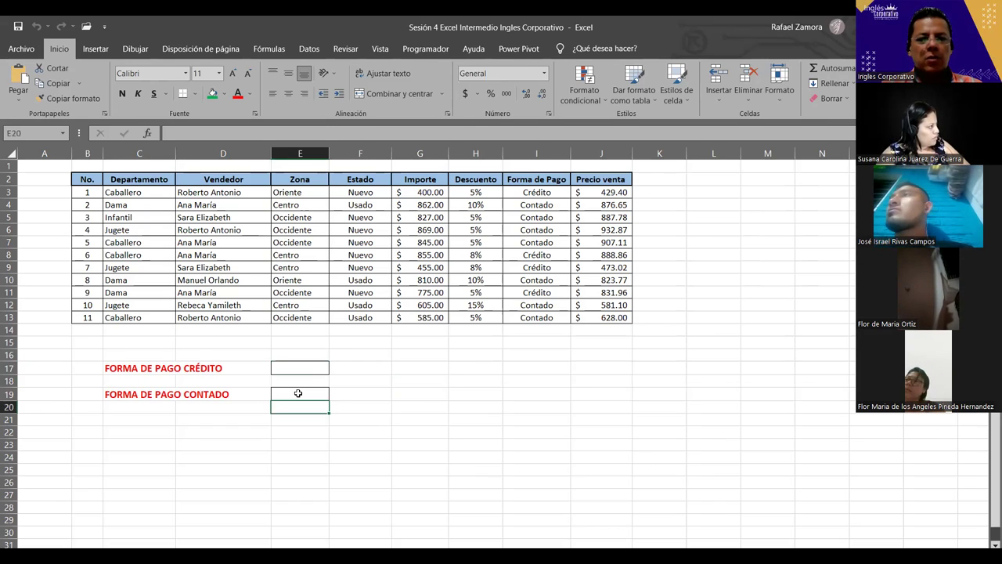
{"action": "left_click", "coordinate": [293, 379]}
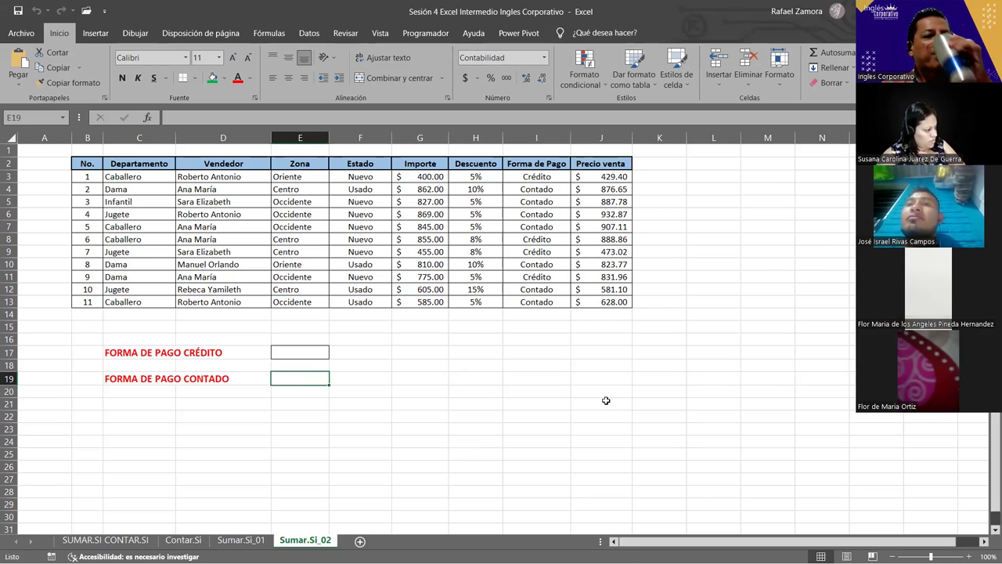
{"action": "left_click", "coordinate": [510, 425]}
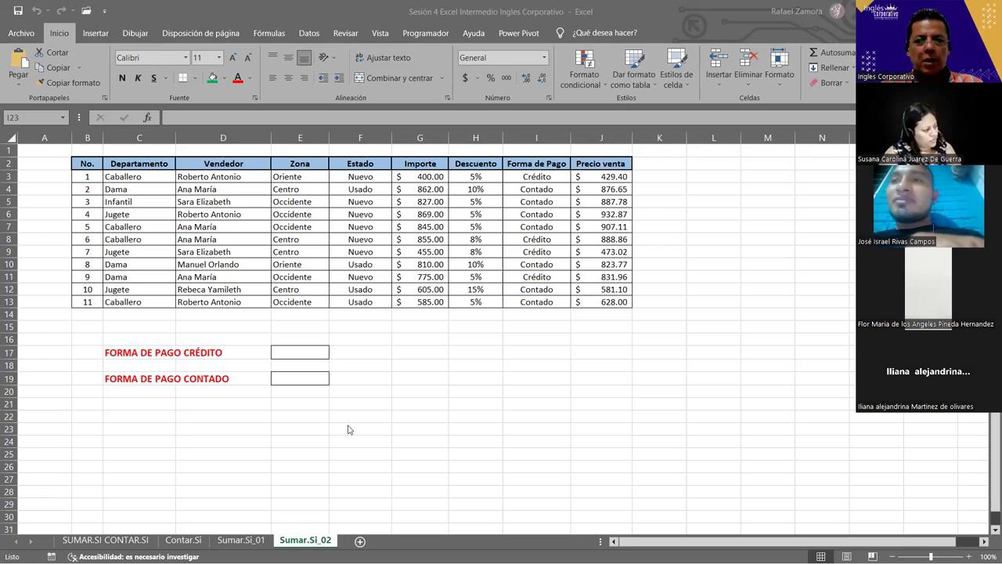
{"action": "left_click", "coordinate": [303, 351]}
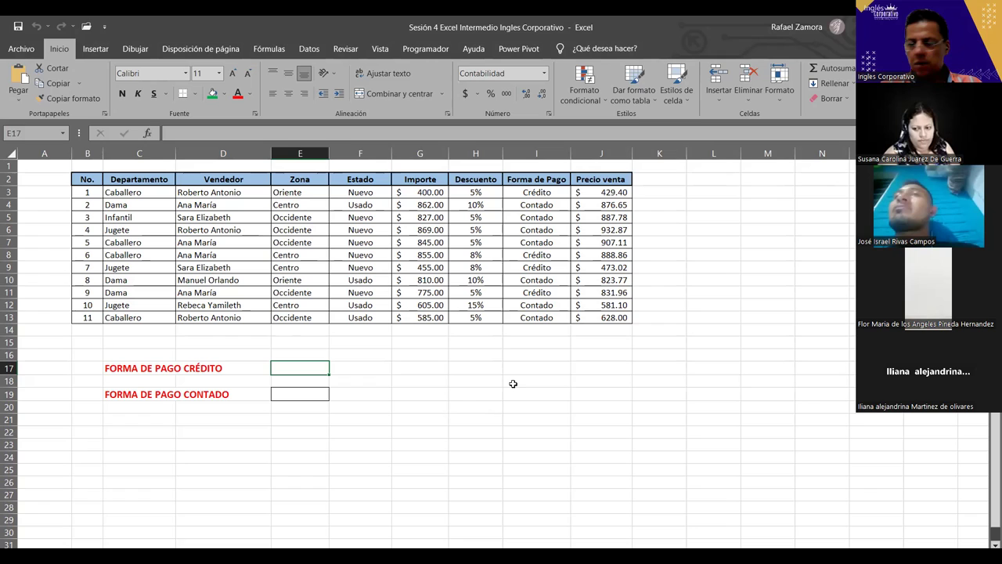
{"action": "left_click", "coordinate": [513, 382]}
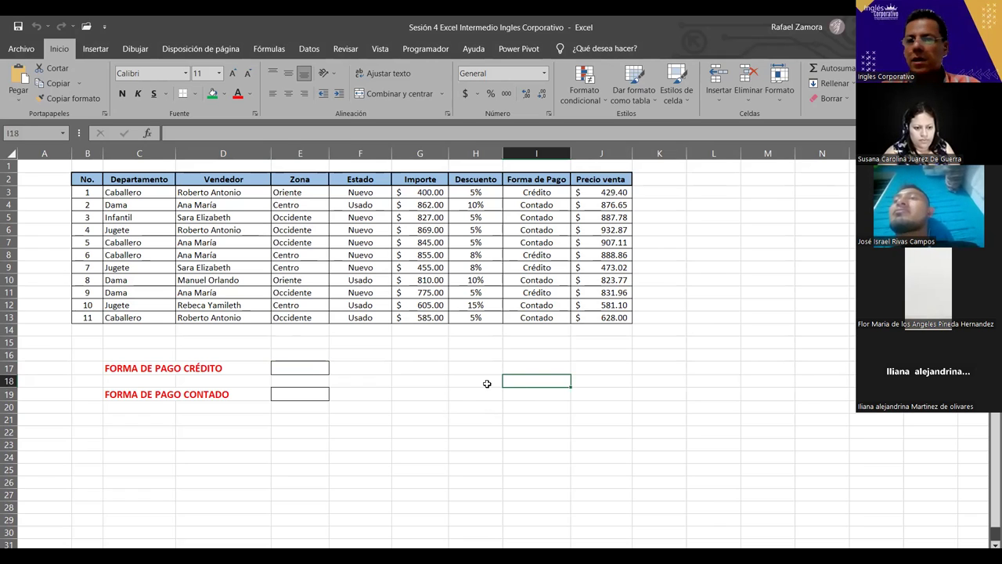
{"action": "left_click", "coordinate": [636, 419]}
{"action": "left_click", "coordinate": [314, 367]}
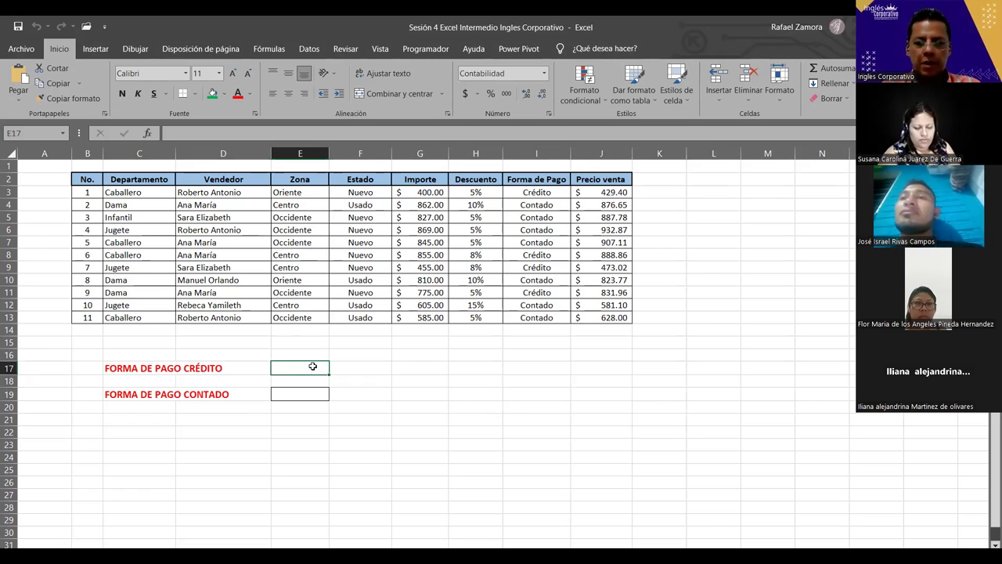
Begin =SUMAR.SI( in E17 by picking SUMAR.SI from the =su autocomplete list
{"action": "type", "text": "="}
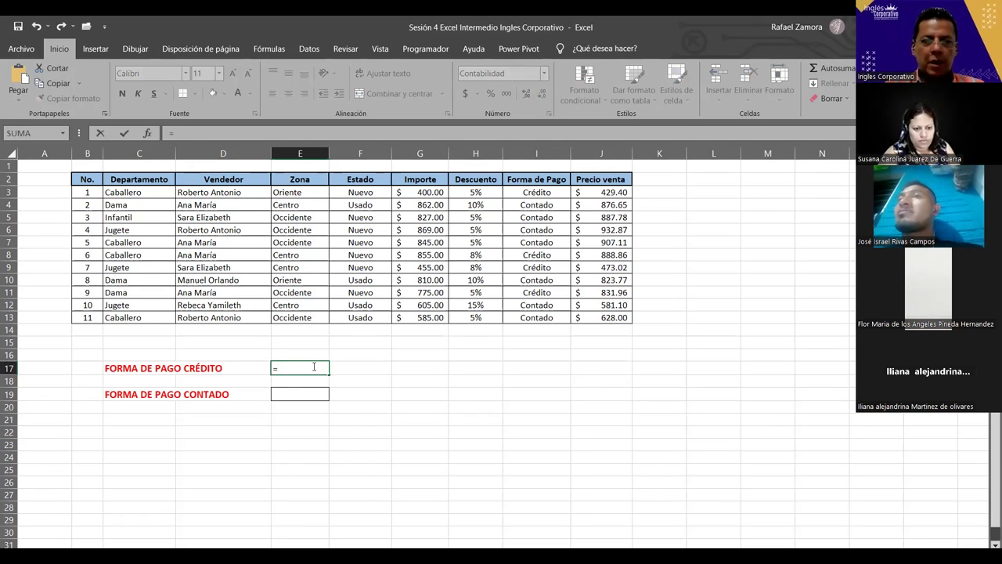
{"action": "type", "text": "su"}
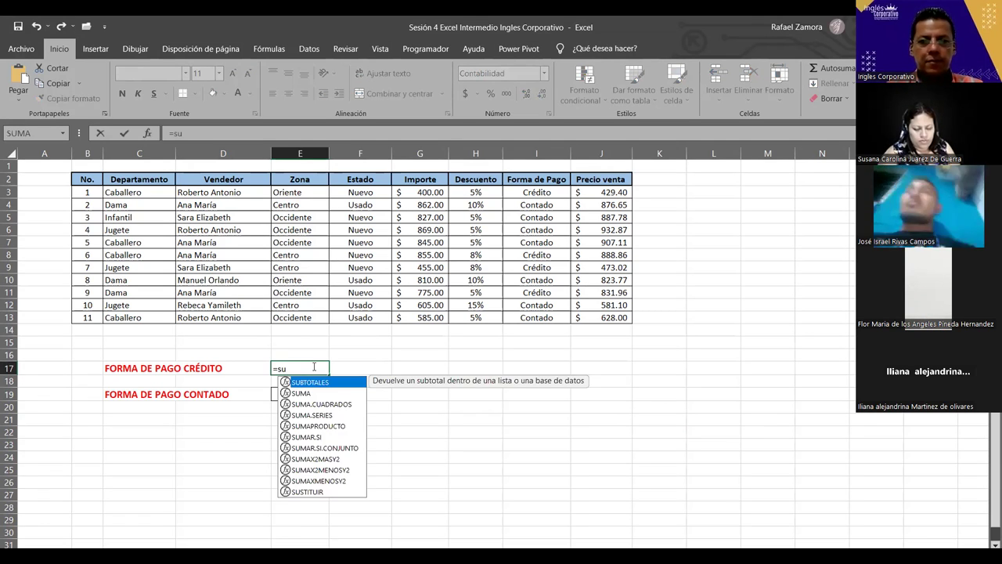
{"action": "key", "text": "Down"}
{"action": "key", "text": "Down"}
{"action": "key", "text": "Down"}
{"action": "key", "text": "Tab"}
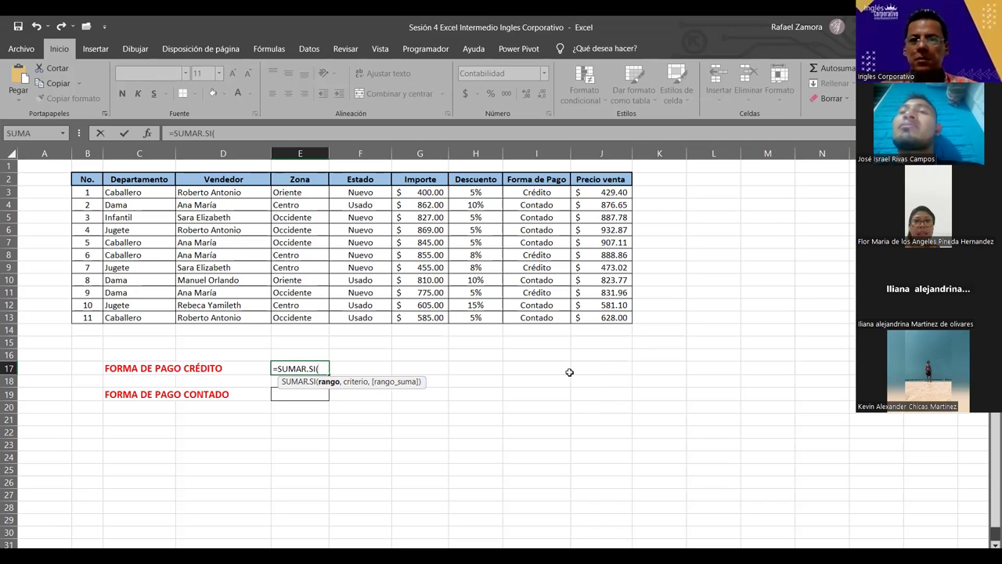
Enter I3:I13 as the SUMAR.SI range, removing a stray I3 reference
{"action": "left_click", "coordinate": [540, 193]}
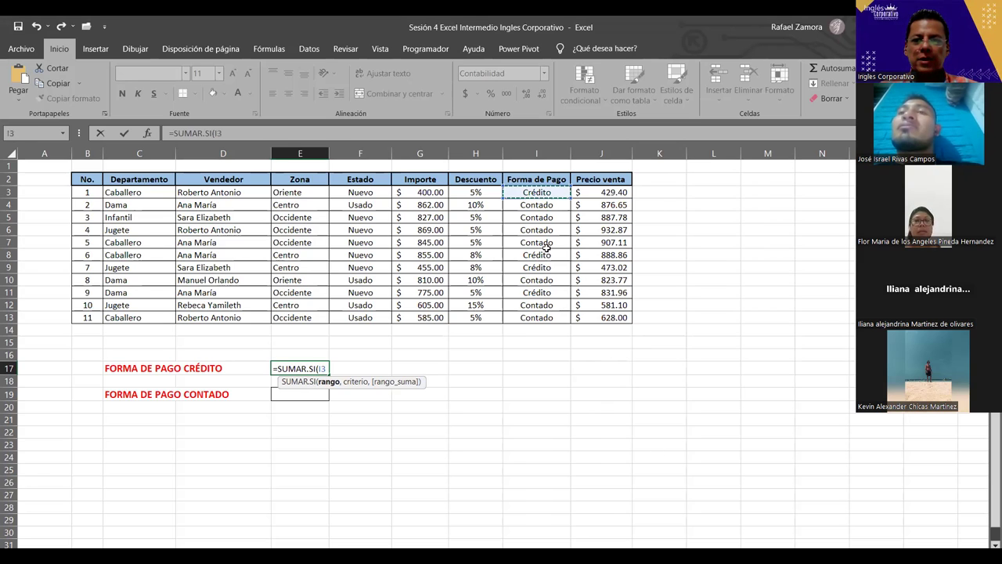
{"action": "left_click", "coordinate": [549, 315], "text": "shift"}
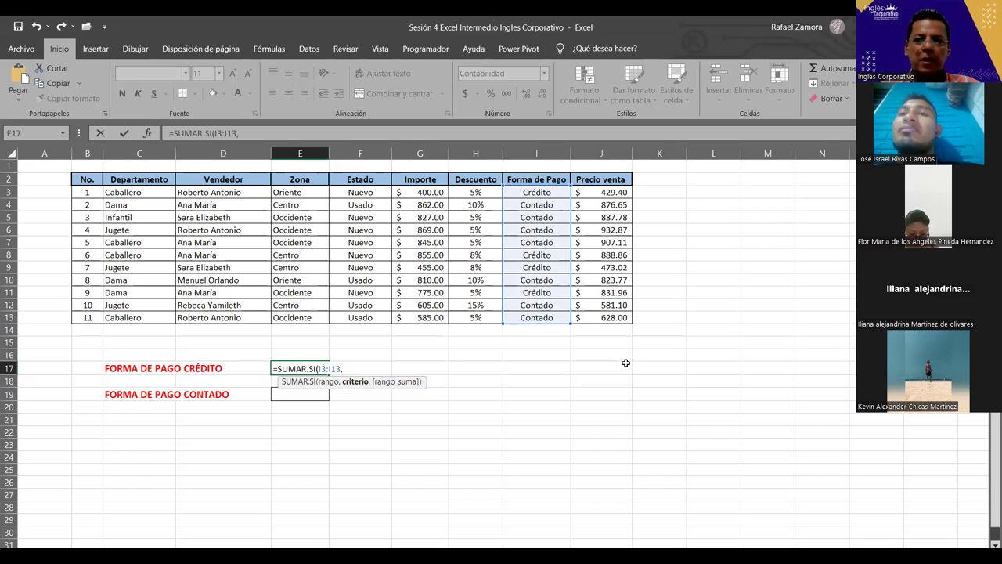
{"action": "left_click", "coordinate": [545, 192]}
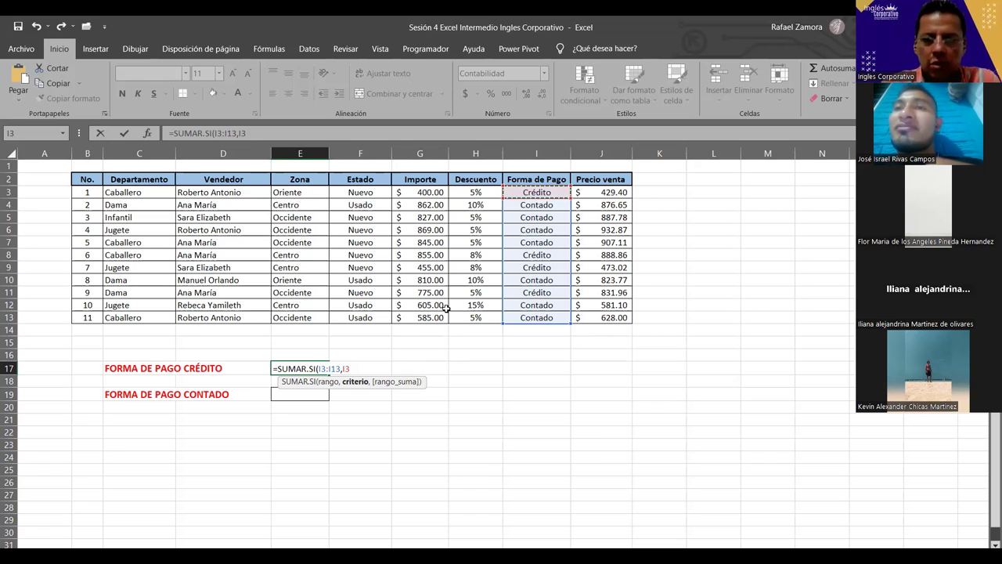
{"action": "key", "text": "BackSpace"}
{"action": "key", "text": "BackSpace"}
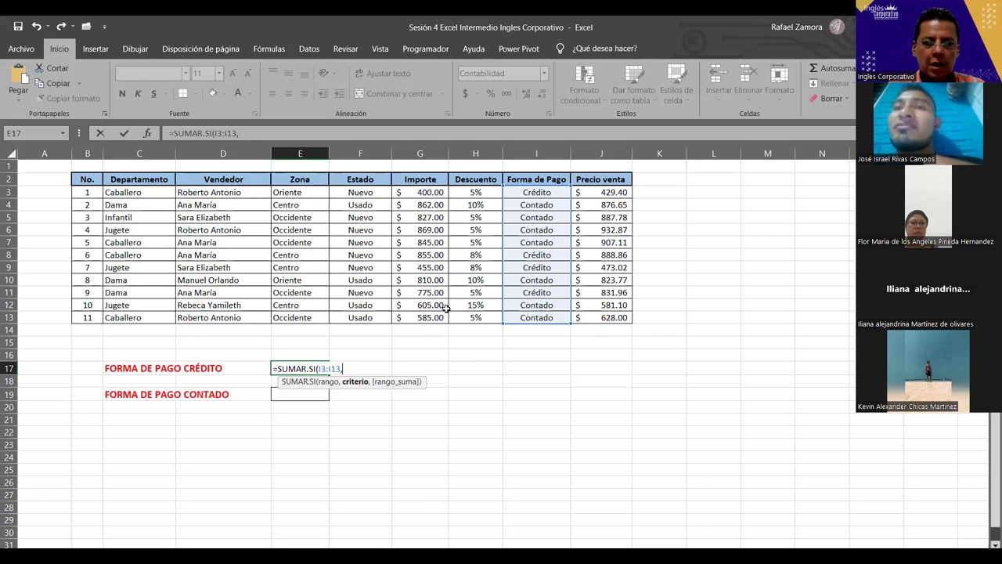
Complete E17 as =SUMAR.SI(I3:I13,"Crédito",J3:J13), totalling $2,623.24
{"action": "type", "text": "\""}
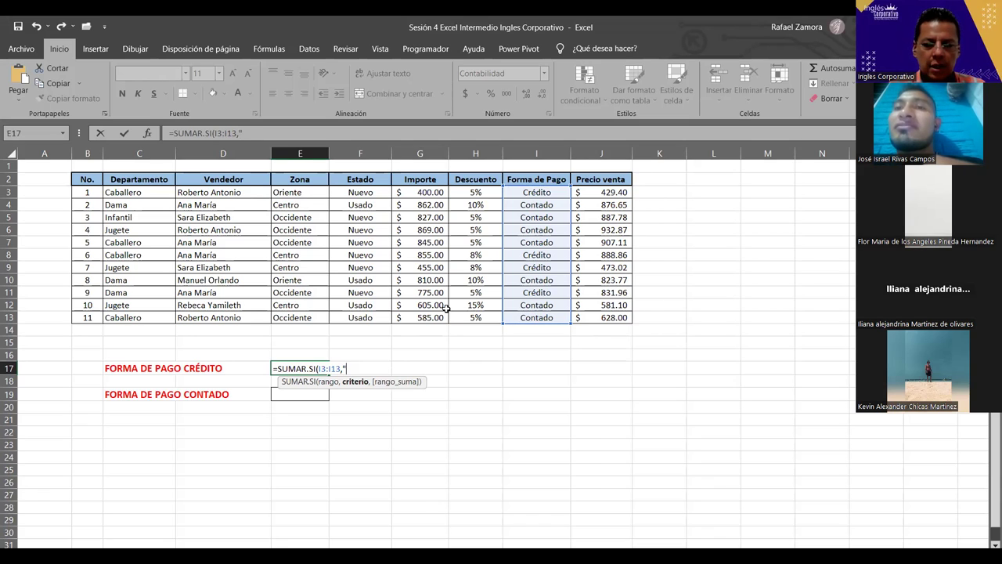
{"action": "type", "text": "Crédi"}
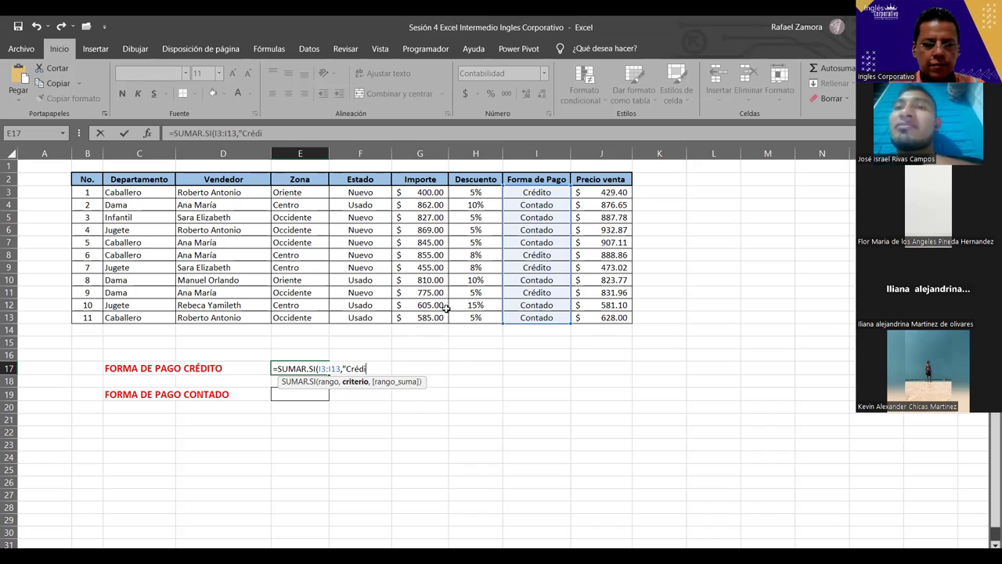
{"action": "type", "text": "to"}
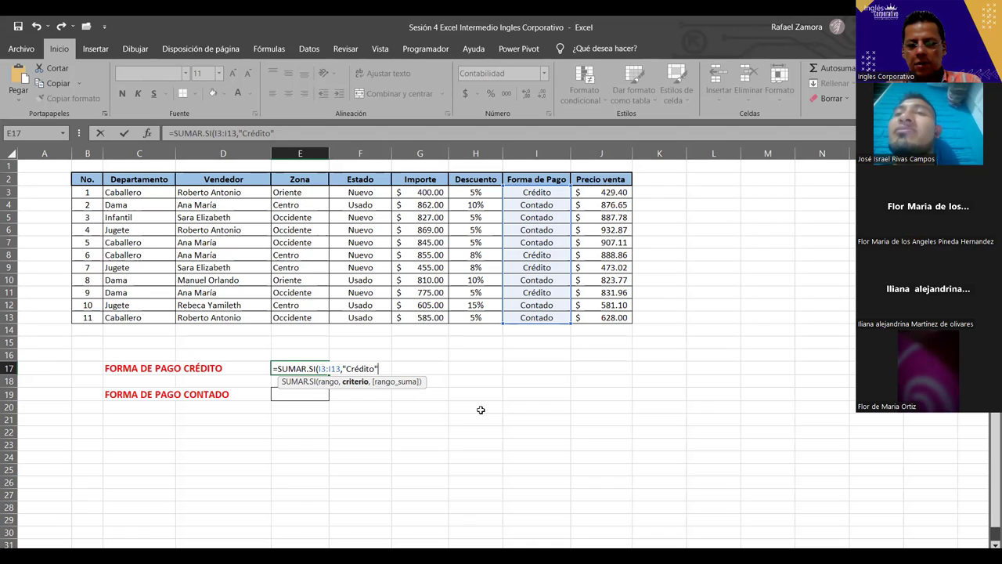
{"action": "type", "text": ","}
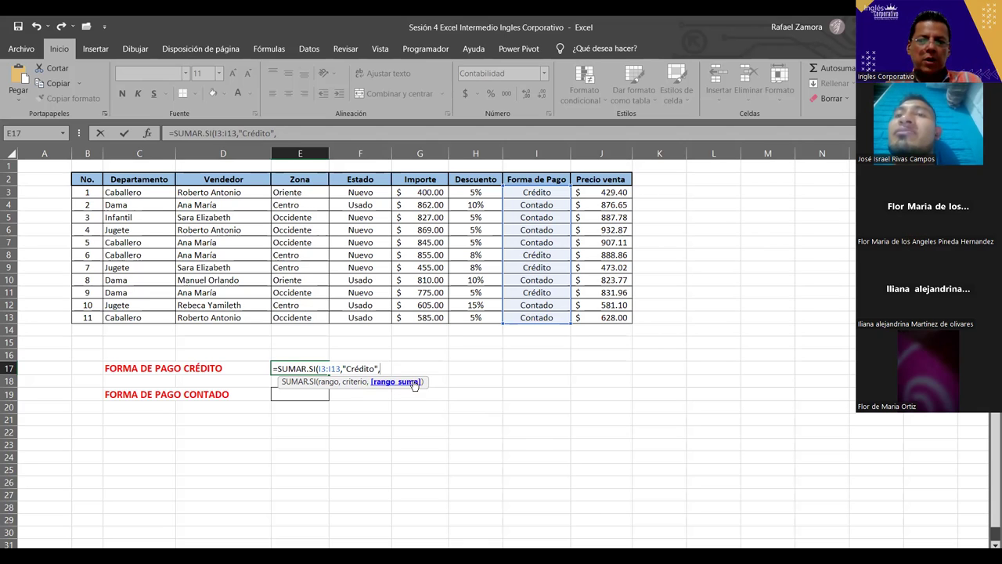
{"action": "left_click", "coordinate": [614, 189]}
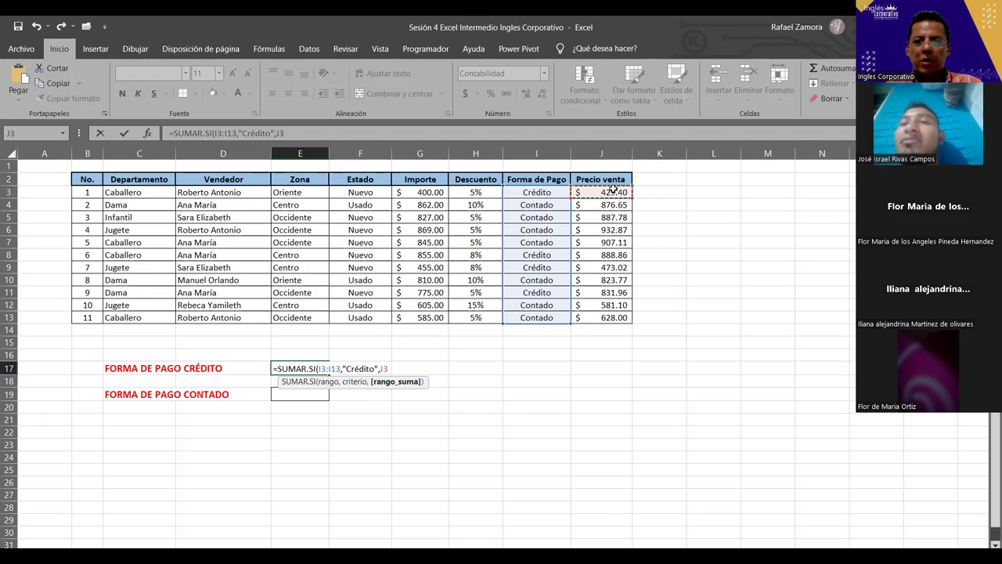
{"action": "left_click", "coordinate": [603, 320], "text": "shift"}
{"action": "type", "text": ")"}
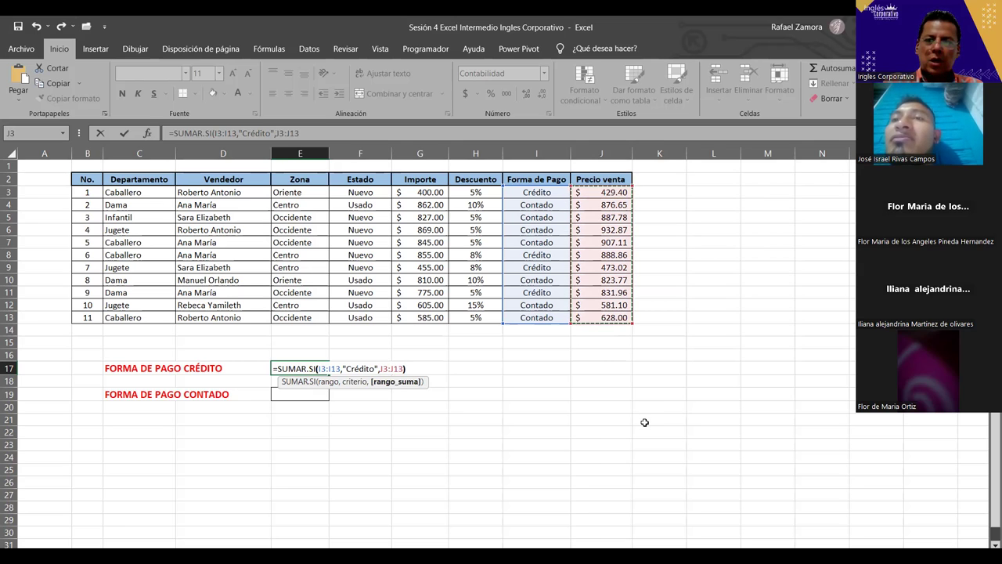
{"action": "key", "text": "Return"}
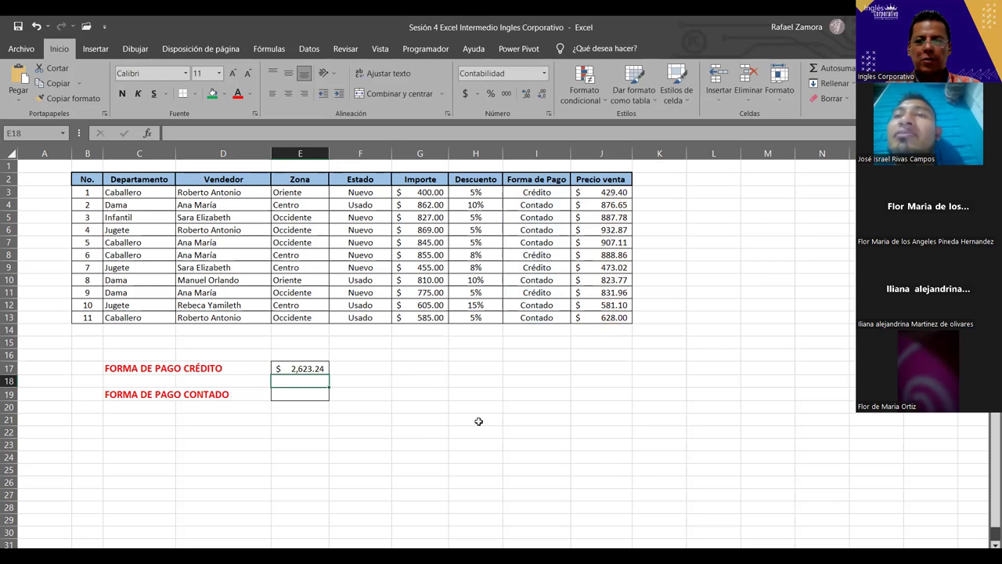
{"action": "left_click", "coordinate": [415, 409]}
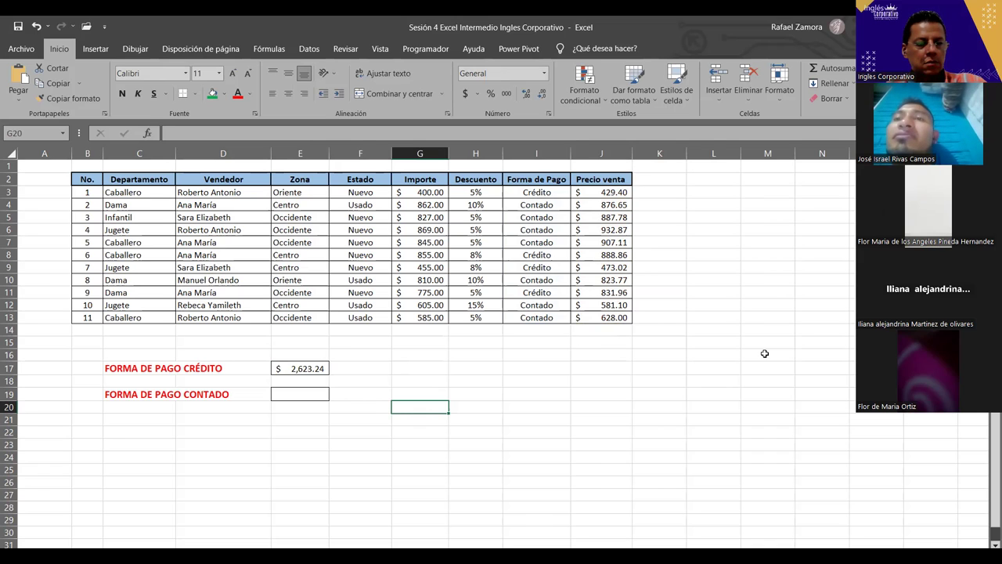
{"action": "left_click", "coordinate": [765, 354]}
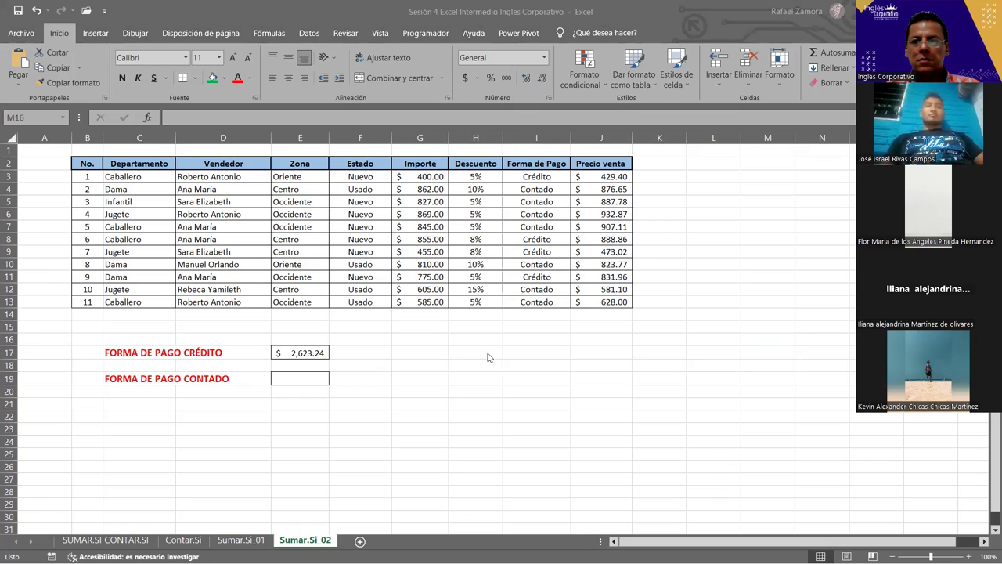
Enter the value 5637.29 in cell G19
{"action": "left_click", "coordinate": [428, 379]}
{"action": "type", "text": "5637.29"}
{"action": "key", "text": "Return"}
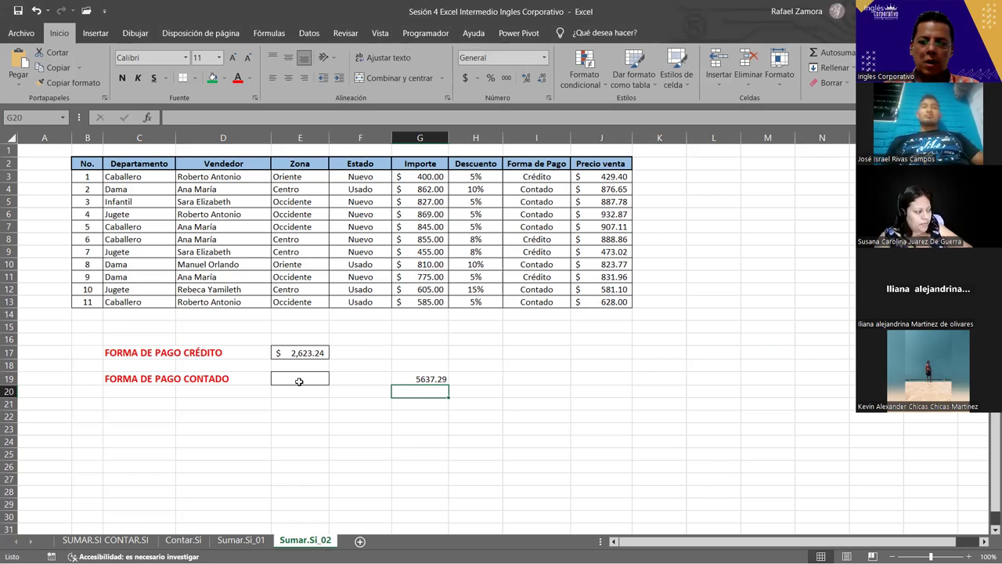
Enter =SUMAR.SI(I3:I13,"contado",J3:J13) in E19 for the cash total of $5,637.29
{"action": "left_click", "coordinate": [299, 382]}
{"action": "type", "text": "="}
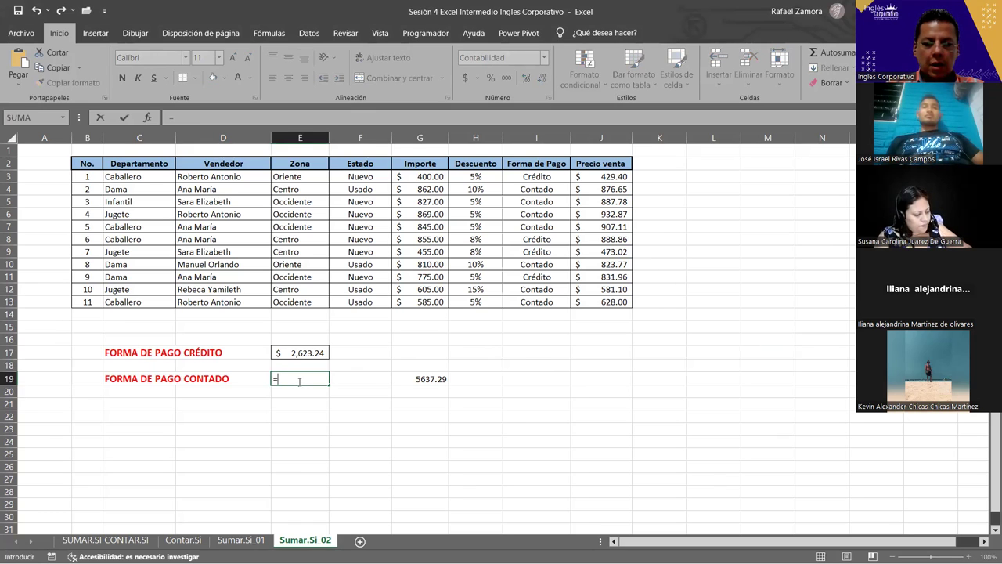
{"action": "type", "text": "sumar"}
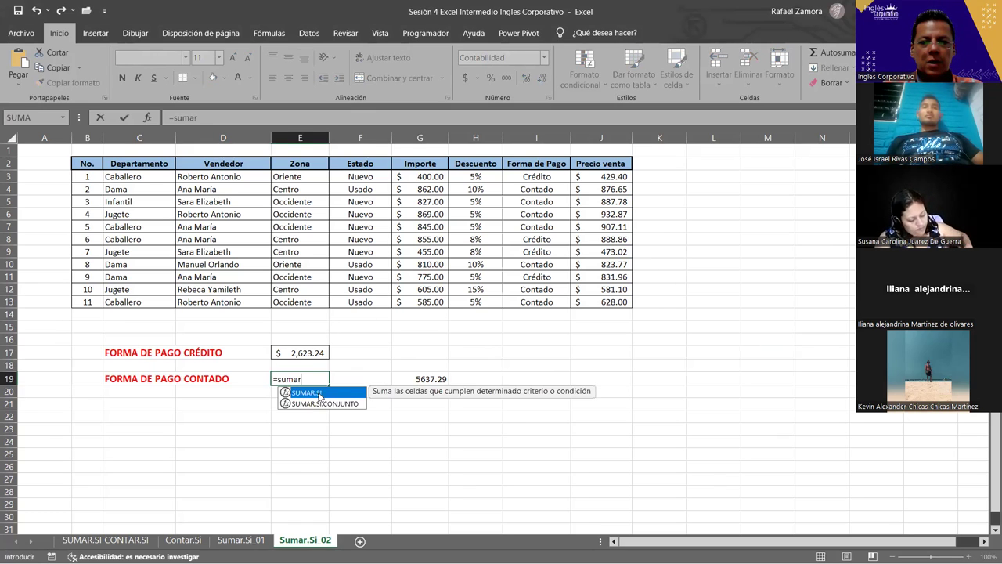
{"action": "key", "text": "Tab"}
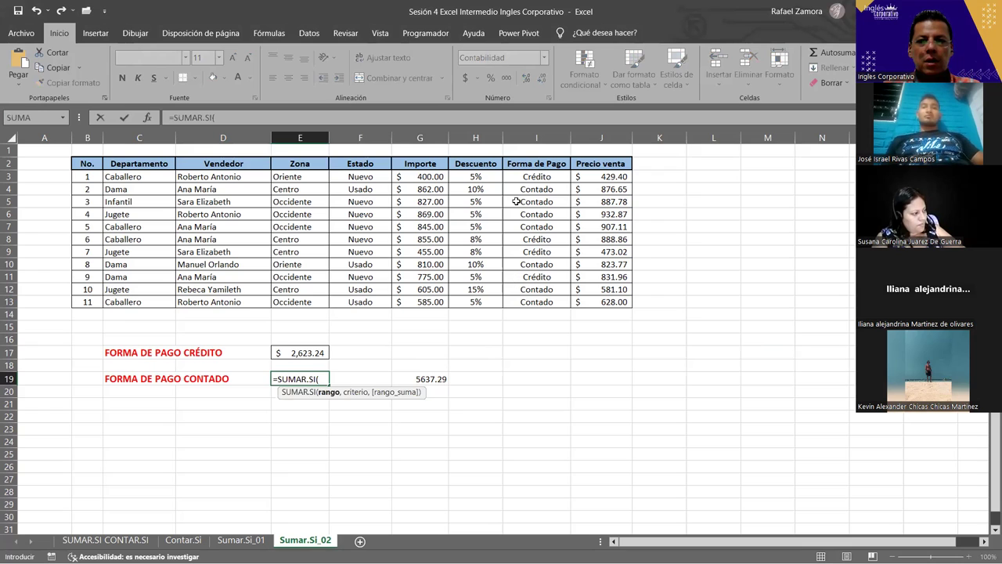
{"action": "left_click_drag", "start_coordinate": [538, 176], "coordinate": [530, 301]}
{"action": "type", "text": ",\"contado\""}
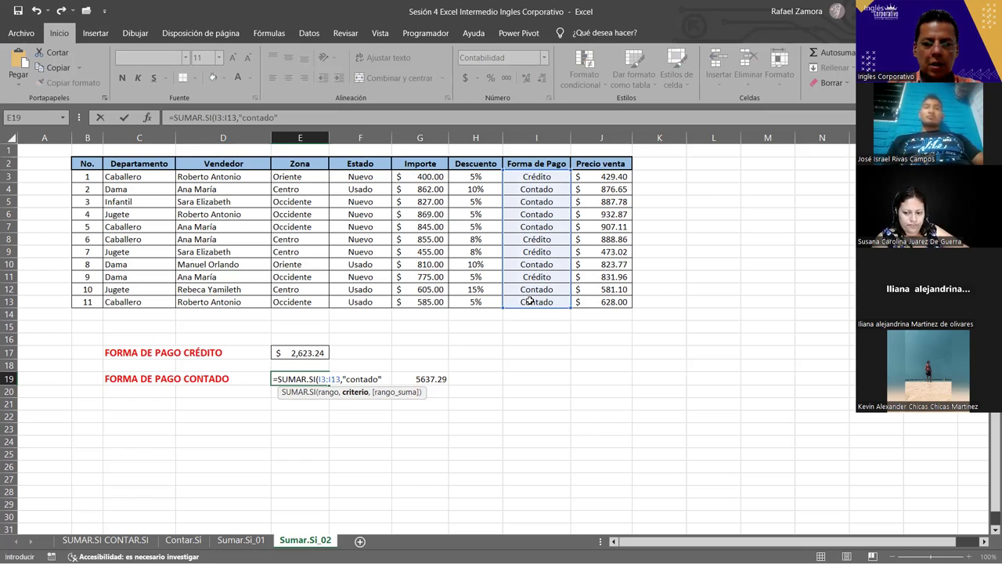
{"action": "type", "text": ","}
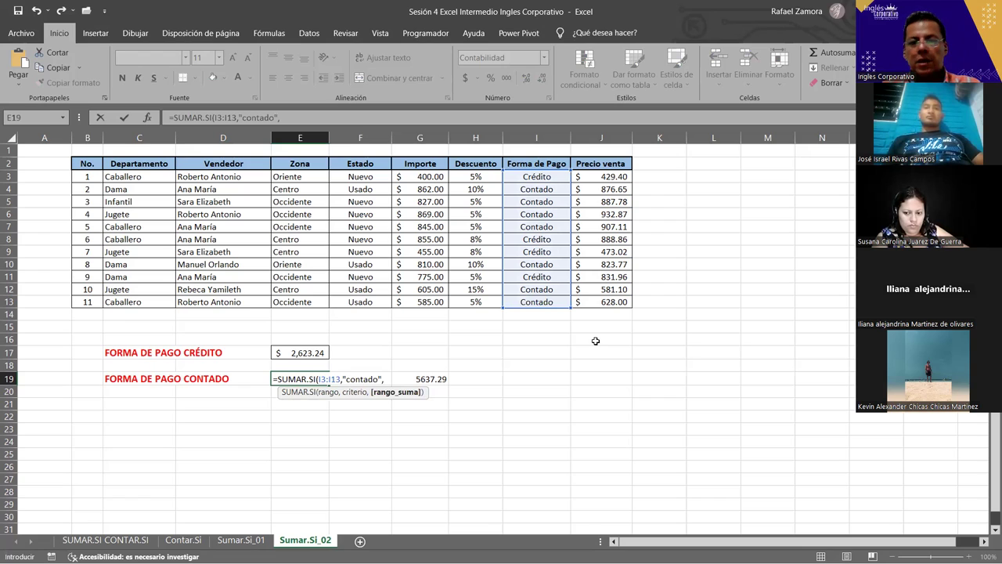
{"action": "left_click", "coordinate": [608, 176]}
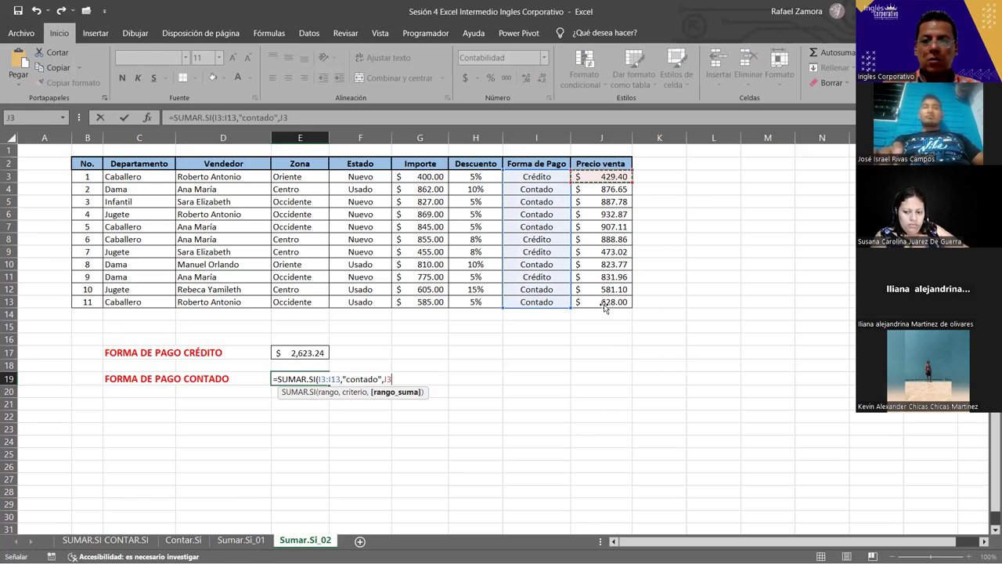
{"action": "left_click", "coordinate": [603, 302], "text": "shift"}
{"action": "type", "text": ")"}
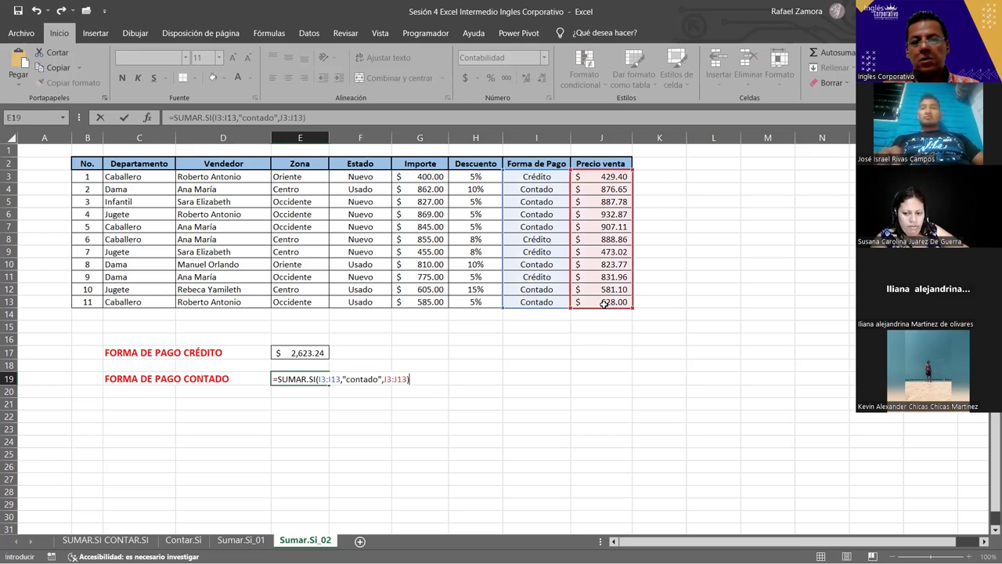
{"action": "key", "text": "Return"}
Clear the leftover 5637.29 value from G19
{"action": "key", "text": "Up"}
{"action": "key", "text": "Right"}
{"action": "key", "text": "Right"}
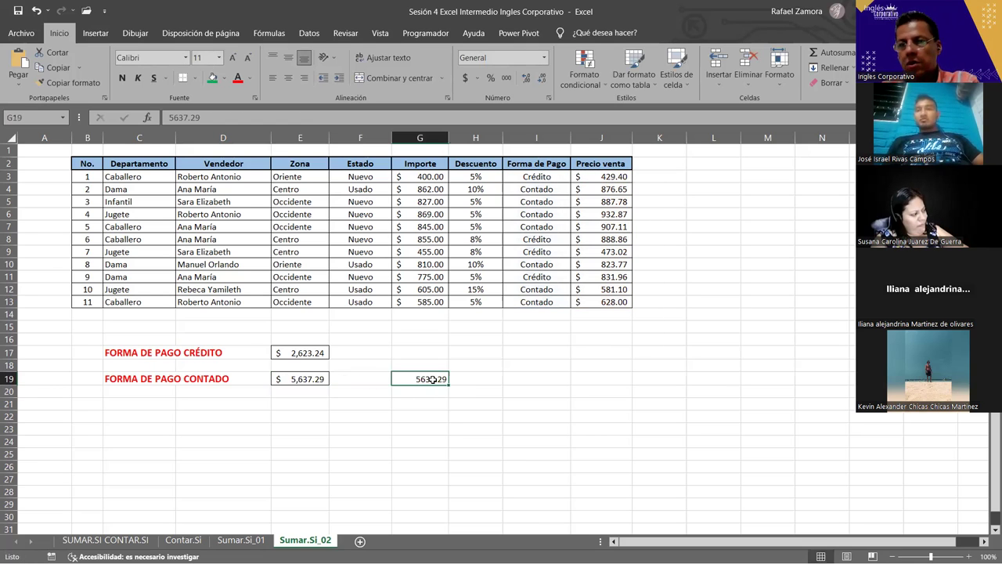
{"action": "key", "text": "Delete"}
{"action": "left_click", "coordinate": [600, 405]}
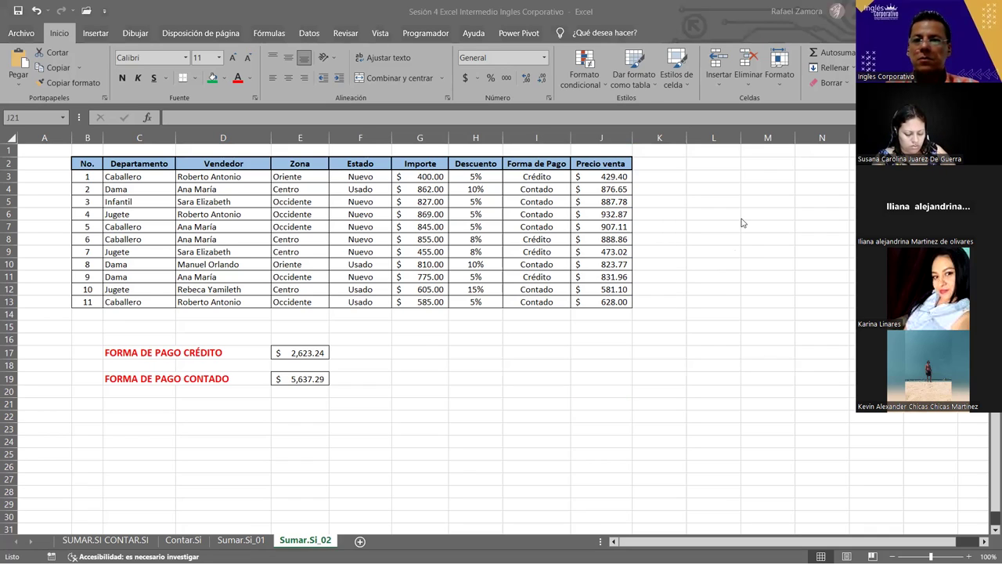
{"action": "left_click", "coordinate": [736, 278]}
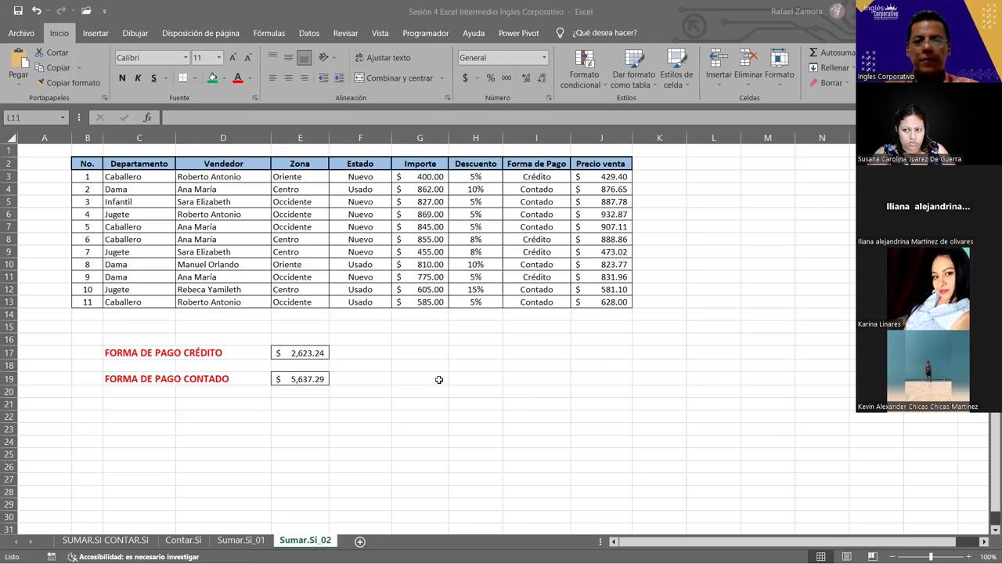
{"action": "left_click", "coordinate": [336, 404]}
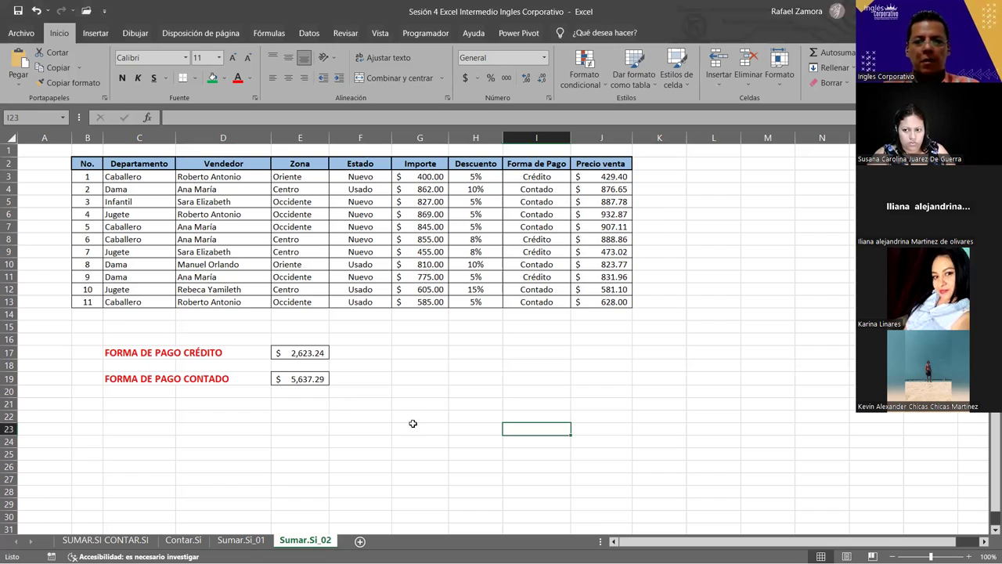
{"action": "left_click", "coordinate": [223, 418]}
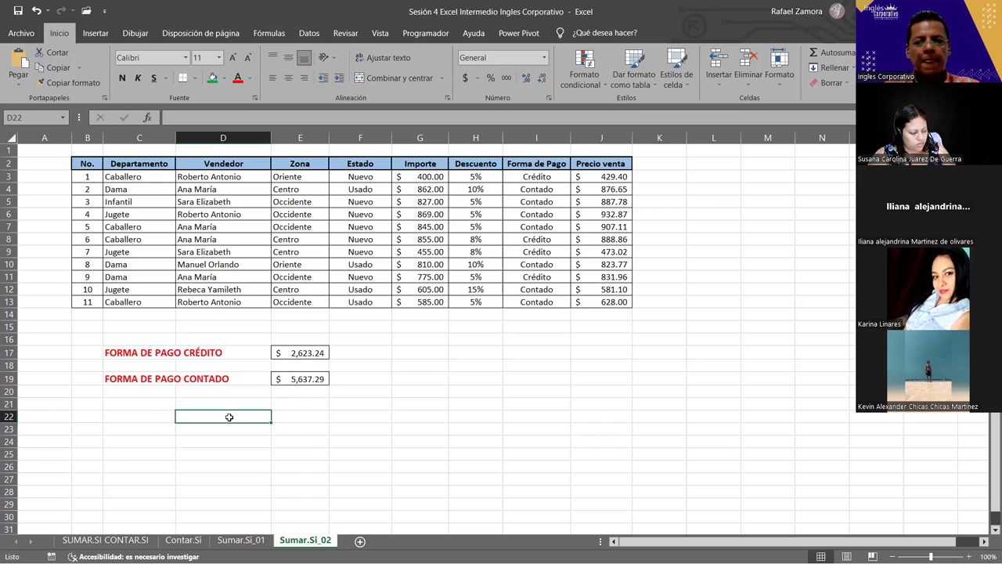
{"action": "left_click", "coordinate": [312, 412]}
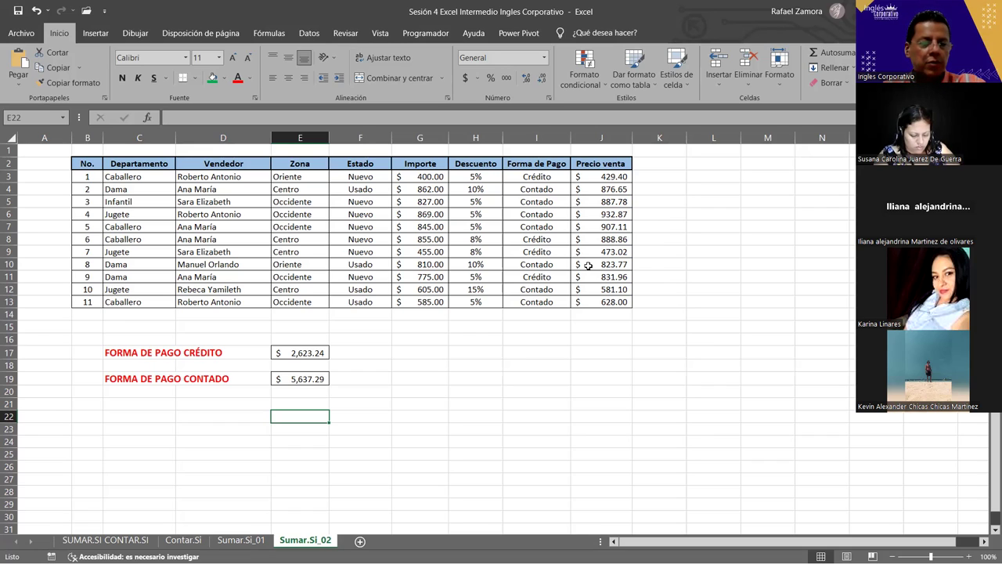
{"action": "left_click", "coordinate": [660, 380]}
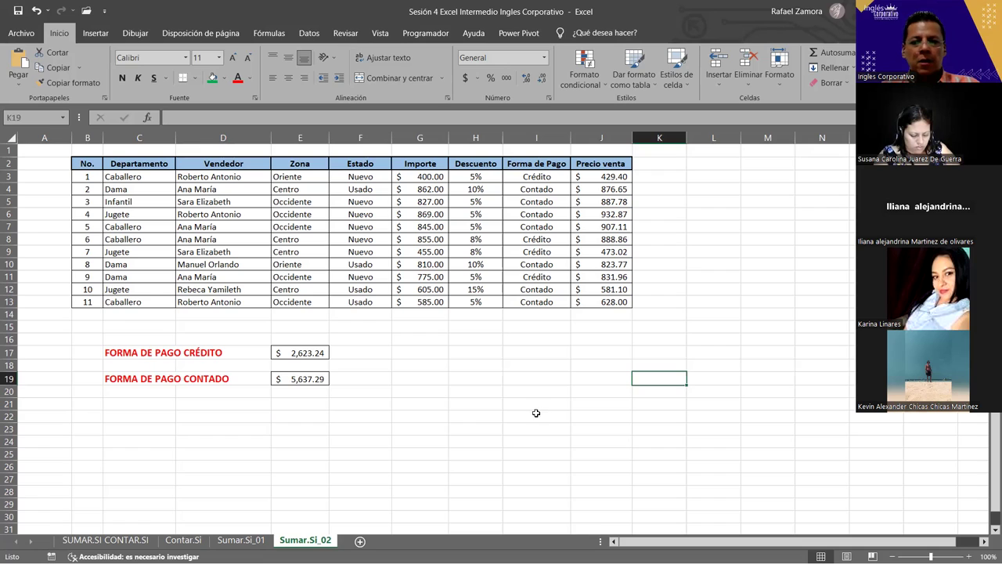
{"action": "left_click", "coordinate": [335, 415]}
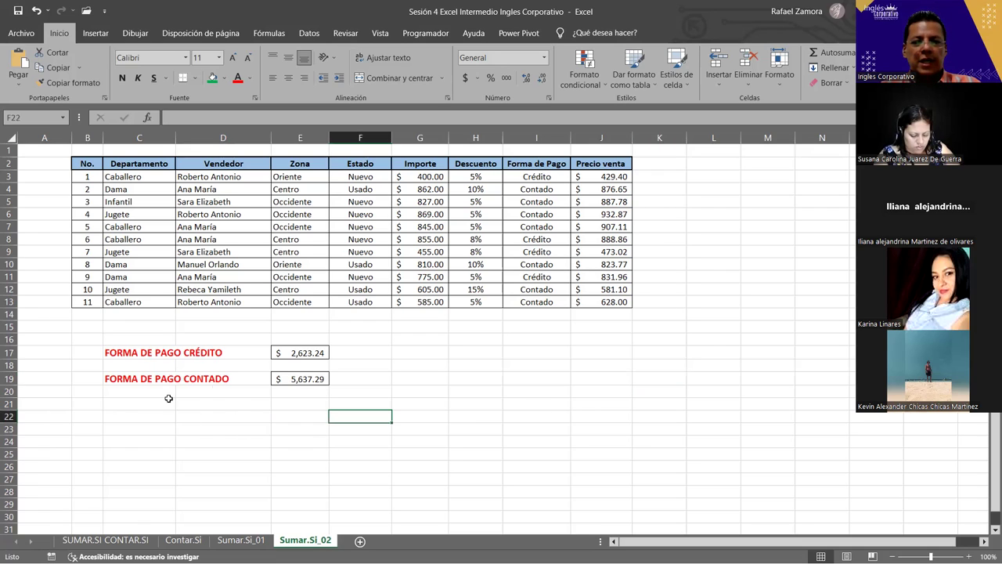
{"action": "left_click", "coordinate": [200, 406]}
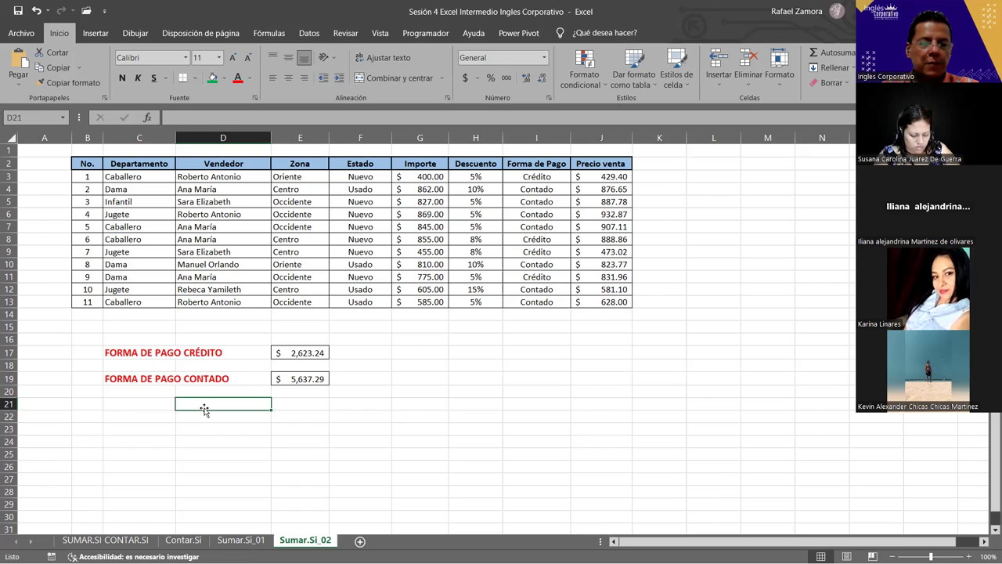
{"action": "left_click", "coordinate": [135, 407]}
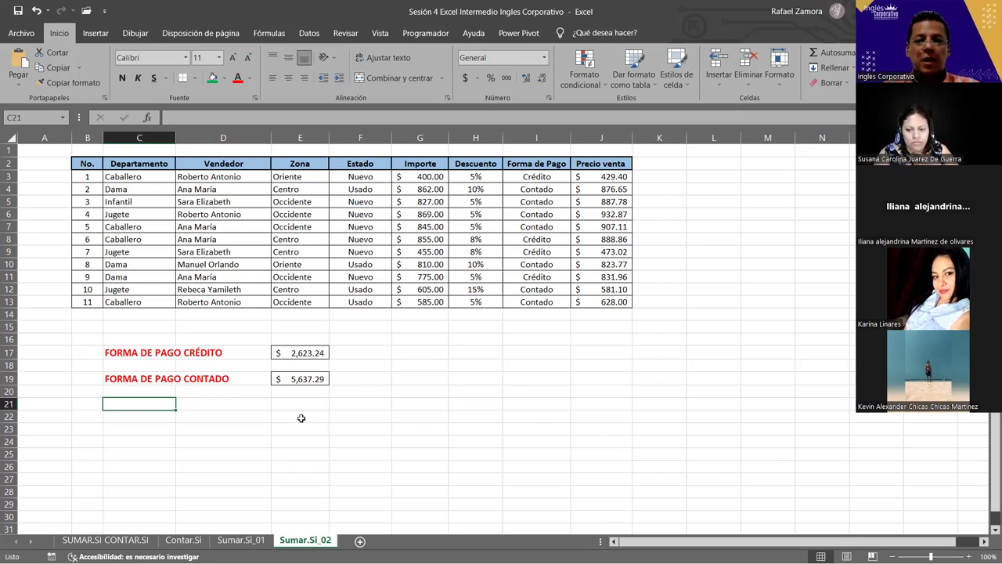
Inspect the E19 Contado formula, then type =SUMAR.SI.CONJUNTO( into E23
{"action": "left_click", "coordinate": [319, 379]}
{"action": "double_click", "coordinate": [318, 379]}
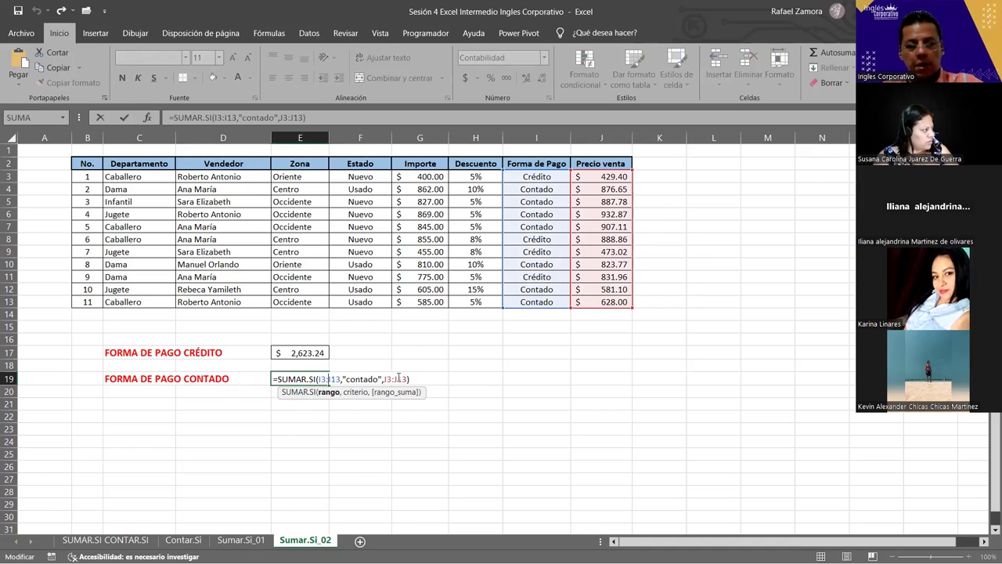
{"action": "left_click", "coordinate": [278, 424]}
{"action": "type", "text": "="}
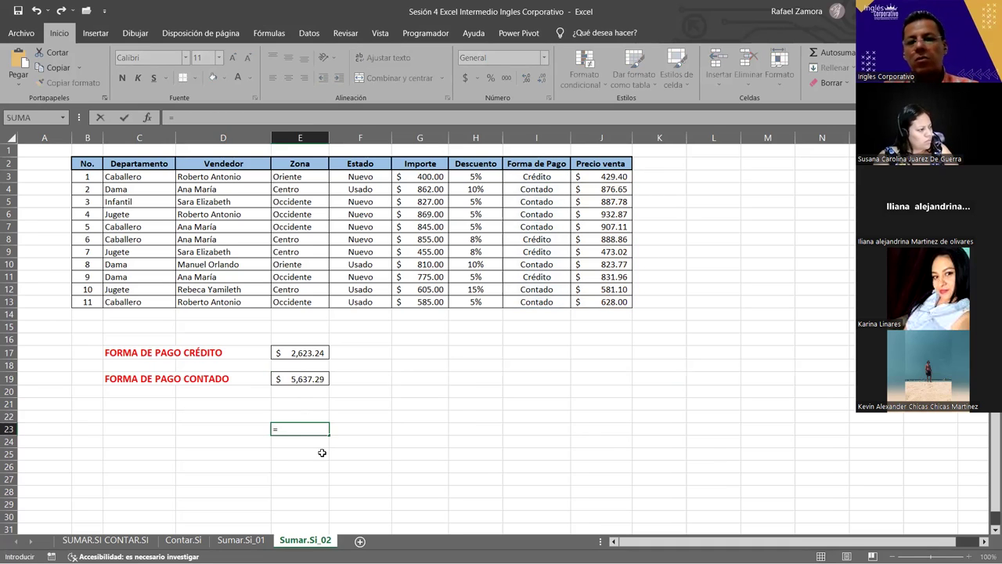
{"action": "type", "text": "SUMAR.SI.CONJUNTO("}
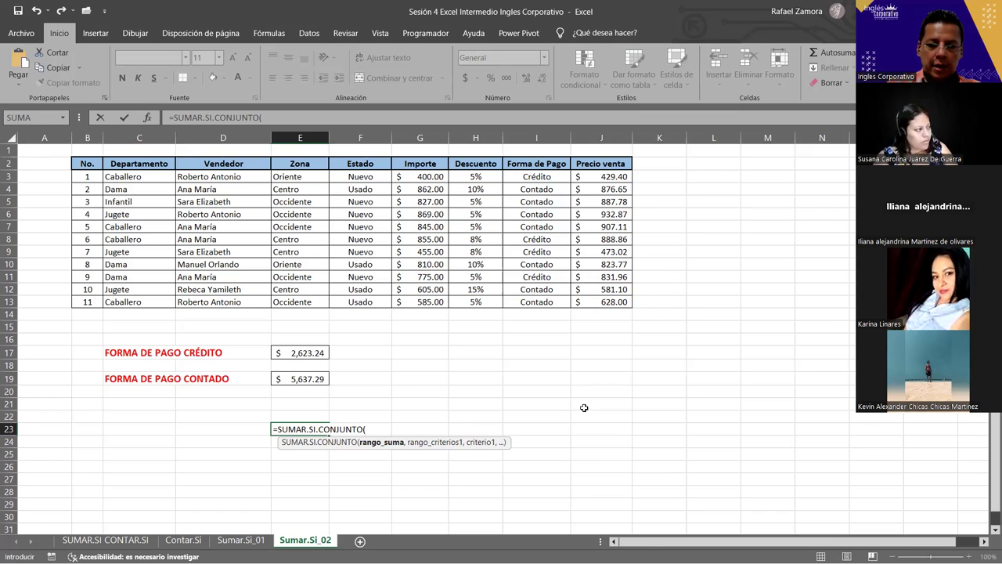
{"action": "key", "text": "Escape"}
{"action": "left_click", "coordinate": [232, 440]}
{"action": "type", "text": "C"}
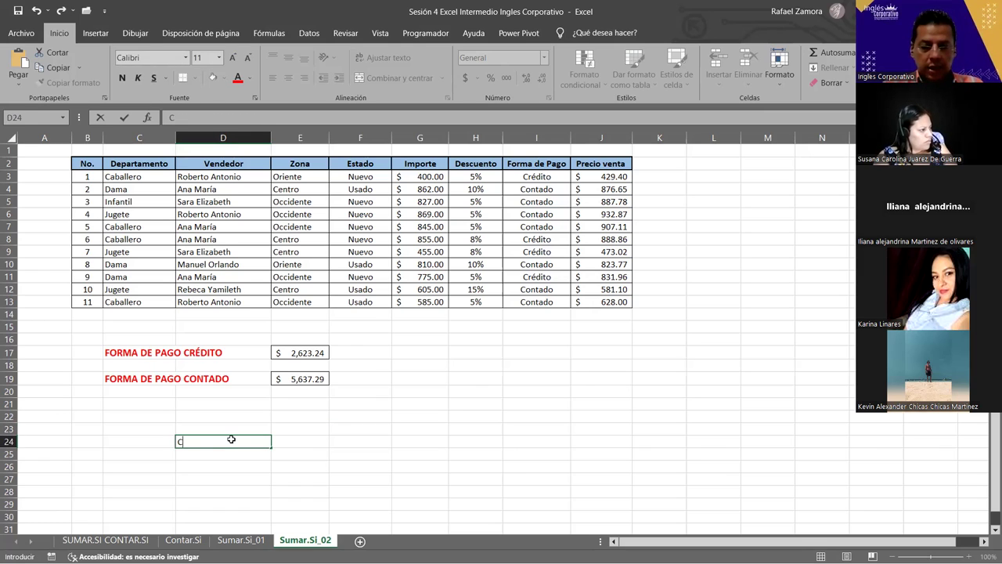
{"action": "type", "text": "RITERIOS"}
{"action": "key", "text": "ctrl+Return"}
{"action": "key", "text": "ctrl+n"}
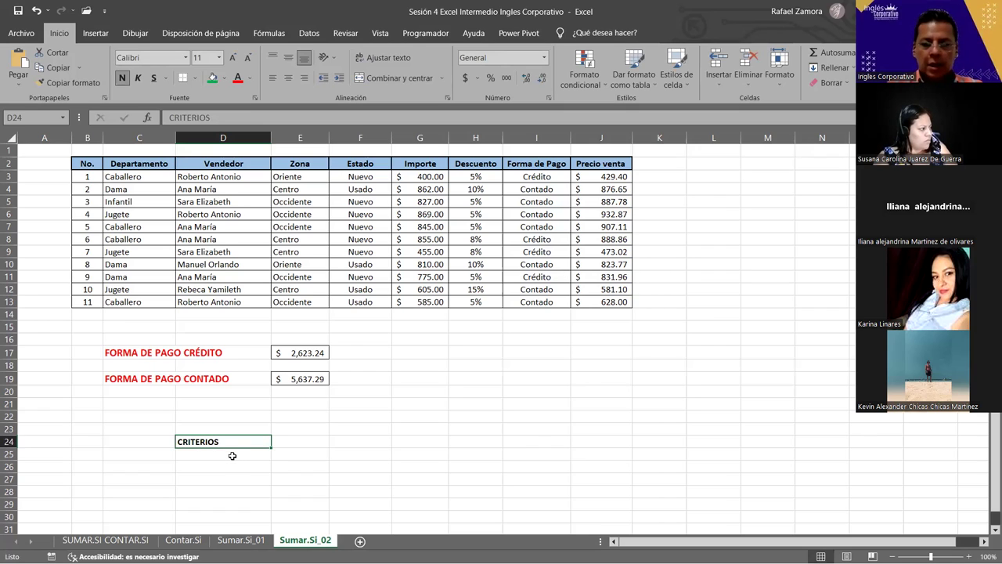
{"action": "key", "text": "Down"}
{"action": "key", "text": "Down"}
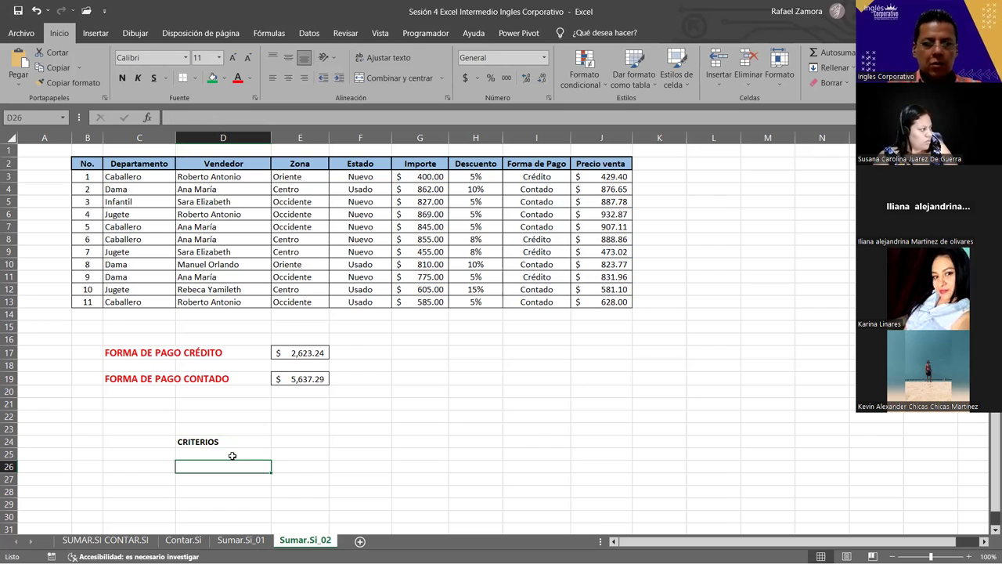
{"action": "key", "text": "Up"}
{"action": "key", "text": "Left"}
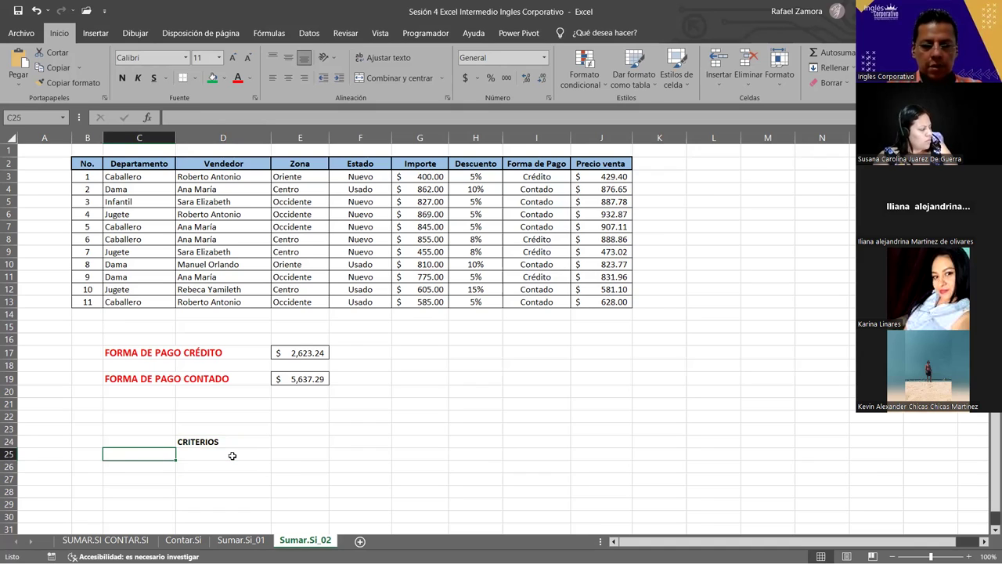
{"action": "type", "text": "Deoartmen"}
{"action": "key", "text": "BackSpace"}
{"action": "key", "text": "BackSpace"}
{"action": "key", "text": "BackSpace"}
{"action": "key", "text": "BackSpace"}
{"action": "key", "text": "BackSpace"}
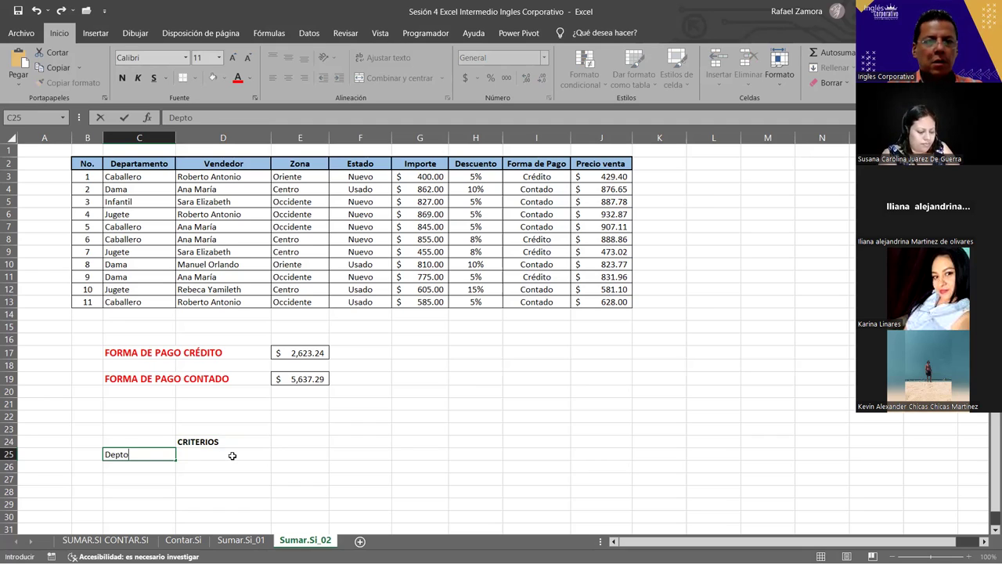
{"action": "type", "text": "."}
{"action": "key", "text": "Return"}
{"action": "type", "text": "VEndedor"}
{"action": "key", "text": "Return"}
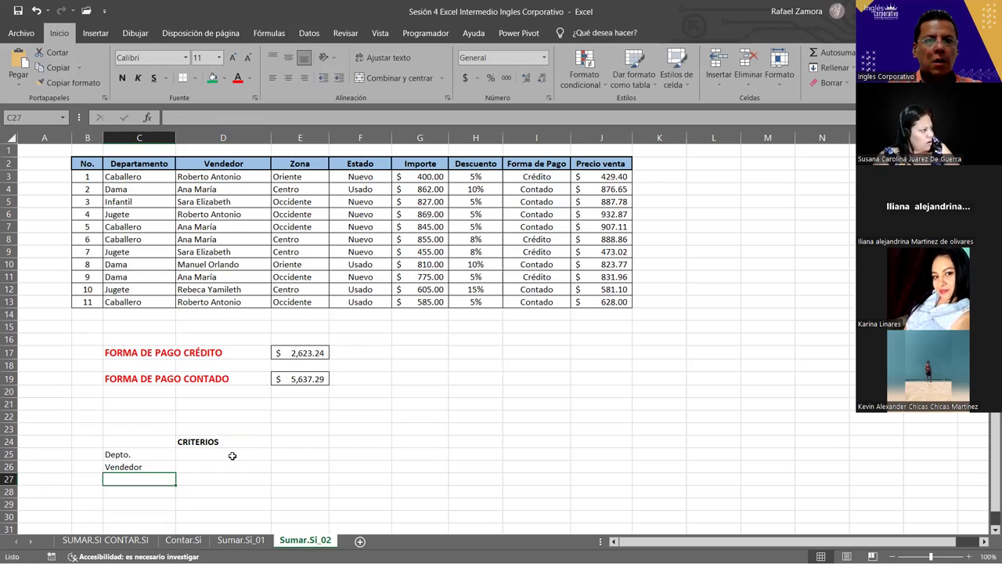
{"action": "type", "text": "Zona"}
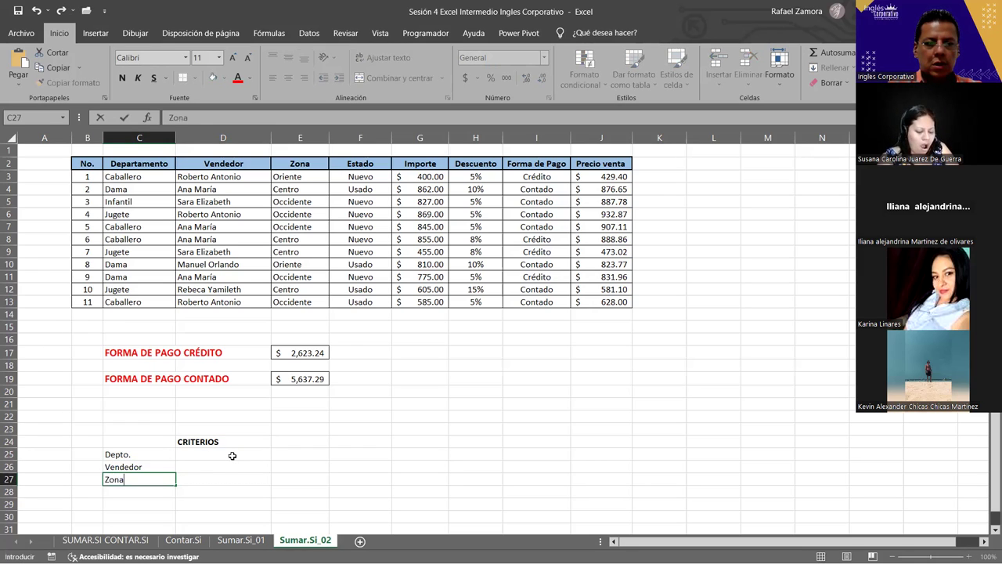
{"action": "key", "text": "Return"}
{"action": "left_click", "coordinate": [232, 456]}
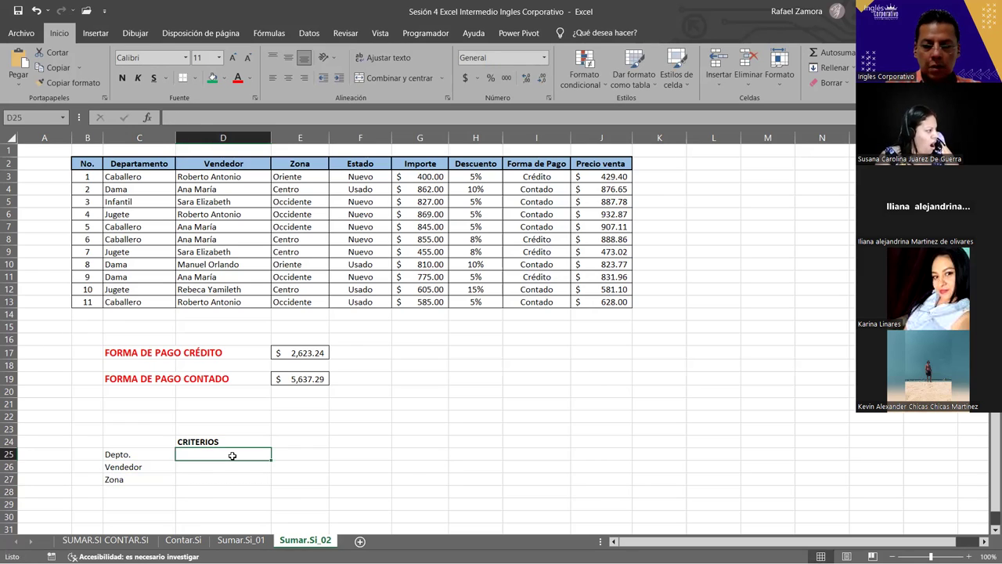
{"action": "type", "text": "Dama"}
{"action": "key", "text": "Return"}
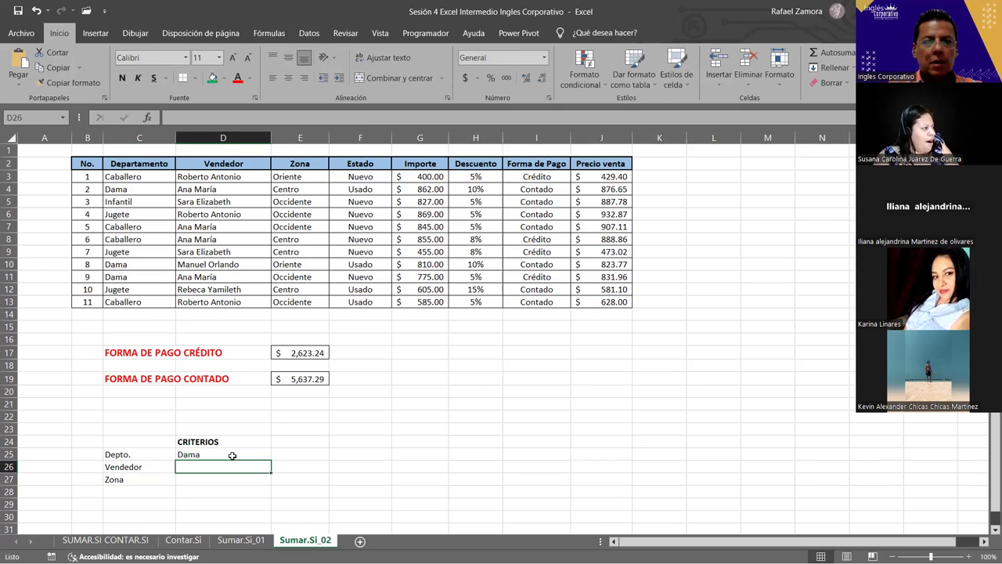
{"action": "type", "text": "Ana"}
{"action": "key", "text": "Return"}
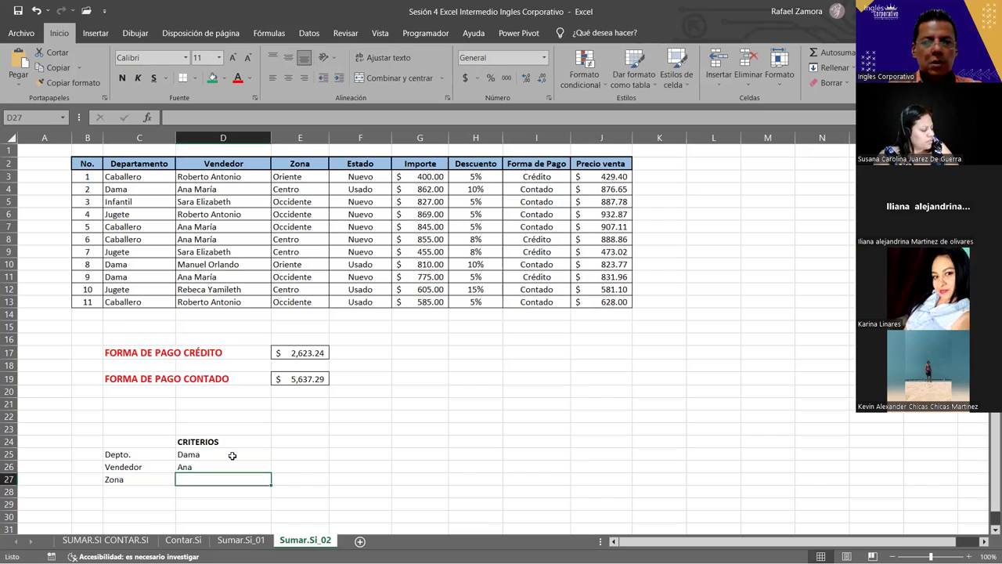
{"action": "type", "text": "Centro"}
{"action": "key", "text": "Return"}
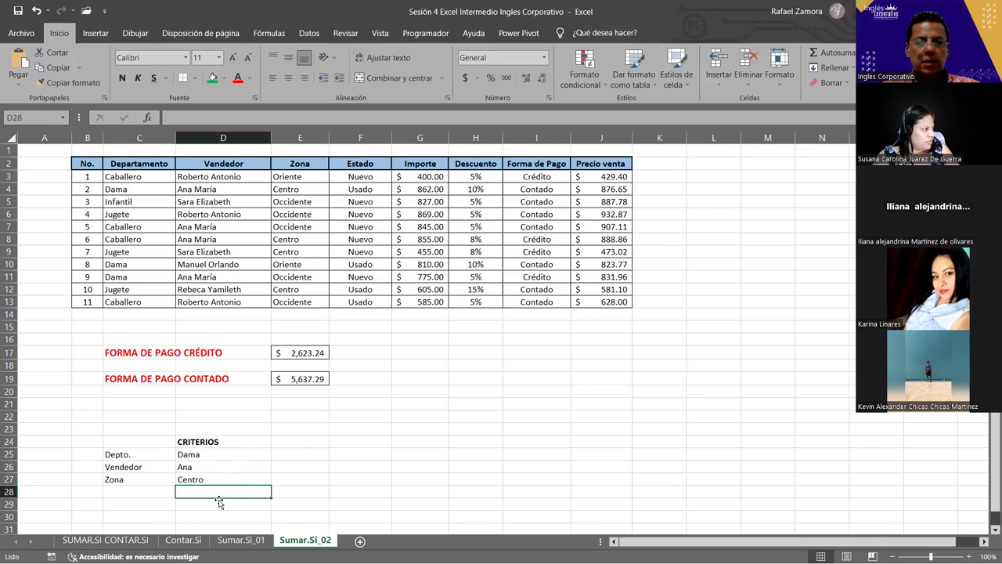
{"action": "left_click", "coordinate": [290, 480]}
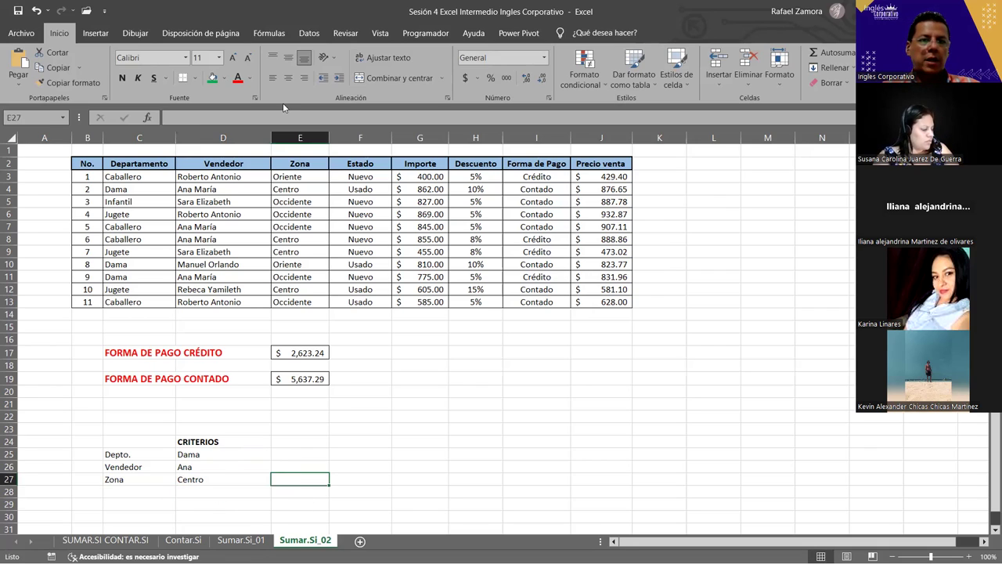
{"action": "left_click", "coordinate": [196, 80]}
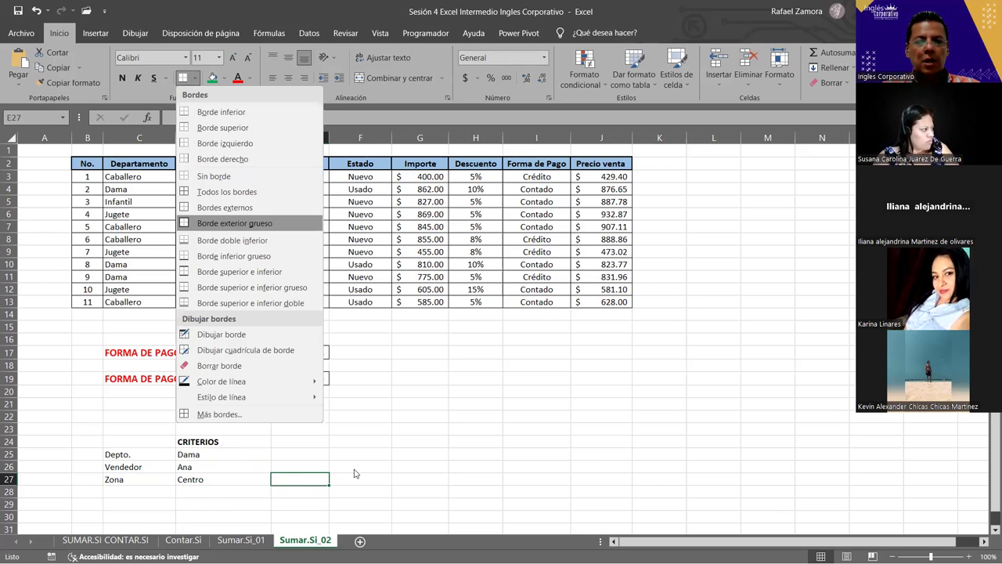
{"action": "left_click", "coordinate": [294, 480]}
Start E27 with =sumar and insert SUMAR.SI.CONJUNTO from the autocomplete list
{"action": "type", "text": "="}
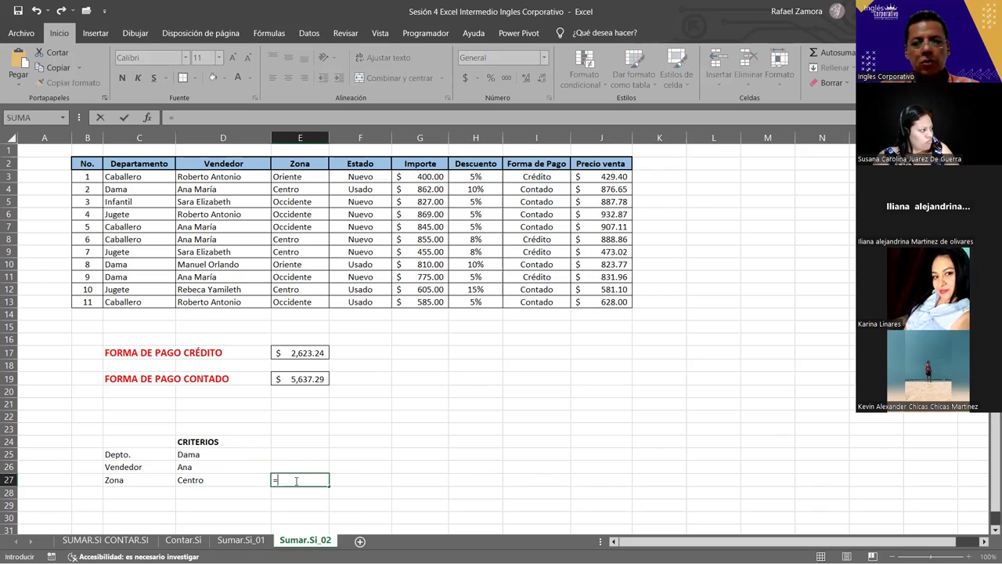
{"action": "type", "text": "sumar"}
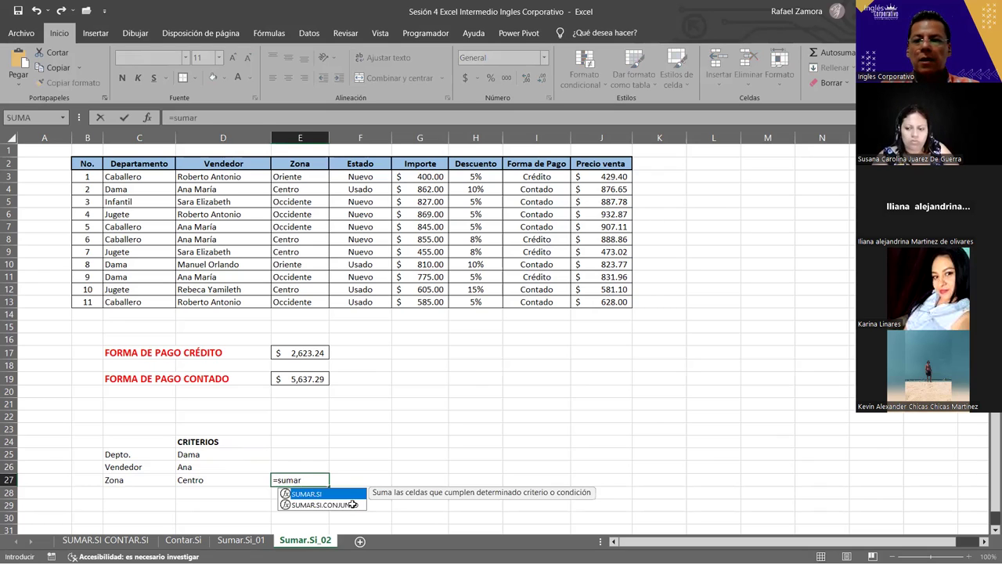
{"action": "double_click", "coordinate": [352, 505]}
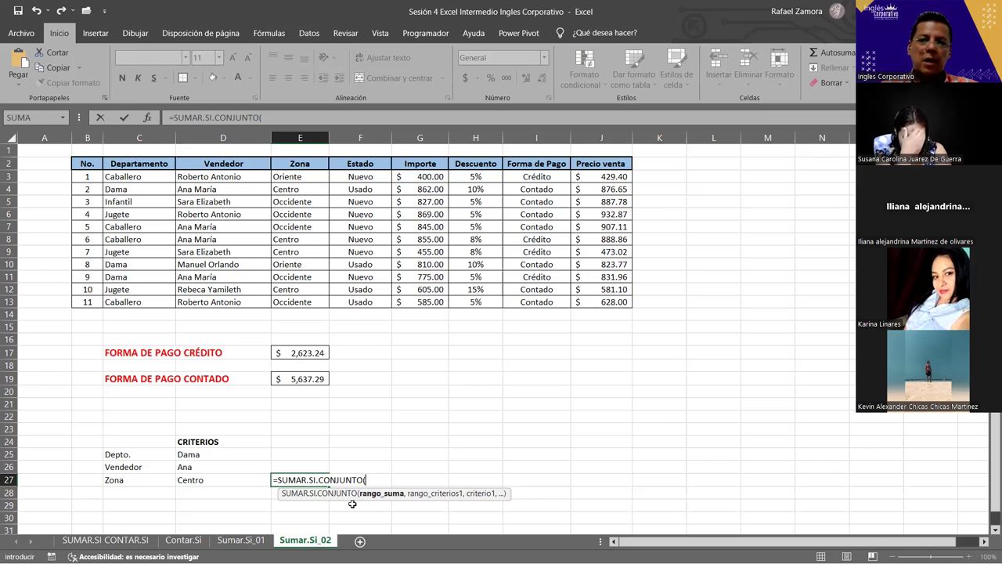
Add J3:J13 as the sum range and Departamento C3:C13 as the first criteria range
{"action": "left_click", "coordinate": [583, 176]}
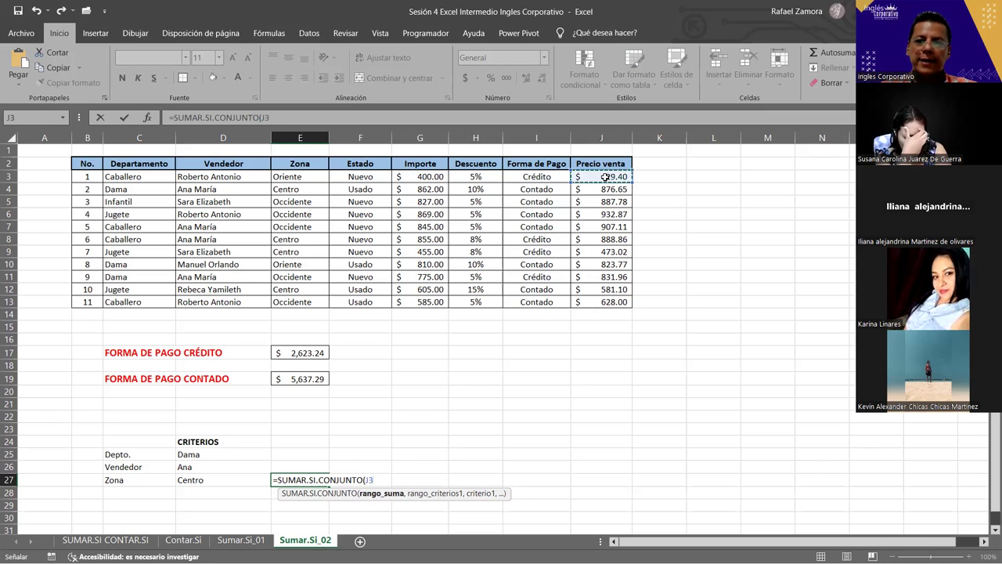
{"action": "left_click", "coordinate": [593, 301], "text": "shift"}
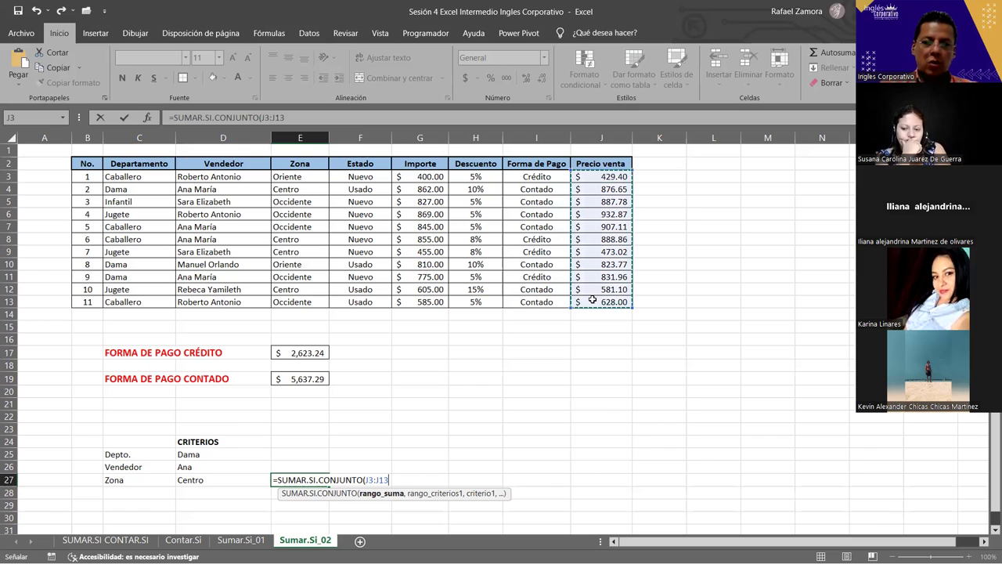
{"action": "type", "text": ","}
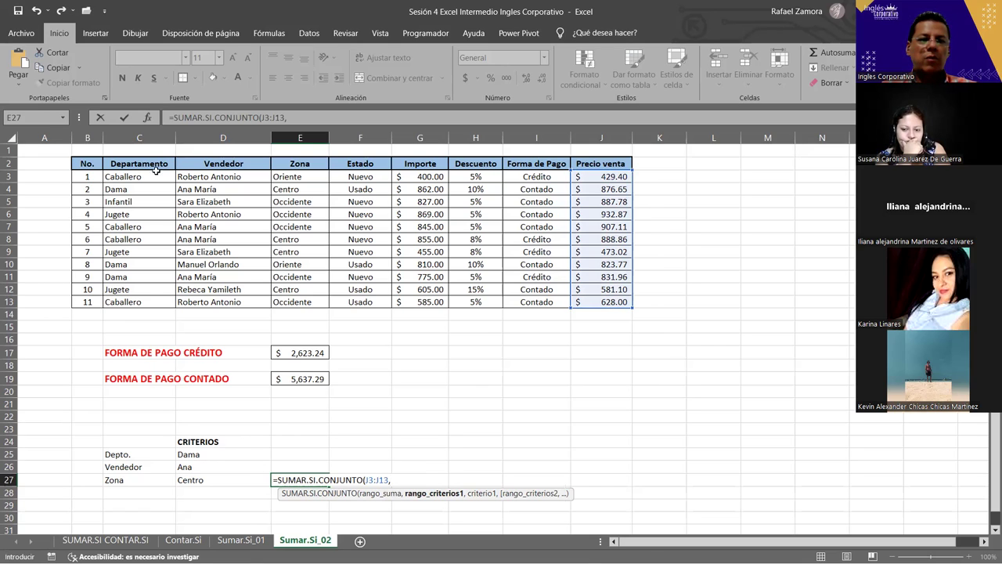
{"action": "left_click_drag", "start_coordinate": [153, 177], "coordinate": [149, 307]}
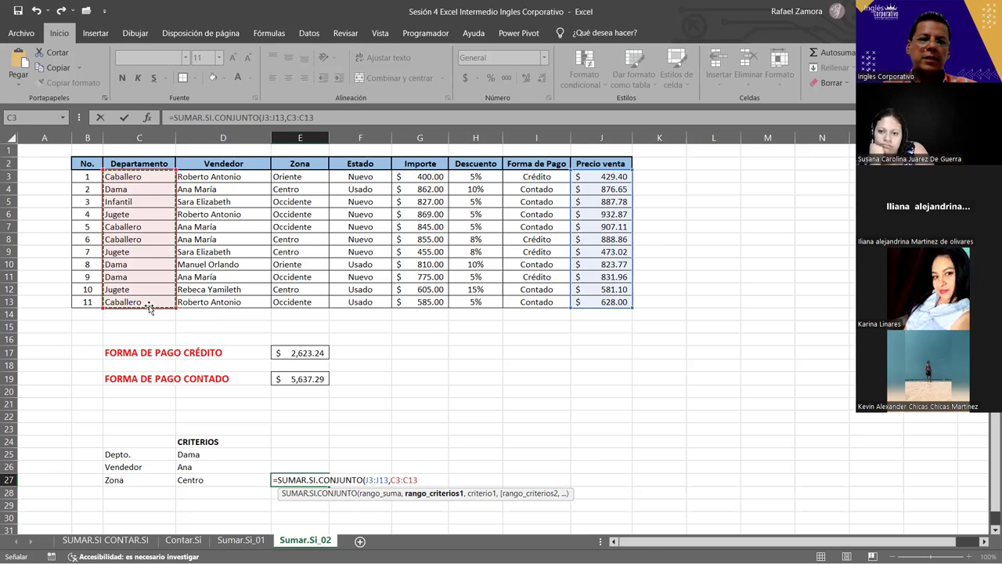
{"action": "left_click_drag", "start_coordinate": [147, 182], "coordinate": [137, 322]}
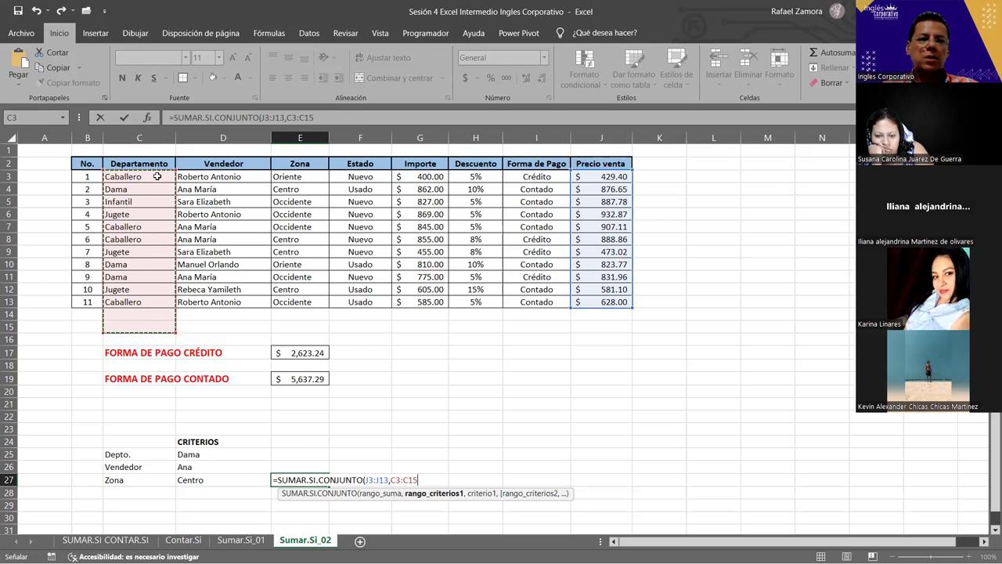
{"action": "left_click_drag", "start_coordinate": [156, 177], "coordinate": [148, 301]}
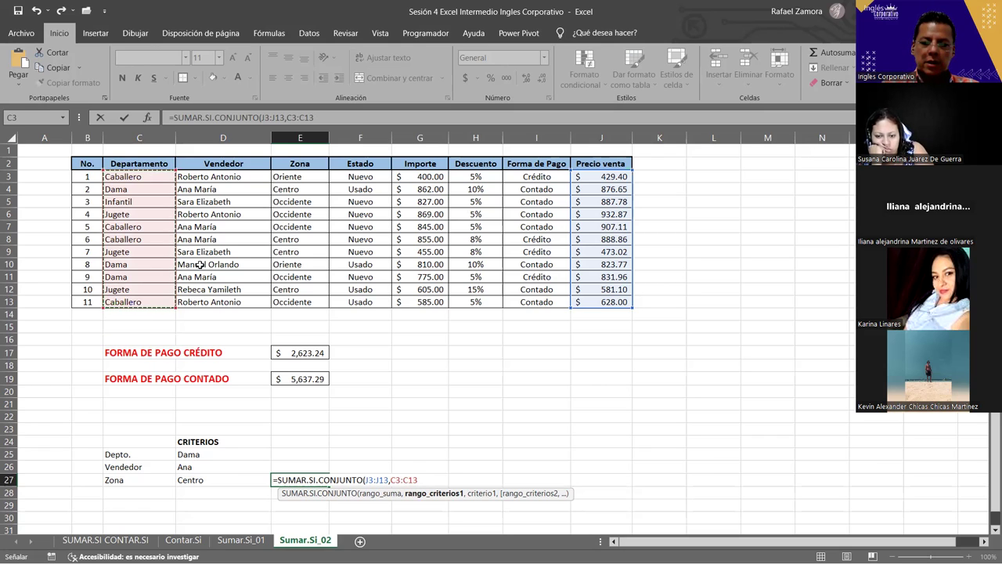
Add criterion "Dama", then Vendedor range D3:D13 with the seller's name as criterion
{"action": "type", "text": ","}
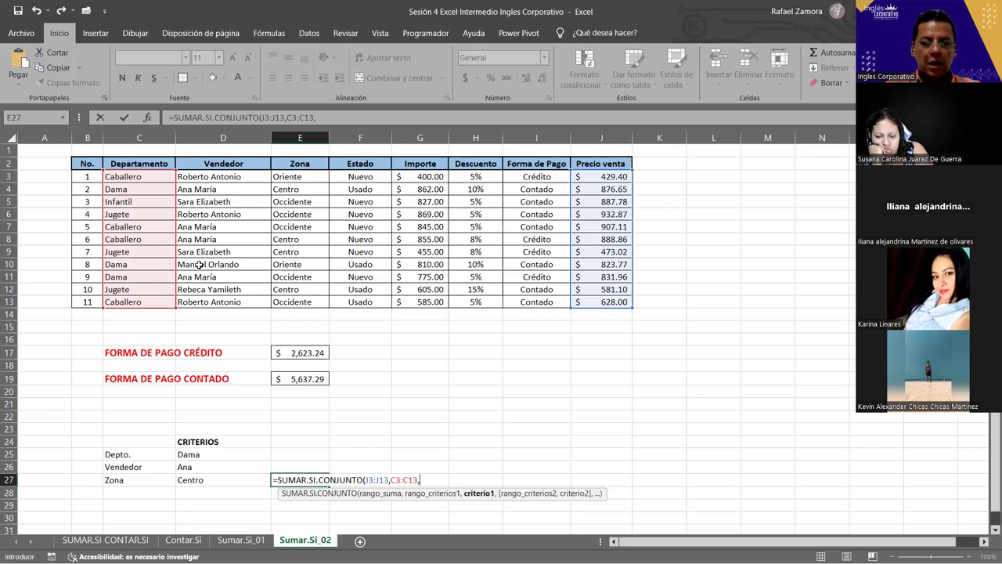
{"action": "type", "text": "\"Dama\""}
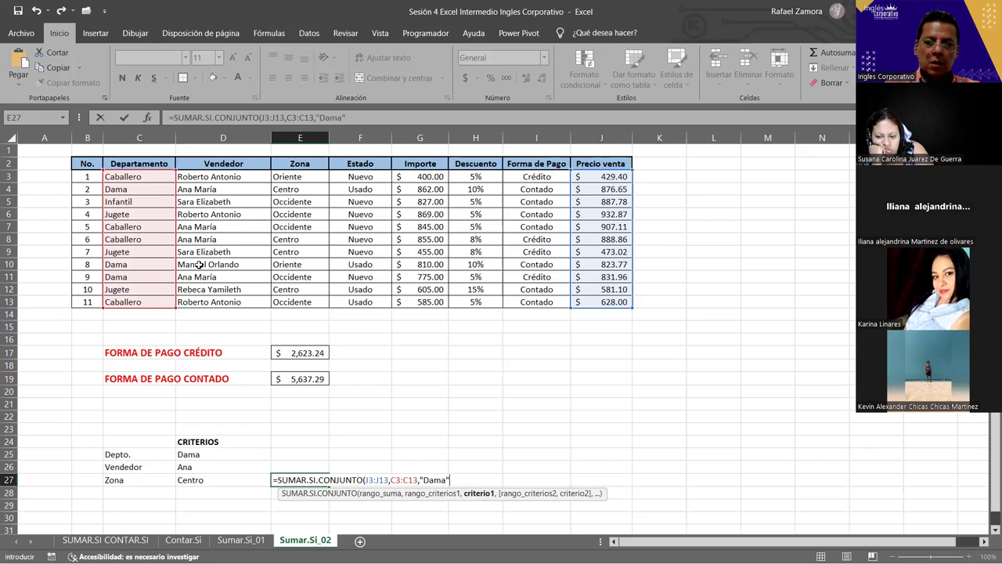
{"action": "type", "text": ","}
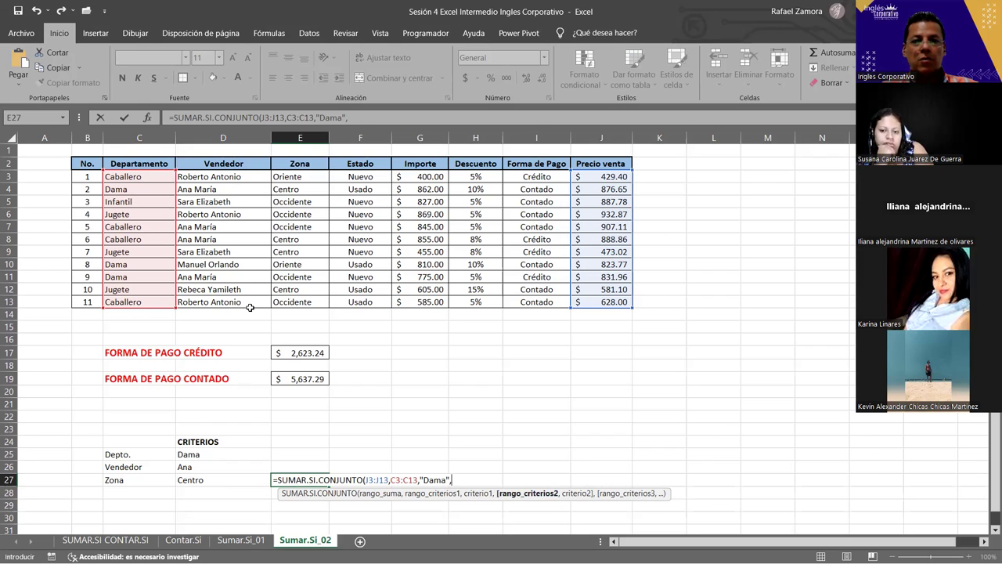
{"action": "left_click", "coordinate": [223, 177]}
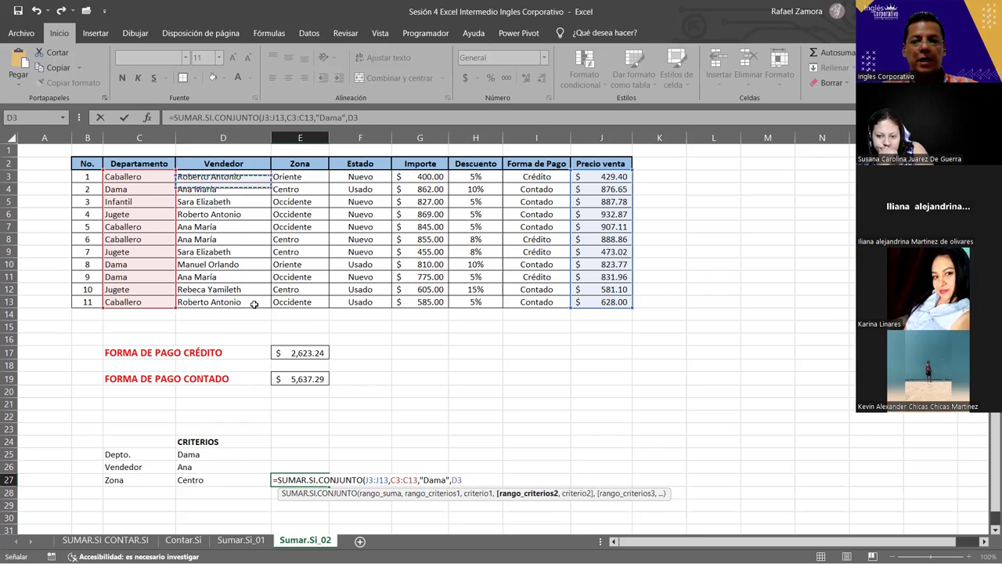
{"action": "left_click_drag", "start_coordinate": [254, 304], "coordinate": [255, 304]}
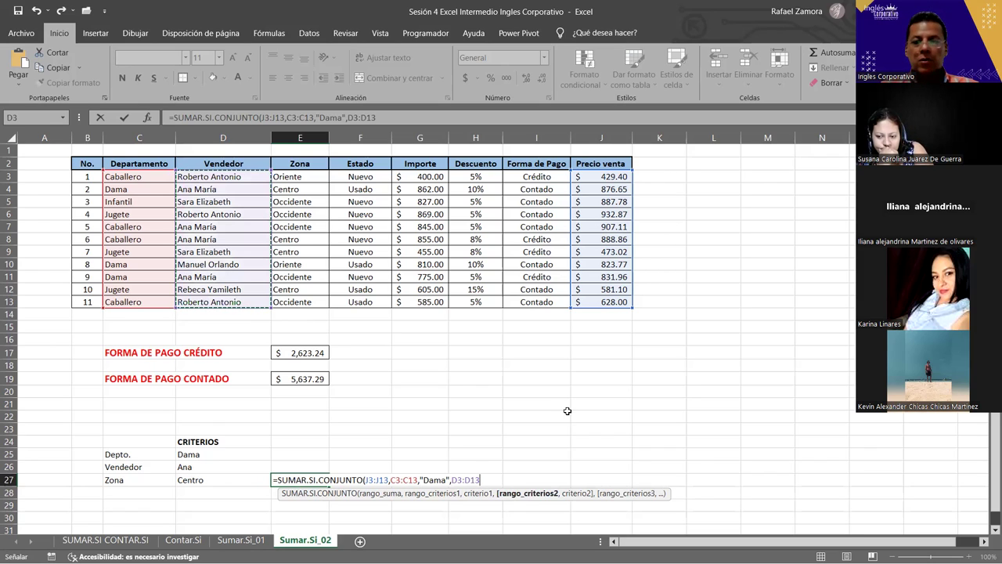
{"action": "type", "text": ","}
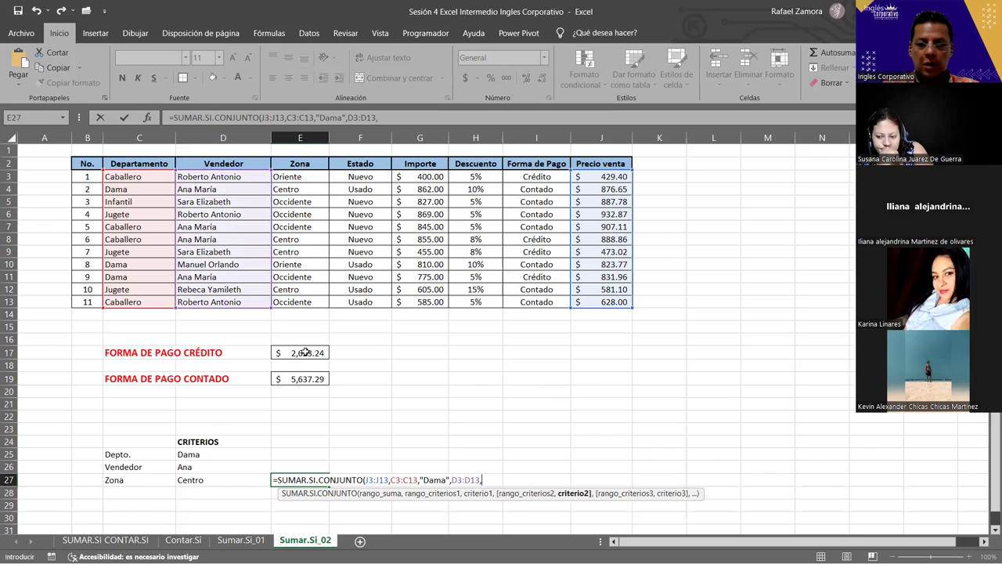
{"action": "type", "text": "\"Ana"}
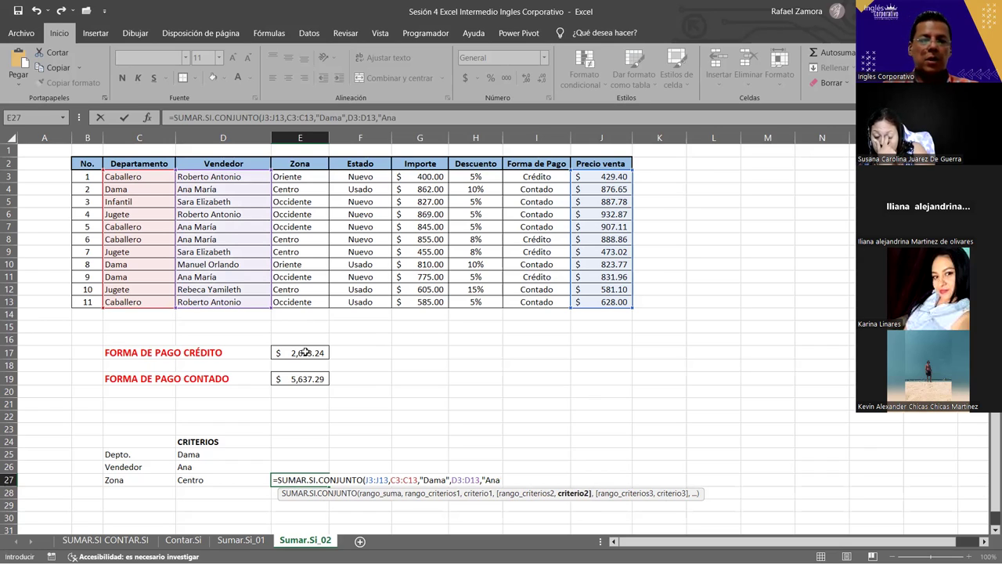
{"action": "type", "text": " María"}
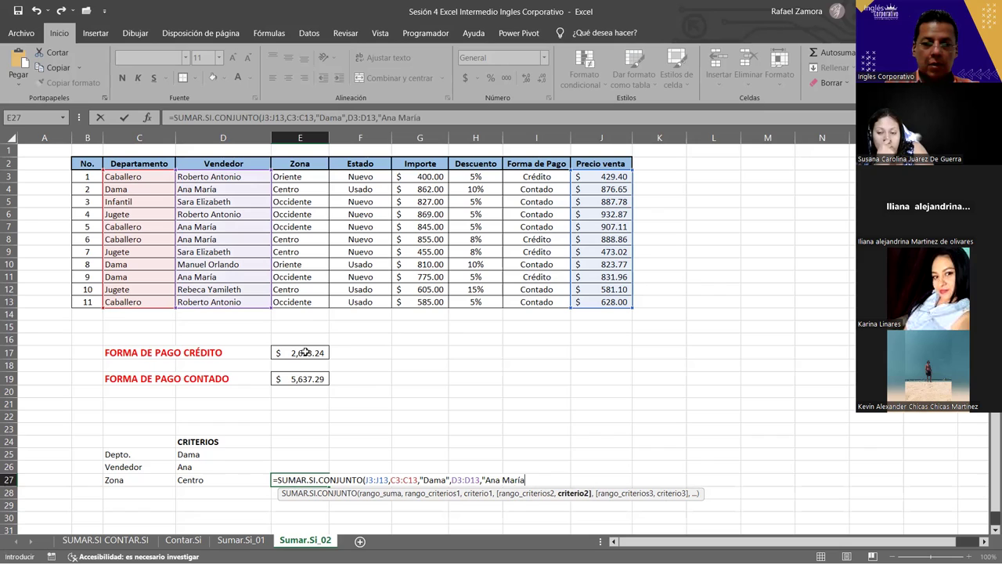
{"action": "type", "text": "\""}
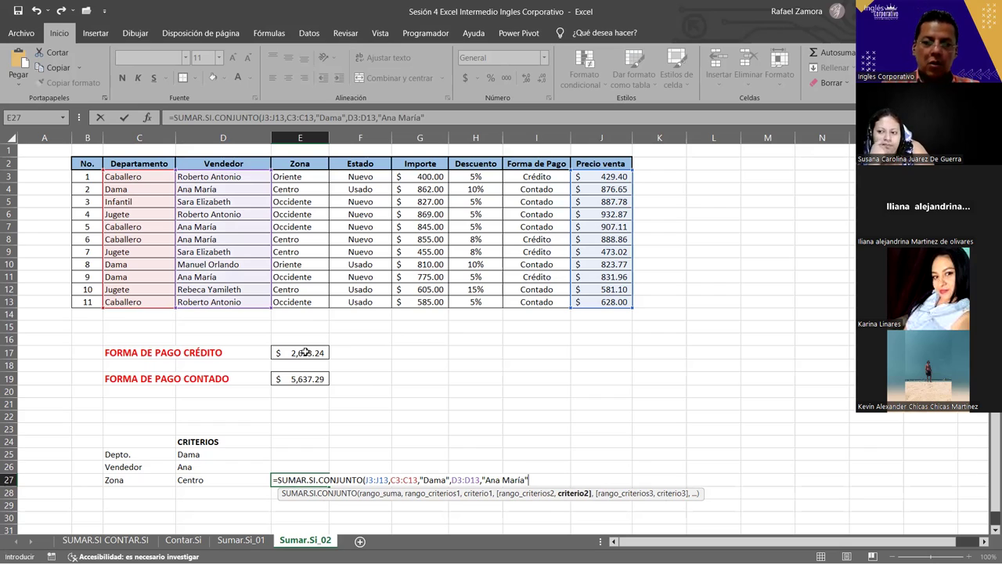
{"action": "type", "text": ","}
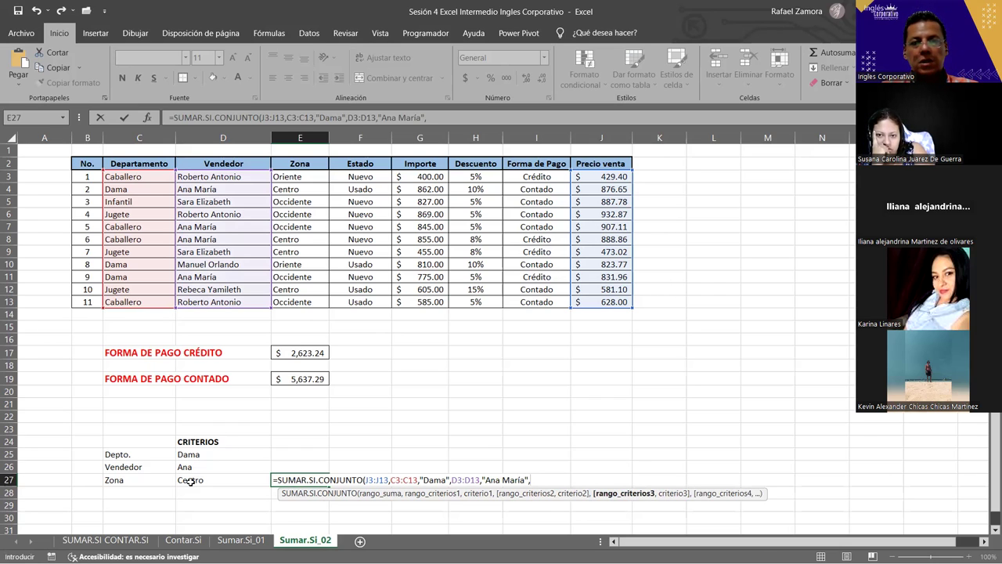
Add zone range E3:E13 with criterion "Centro" to the E27 formula
{"action": "left_click", "coordinate": [315, 177]}
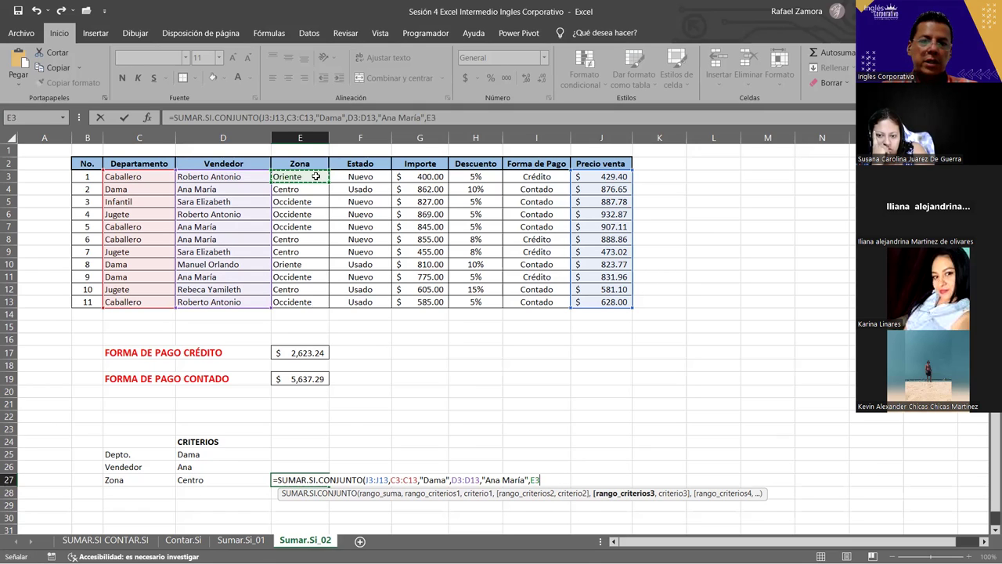
{"action": "left_click_drag", "start_coordinate": [316, 177], "coordinate": [317, 307]}
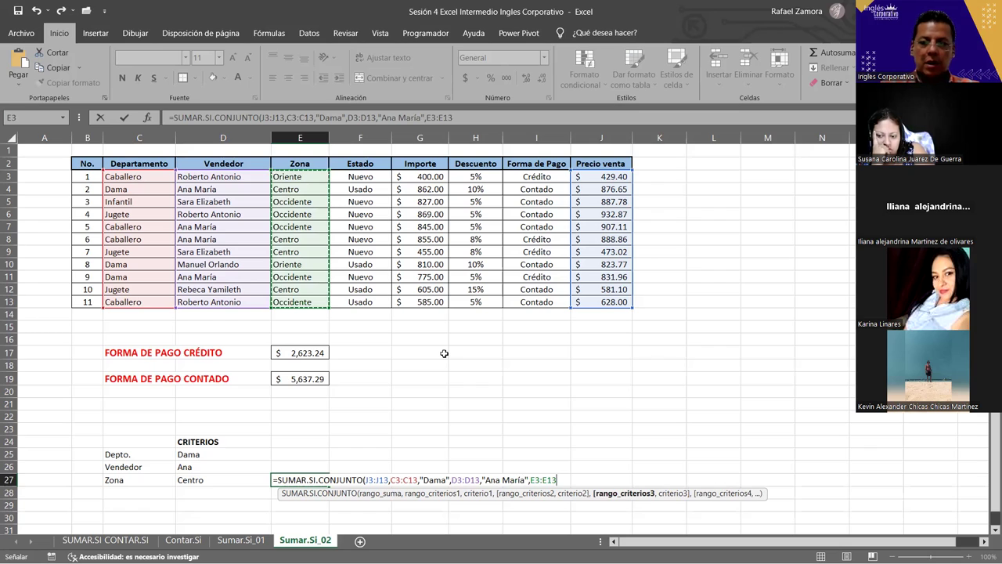
{"action": "type", "text": ",\""}
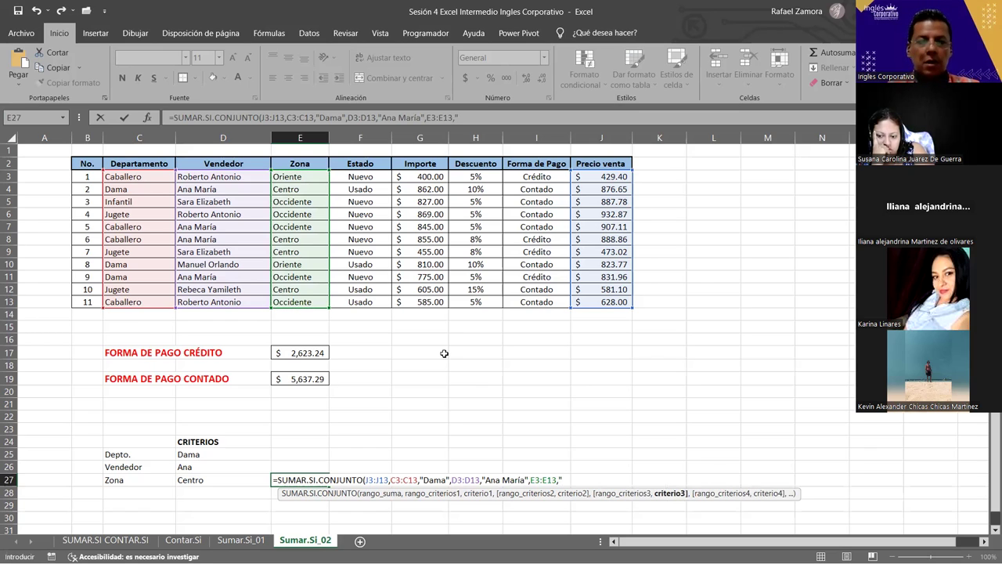
{"action": "type", "text": "Centro\""}
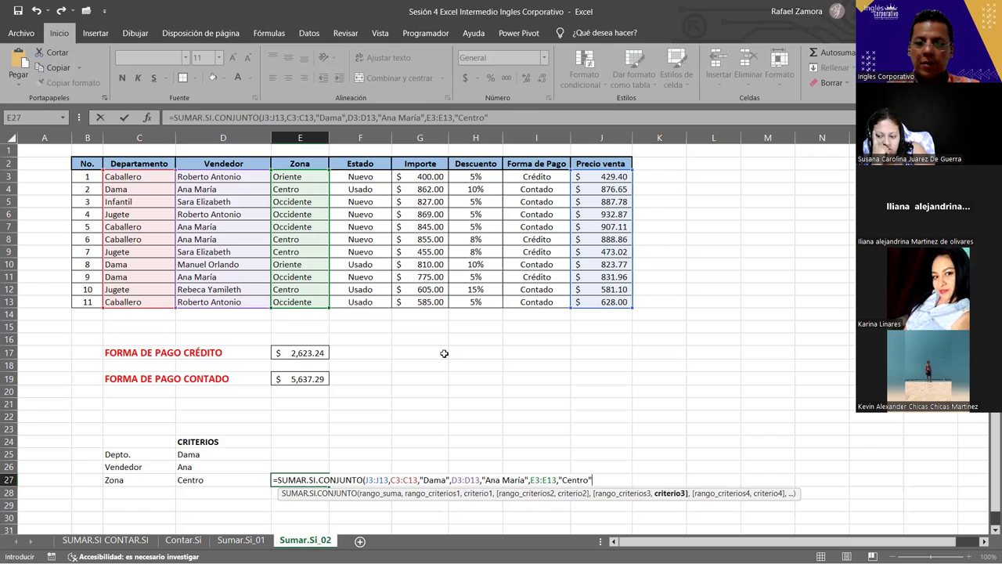
{"action": "type", "text": ")"}
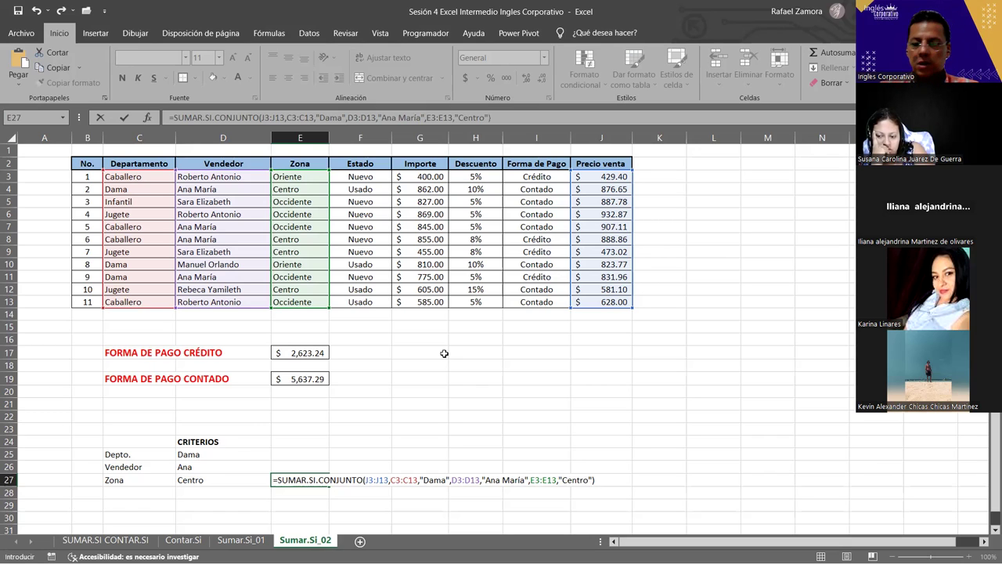
Enter the formula and format E27's $876.65 result as Contabilidad
{"action": "key", "text": "Return"}
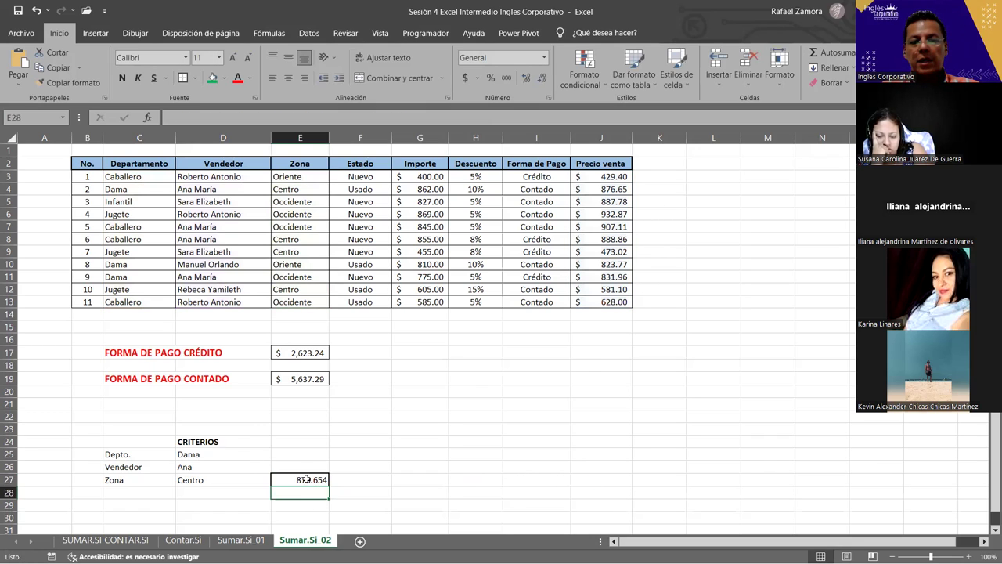
{"action": "left_click", "coordinate": [305, 479]}
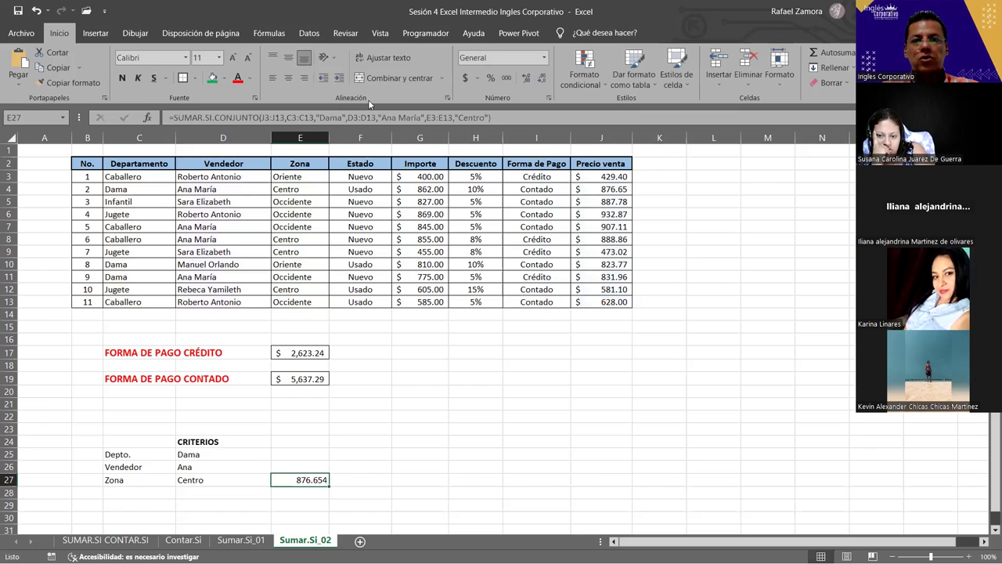
{"action": "left_click", "coordinate": [465, 78]}
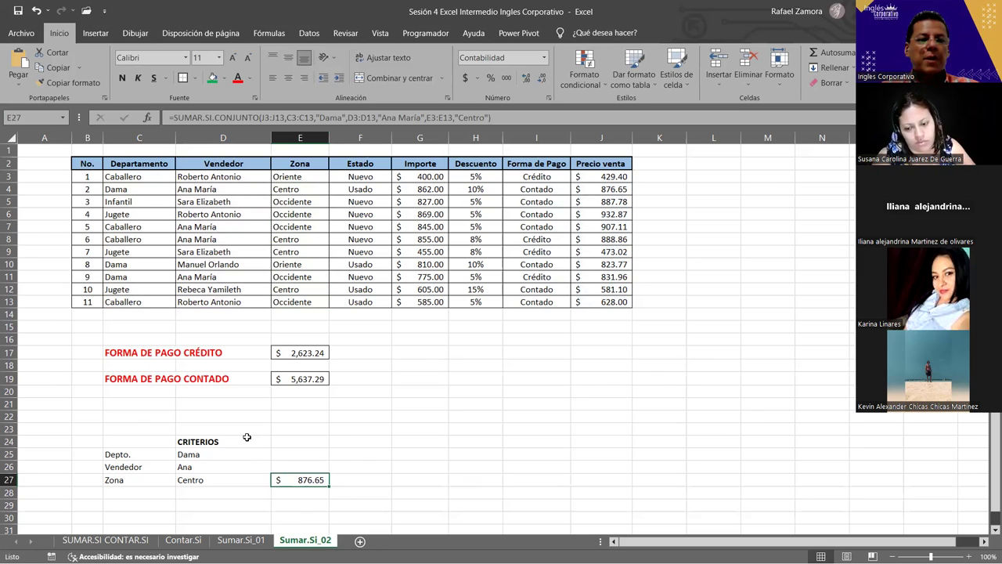
Multi-select the Dama, seller and zone cells in the table for comparison, then deselect them
{"action": "left_click", "coordinate": [145, 187]}
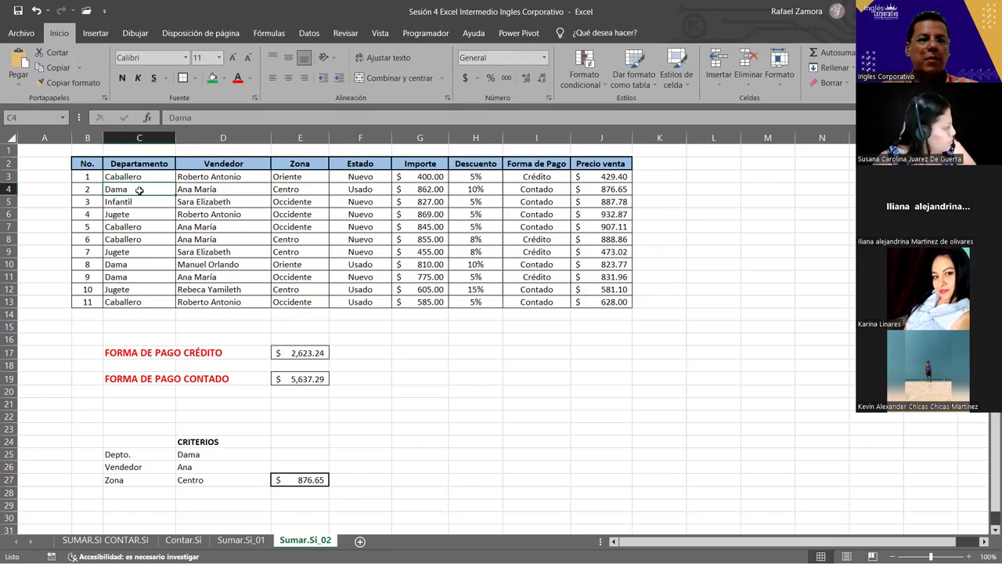
{"action": "left_click_drag", "start_coordinate": [131, 264], "coordinate": [133, 275], "text": "ctrl"}
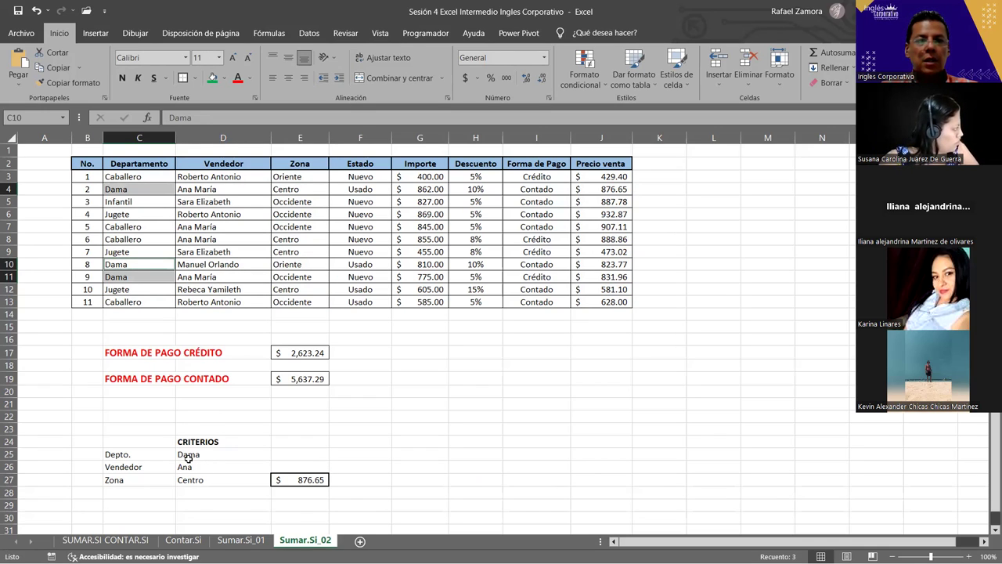
{"action": "left_click", "coordinate": [211, 188], "text": "ctrl"}
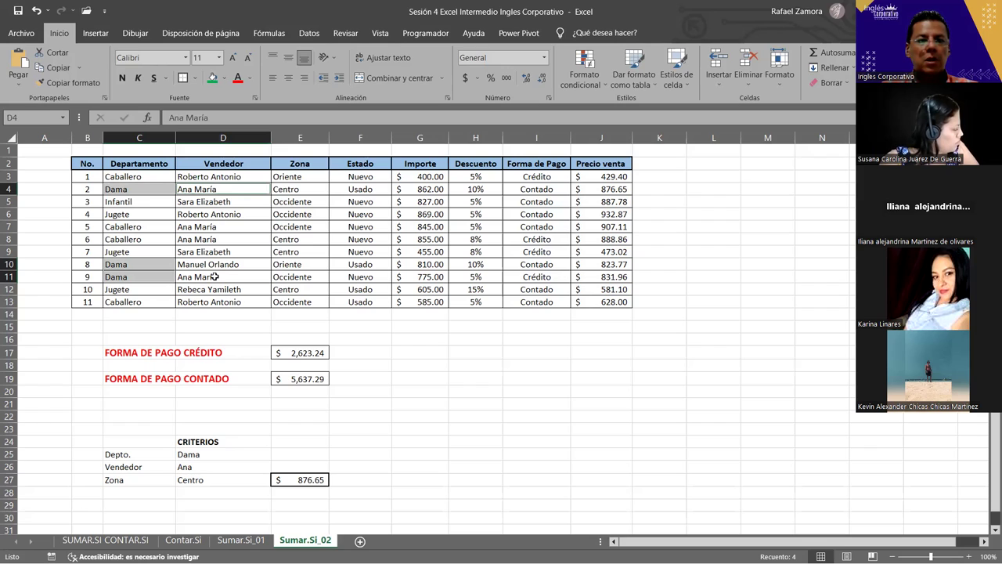
{"action": "left_click", "coordinate": [216, 276], "text": "ctrl"}
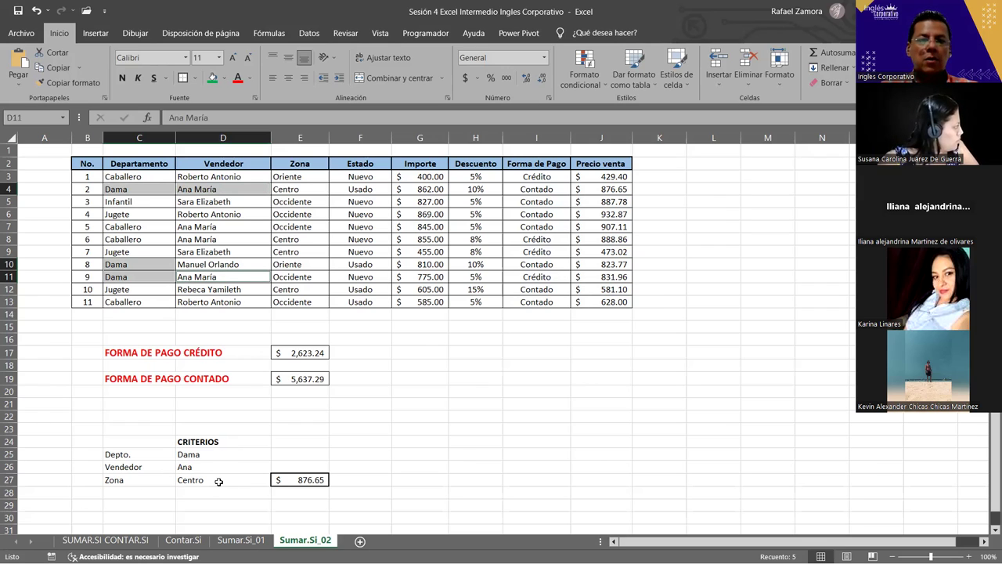
{"action": "left_click", "coordinate": [310, 188], "text": "ctrl"}
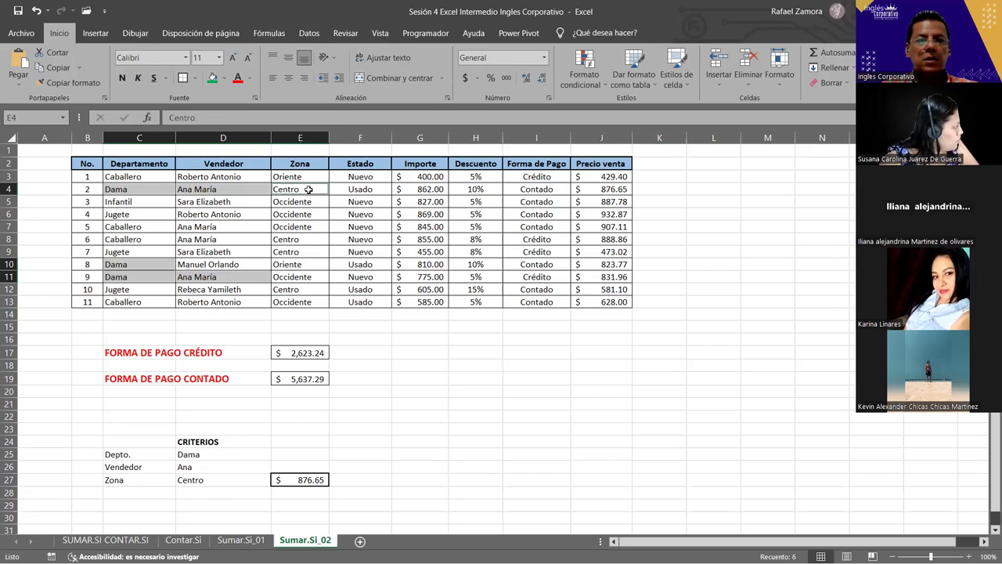
{"action": "left_click", "coordinate": [317, 298], "text": "ctrl"}
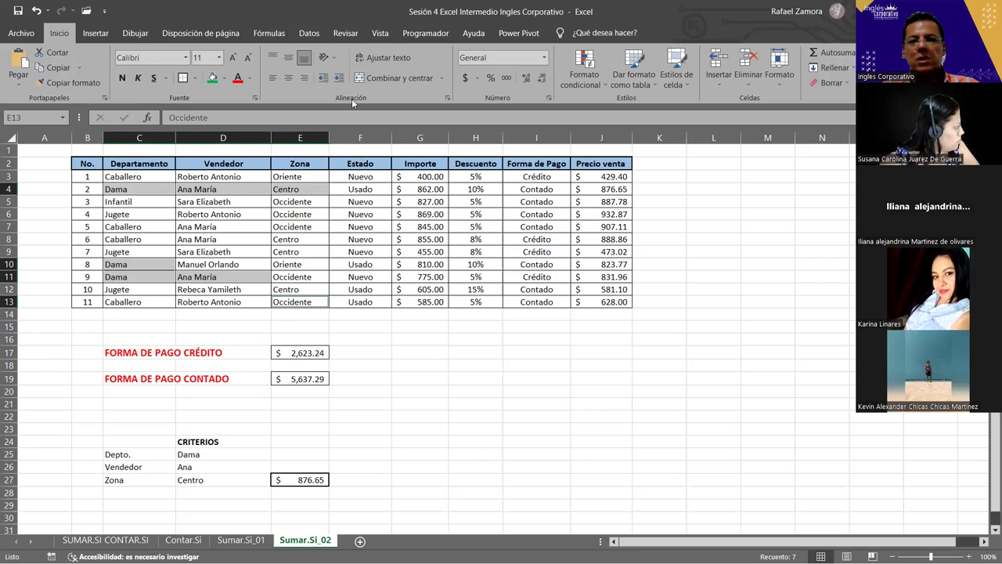
{"action": "left_click", "coordinate": [498, 426]}
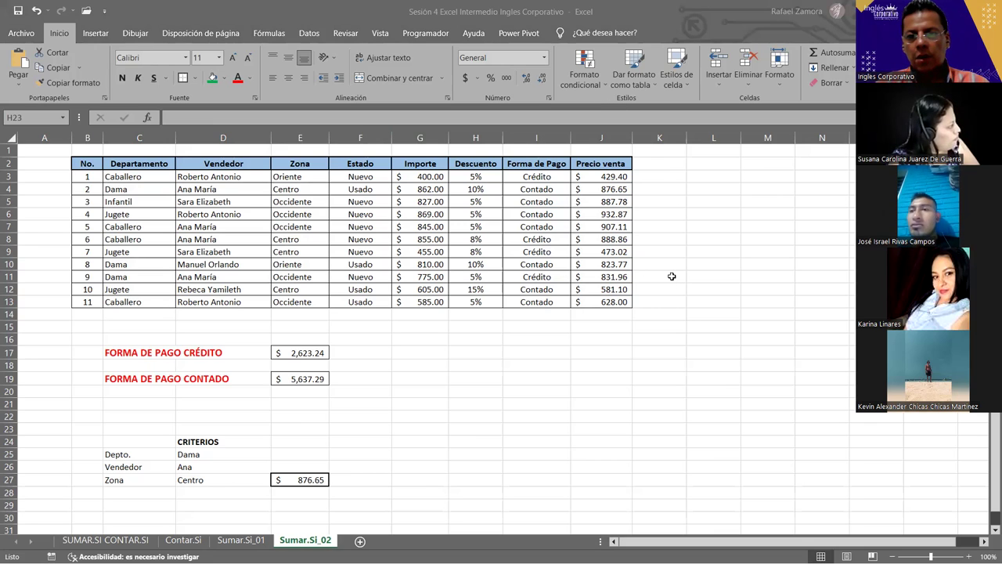
{"action": "left_click", "coordinate": [141, 164]}
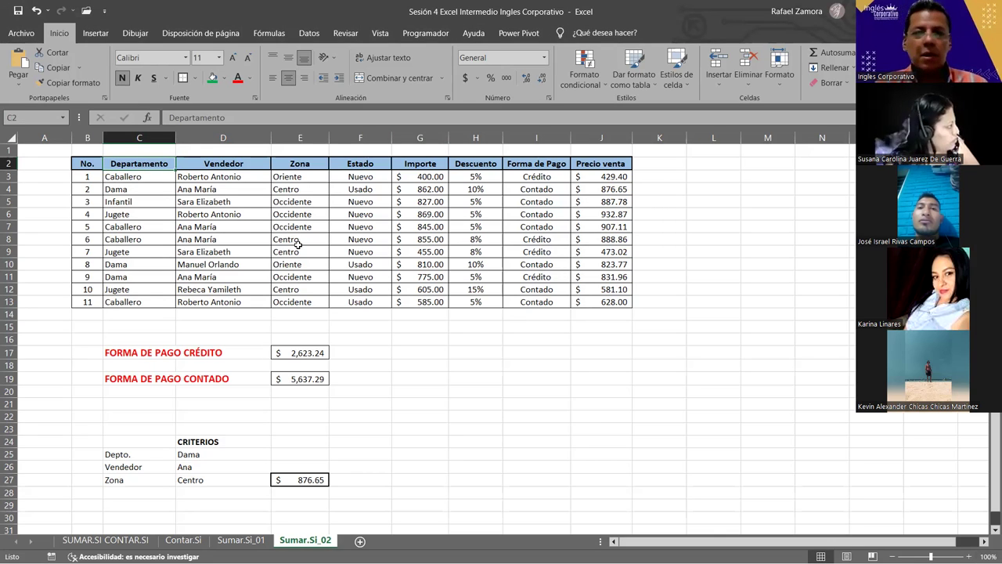
{"action": "left_click", "coordinate": [87, 161]}
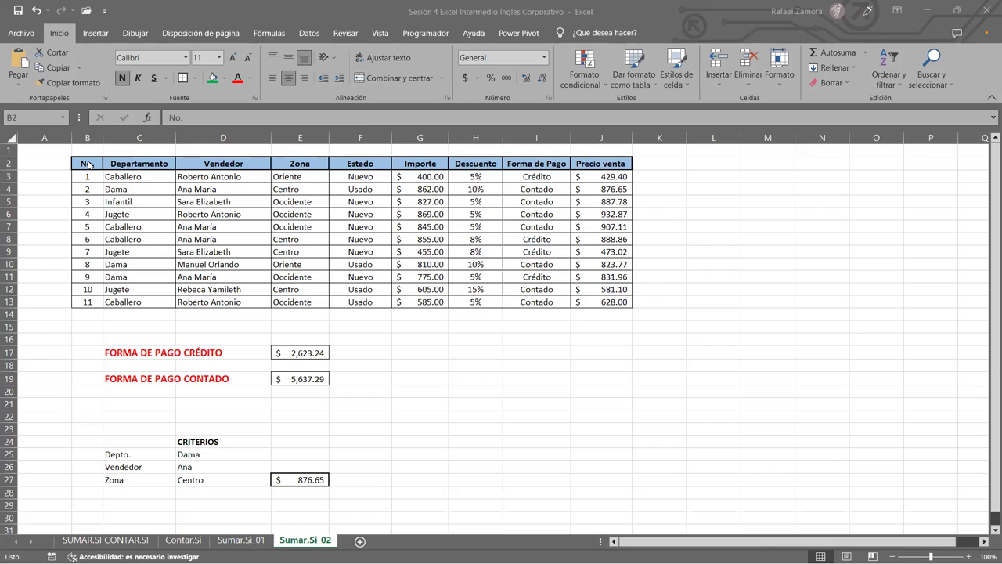
Replace the department criterion Dama with Juguete in D25
{"action": "left_click", "coordinate": [375, 462]}
{"action": "left_click", "coordinate": [386, 396]}
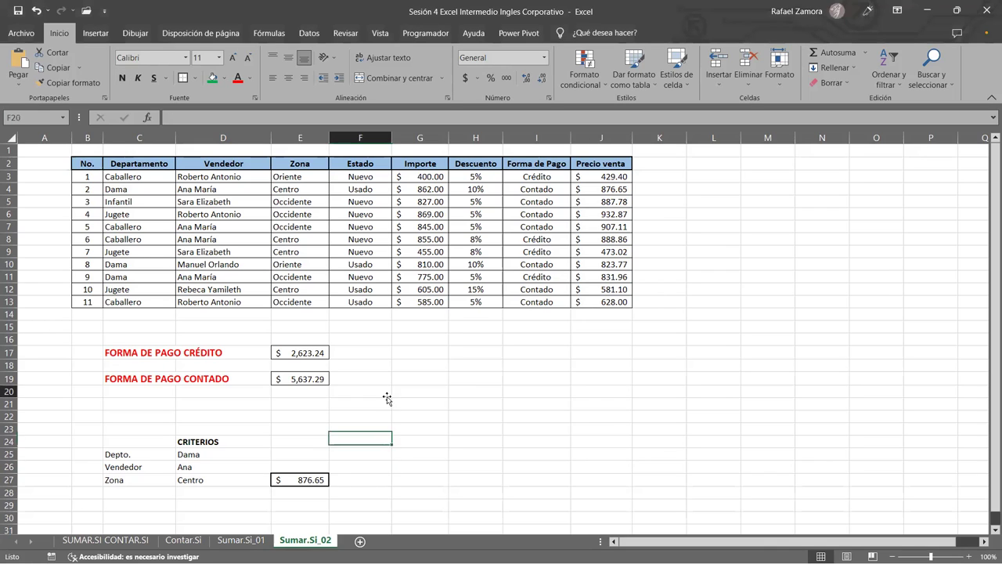
{"action": "left_click", "coordinate": [221, 451]}
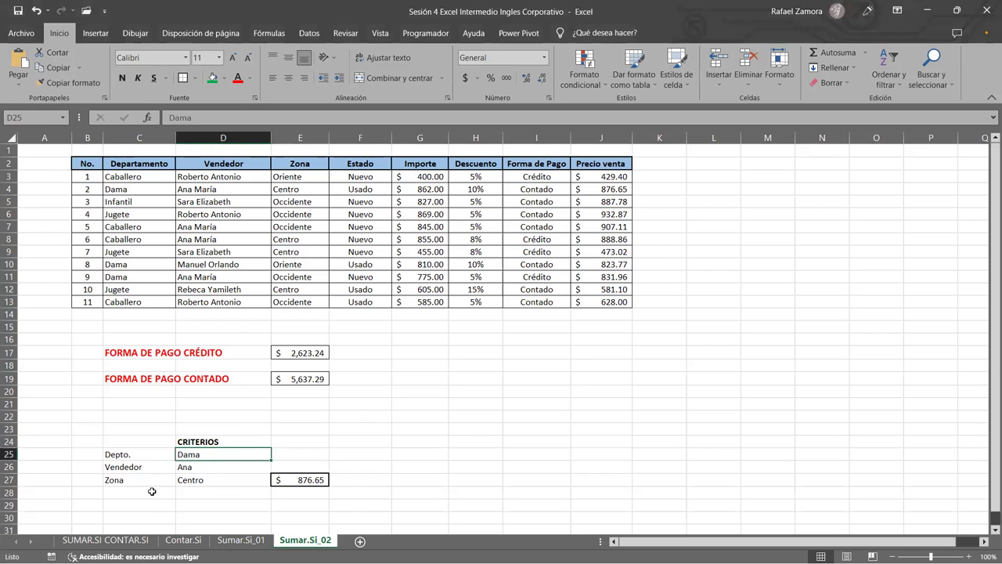
{"action": "left_click", "coordinate": [153, 491]}
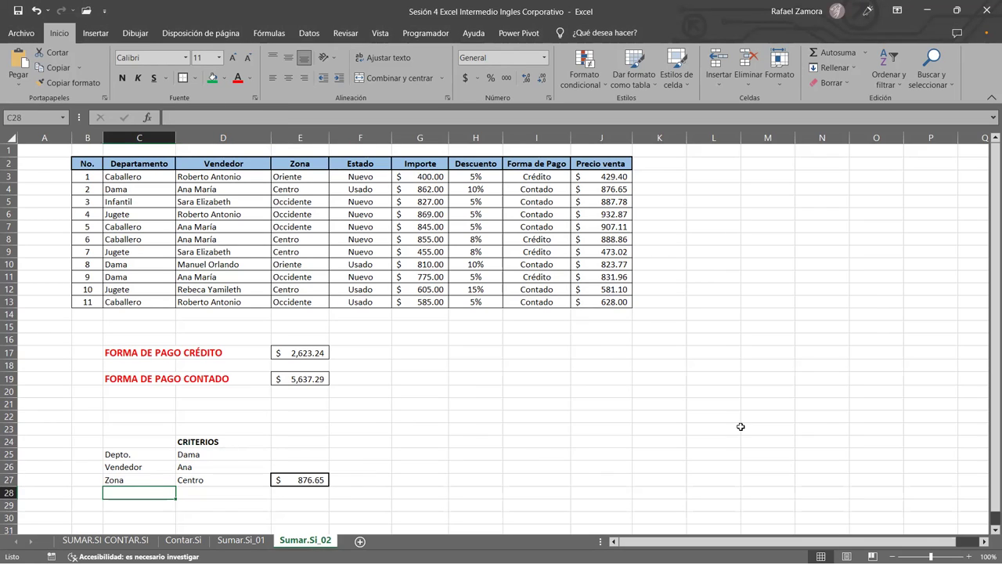
{"action": "left_click", "coordinate": [181, 452]}
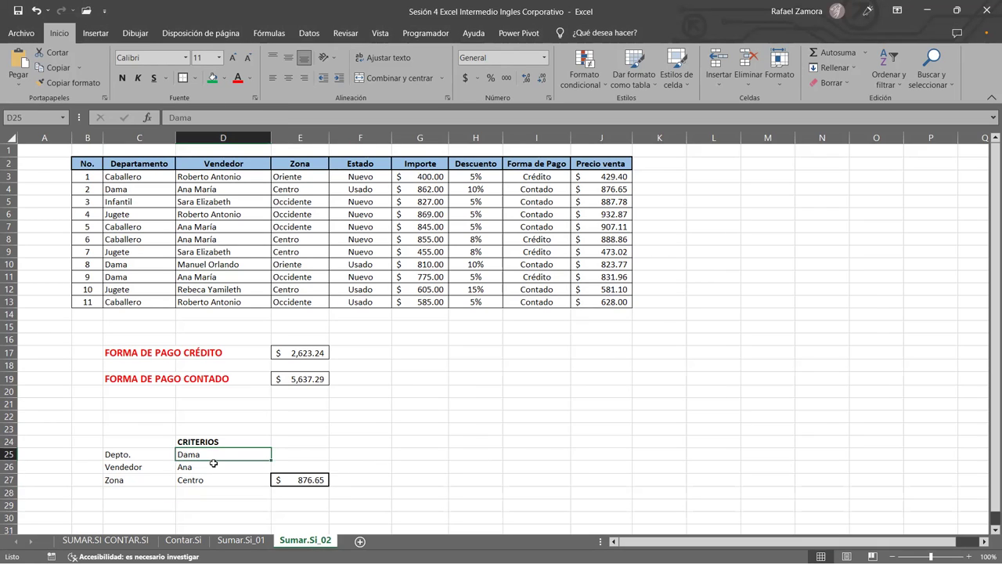
{"action": "type", "text": "Juguete"}
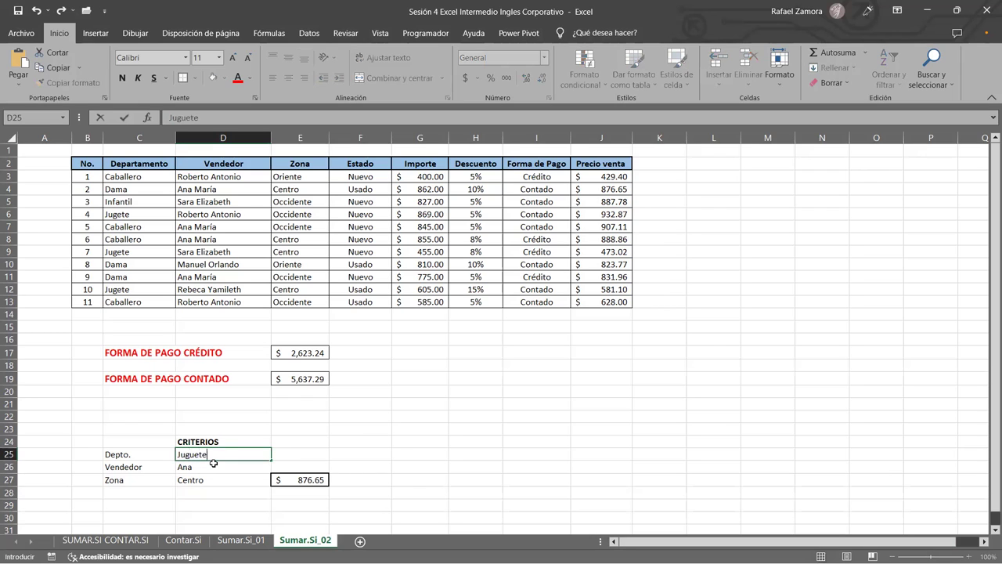
{"action": "key", "text": "Return"}
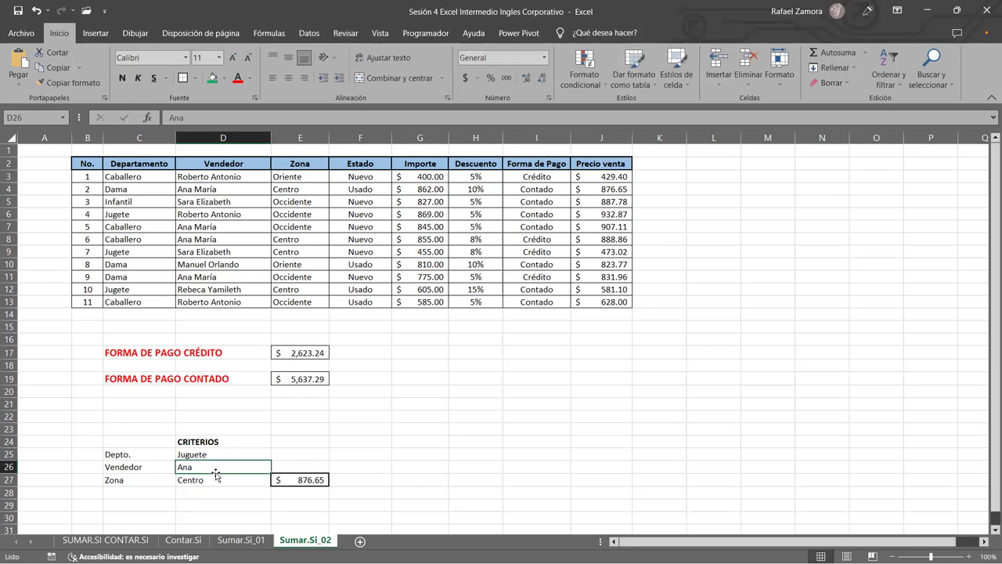
Enter the seller's name and Occidente as criteria, then type 'Descuento :> 5%' below
{"action": "type", "text": "Rebeca"}
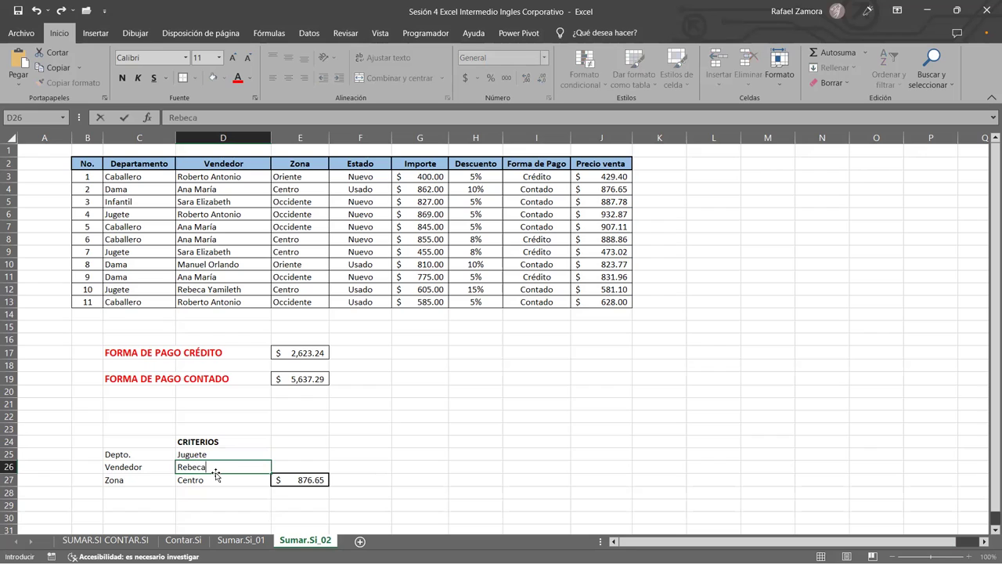
{"action": "left_click", "coordinate": [213, 482]}
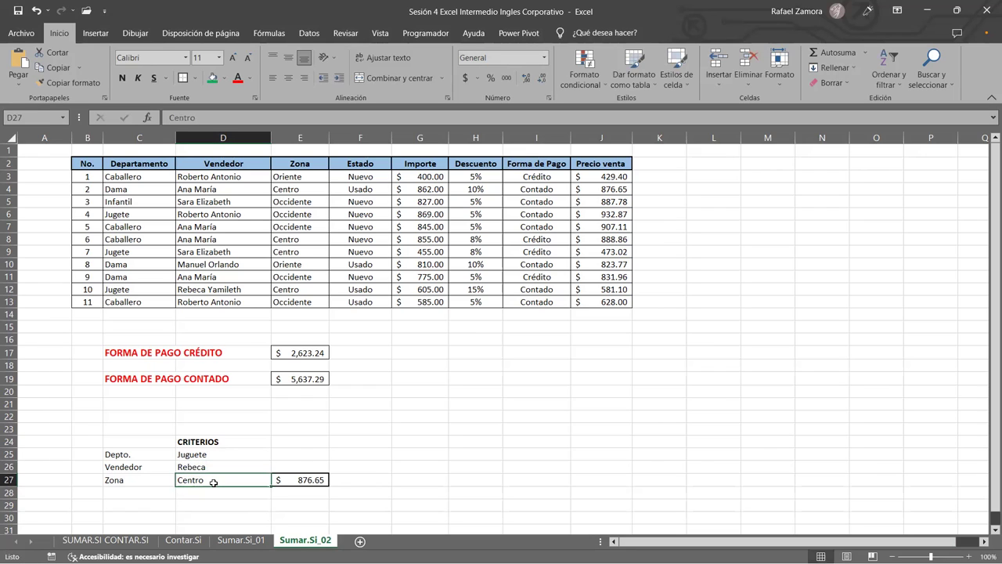
{"action": "type", "text": "Occidente"}
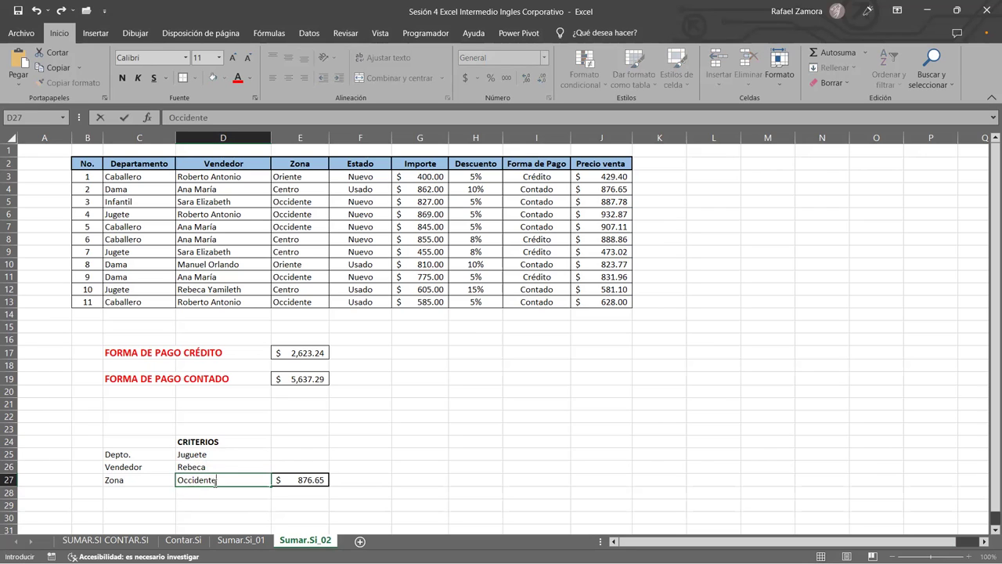
{"action": "left_click", "coordinate": [136, 492]}
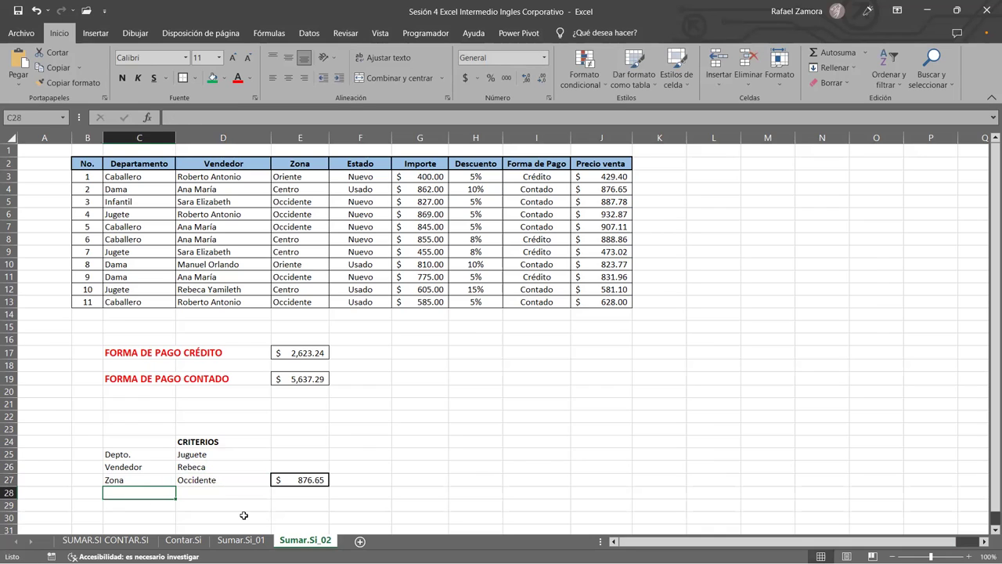
{"action": "type", "text": "Descuento"}
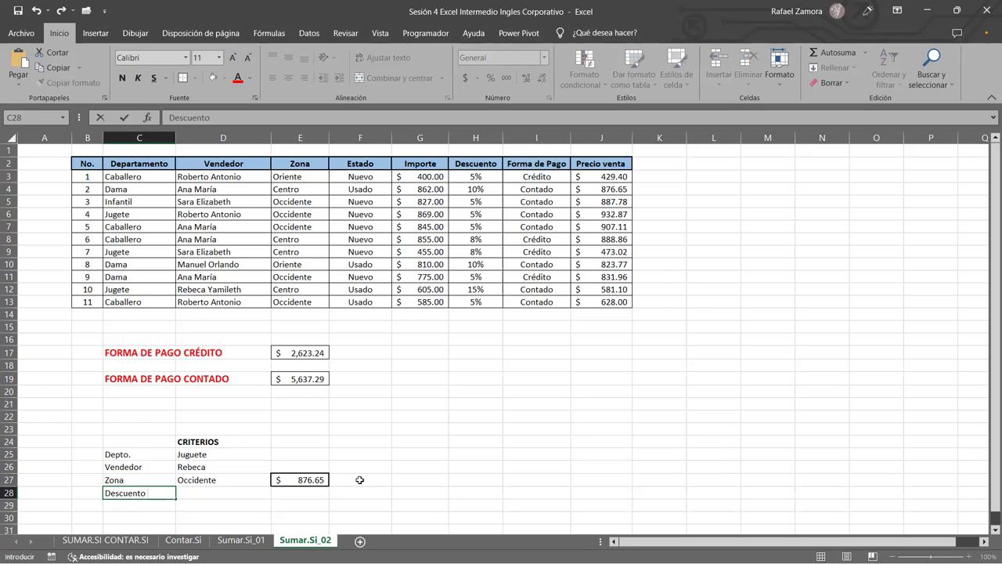
{"action": "type", "text": " :"}
{"action": "type", "text": ">"}
{"action": "type", "text": " 5"}
{"action": "type", "text": "%"}
Move '> 5%' out of the Descuento label into D28 and clear E27
{"action": "key", "text": "ctrl+Return"}
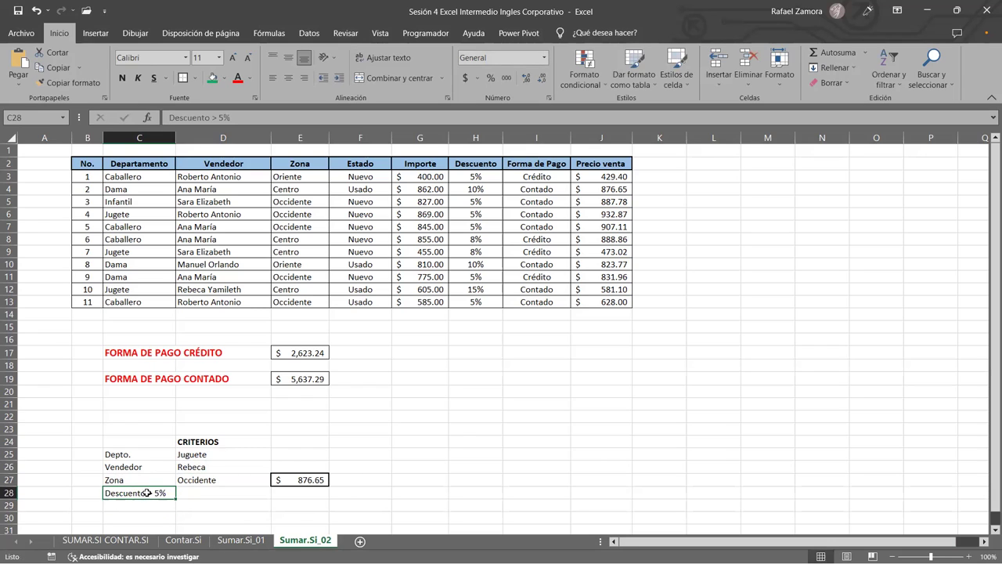
{"action": "double_click", "coordinate": [147, 492]}
{"action": "left_click_drag", "start_coordinate": [147, 492], "coordinate": [218, 494]}
{"action": "key", "text": "ctrl+x"}
{"action": "left_click", "coordinate": [218, 494]}
{"action": "key", "text": "ctrl+v"}
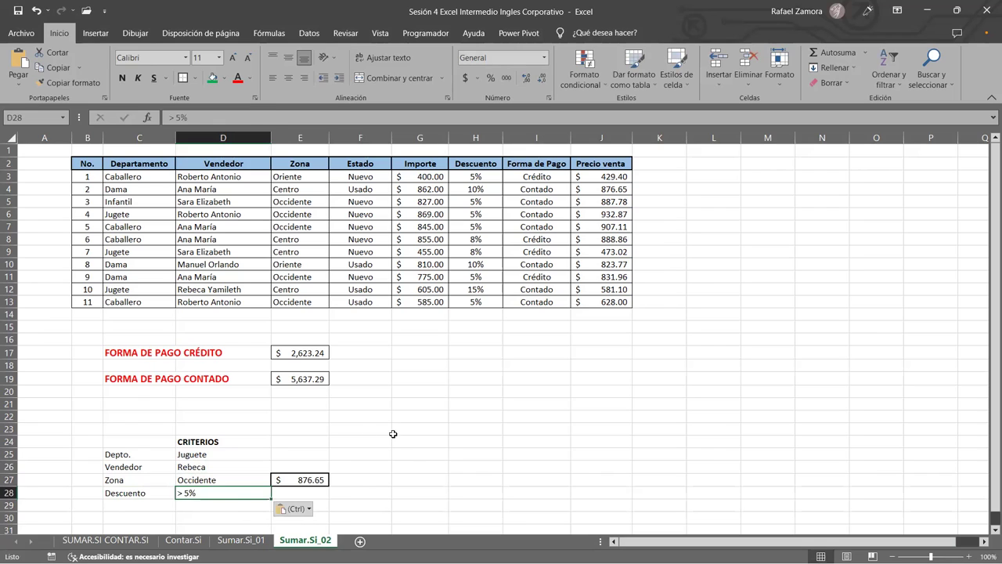
{"action": "left_click", "coordinate": [288, 477]}
{"action": "key", "text": "Delete"}
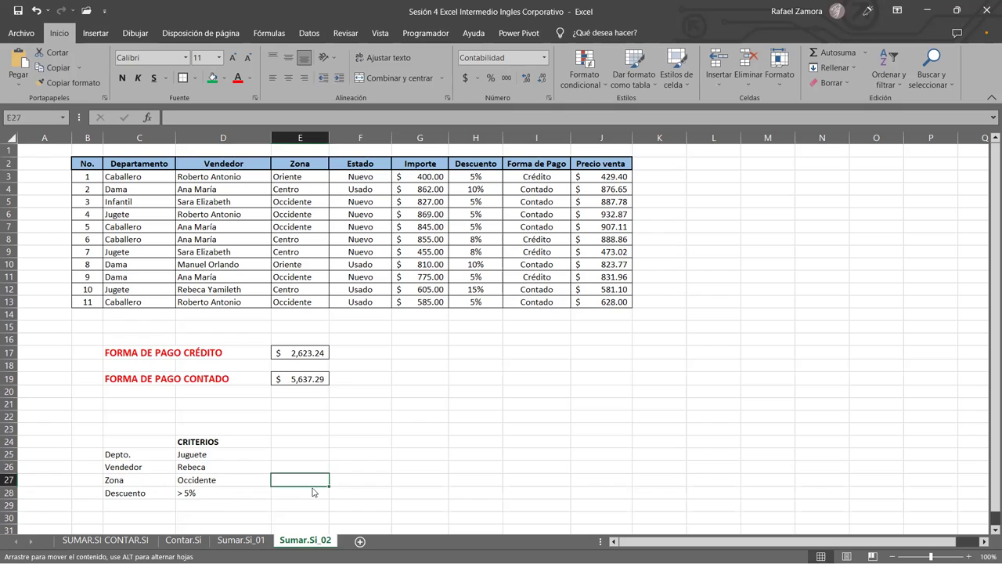
Move the boxed result cell down to E28 and scroll over the table and criteria
{"action": "left_click_drag", "start_coordinate": [312, 491], "coordinate": [312, 504]}
{"action": "left_click", "coordinate": [537, 396]}
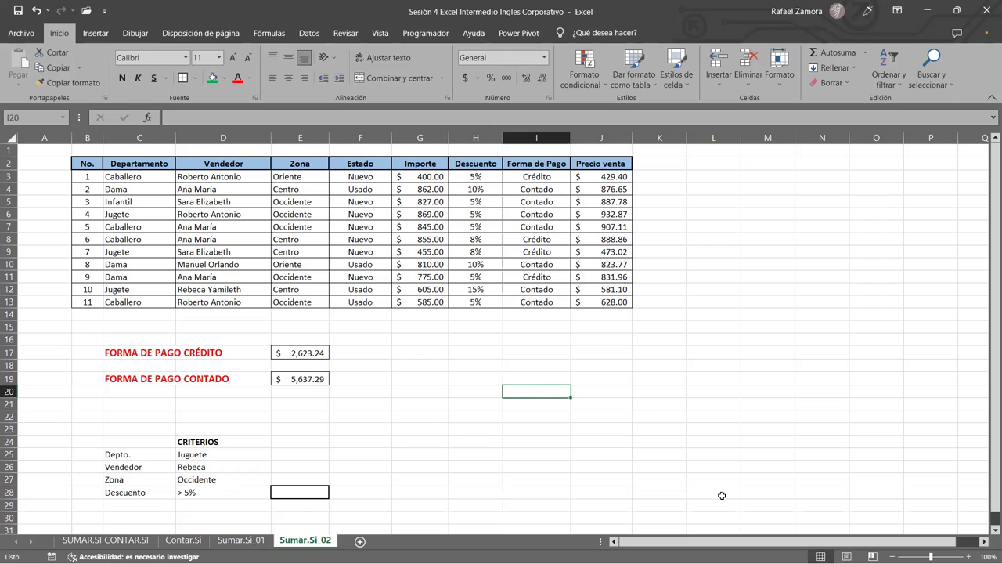
{"action": "scroll", "coordinate": [297, 437], "scroll_direction": "down", "scroll_amount": 2}
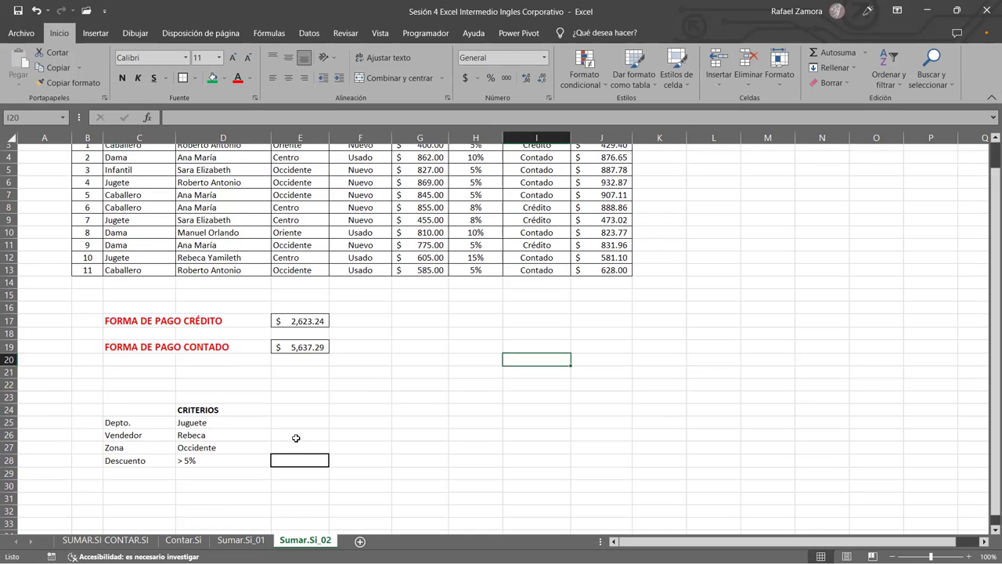
{"action": "scroll", "coordinate": [375, 478], "scroll_direction": "up", "scroll_amount": 2}
{"action": "scroll", "coordinate": [376, 478], "scroll_direction": "down", "scroll_amount": 2}
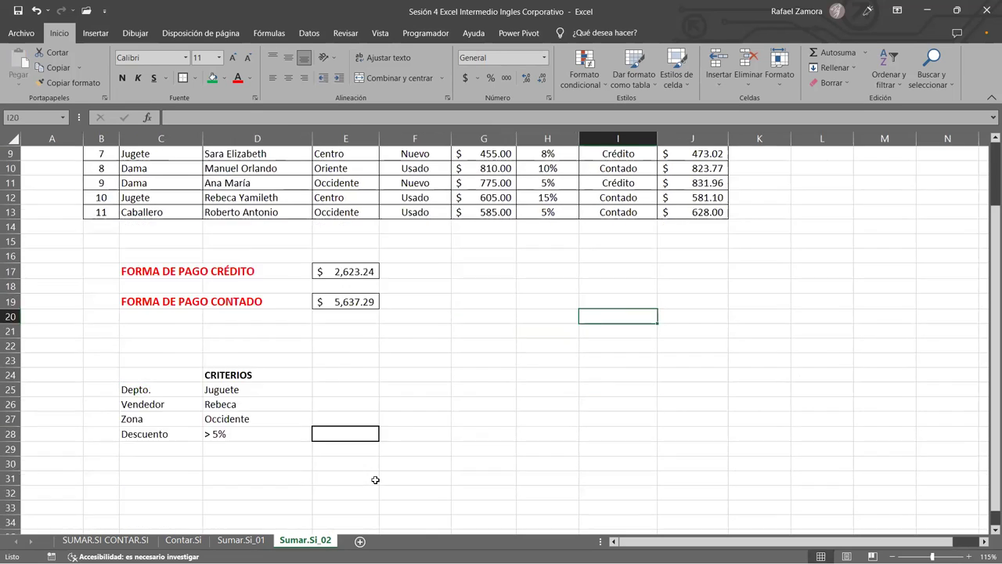
{"action": "scroll", "coordinate": [374, 479], "scroll_direction": "up", "scroll_amount": 1, "text": "ctrl"}
{"action": "scroll", "coordinate": [375, 479], "scroll_direction": "up", "scroll_amount": 2}
{"action": "scroll", "coordinate": [375, 479], "scroll_direction": "up", "scroll_amount": 2, "text": "ctrl"}
{"action": "scroll", "coordinate": [375, 480], "scroll_direction": "down", "scroll_amount": 3}
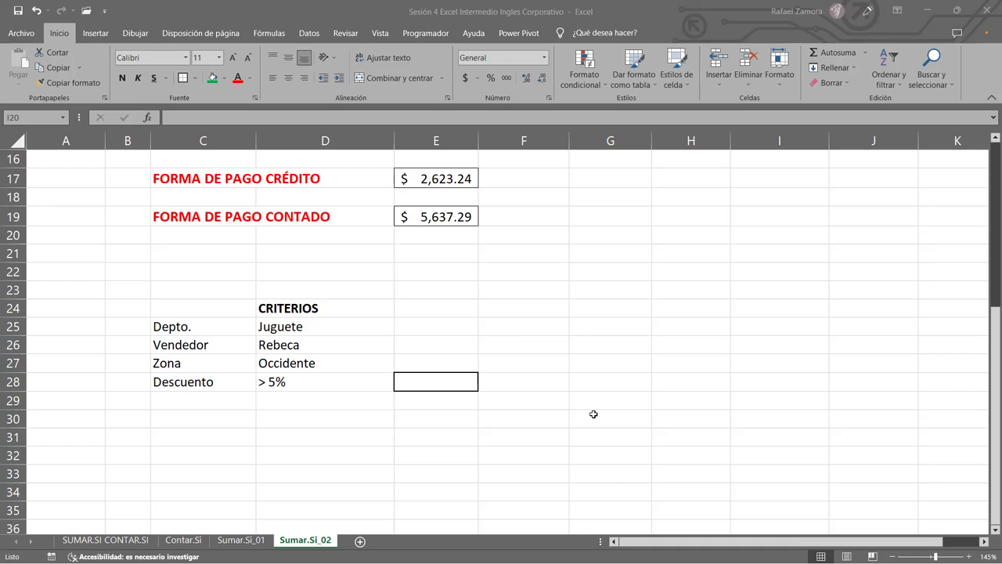
{"action": "left_click", "coordinate": [492, 546]}
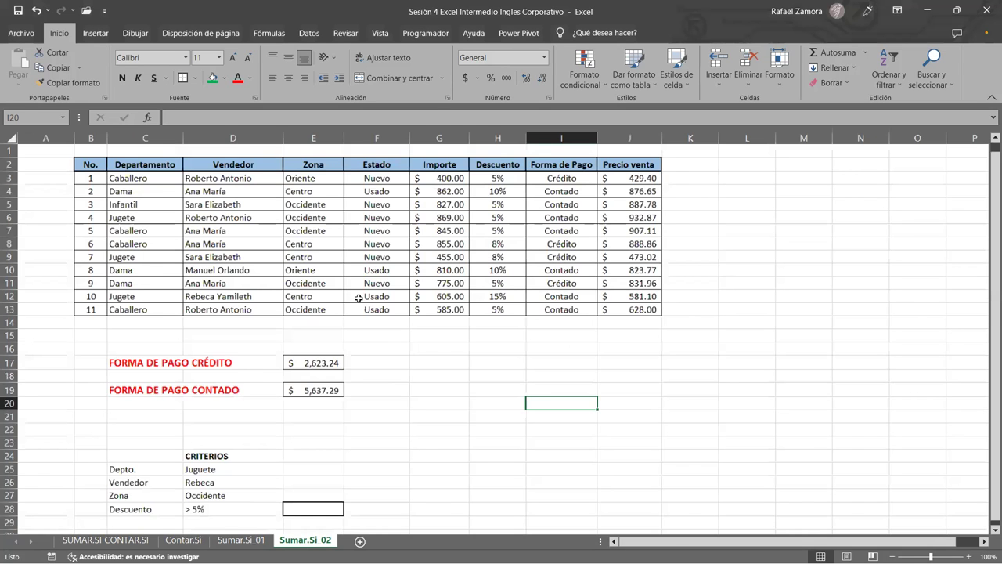
Insert the SUMAR.SI.CONJUNTO function into cell E28
{"action": "scroll", "coordinate": [386, 348], "scroll_direction": "down", "scroll_amount": 1, "text": "ctrl"}
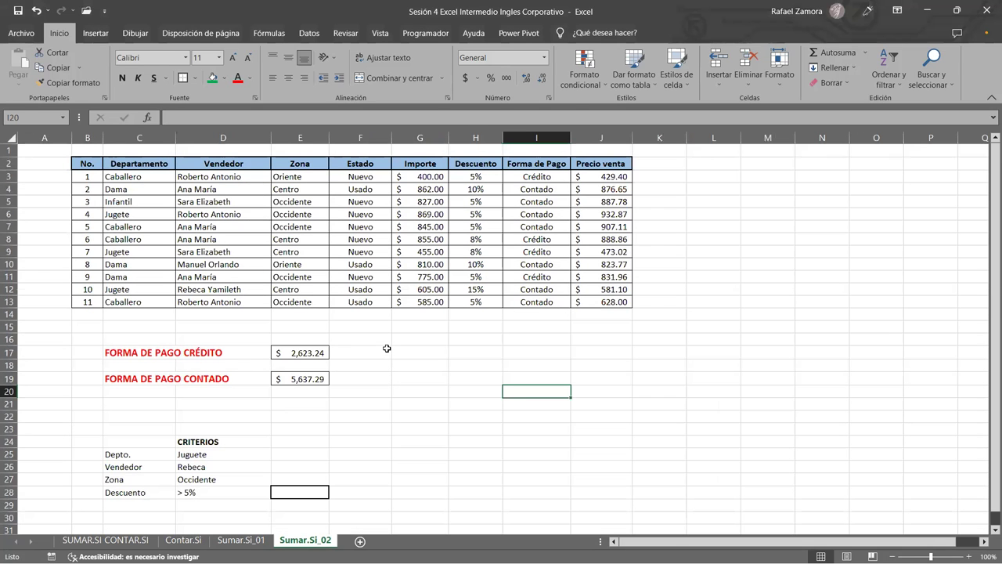
{"action": "left_click", "coordinate": [387, 348]}
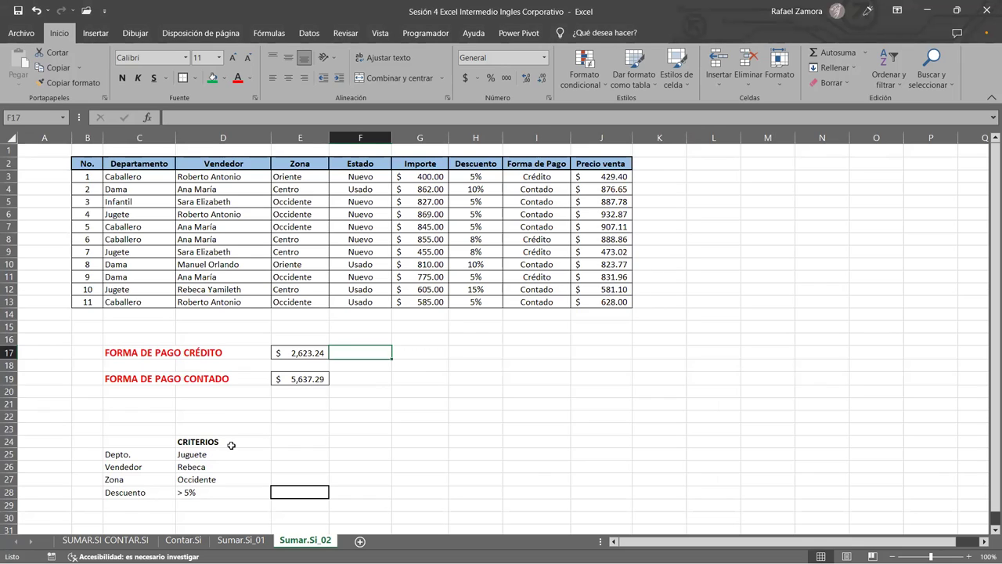
{"action": "left_click", "coordinate": [382, 471]}
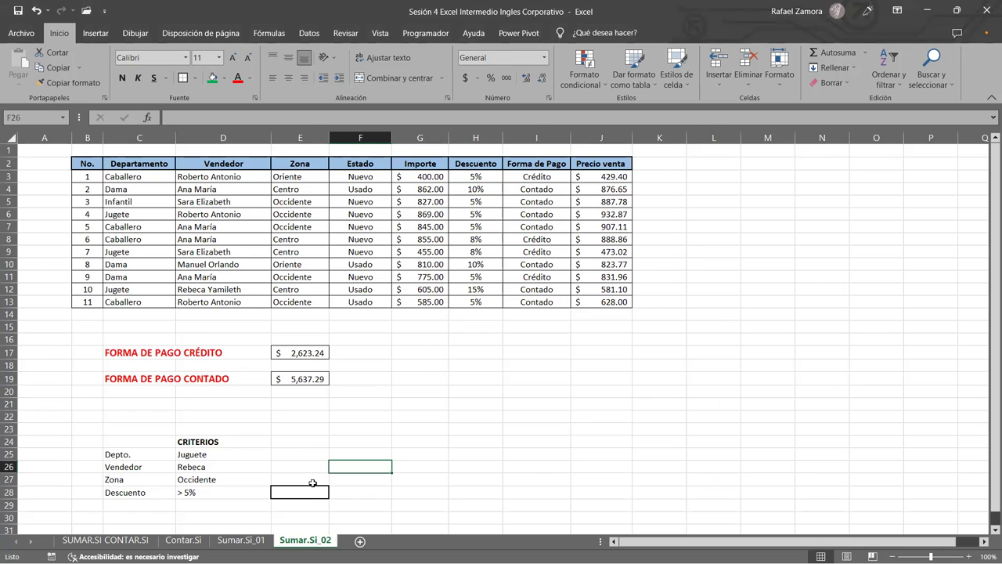
{"action": "left_click", "coordinate": [313, 491]}
{"action": "type", "text": "}"}
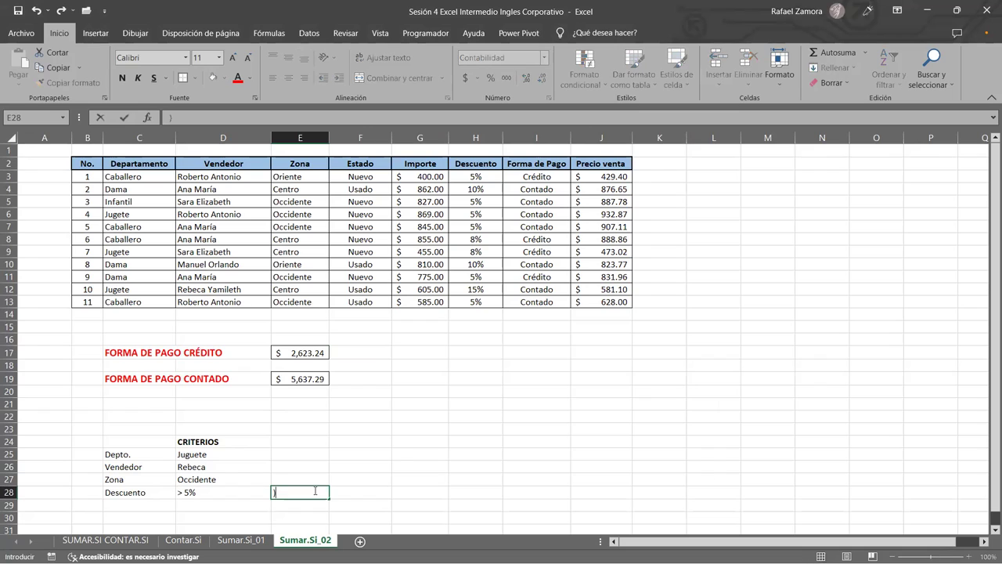
{"action": "key", "text": "BackSpace"}
{"action": "type", "text": "="}
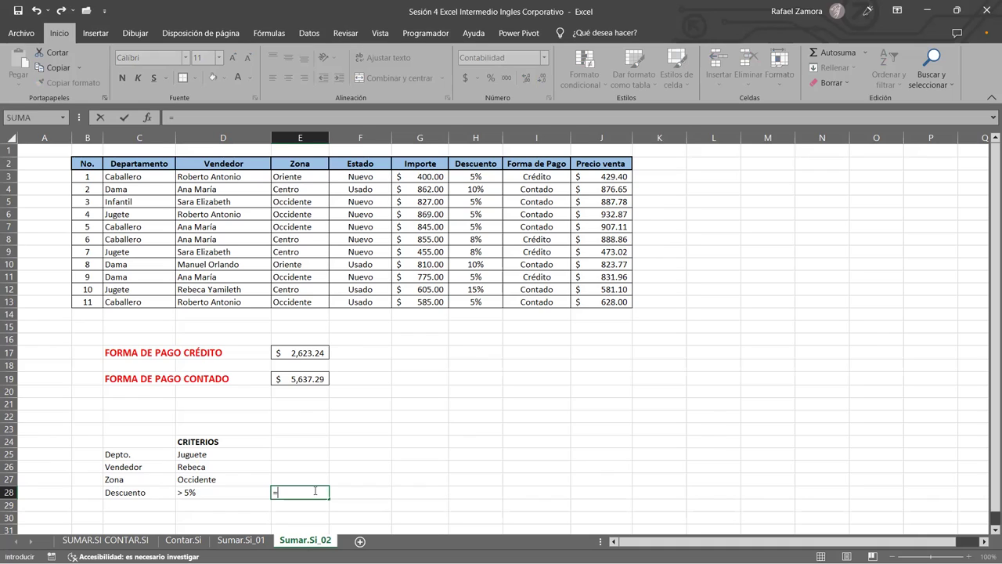
{"action": "type", "text": "sumar"}
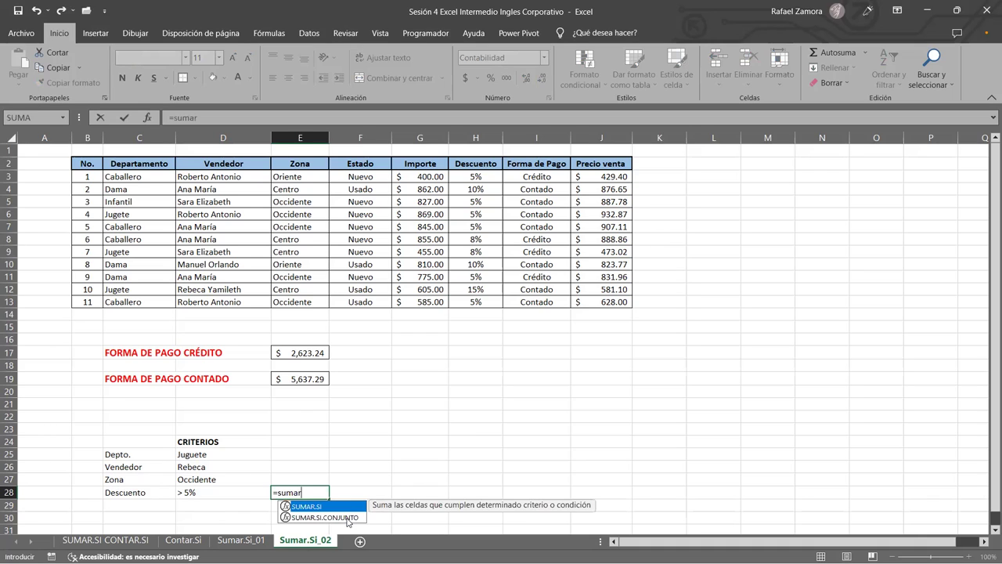
{"action": "double_click", "coordinate": [346, 518]}
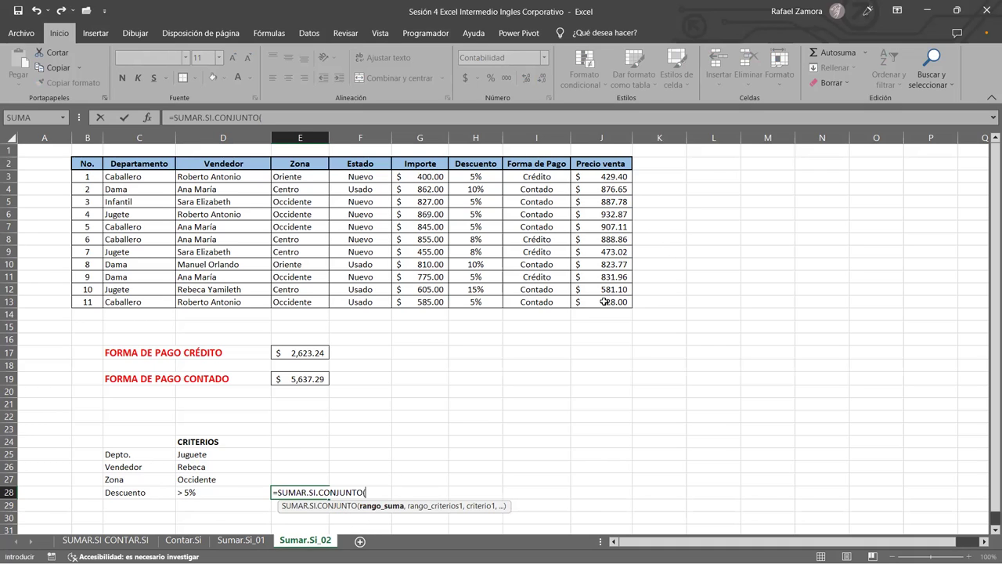
Set sum range J3:J13, criteria range C3:C13 and criterion "Juguete"
{"action": "left_click_drag", "start_coordinate": [603, 302], "coordinate": [601, 177]}
{"action": "type", "text": ","}
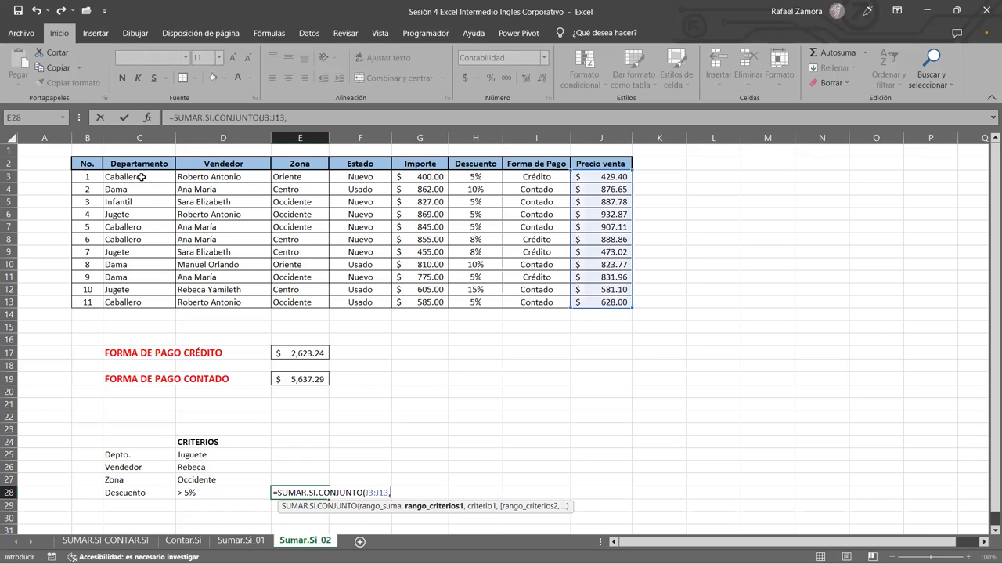
{"action": "left_click_drag", "start_coordinate": [139, 177], "coordinate": [142, 302]}
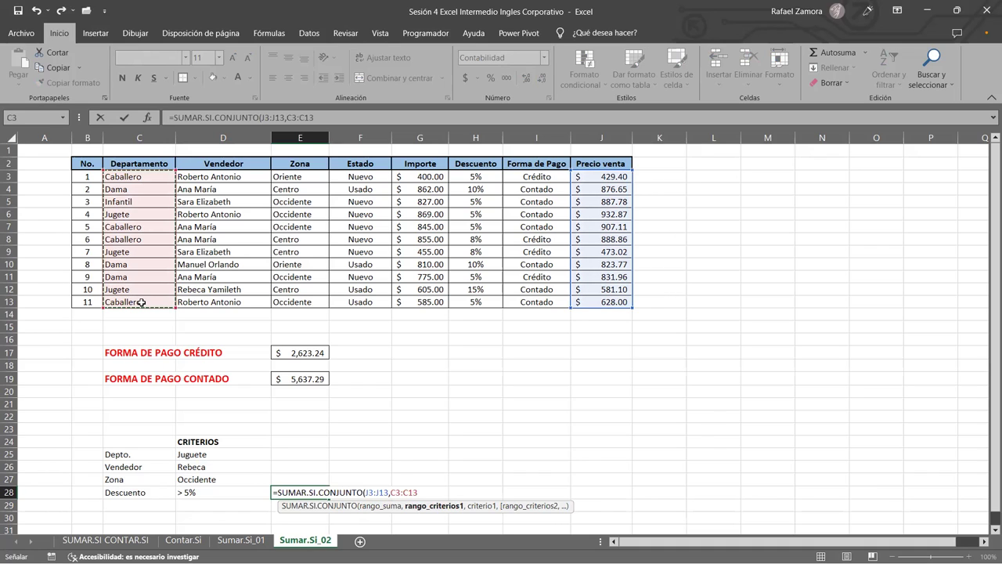
{"action": "type", "text": ","}
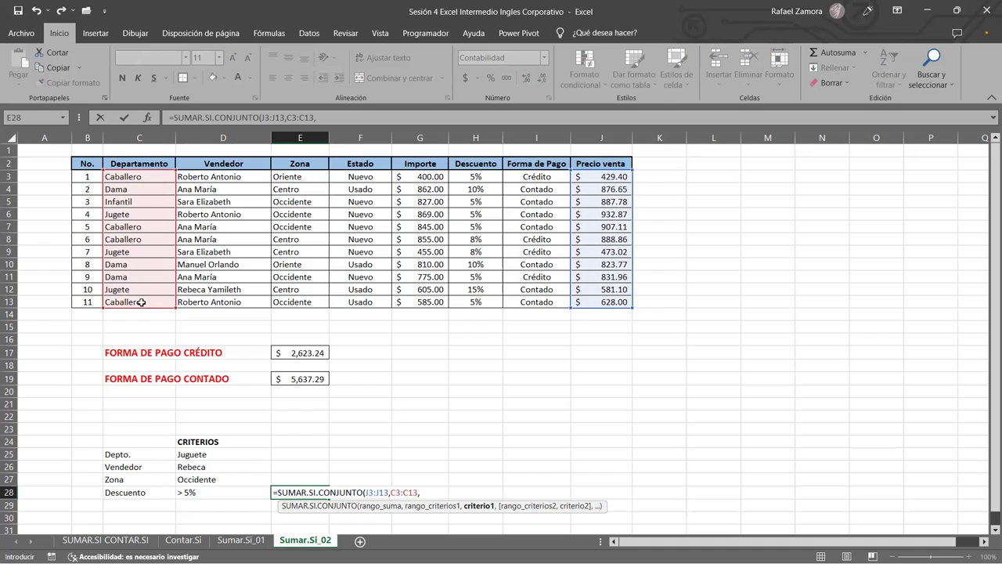
{"action": "type", "text": "\""}
{"action": "type", "text": "Jugue"}
{"action": "type", "text": "te\""}
{"action": "type", "text": ","}
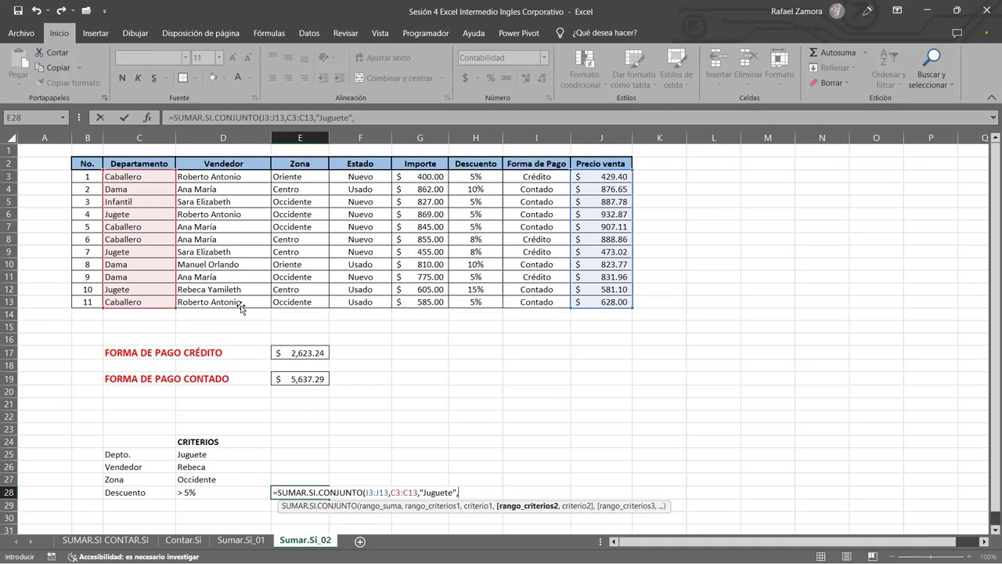
Add Vendedor D3:D13 with the seller's name, Zona E3:E13 with "Occidente", and Descuento H3:H13
{"action": "left_click_drag", "start_coordinate": [223, 176], "coordinate": [241, 308]}
{"action": "type", "text": ","}
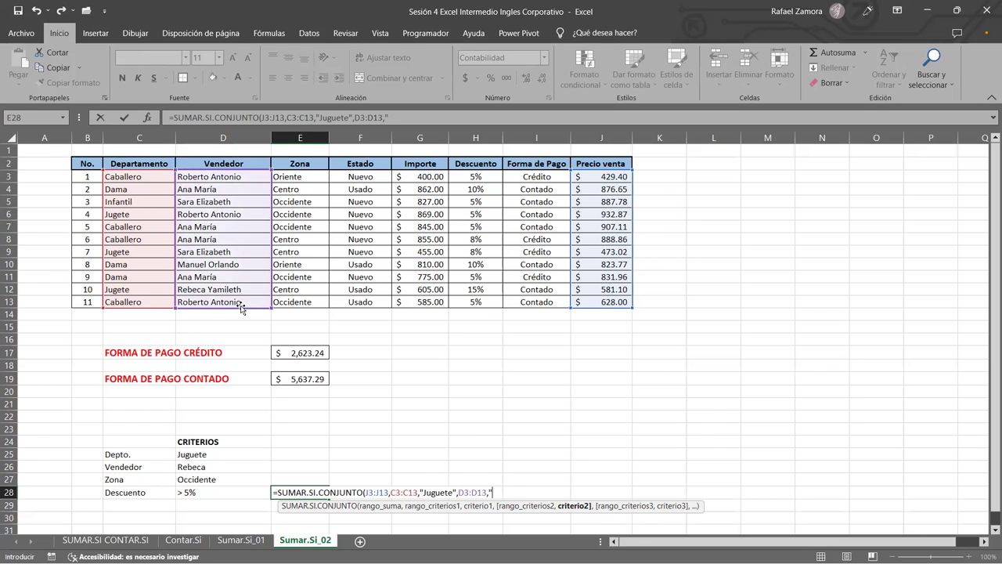
{"action": "type", "text": "Re"}
{"action": "type", "text": "beca Yami"}
{"action": "type", "text": "leth\""}
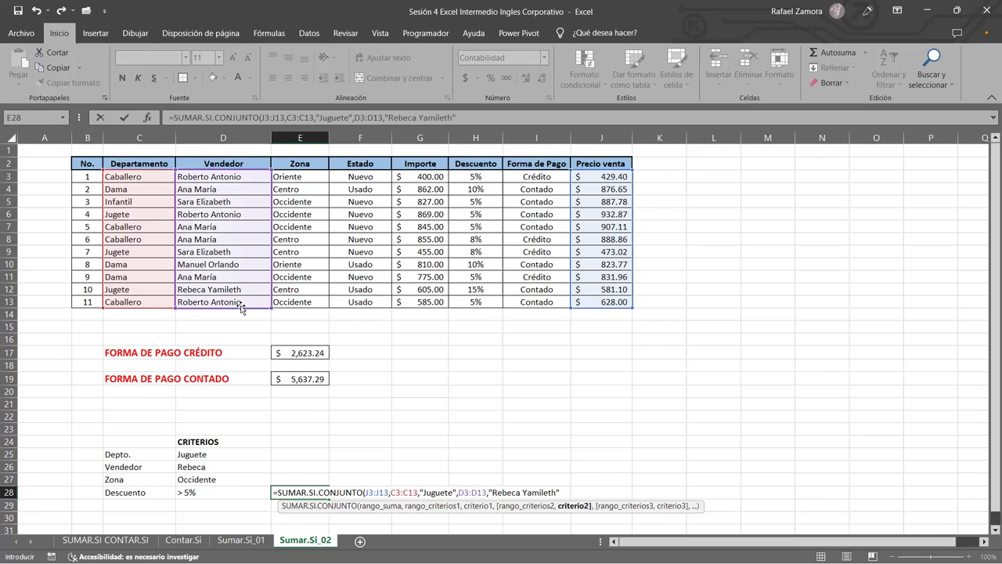
{"action": "type", "text": ","}
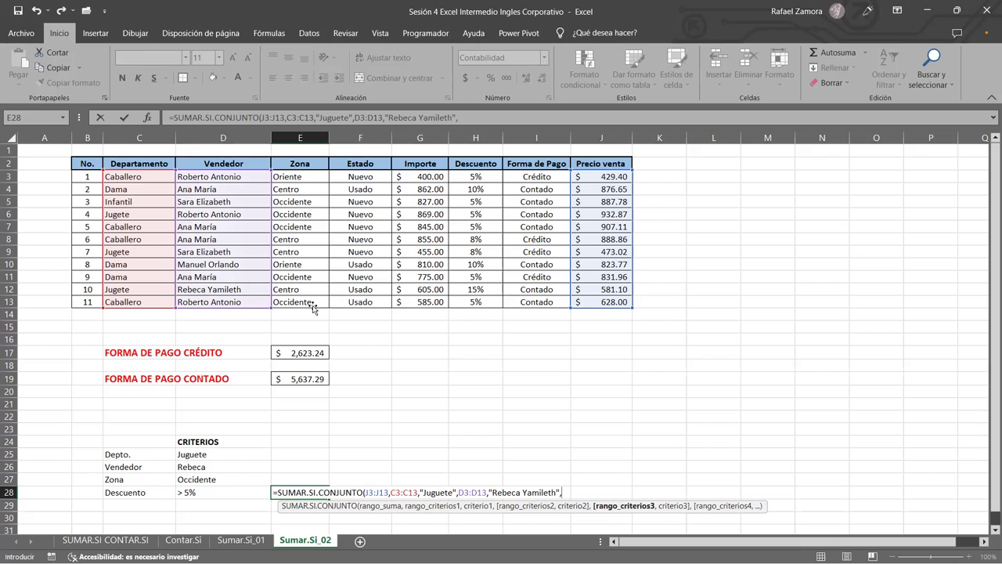
{"action": "left_click_drag", "start_coordinate": [300, 176], "coordinate": [313, 307]}
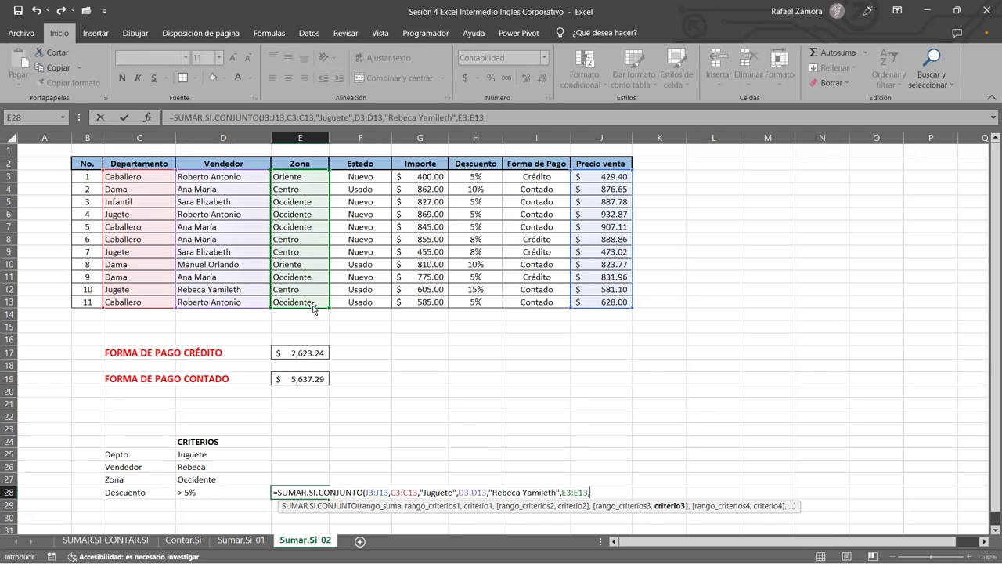
{"action": "type", "text": "\"Occi"}
{"action": "type", "text": "dente\""}
{"action": "type", "text": ","}
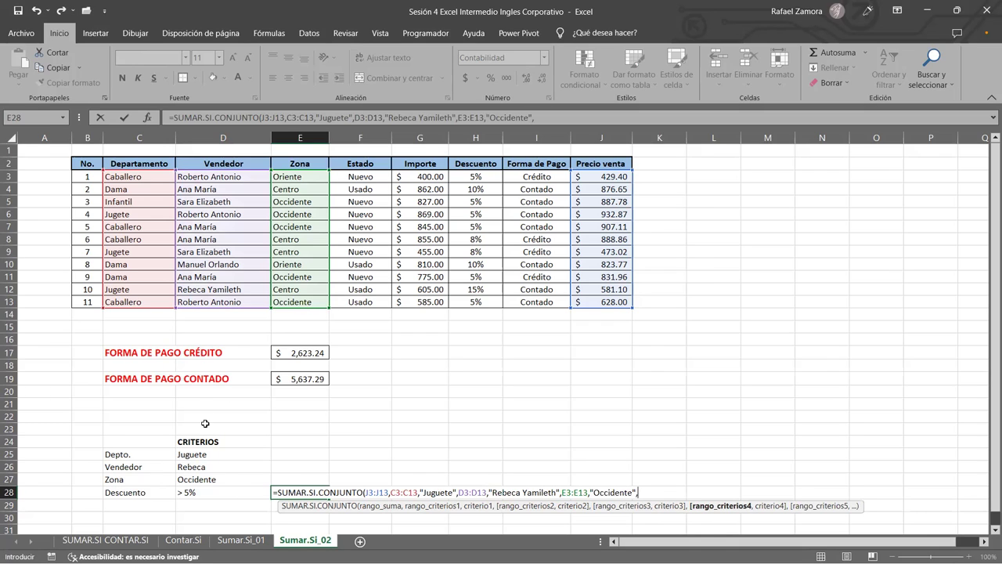
{"action": "left_click", "coordinate": [475, 177]}
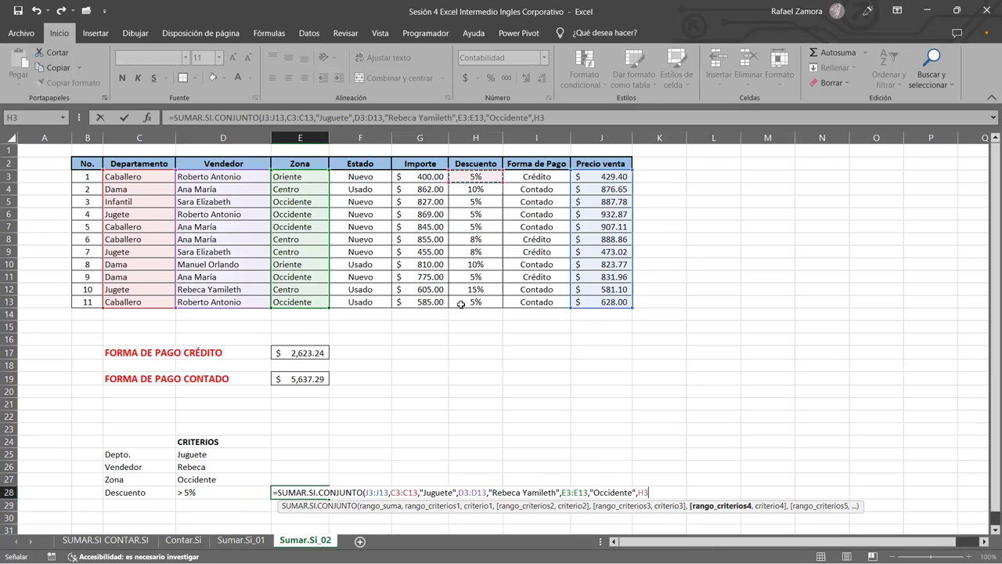
{"action": "left_click_drag", "start_coordinate": [462, 304], "coordinate": [461, 304]}
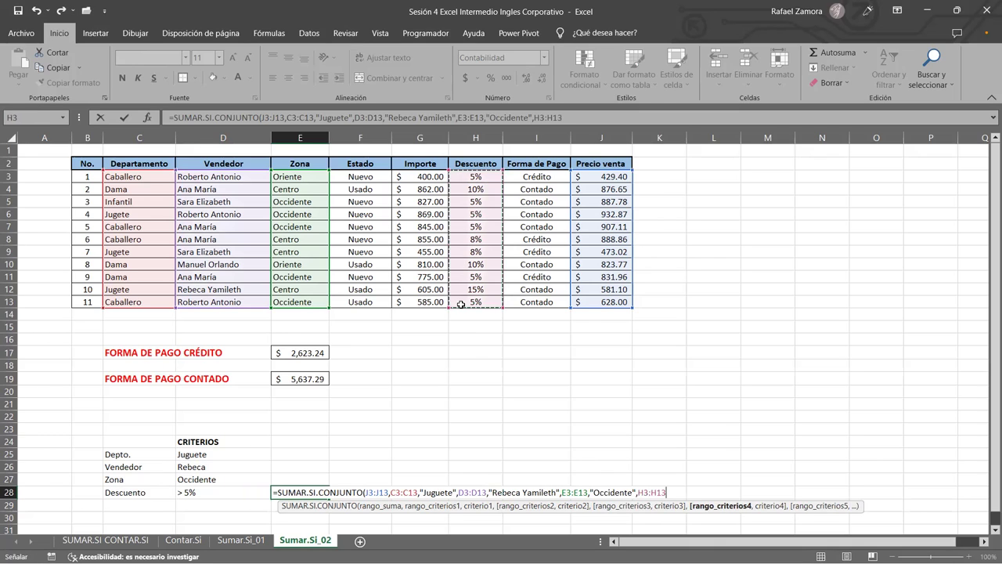
{"action": "type", "text": ","}
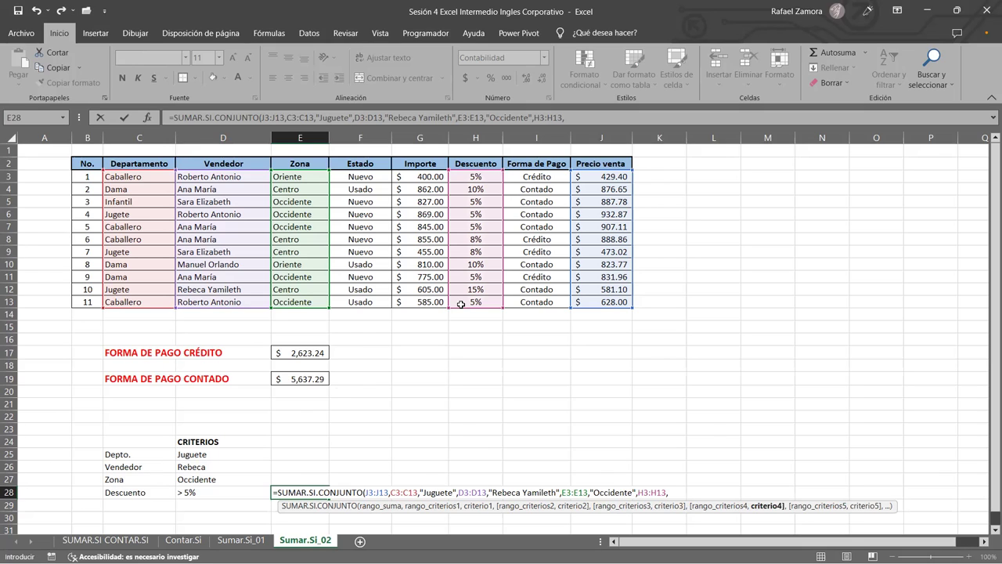
Discard the draft and restart E28 with =SUMAR.SI.CONJUNTO(
{"action": "key", "text": "Escape"}
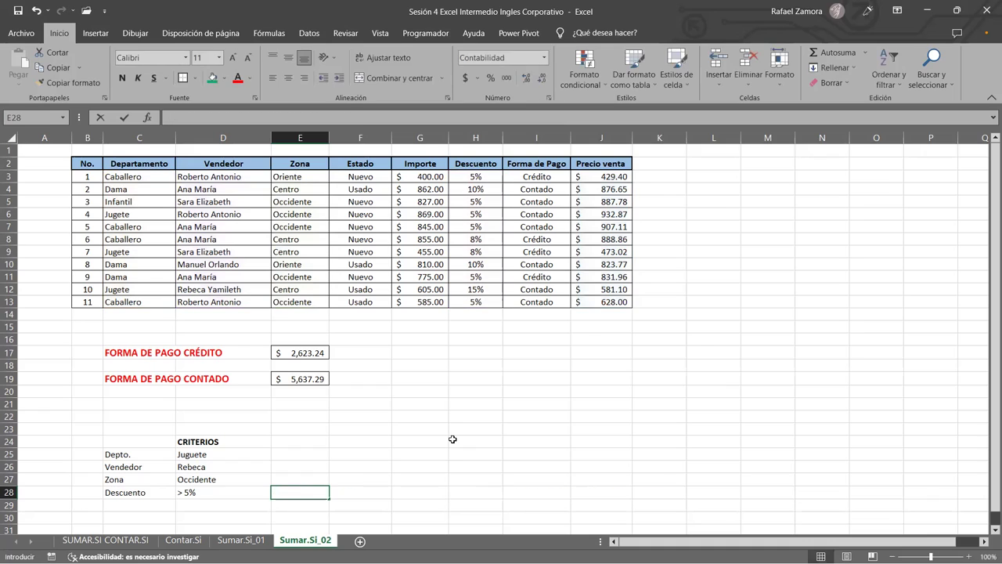
{"action": "double_click", "coordinate": [326, 490]}
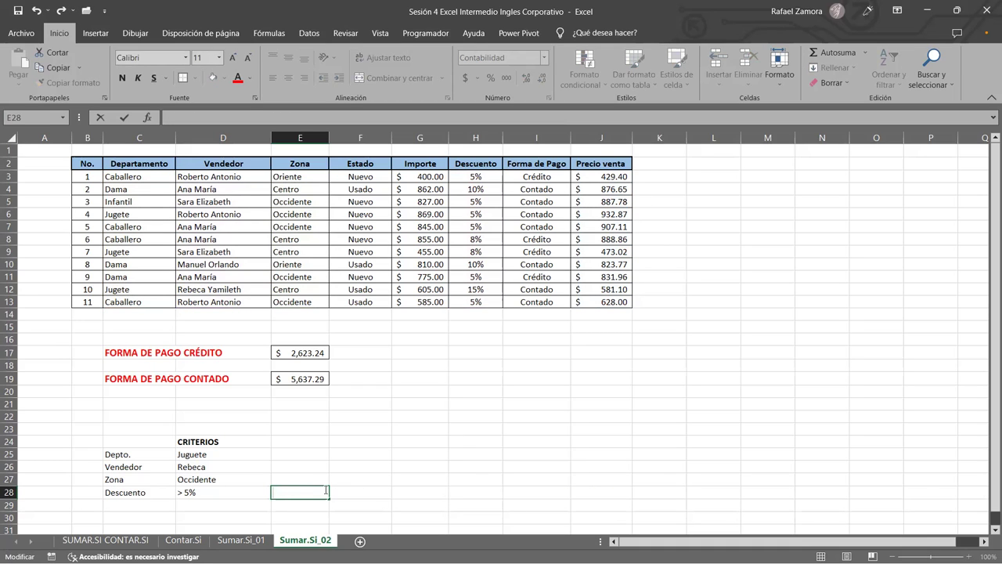
{"action": "type", "text": "}"}
{"action": "key", "text": "BackSpace"}
{"action": "key", "text": "BackSpace"}
{"action": "type", "text": ":"}
{"action": "key", "text": "BackSpace"}
{"action": "type", "text": "="}
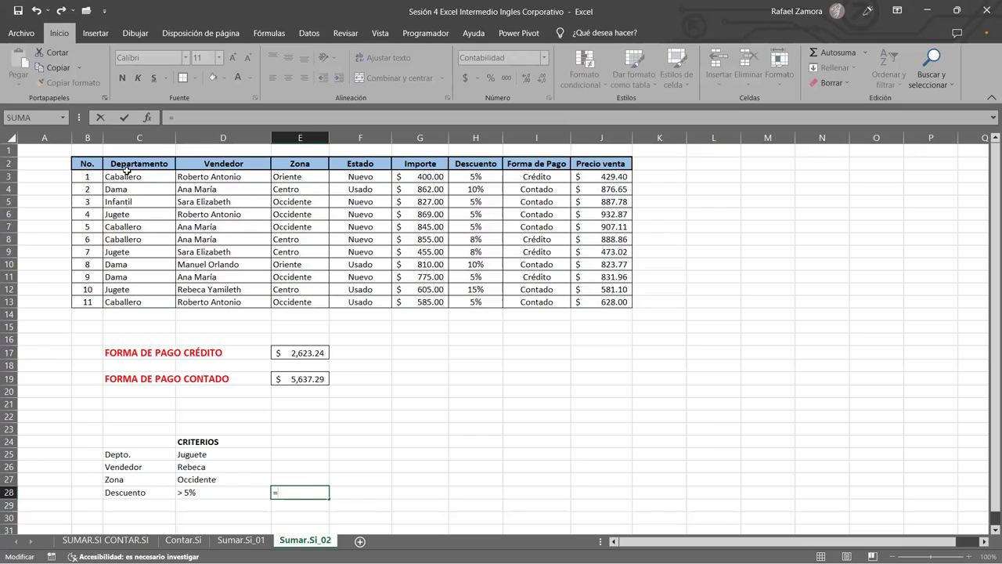
{"action": "type", "text": "SUMAR.SI.CONJUNTO("}
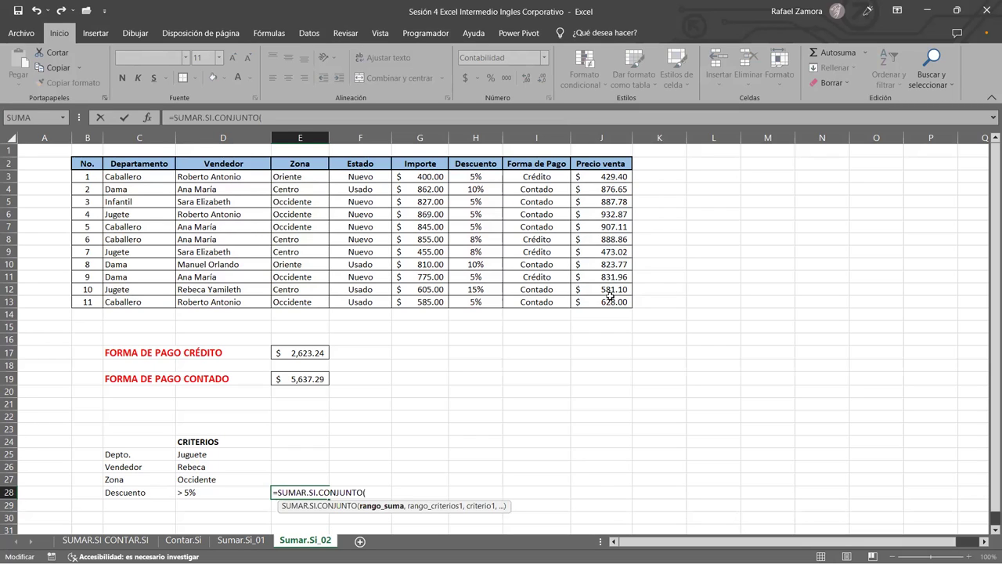
Add sum range J3:J13, department C3:C13 with D25, and seller range D3:D13 with the seller's name
{"action": "left_click_drag", "start_coordinate": [602, 176], "coordinate": [610, 301]}
{"action": "type", "text": ","}
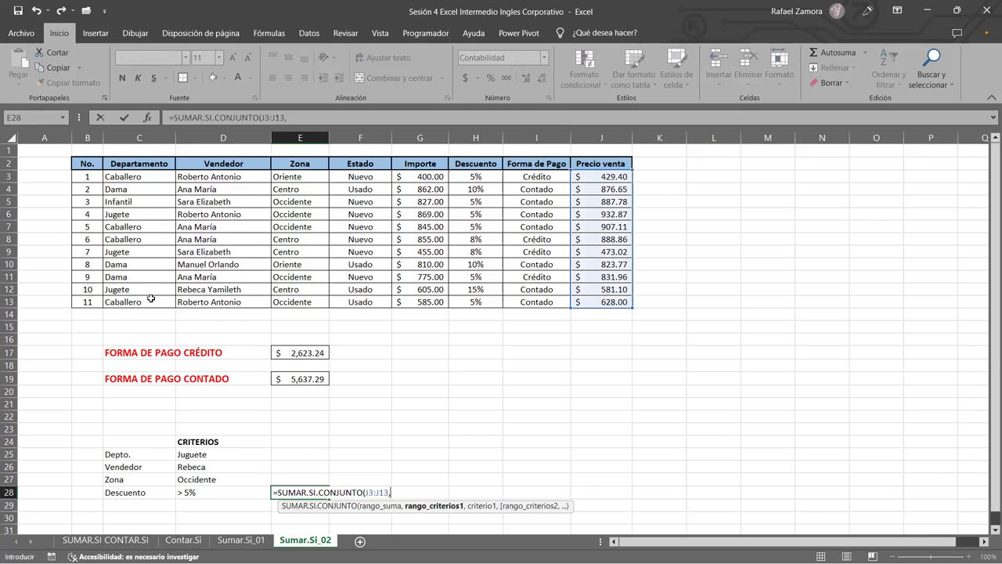
{"action": "left_click_drag", "start_coordinate": [140, 176], "coordinate": [151, 298]}
{"action": "type", "text": ","}
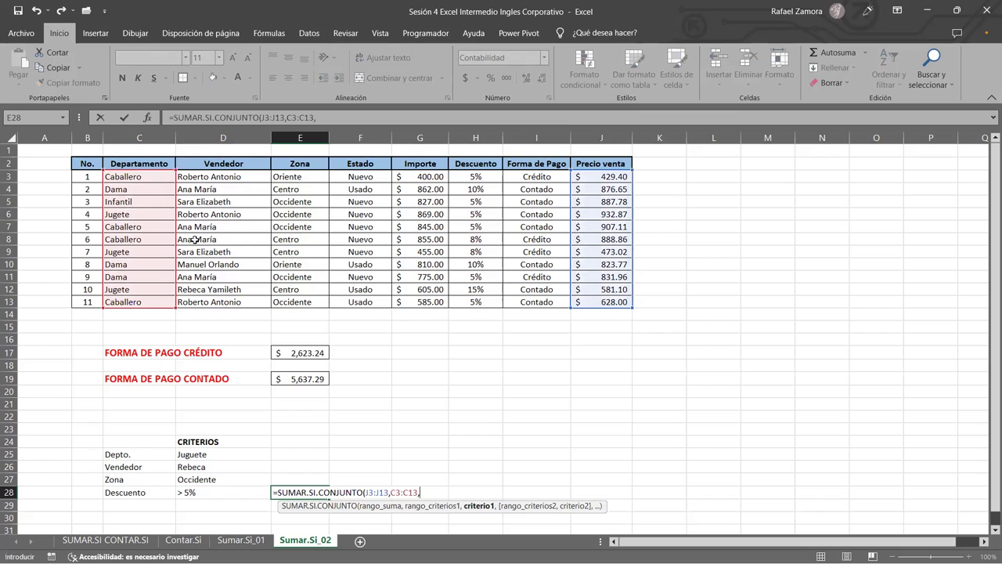
{"action": "left_click", "coordinate": [205, 460]}
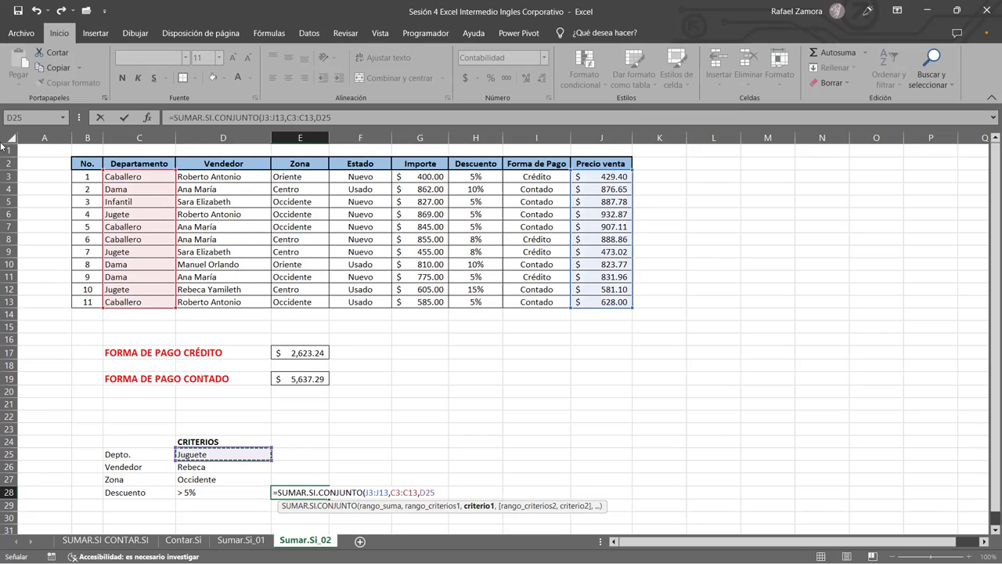
{"action": "type", "text": ","}
{"action": "left_click", "coordinate": [223, 176]}
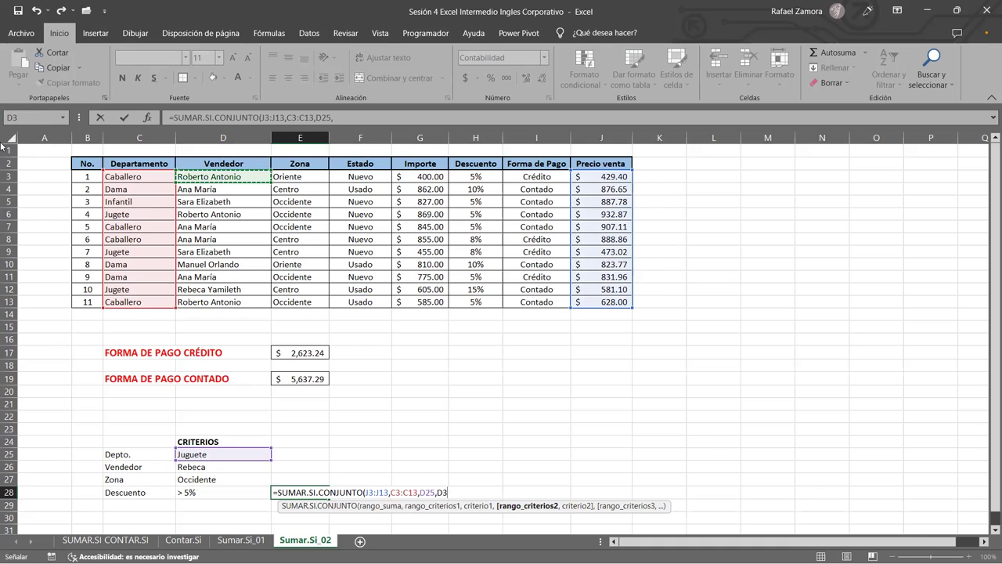
{"action": "left_click_drag", "start_coordinate": [223, 176], "coordinate": [223, 301]}
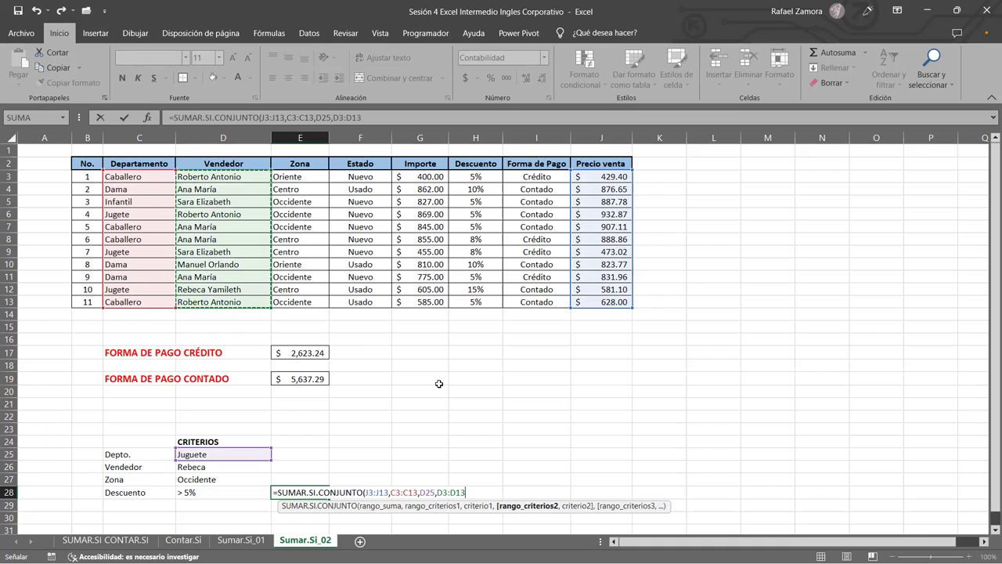
{"action": "type", "text": ","}
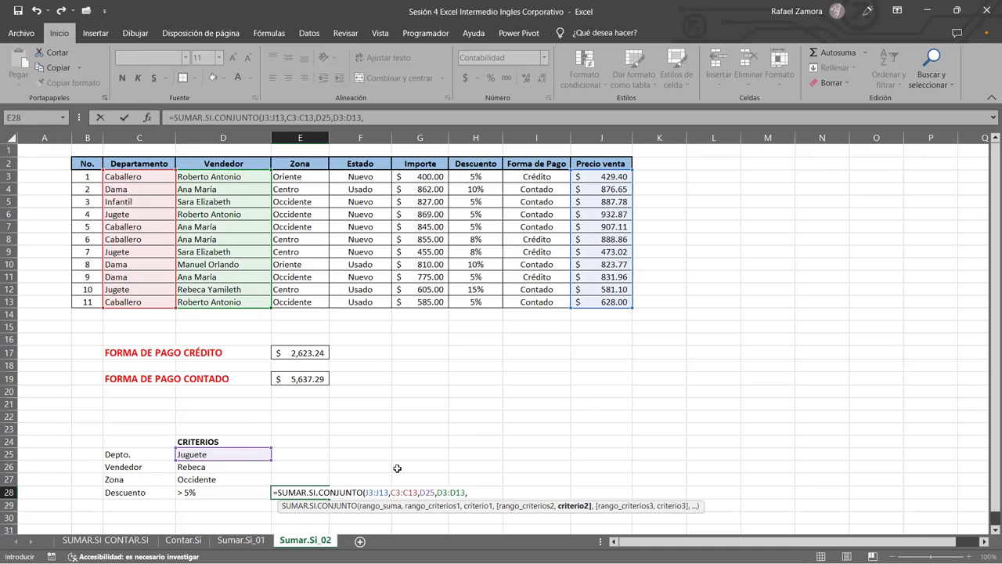
{"action": "type", "text": "\""}
{"action": "type", "text": "RebecaYamileth\""}
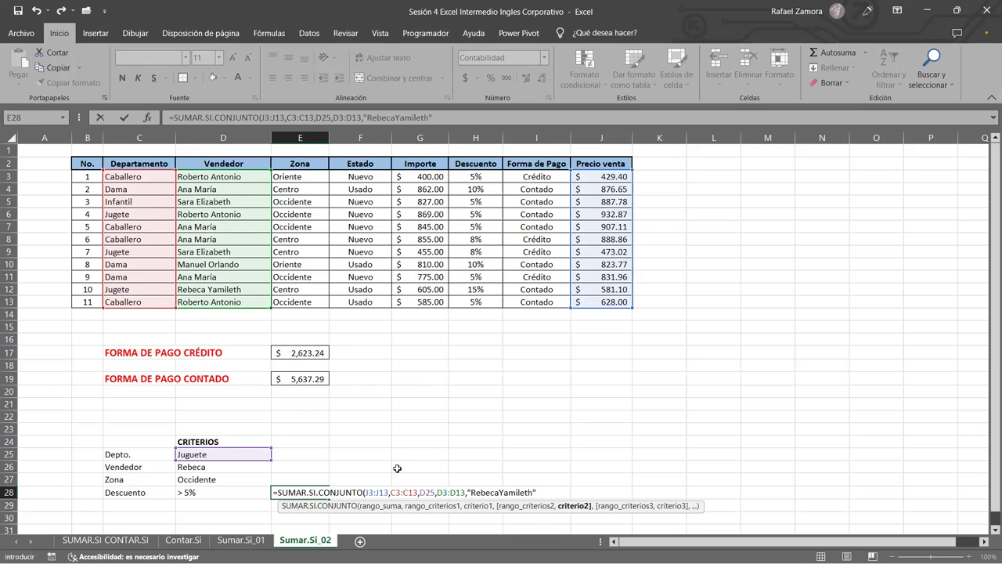
{"action": "type", "text": ","}
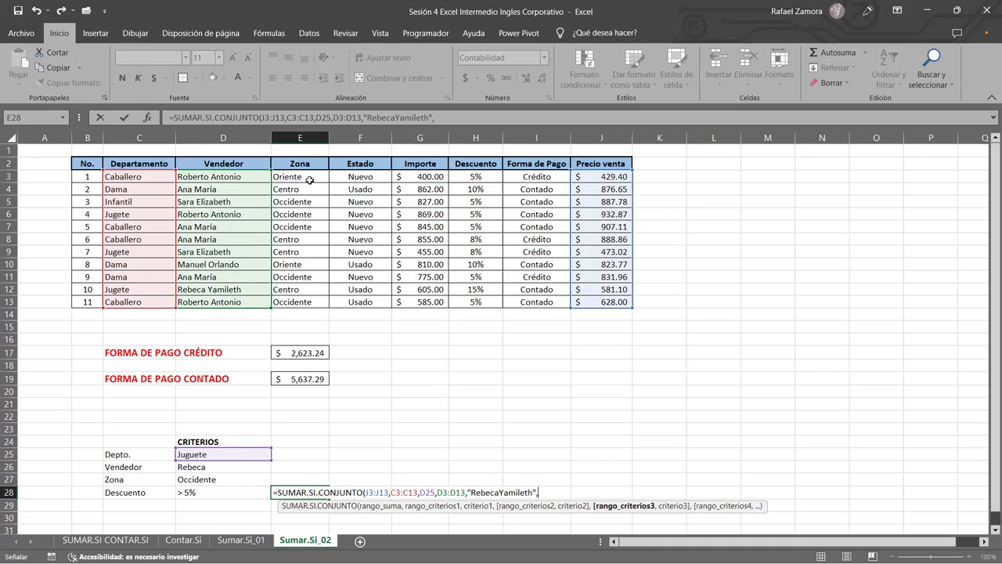
Add zone E3:E13 with D27 and discount H3:H13 with D28, then enter the formula
{"action": "left_click_drag", "start_coordinate": [307, 303], "coordinate": [300, 176]}
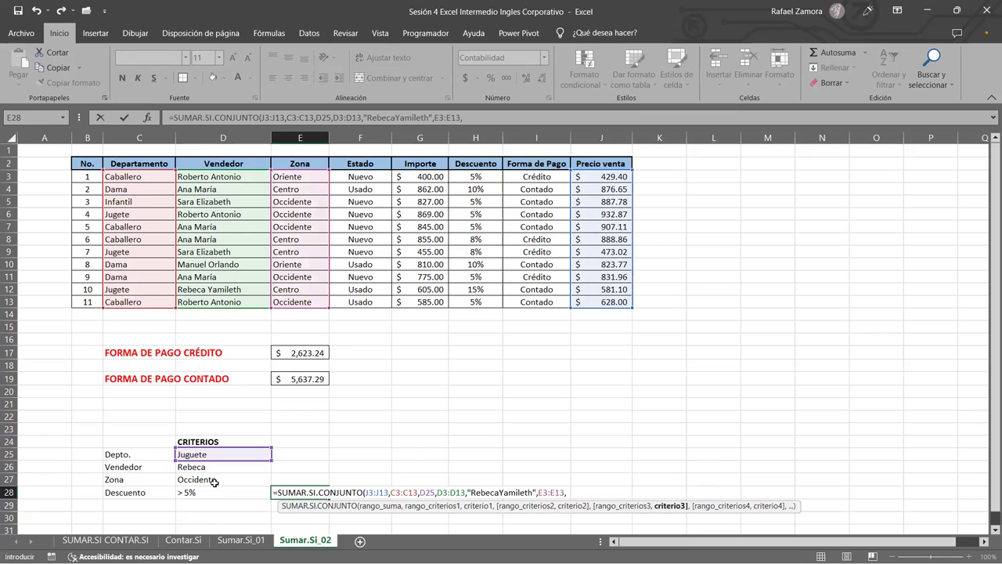
{"action": "type", "text": ","}
{"action": "left_click", "coordinate": [209, 479]}
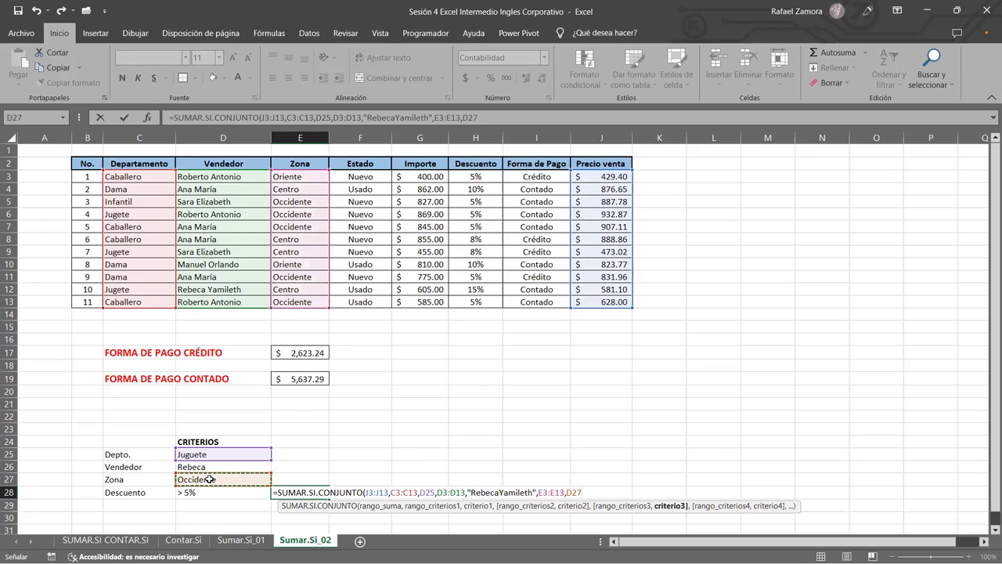
{"action": "type", "text": ","}
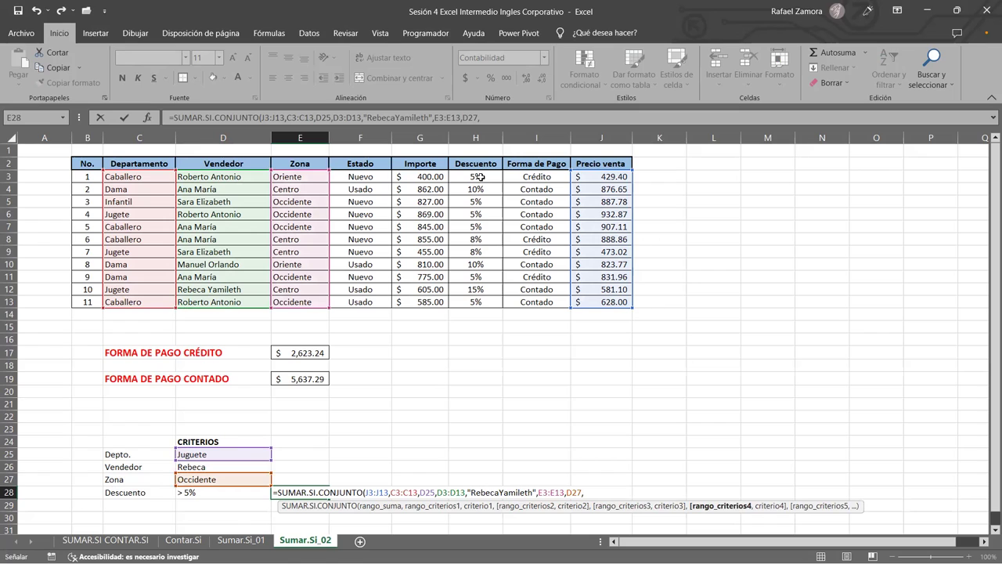
{"action": "left_click_drag", "start_coordinate": [476, 176], "coordinate": [488, 304]}
{"action": "type", "text": ","}
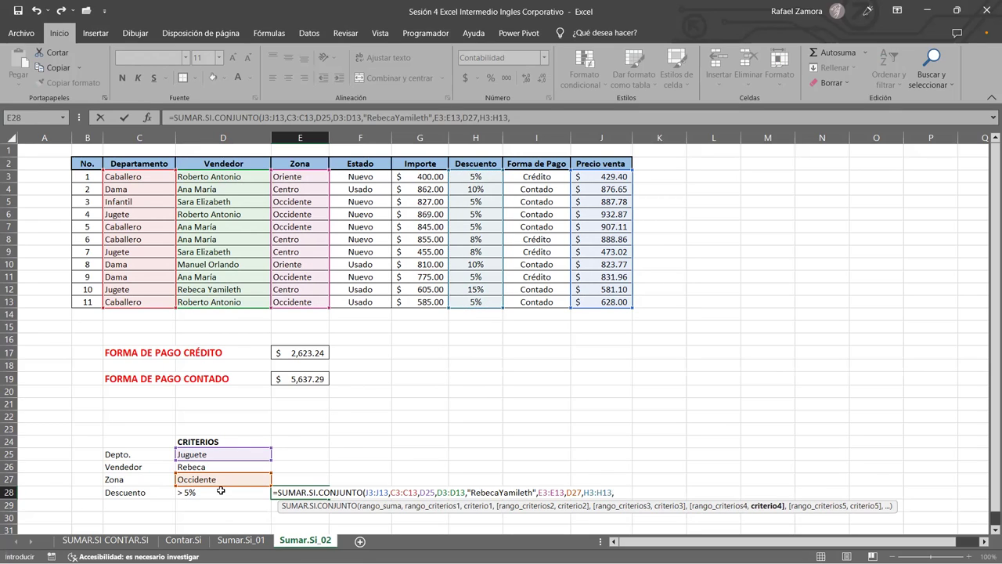
{"action": "left_click", "coordinate": [221, 490]}
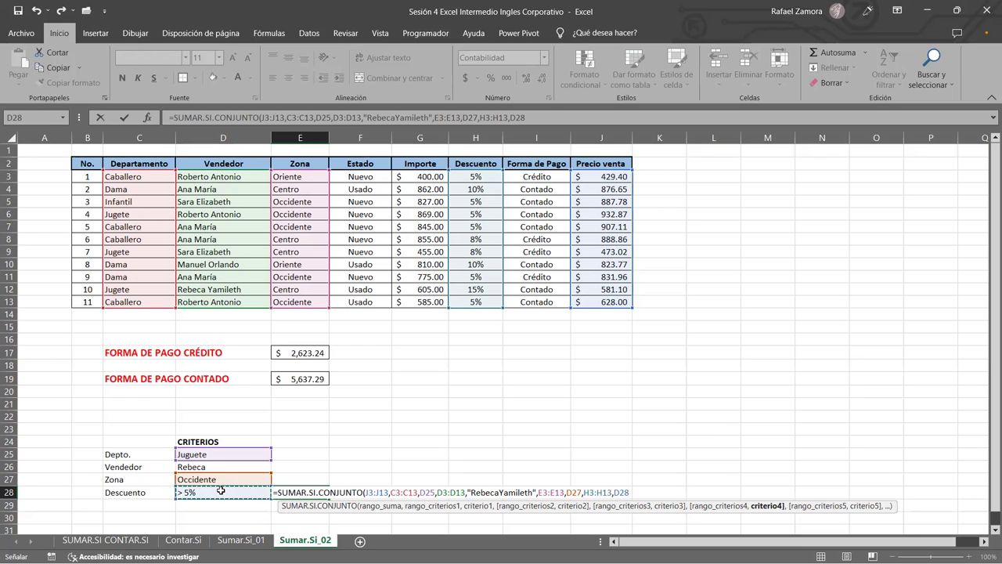
{"action": "type", "text": "("}
{"action": "key", "text": "BackSpace"}
{"action": "type", "text": ")"}
{"action": "key", "text": "Return"}
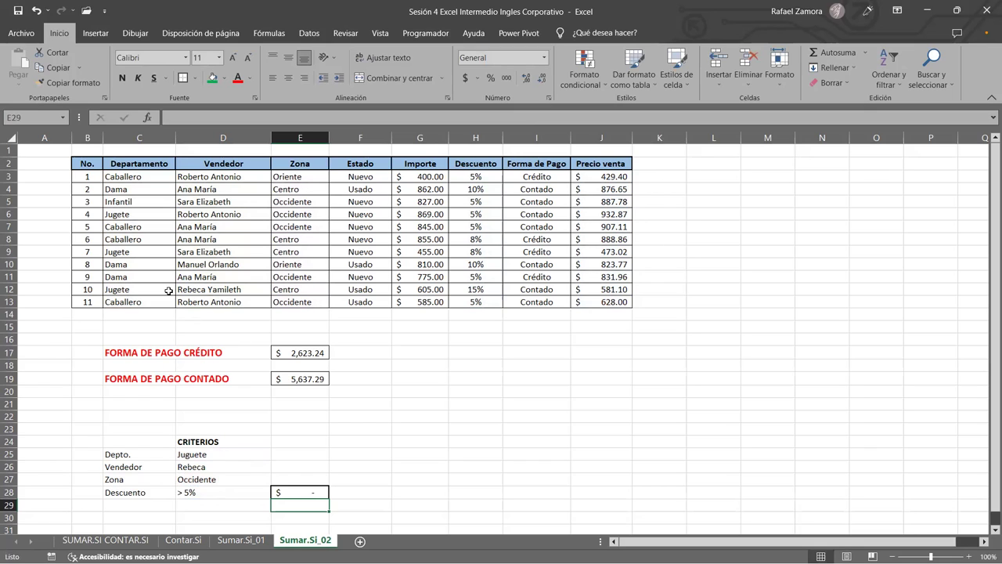
Review the Departamento column and open Buscar y reemplazar with Ctrl+B
{"action": "left_click", "coordinate": [205, 454]}
{"action": "left_click", "coordinate": [144, 177]}
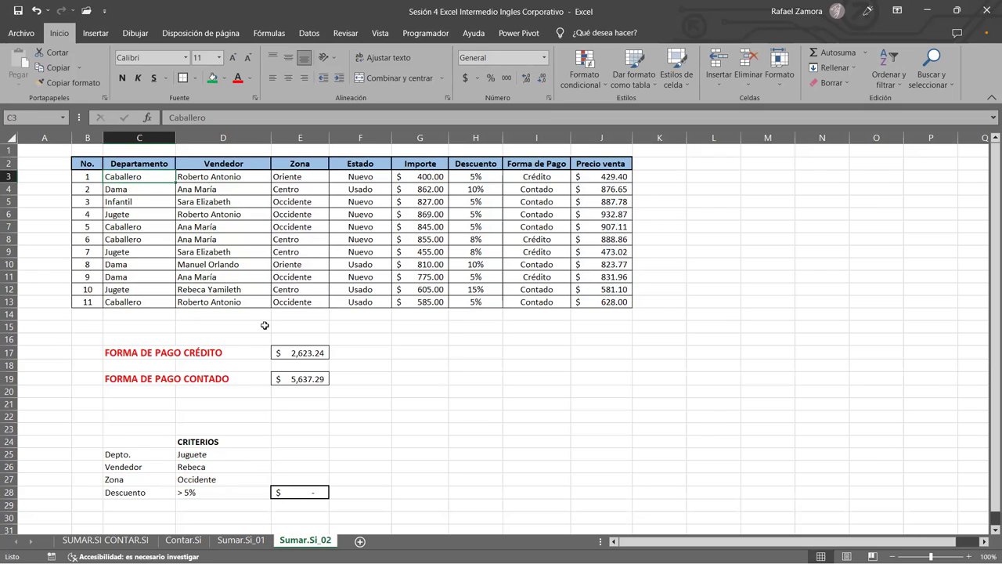
{"action": "key", "text": "ctrl+b"}
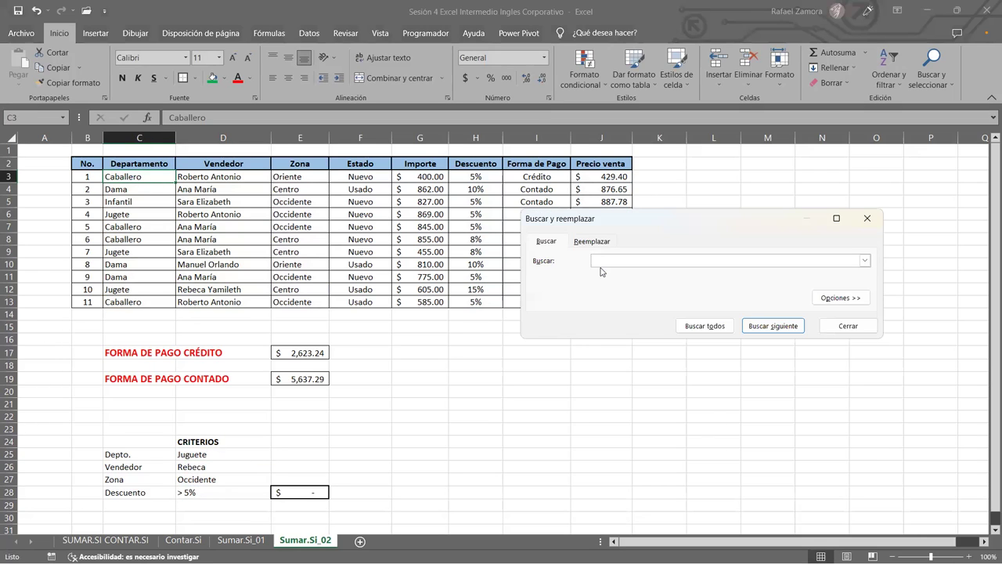
Replace all three 'Jugete' entries with 'Juguete' and close the search window
{"action": "type", "text": "Jugete"}
{"action": "left_click", "coordinate": [718, 327]}
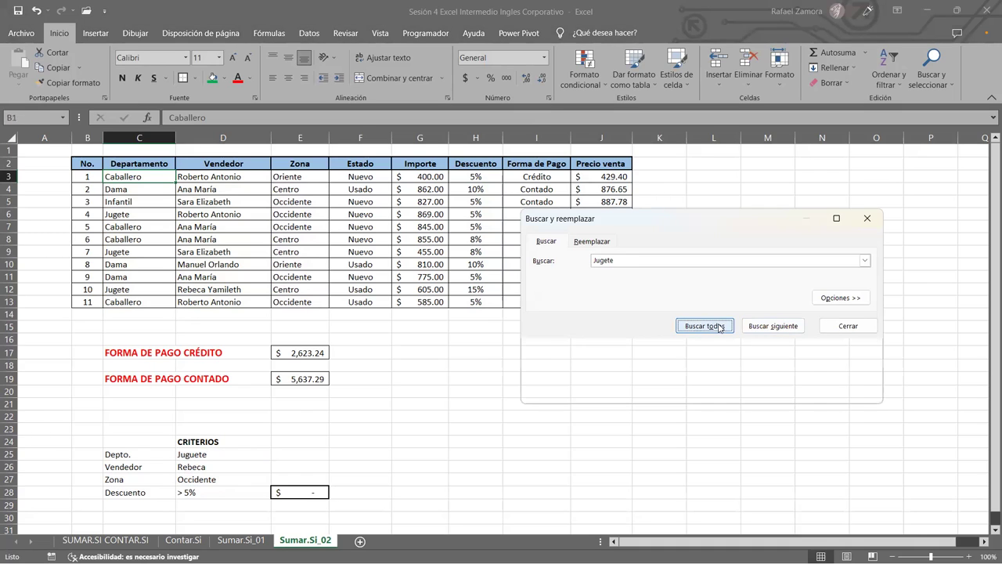
{"action": "left_click", "coordinate": [603, 243]}
{"action": "left_click", "coordinate": [605, 274]}
{"action": "type", "text": "Juguete"}
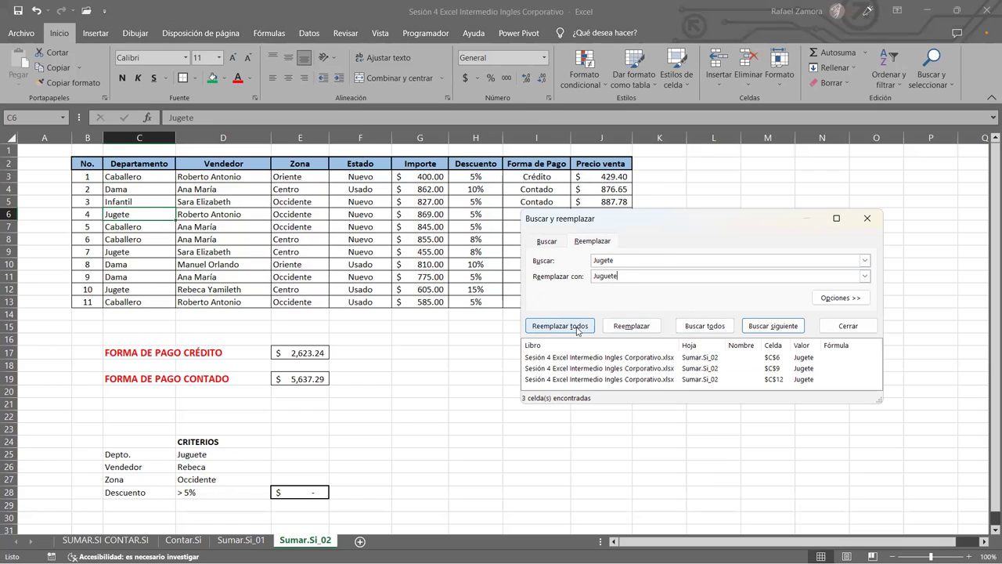
{"action": "left_click", "coordinate": [531, 323]}
{"action": "left_click", "coordinate": [527, 321]}
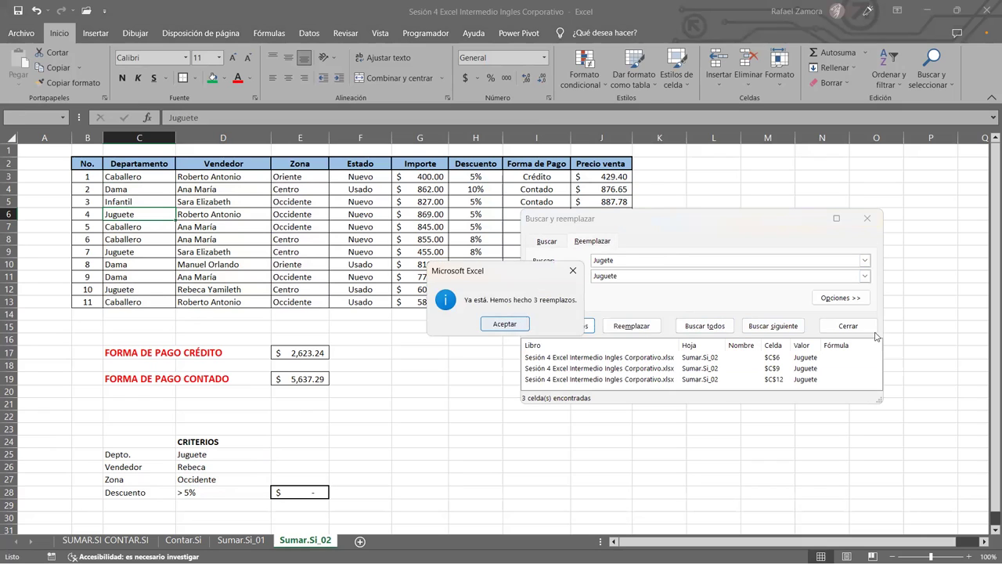
{"action": "left_click", "coordinate": [849, 325]}
{"action": "left_click", "coordinate": [325, 494]}
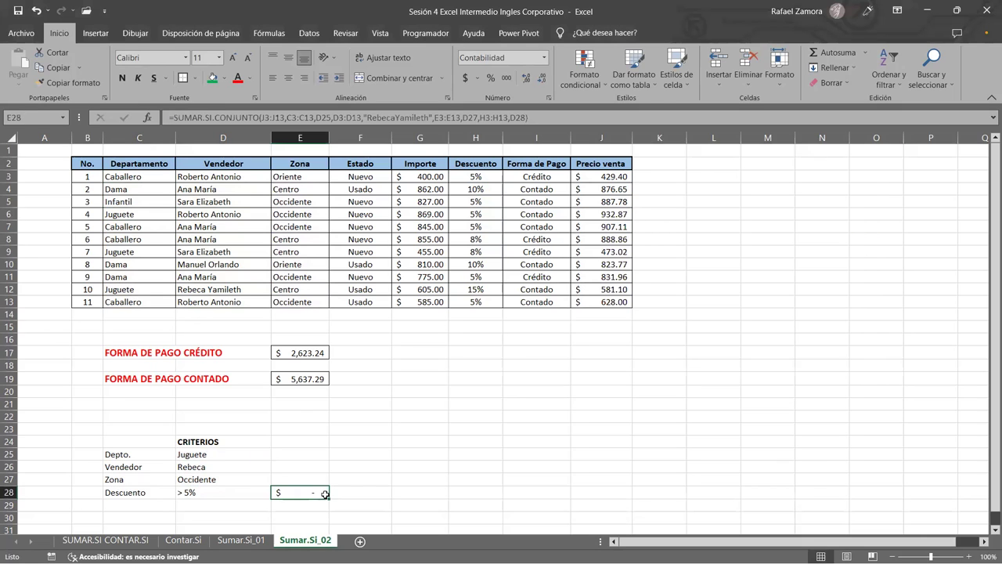
Compare the Juguete cells C6, C9, C12 and their seller with the seller criterion
{"action": "left_click", "coordinate": [137, 216]}
{"action": "left_click", "coordinate": [134, 251], "text": "ctrl"}
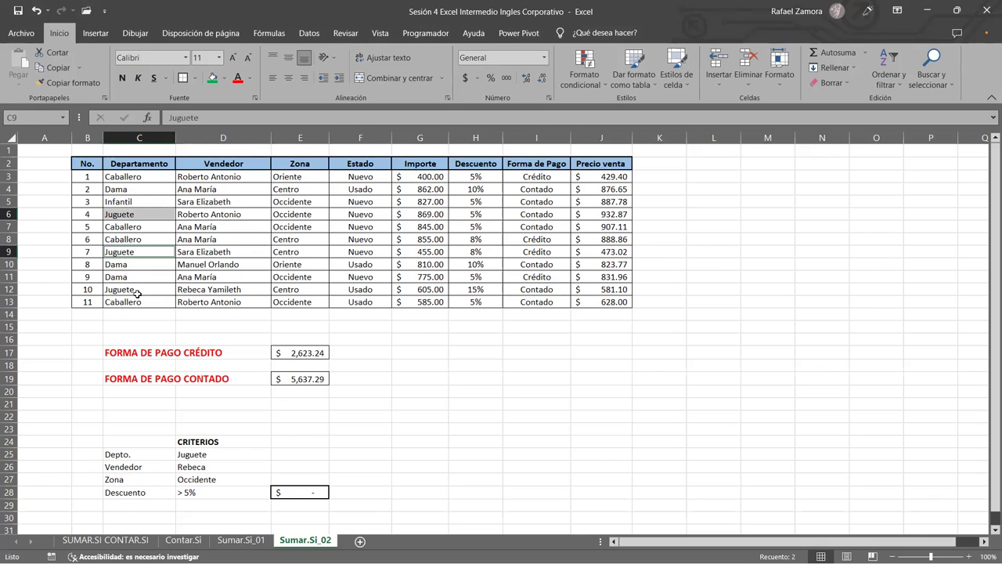
{"action": "left_click", "coordinate": [136, 290], "text": "ctrl"}
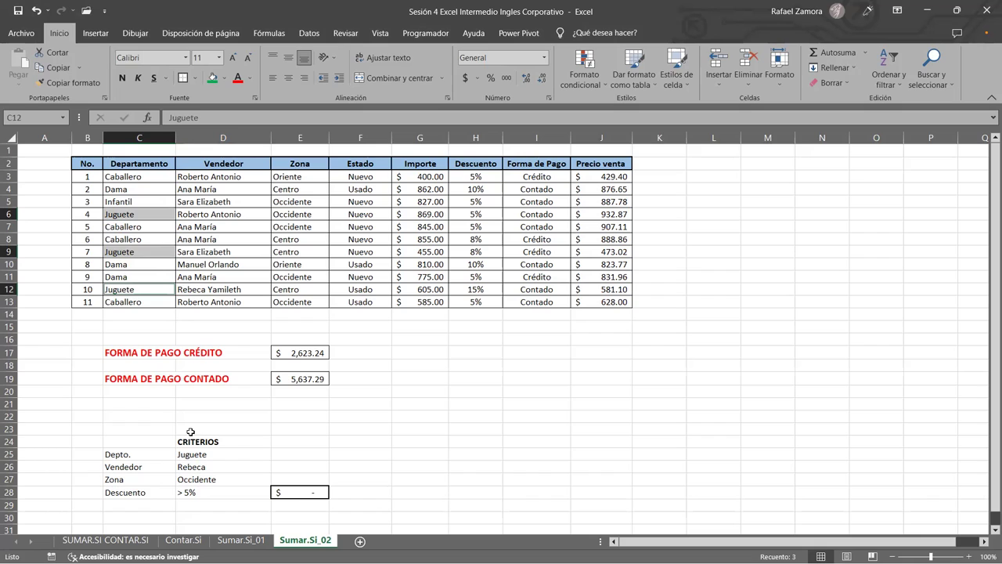
{"action": "left_click", "coordinate": [235, 289], "text": "ctrl"}
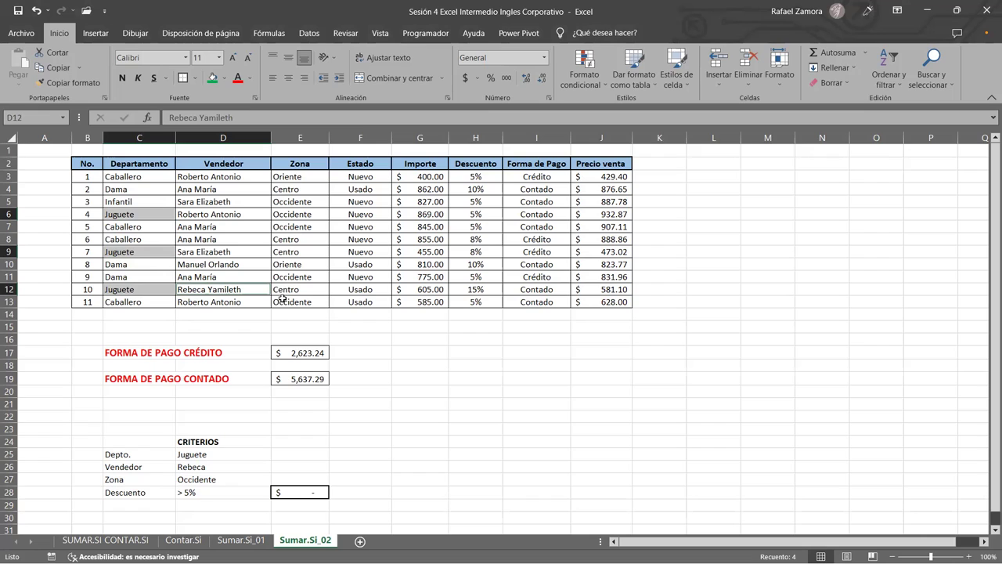
{"action": "left_click", "coordinate": [210, 470]}
Change the Zona criterion in D27 to Centro
{"action": "left_click", "coordinate": [208, 480]}
{"action": "type", "text": "Centro"}
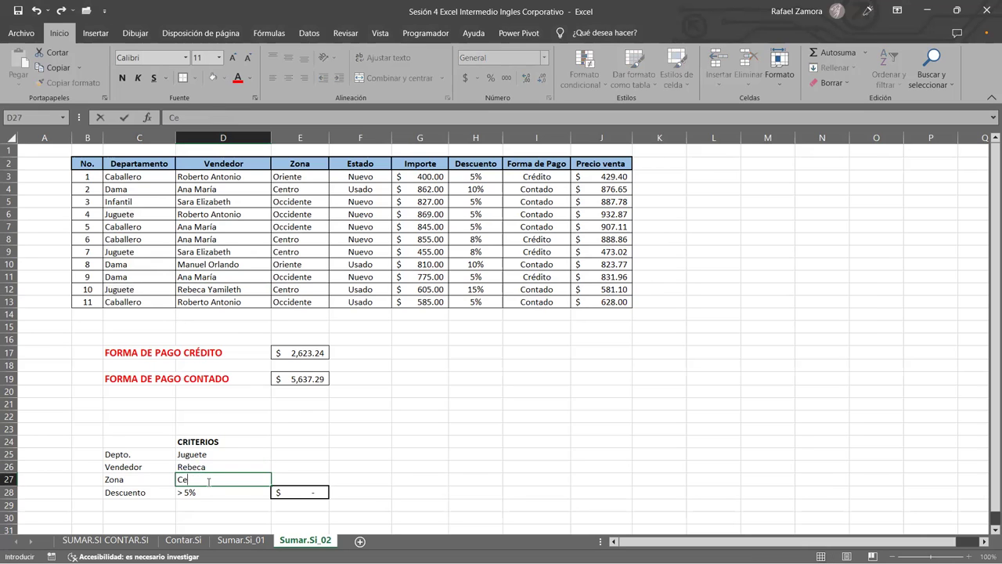
{"action": "key", "text": "Return"}
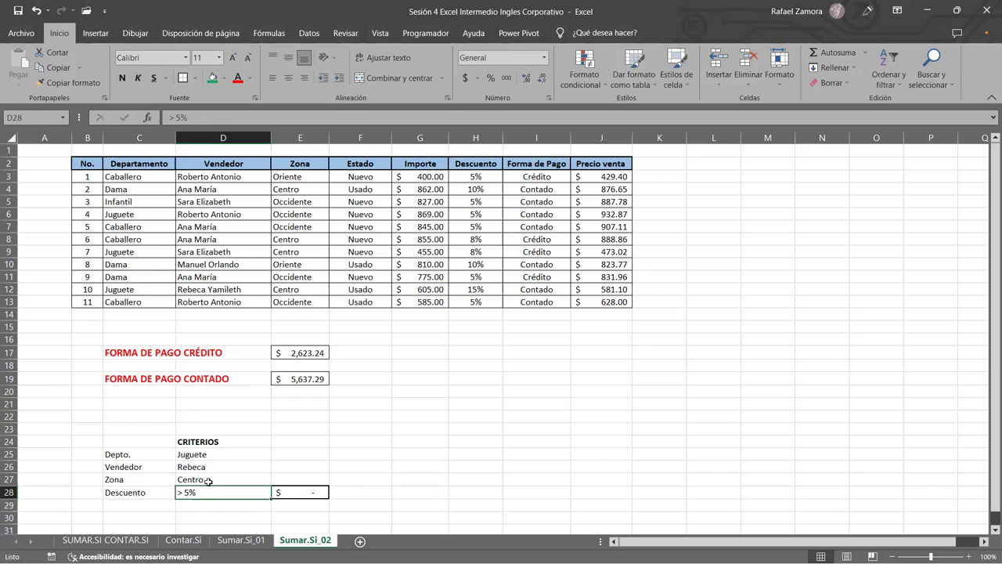
Select row 12's Juguete, seller and zone cells C12:E12
{"action": "left_click", "coordinate": [117, 291]}
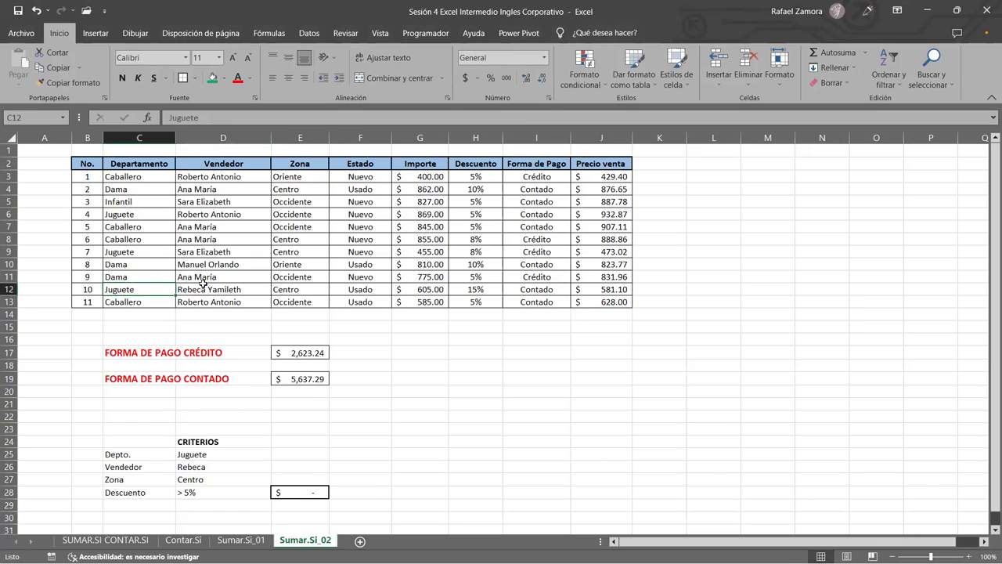
{"action": "left_click", "coordinate": [203, 287], "text": "ctrl"}
{"action": "left_click", "coordinate": [289, 290], "text": "ctrl"}
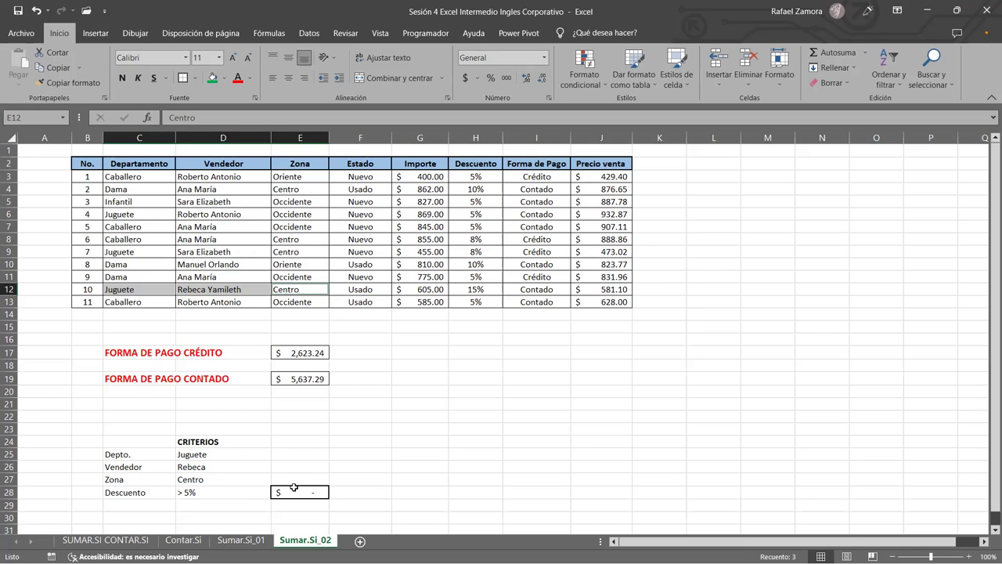
{"action": "double_click", "coordinate": [284, 492]}
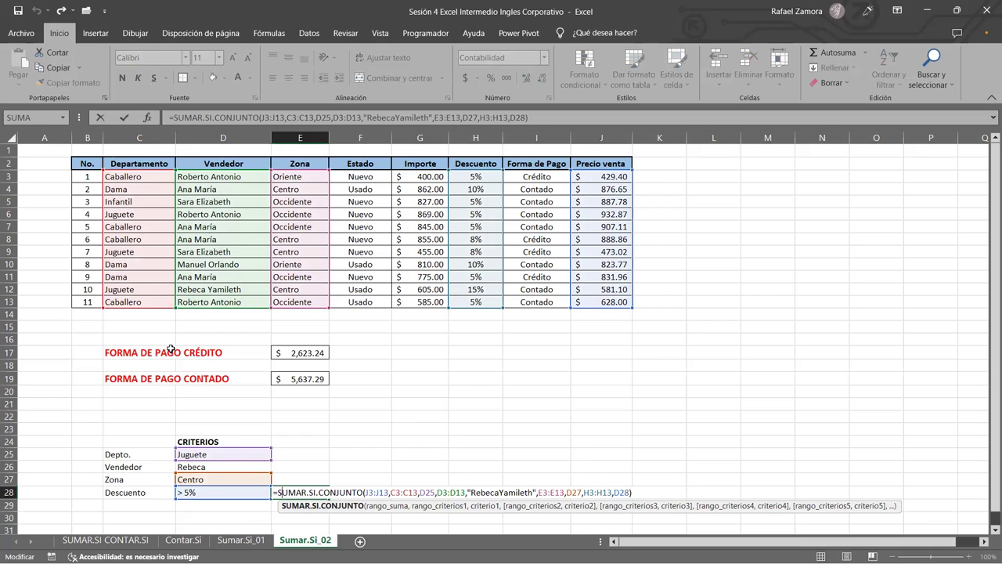
{"action": "left_click", "coordinate": [132, 292]}
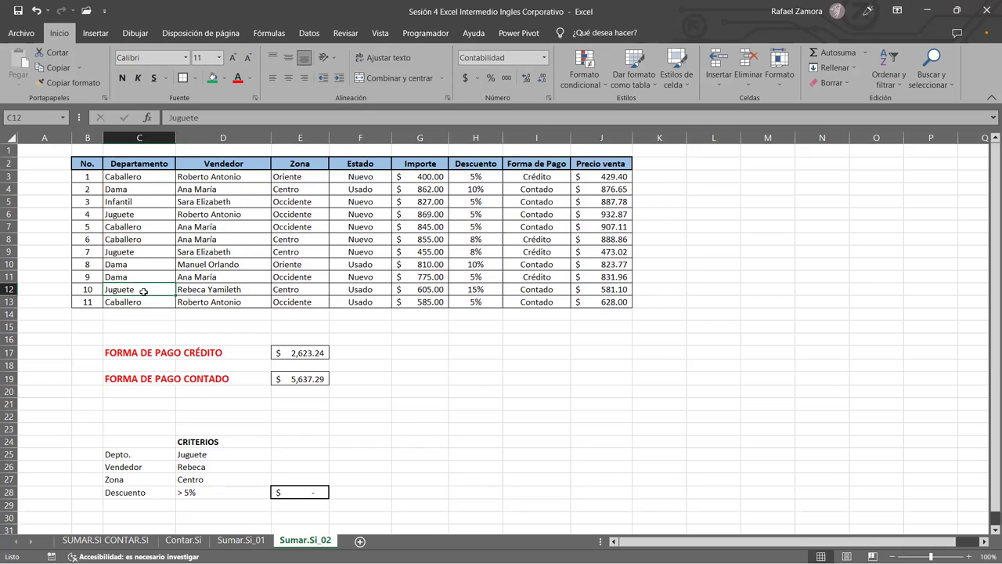
{"action": "double_click", "coordinate": [239, 289]}
{"action": "left_click_drag", "start_coordinate": [243, 289], "coordinate": [207, 289]}
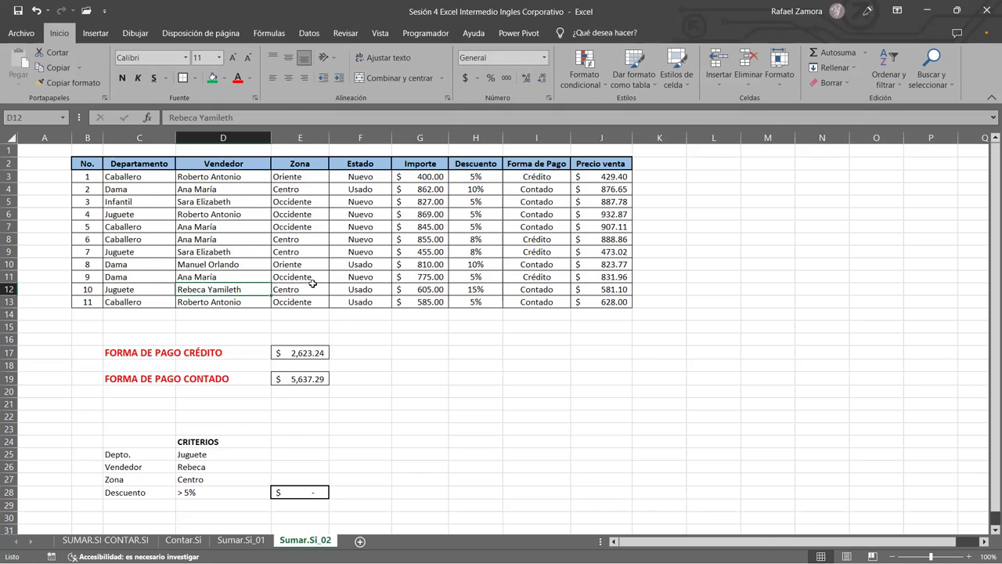
{"action": "left_click", "coordinate": [314, 288]}
{"action": "double_click", "coordinate": [318, 290]}
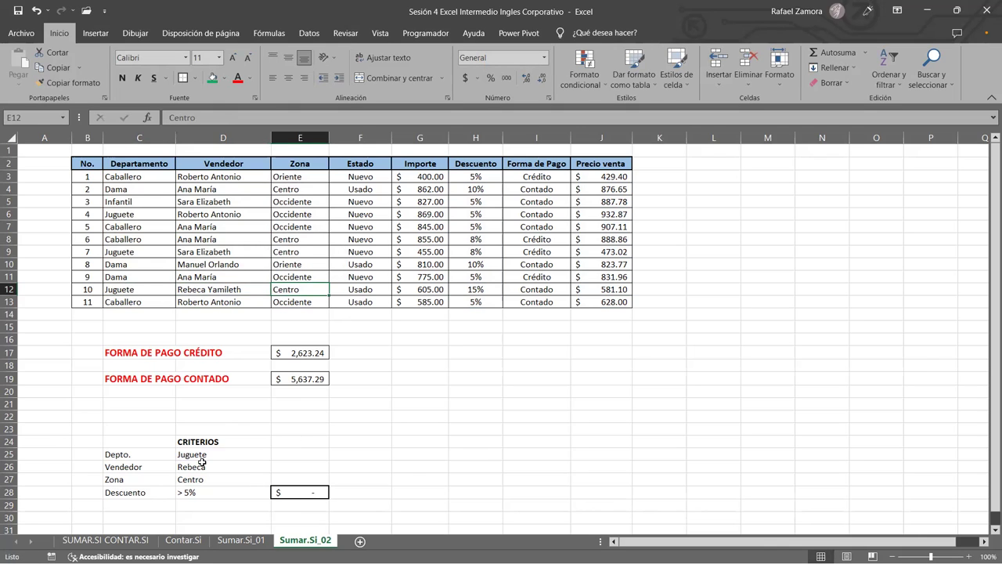
Change E28's criterion to 'Rebeca Yamileth' so the sum returns $581.10
{"action": "left_click", "coordinate": [313, 493]}
{"action": "double_click", "coordinate": [314, 492]}
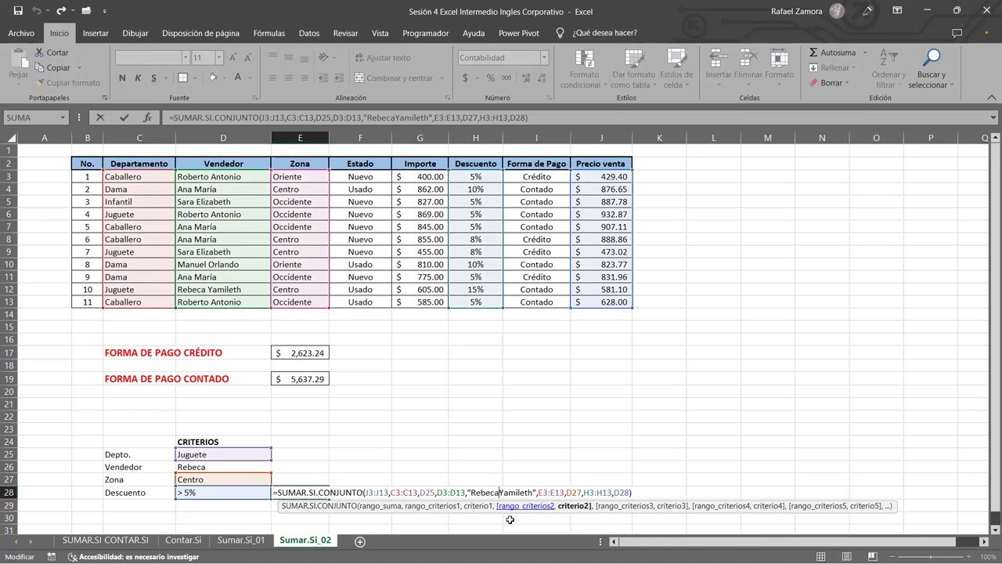
{"action": "key", "text": "Return"}
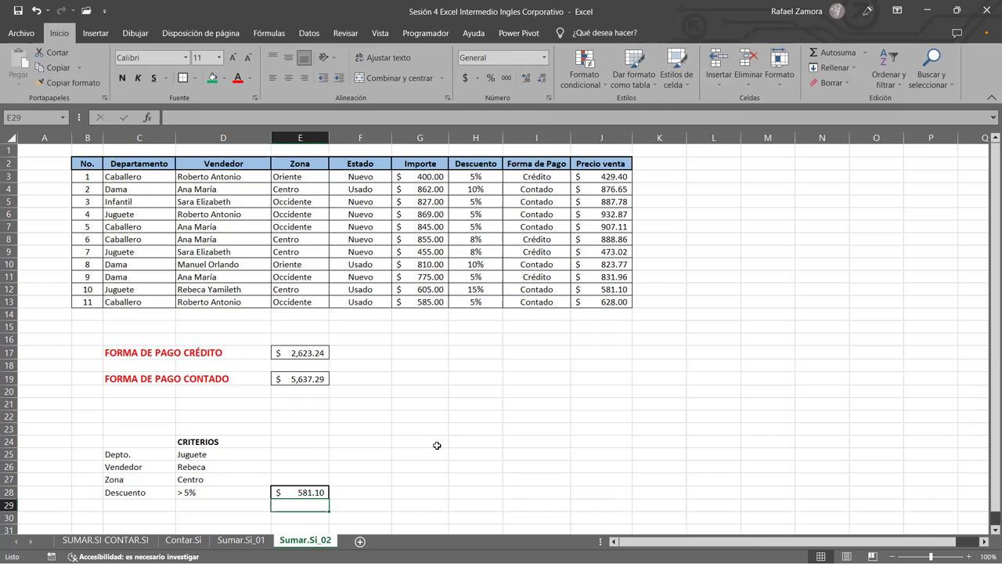
{"action": "left_click", "coordinate": [615, 290]}
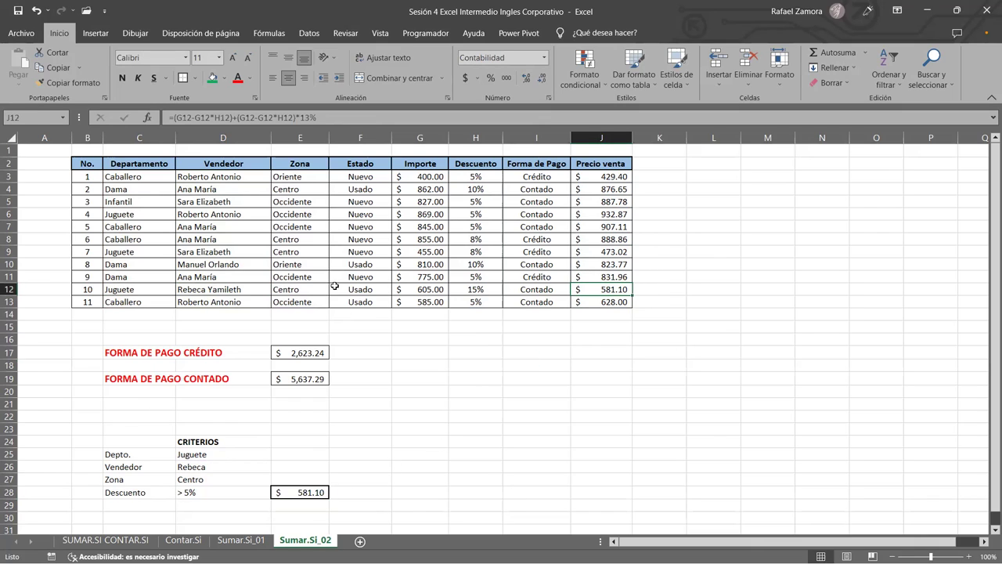
{"action": "left_click", "coordinate": [316, 287]}
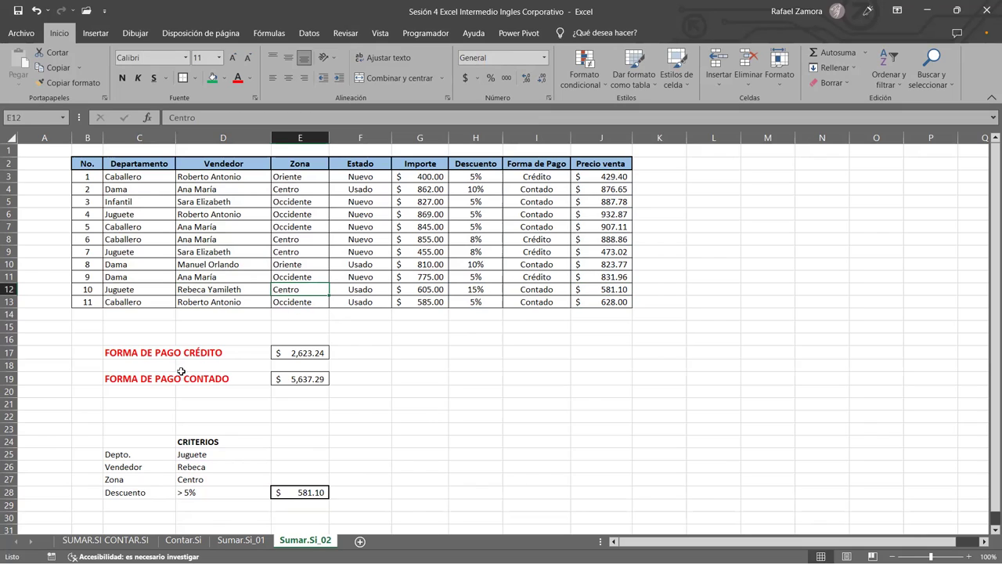
{"action": "left_click", "coordinate": [645, 378]}
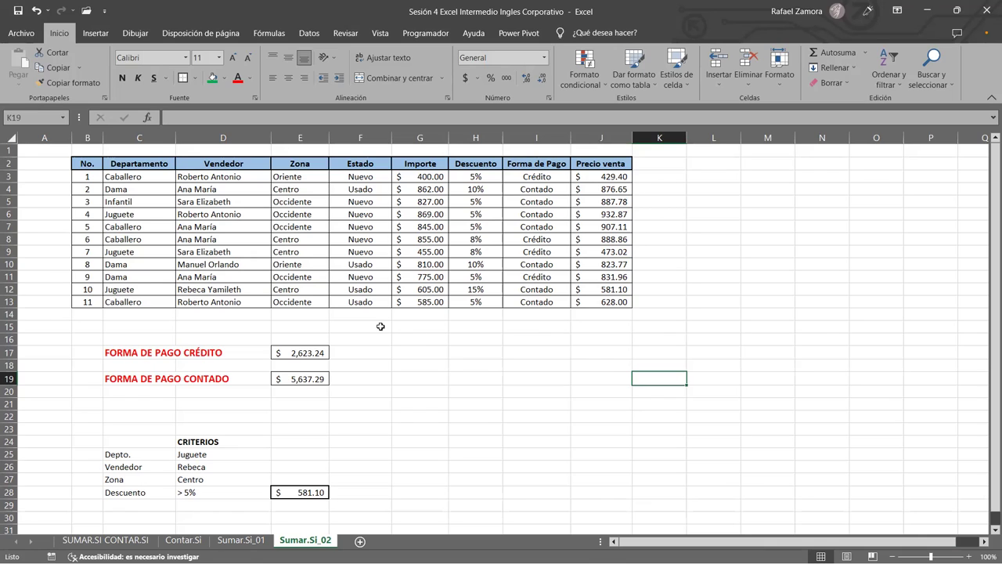
Recheck the J3:J13 sum range in E28's formula and confirm it at $581.10
{"action": "left_click", "coordinate": [311, 489]}
{"action": "double_click", "coordinate": [317, 492]}
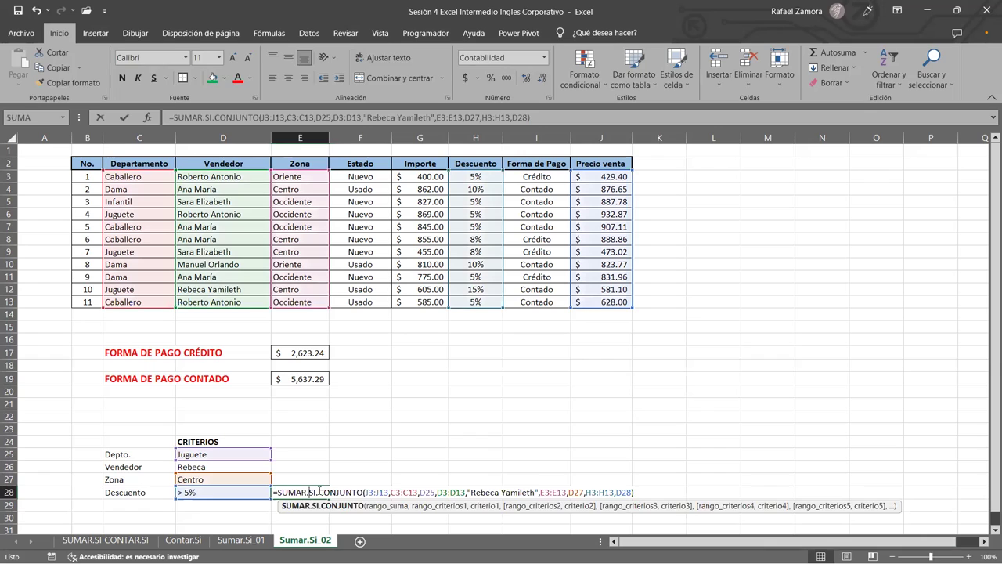
{"action": "left_click_drag", "start_coordinate": [368, 492], "coordinate": [390, 491]}
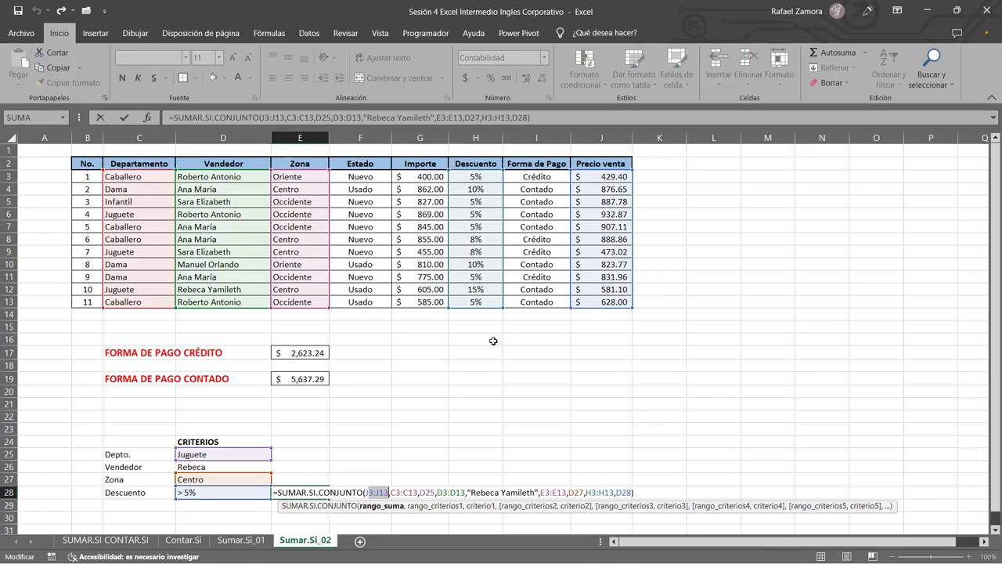
{"action": "key", "text": "ctrl+Return"}
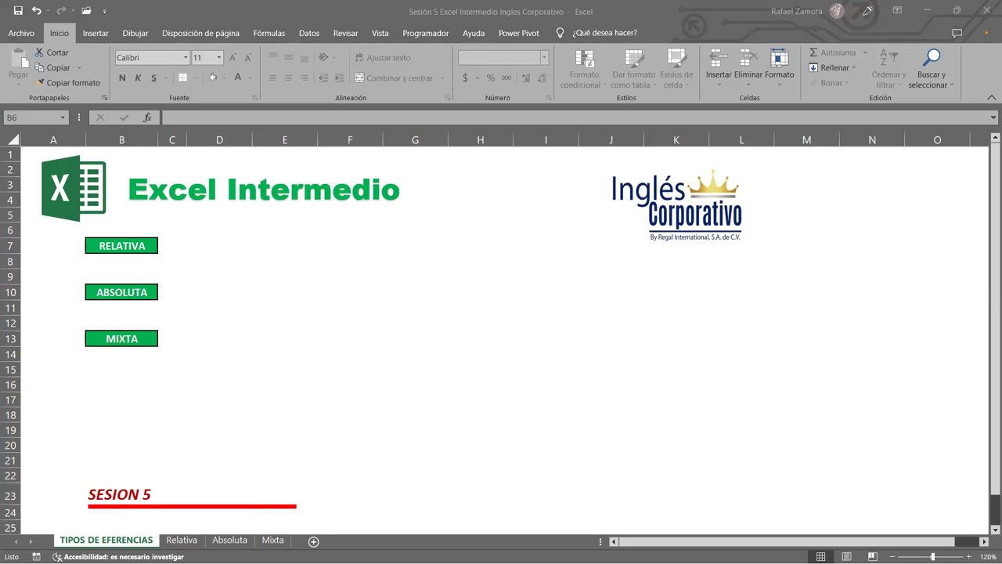
Switch to the Relativa sheet and select the first TOTAL cell, C2
{"action": "left_click", "coordinate": [176, 540]}
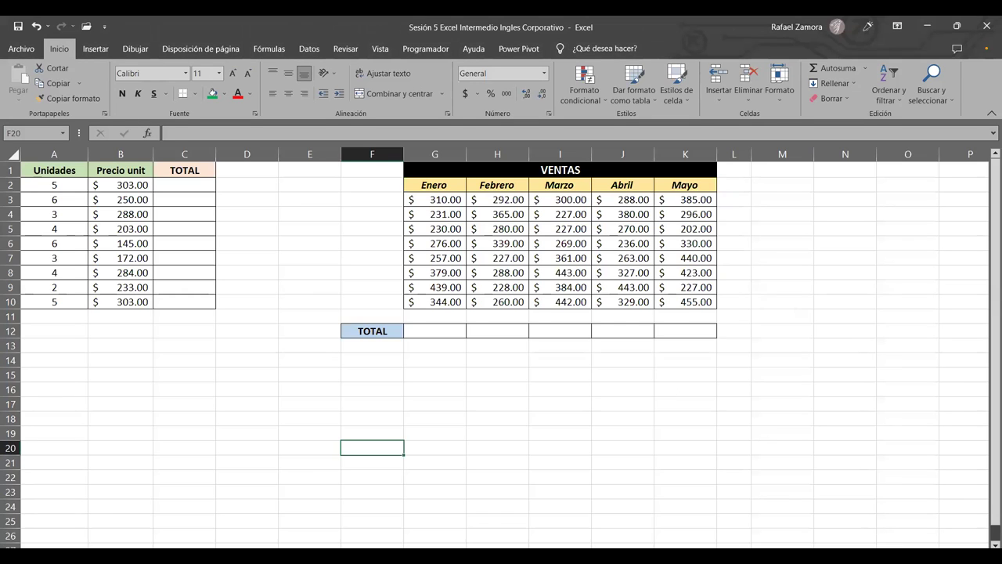
{"action": "left_click", "coordinate": [210, 392]}
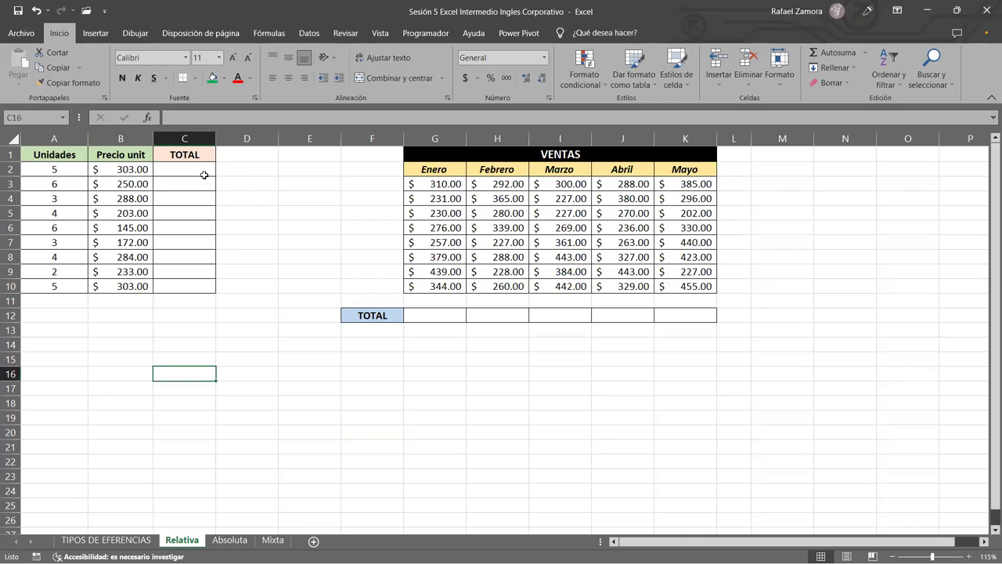
{"action": "left_click", "coordinate": [190, 172]}
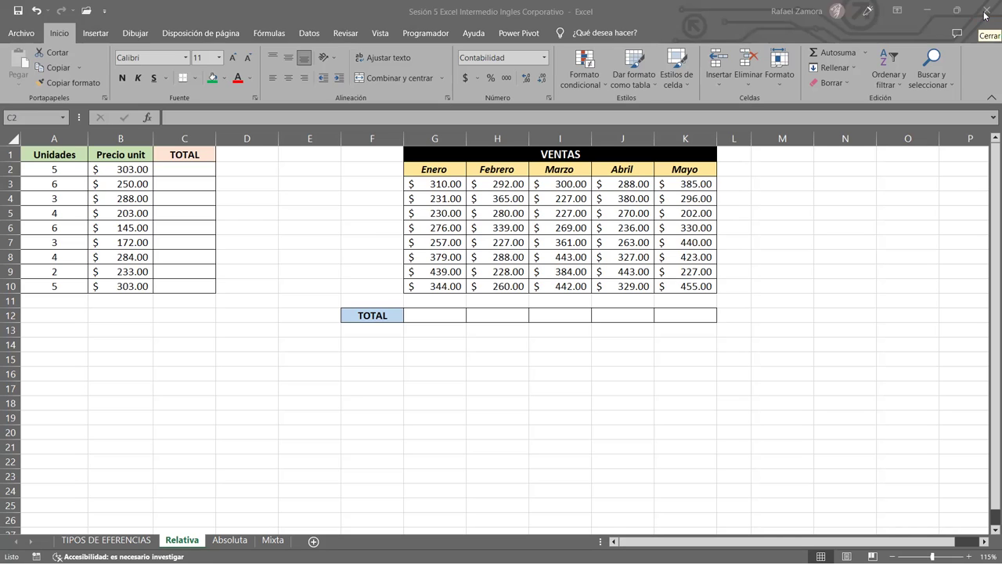
Enter =PRODUCTO(A2:B2) in C2 and copy it down the TOTAL column to C10
{"action": "left_click", "coordinate": [207, 169]}
{"action": "type", "text": ")"}
{"action": "key", "text": "BackSpace"}
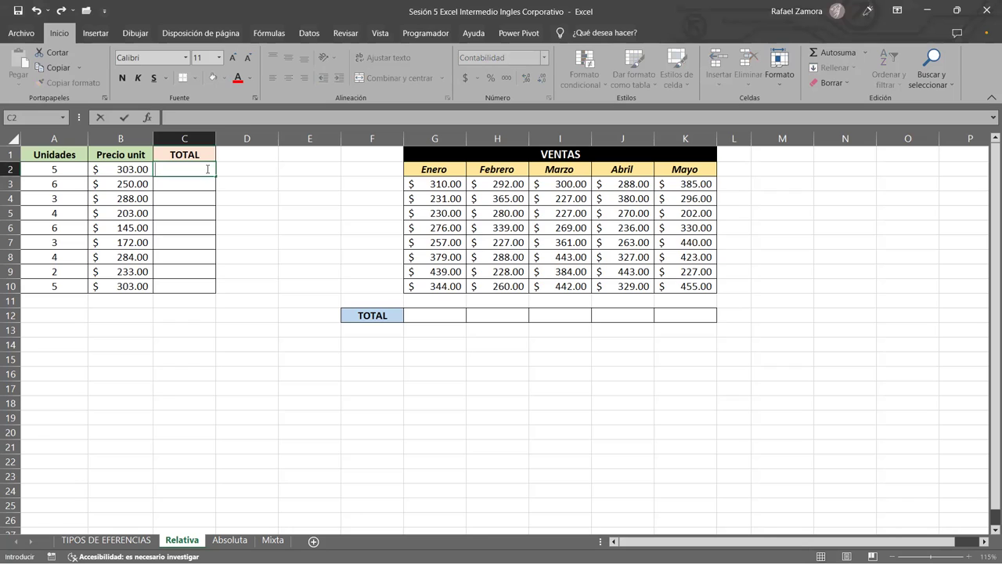
{"action": "type", "text": "="}
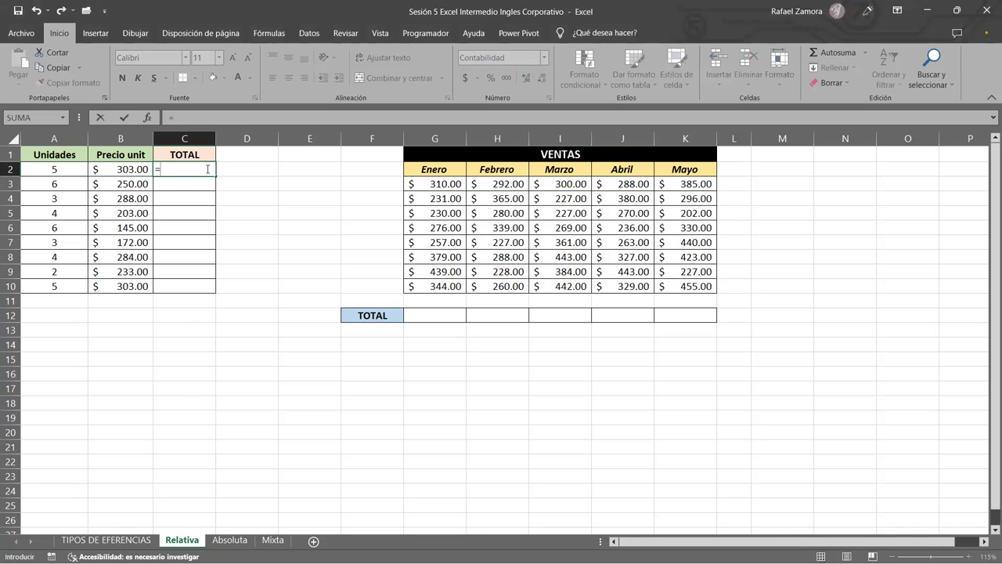
{"action": "type", "text": "pro"}
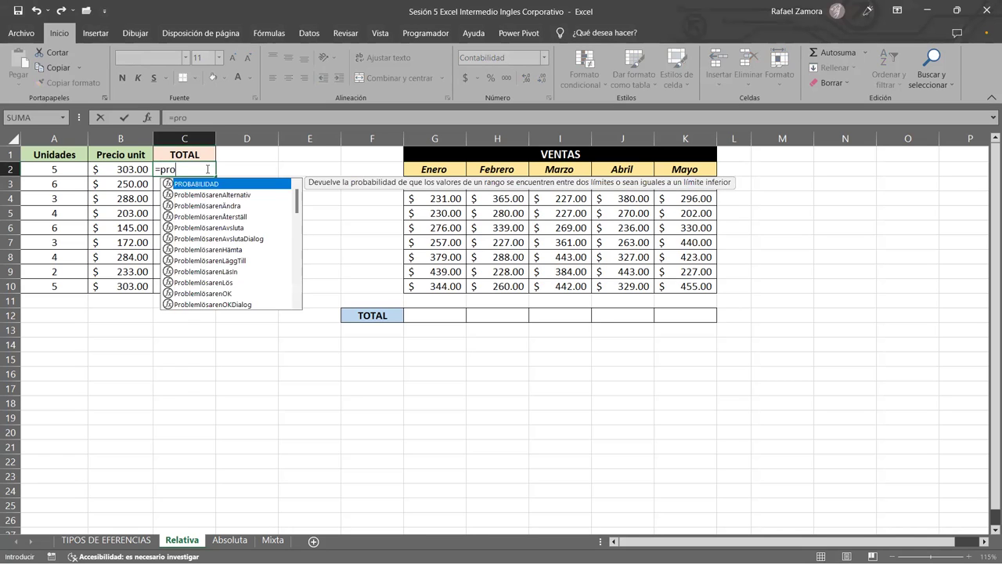
{"action": "type", "text": "du"}
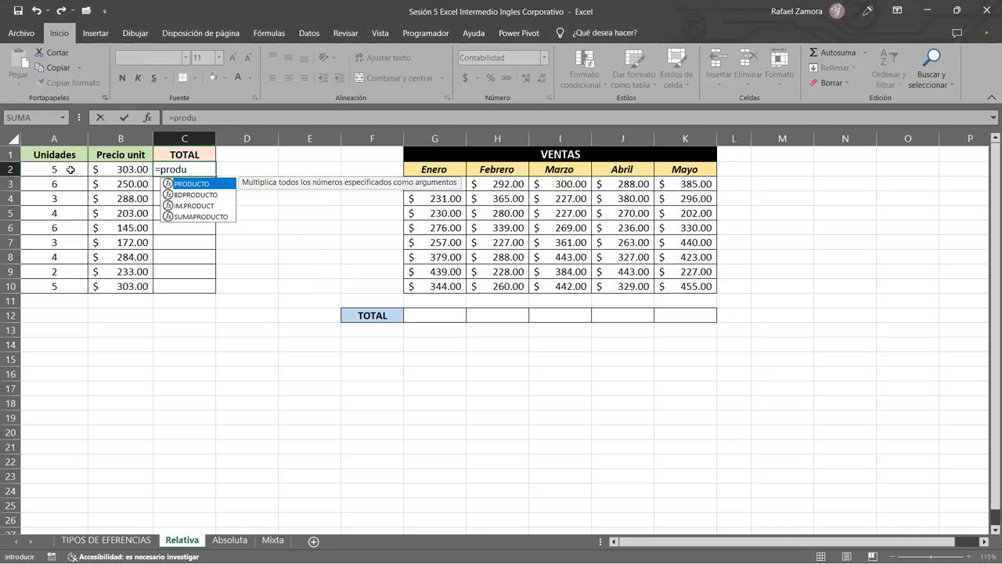
{"action": "key", "text": "Tab"}
{"action": "left_click", "coordinate": [70, 169]}
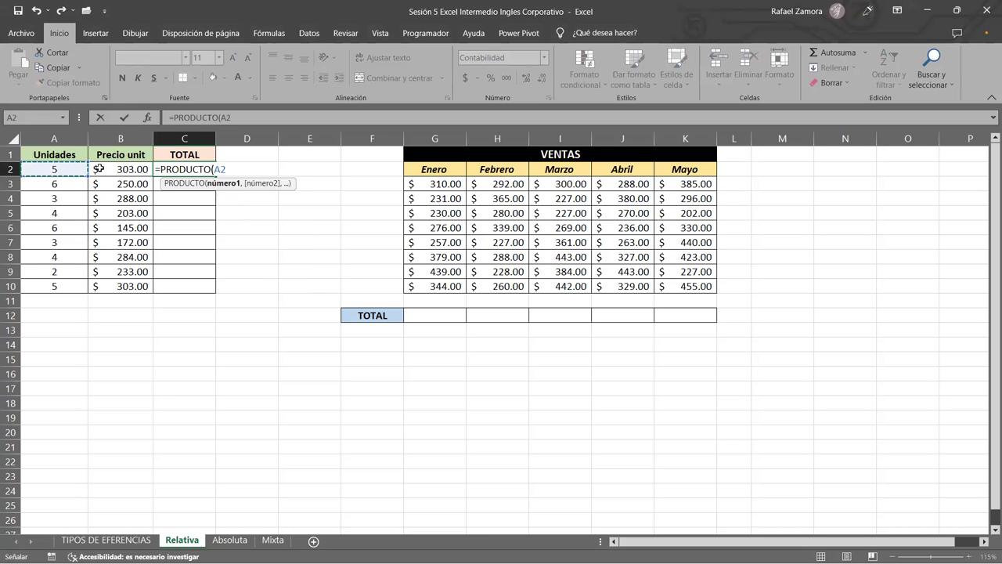
{"action": "left_click_drag", "start_coordinate": [99, 169], "coordinate": [100, 169]}
{"action": "key", "text": "Return"}
{"action": "left_click", "coordinate": [177, 168]}
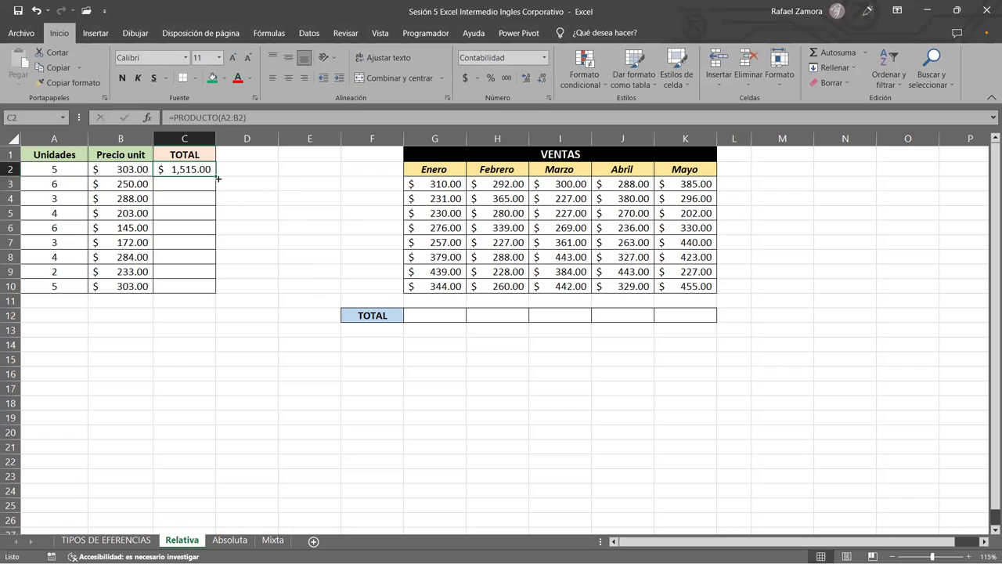
{"action": "double_click", "coordinate": [219, 178]}
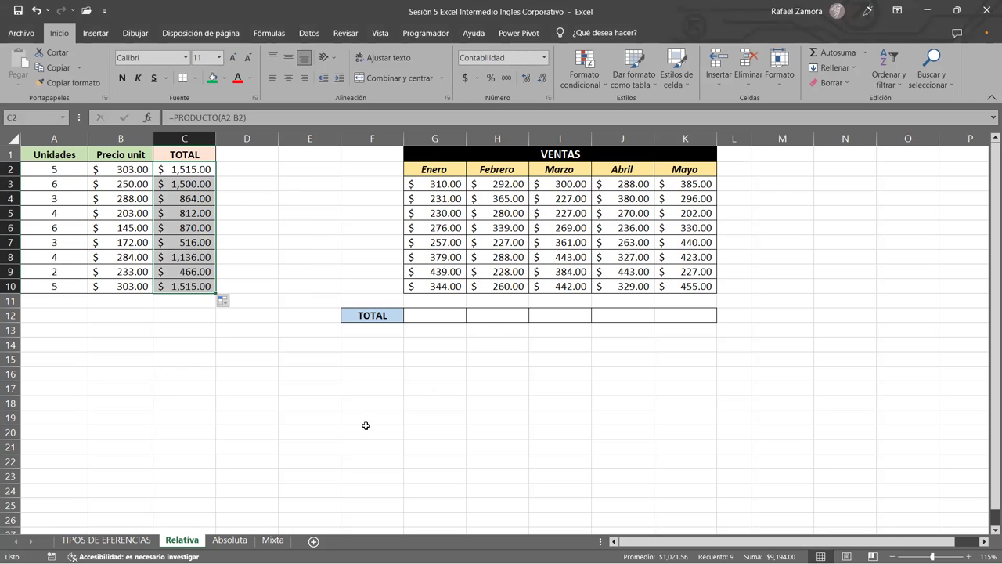
{"action": "left_click", "coordinate": [356, 375]}
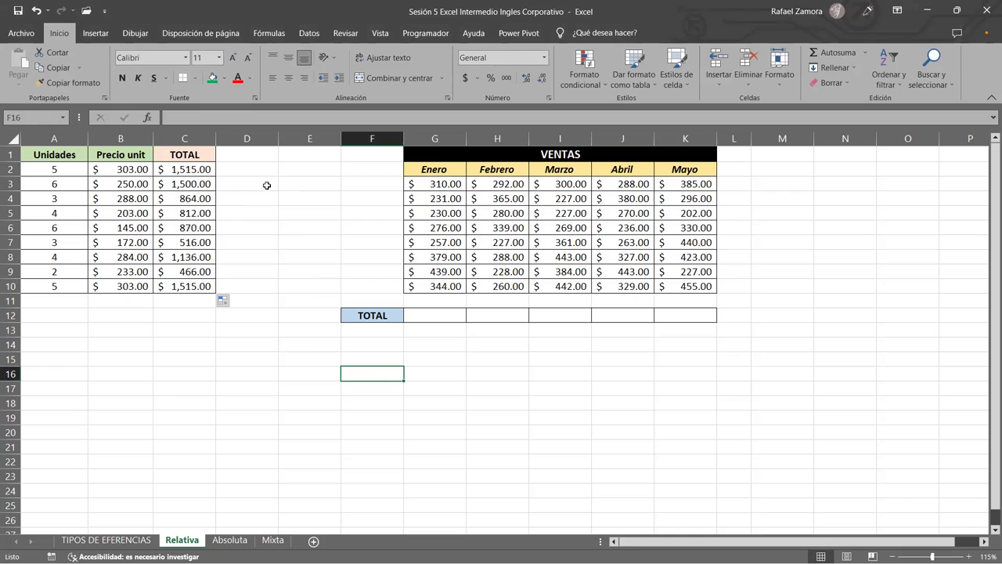
{"action": "left_click", "coordinate": [267, 185]}
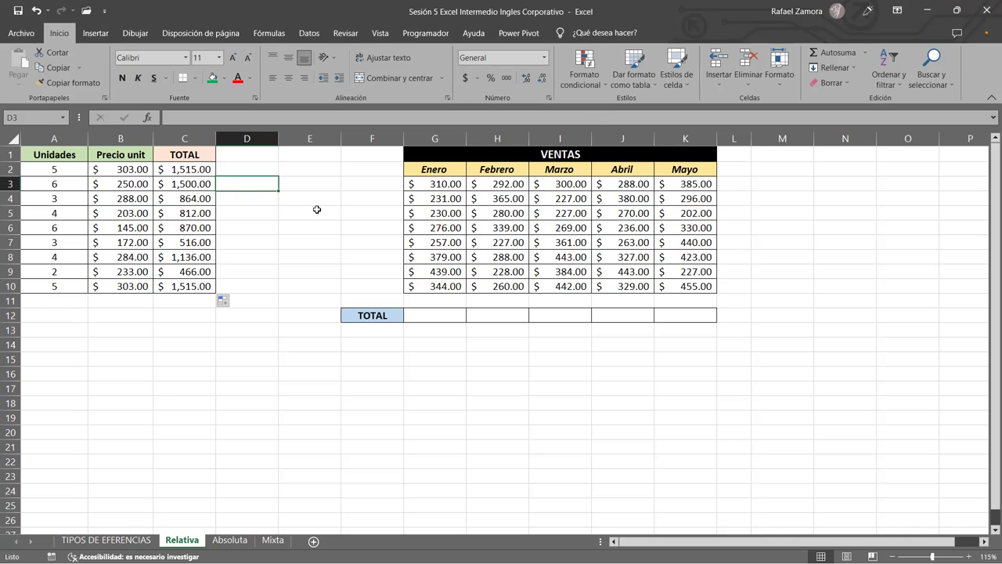
Clear the TOTAL column and enter =A2*B2 in C2
{"action": "left_click_drag", "start_coordinate": [198, 167], "coordinate": [214, 331]}
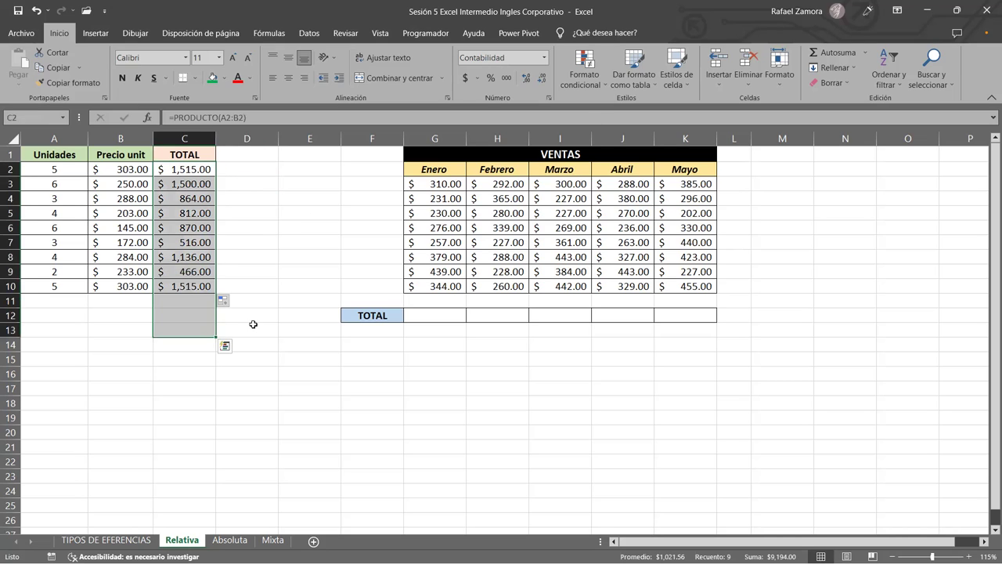
{"action": "key", "text": "Delete"}
{"action": "left_click", "coordinate": [197, 168]}
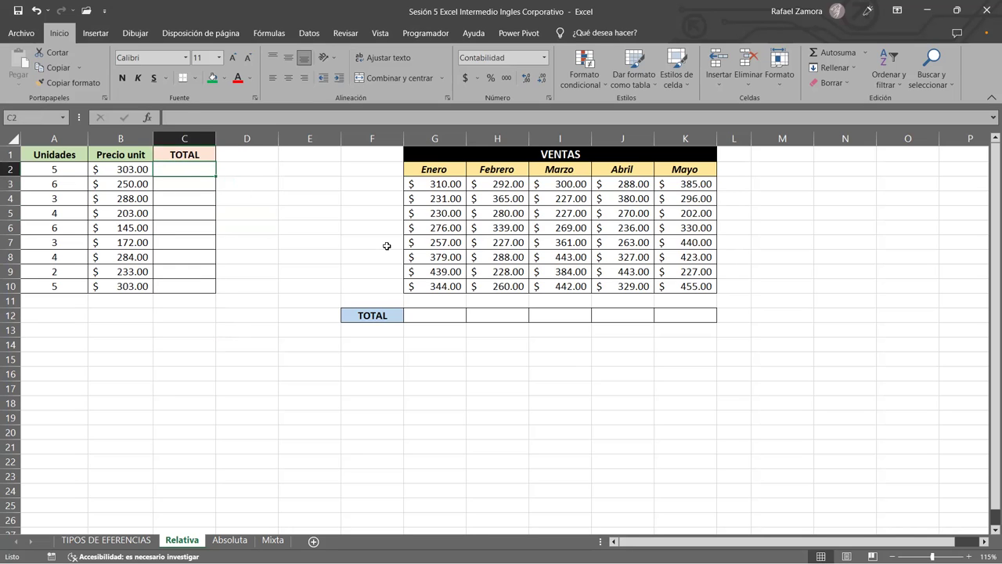
{"action": "type", "text": "="}
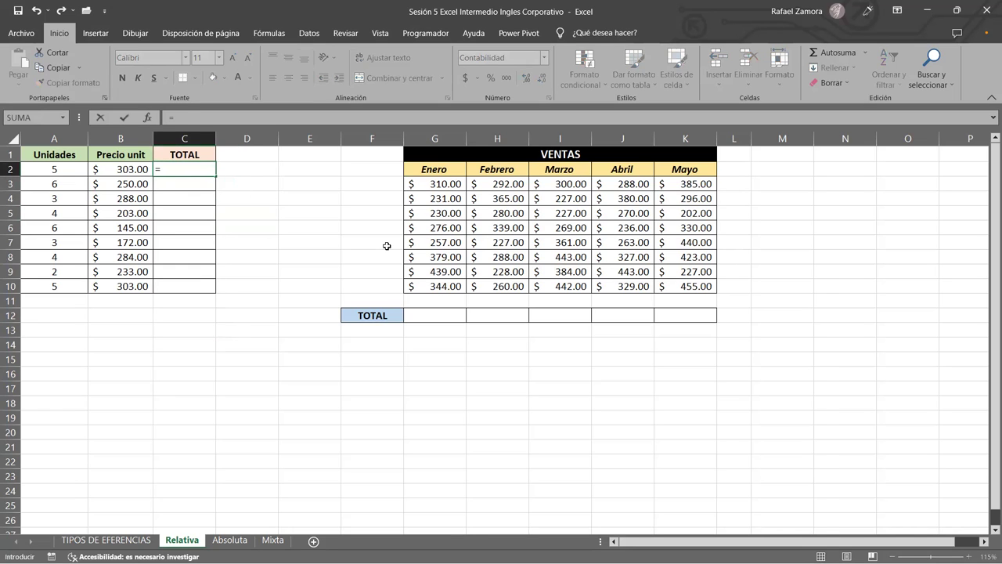
{"action": "left_click", "coordinate": [50, 161]}
{"action": "left_click", "coordinate": [50, 167]}
{"action": "type", "text": "*"}
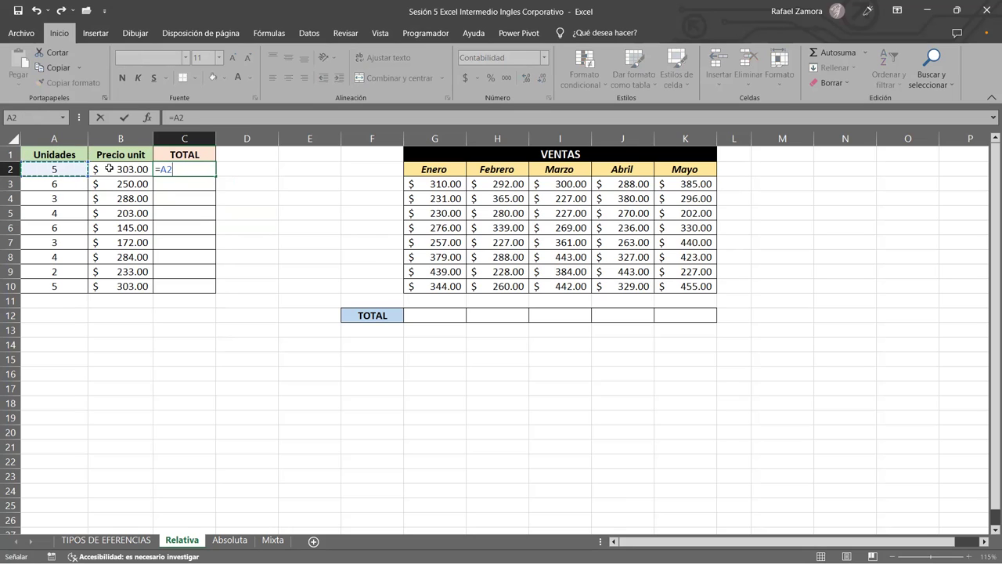
{"action": "left_click", "coordinate": [125, 176]}
{"action": "key", "text": "ctrl+Return"}
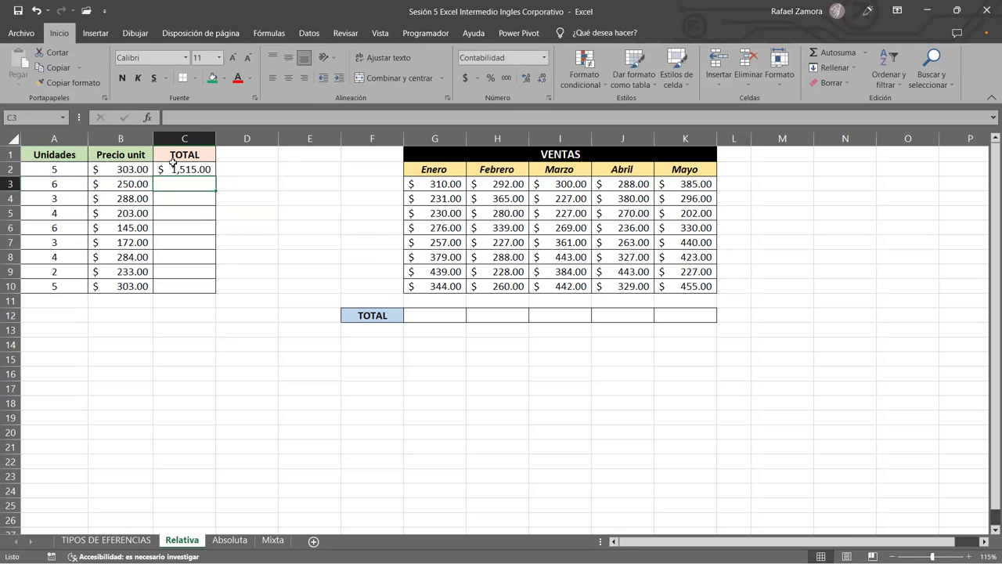
Copy the A2*B2 formula down to C10 and type 9194 in D13
{"action": "left_click_drag", "start_coordinate": [216, 176], "coordinate": [209, 296]}
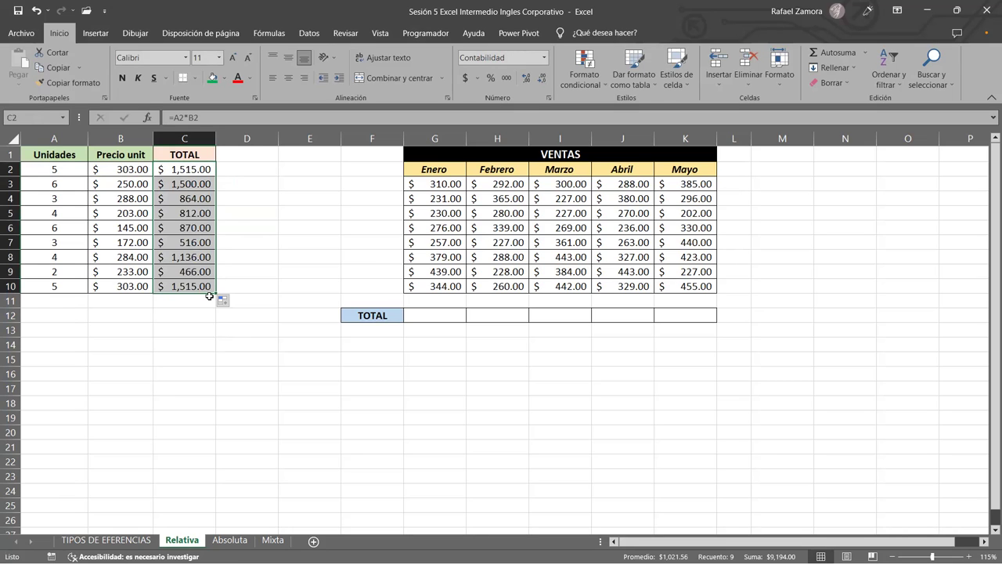
{"action": "left_click", "coordinate": [252, 329]}
{"action": "type", "text": "9194"}
{"action": "key", "text": "Return"}
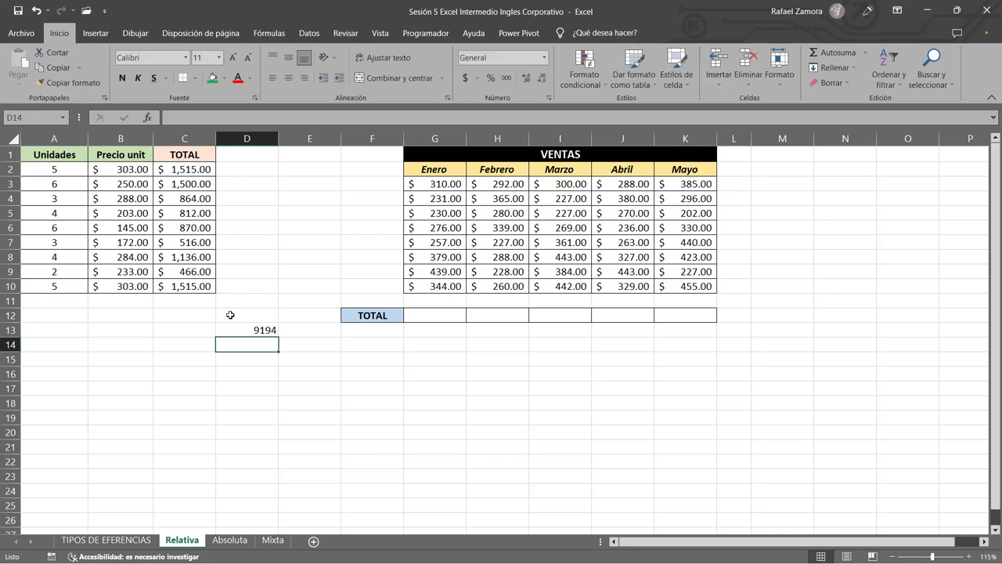
Recopy C2's formula down the TOTAL column, then clear C2:C10 again
{"action": "left_click_drag", "start_coordinate": [172, 166], "coordinate": [191, 289]}
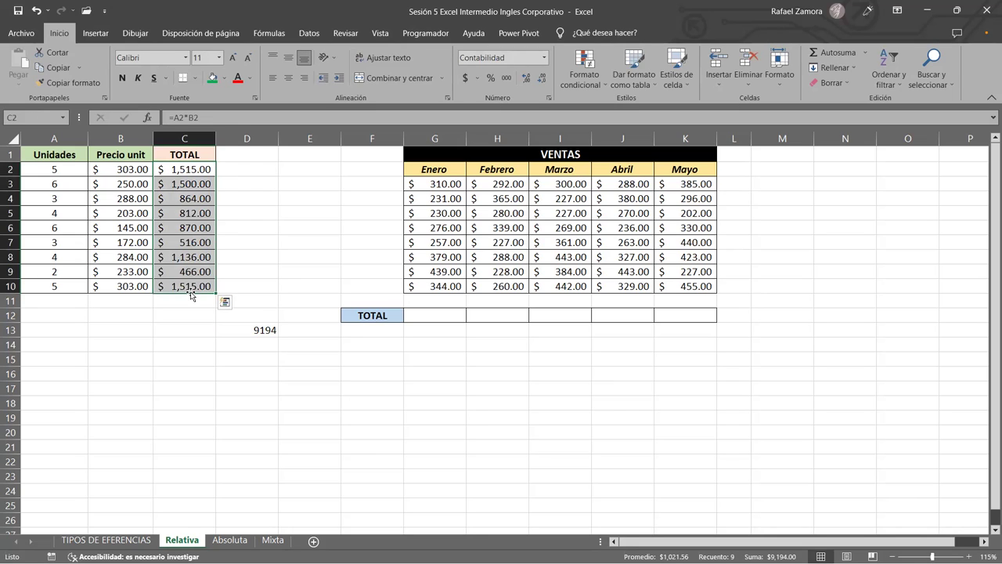
{"action": "left_click", "coordinate": [243, 346]}
{"action": "double_click", "coordinate": [198, 169]}
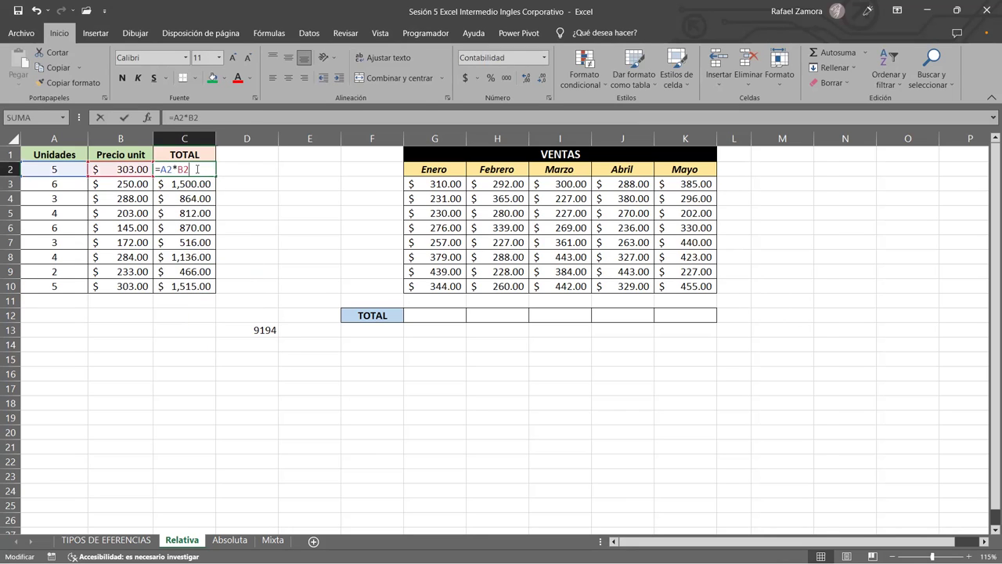
{"action": "left_click", "coordinate": [262, 237]}
{"action": "left_click", "coordinate": [197, 167]}
{"action": "mouse_move", "coordinate": [216, 176]}
{"action": "left_mouse_down"}
{"action": "mouse_move", "coordinate": [219, 294]}
{"action": "mouse_move", "coordinate": [191, 300]}
{"action": "left_mouse_up"}
{"action": "key", "text": "Delete"}
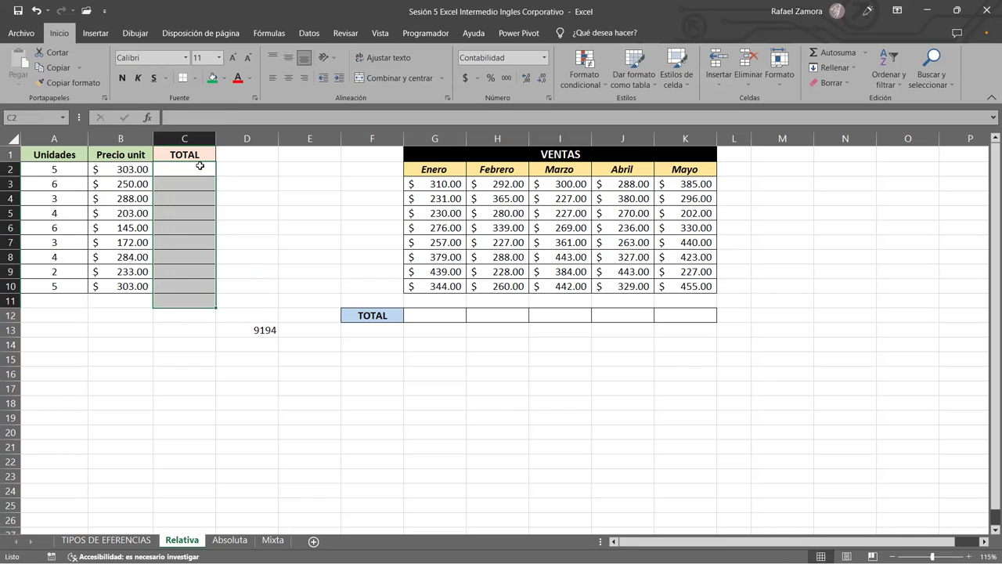
Start a PRODUCTO formula in C2, trying A2:B2 and then A2*B2 as arguments
{"action": "left_click", "coordinate": [200, 167]}
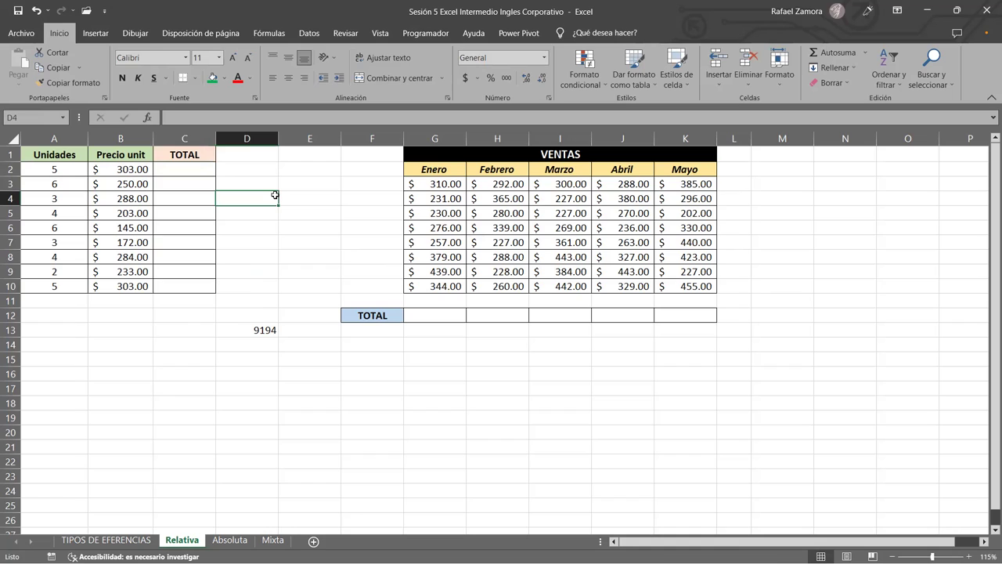
{"action": "left_click", "coordinate": [200, 168]}
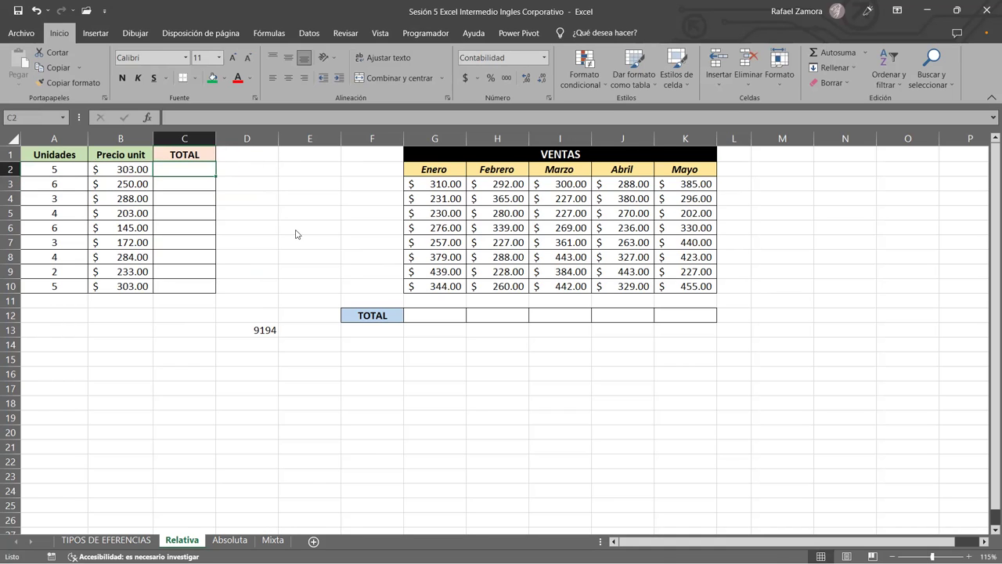
{"action": "type", "text": "="}
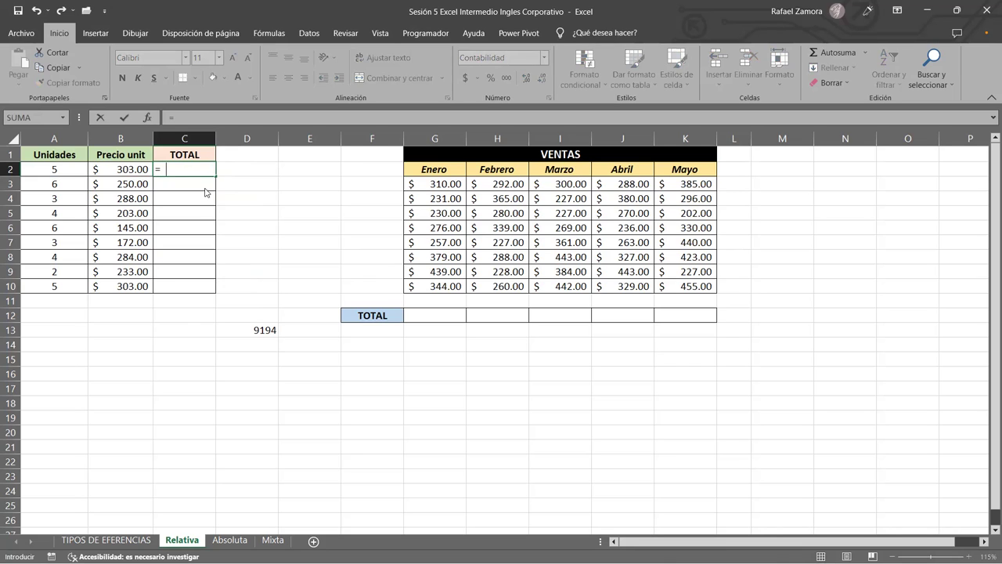
{"action": "type", "text": "prod"}
{"action": "key", "text": "Tab"}
{"action": "left_click_drag", "start_coordinate": [78, 169], "coordinate": [121, 171]}
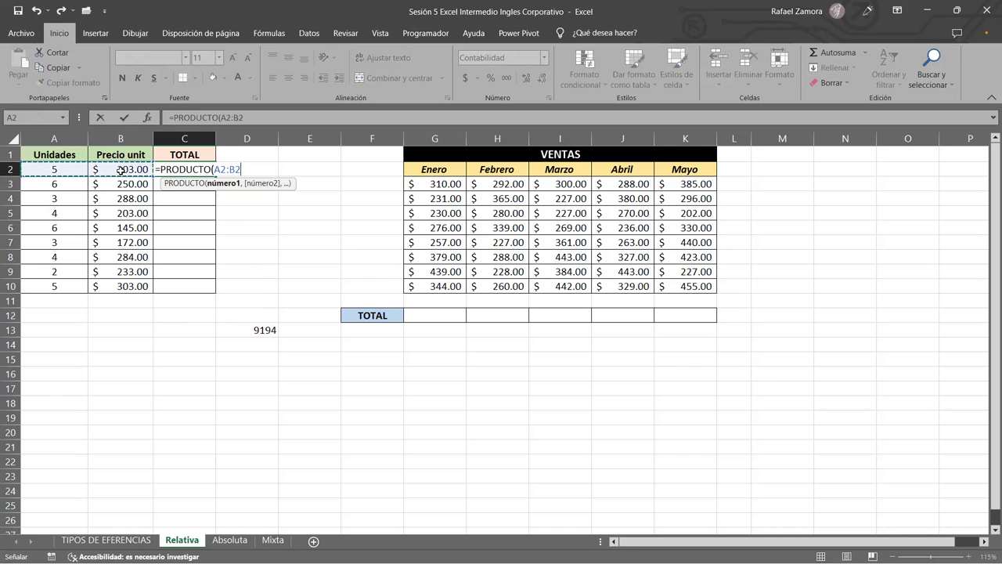
{"action": "key", "text": "BackSpace"}
{"action": "key", "text": "BackSpace"}
{"action": "key", "text": "BackSpace"}
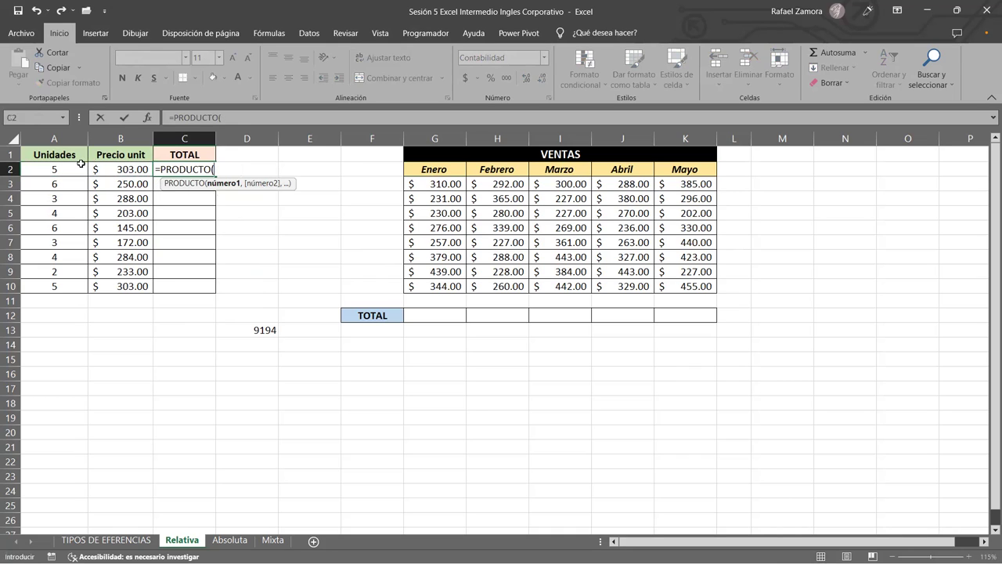
{"action": "left_click", "coordinate": [78, 169]}
{"action": "type", "text": "*"}
{"action": "left_click", "coordinate": [120, 170]}
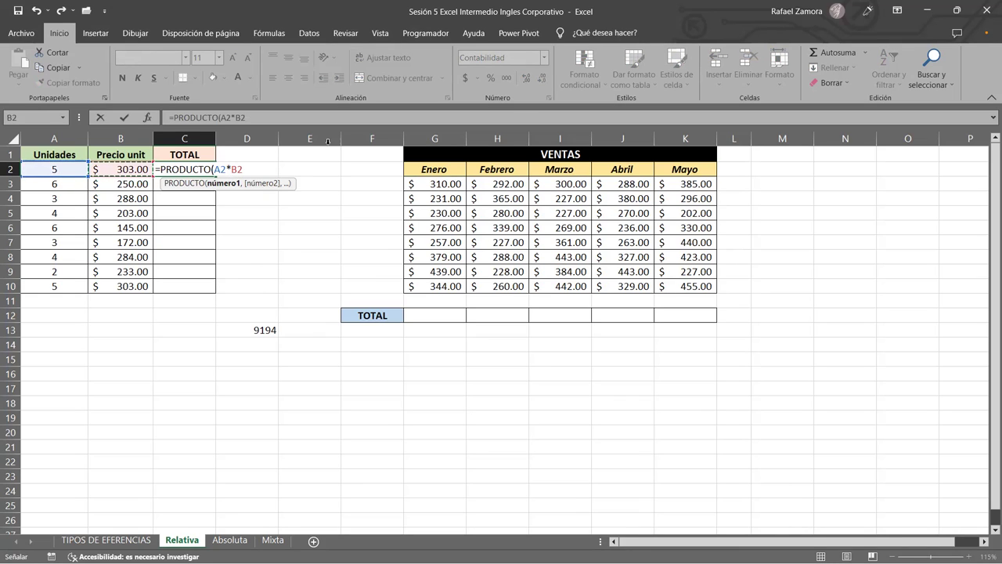
Rewrite C2's arguments to make it =PRODUCTO(A2;B2)
{"action": "left_click_drag", "start_coordinate": [212, 169], "coordinate": [244, 169]}
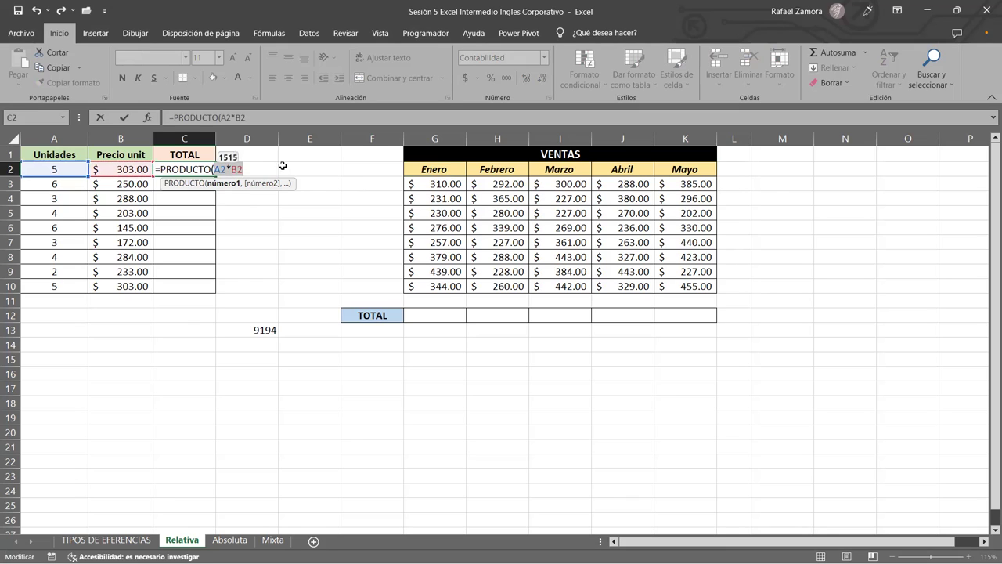
{"action": "key", "text": "BackSpace"}
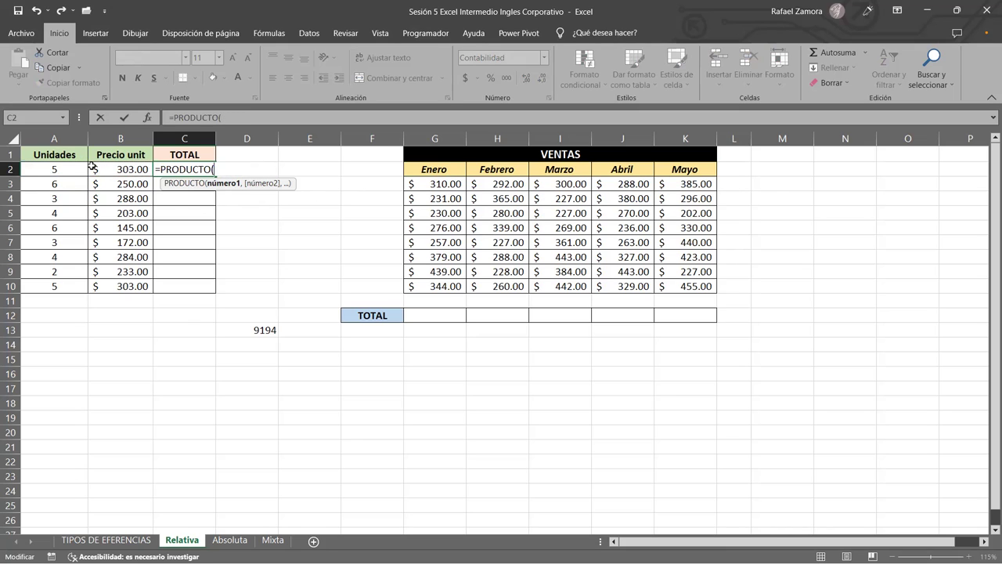
{"action": "left_click", "coordinate": [78, 168]}
{"action": "type", "text": ";"}
{"action": "left_click", "coordinate": [96, 168]}
{"action": "type", "text": ")"}
{"action": "key", "text": "Return"}
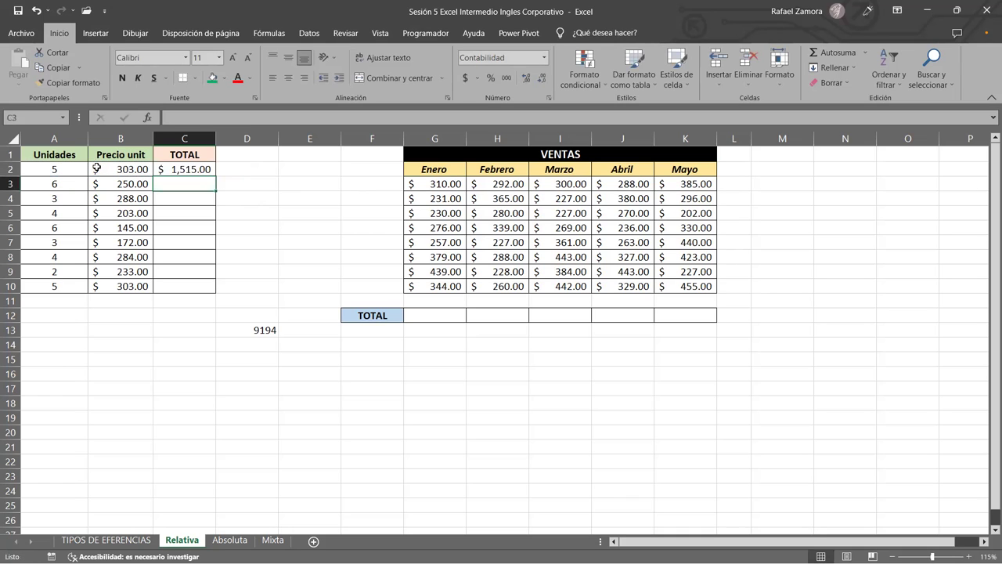
Copy the PRODUCTO formula down to C10 and check the copied references in C3
{"action": "left_click", "coordinate": [164, 168]}
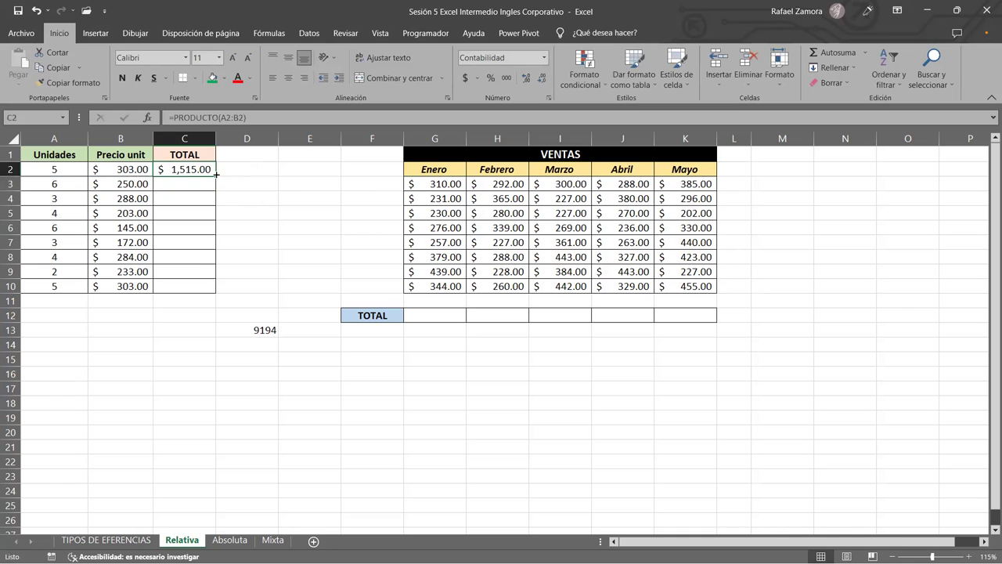
{"action": "left_click_drag", "start_coordinate": [216, 175], "coordinate": [208, 288]}
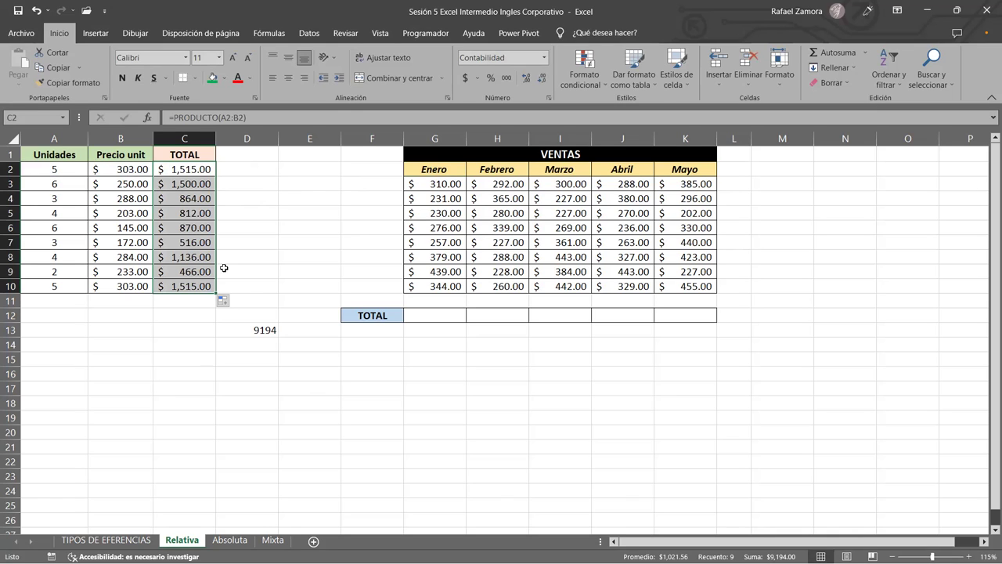
{"action": "left_click_drag", "start_coordinate": [191, 173], "coordinate": [190, 198]}
{"action": "left_click", "coordinate": [190, 170]}
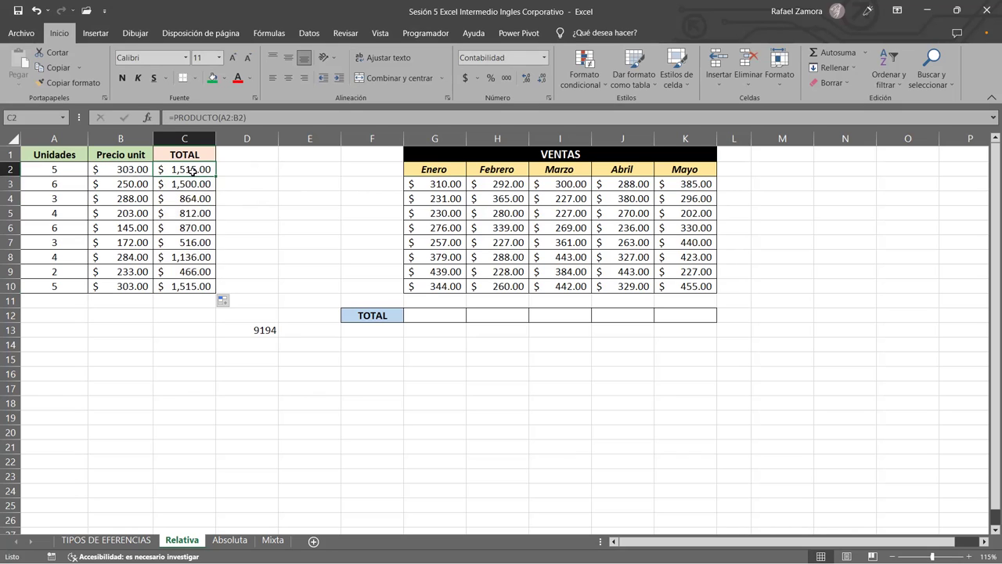
{"action": "left_click", "coordinate": [69, 169]}
{"action": "left_click", "coordinate": [123, 172]}
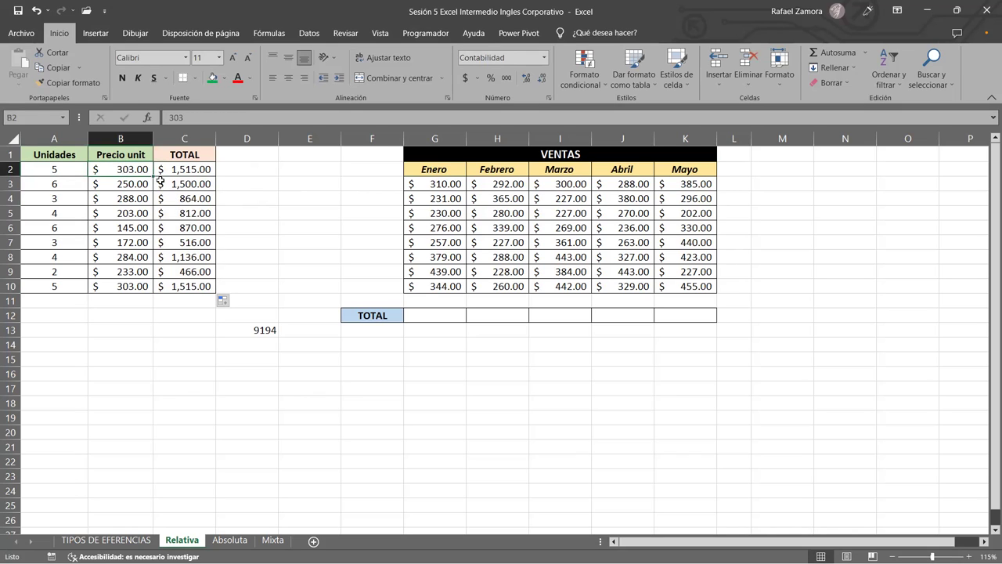
{"action": "left_click", "coordinate": [163, 182]}
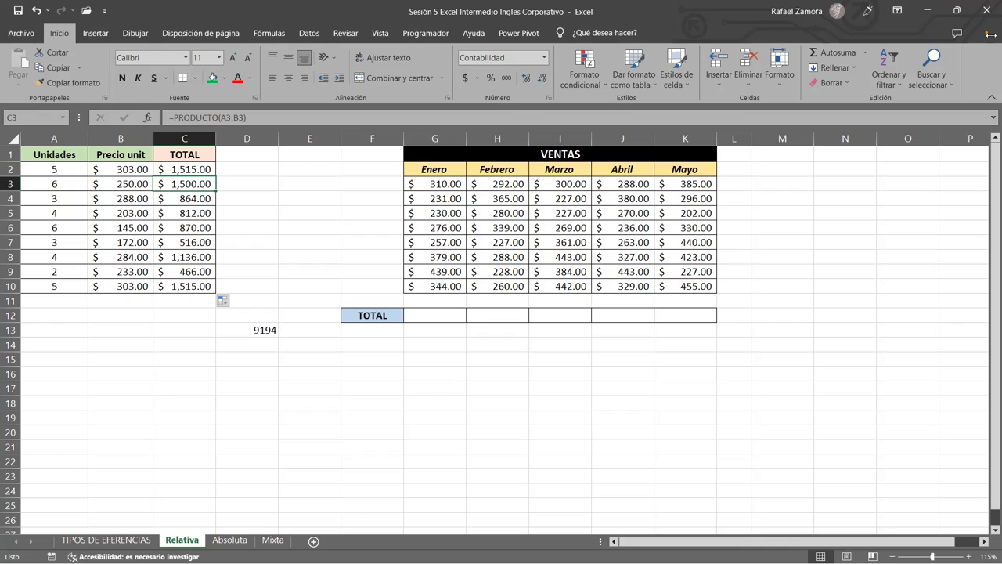
{"action": "left_click", "coordinate": [442, 314]}
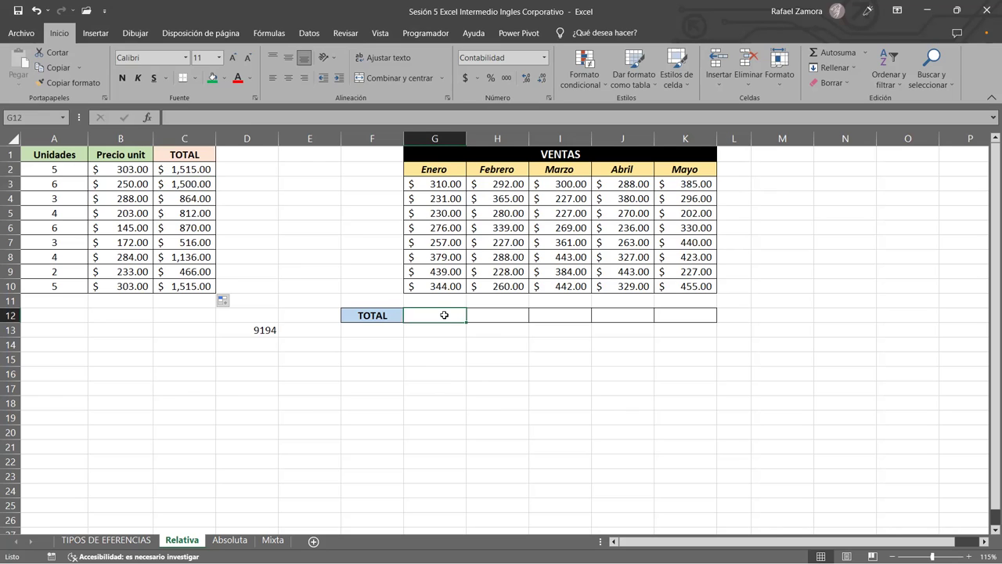
{"action": "type", "text": "="}
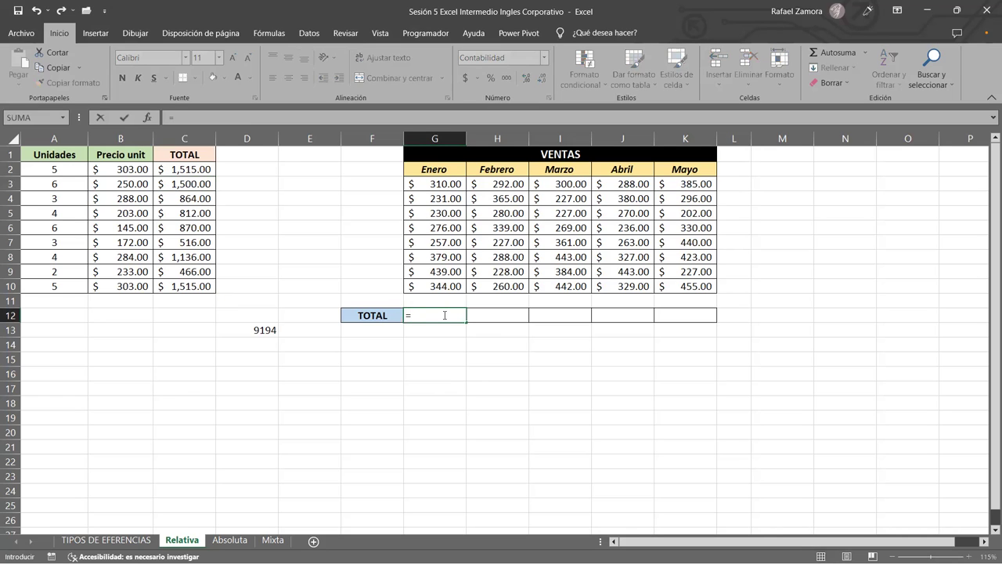
{"action": "key", "text": "Escape"}
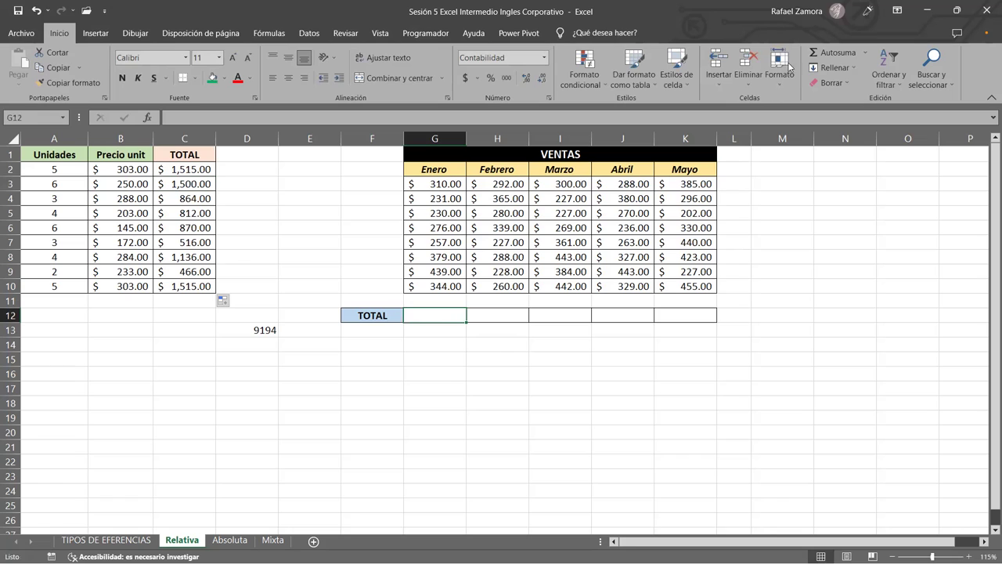
{"action": "left_click", "coordinate": [830, 50]}
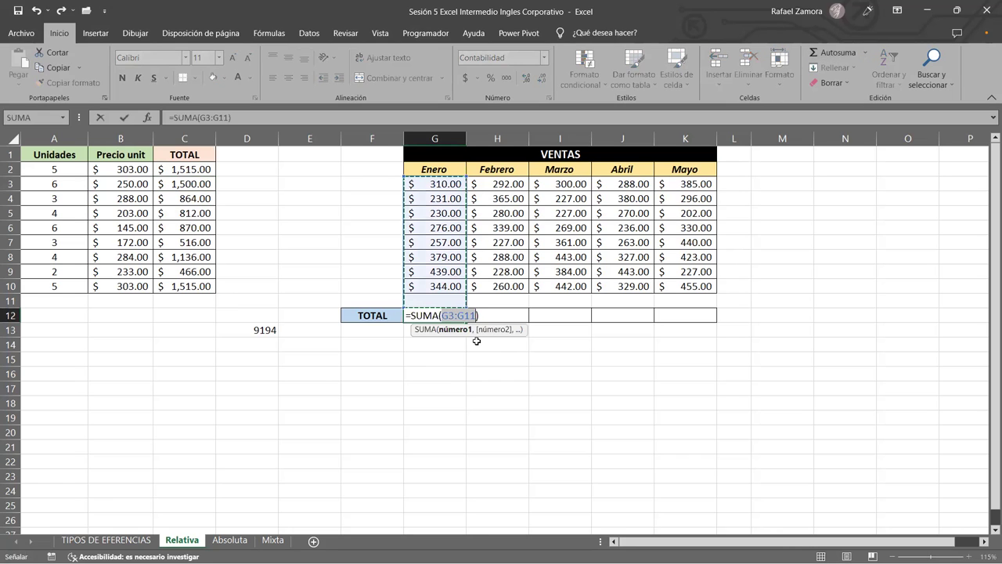
{"action": "key", "text": "Escape"}
{"action": "key", "text": "BackSpace"}
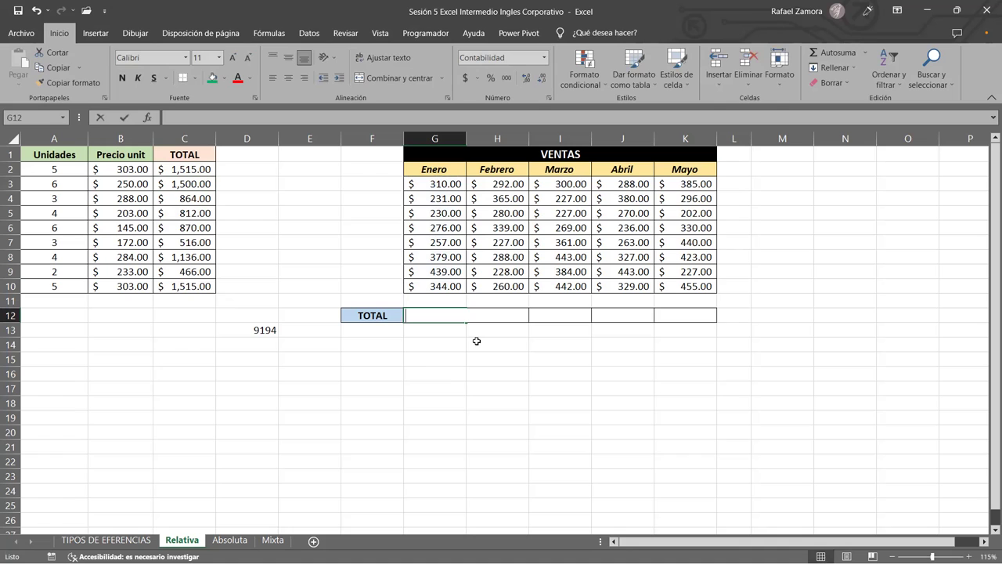
{"action": "key", "text": "alt+equal"}
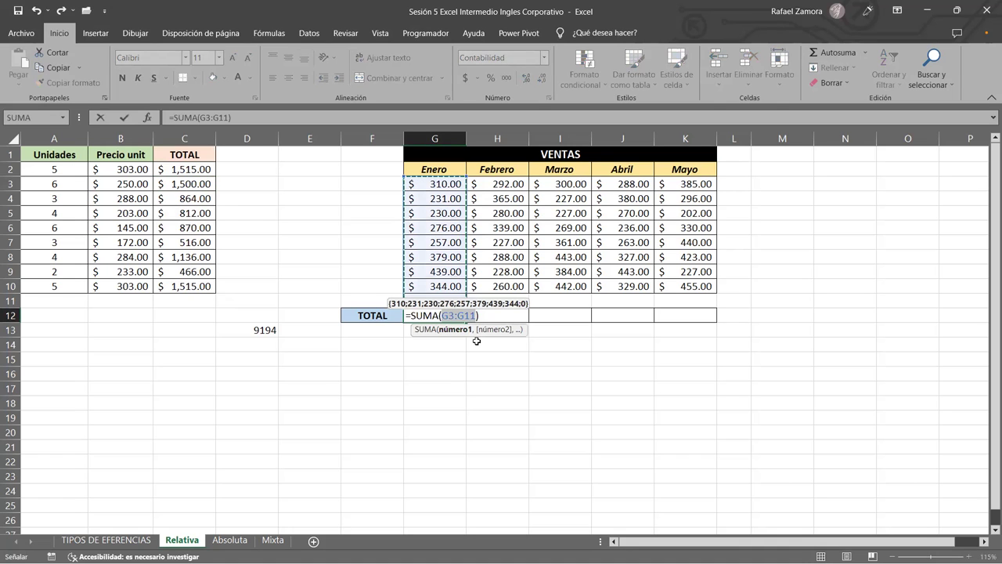
{"action": "key", "text": "ctrl+Return"}
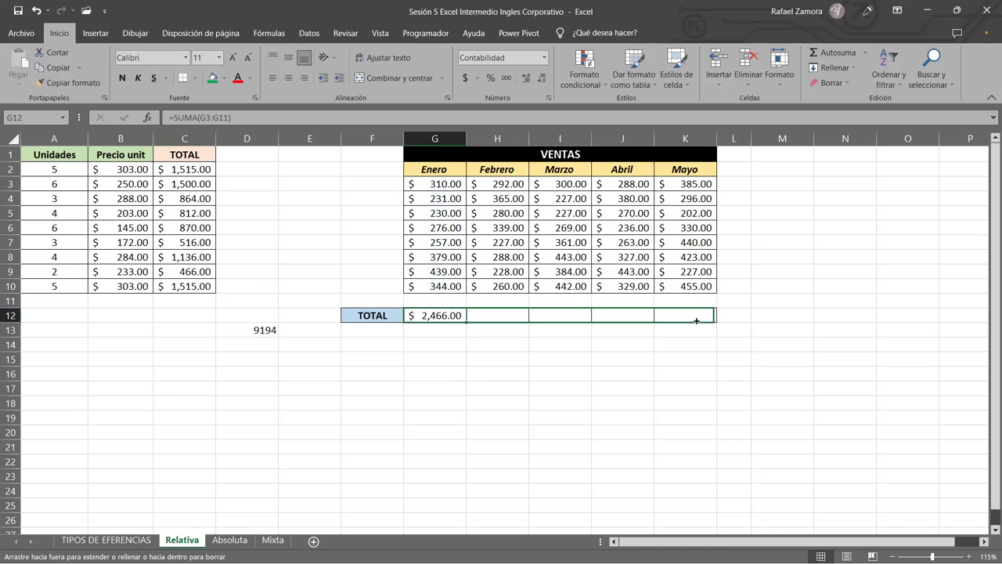
{"action": "left_click_drag", "start_coordinate": [501, 320], "coordinate": [706, 318]}
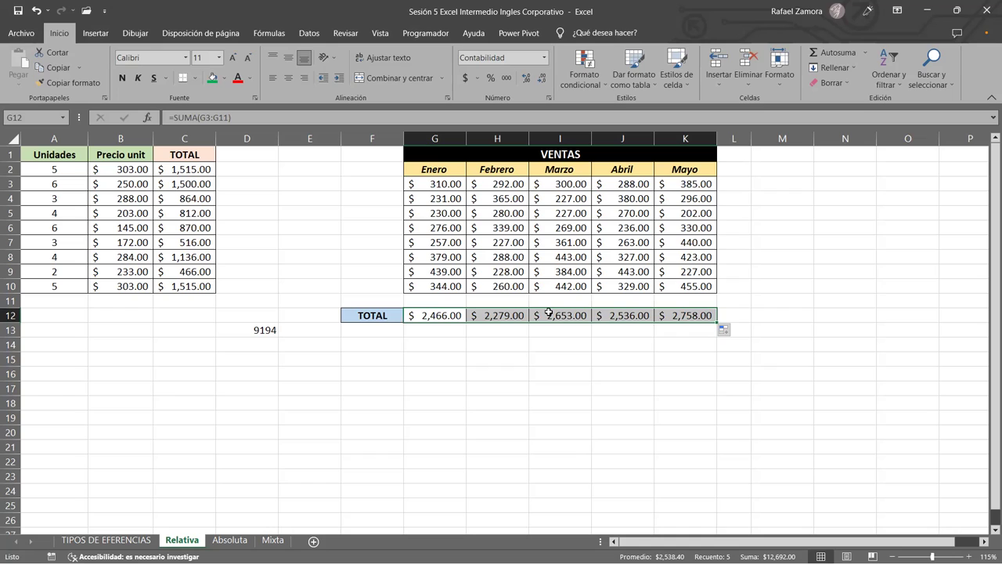
{"action": "key", "text": "Delete"}
{"action": "left_click", "coordinate": [454, 315]}
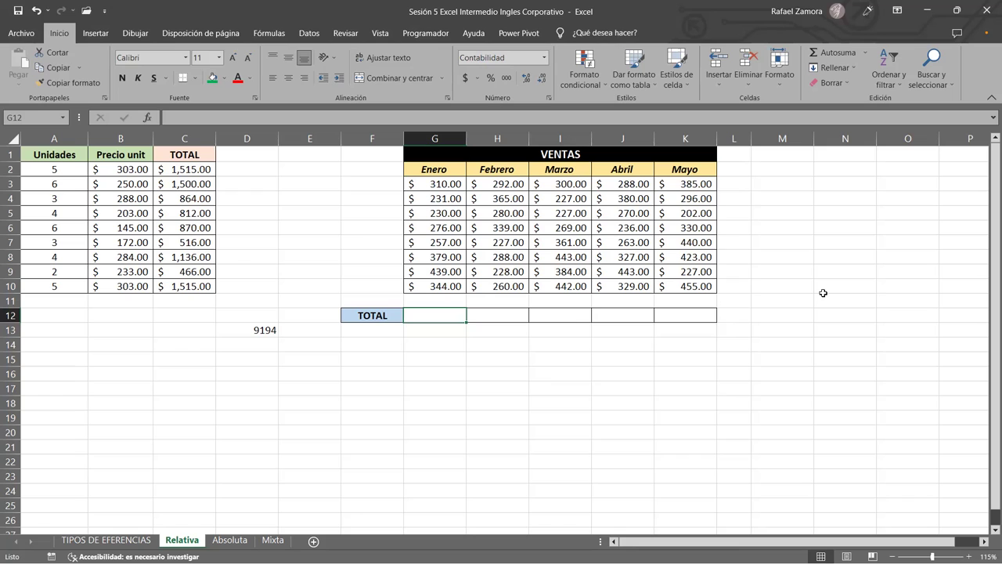
Total each VENTAS month in row 12, G12 through K12, with AutoSum
{"action": "key", "text": "alt+equal"}
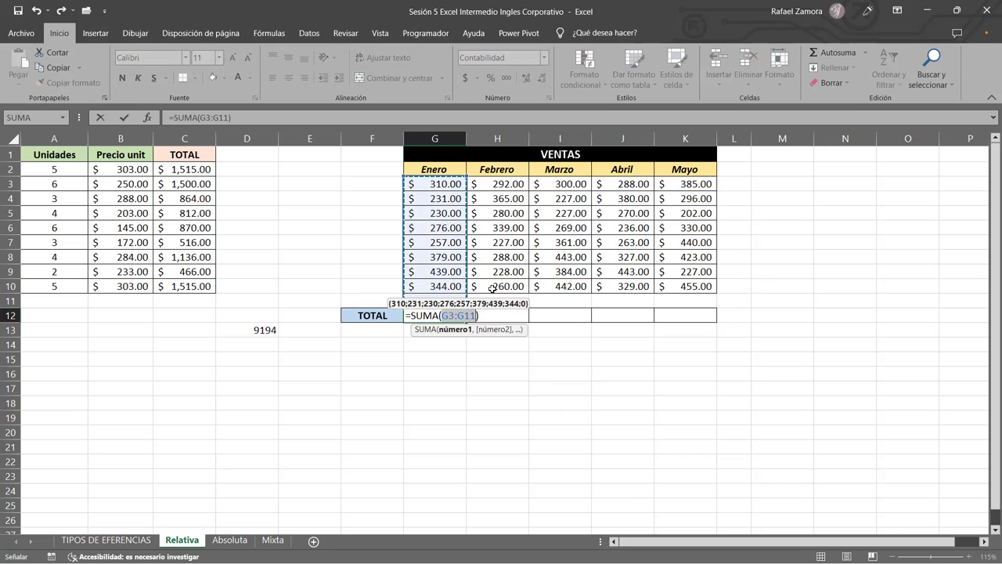
{"action": "key", "text": "Escape"}
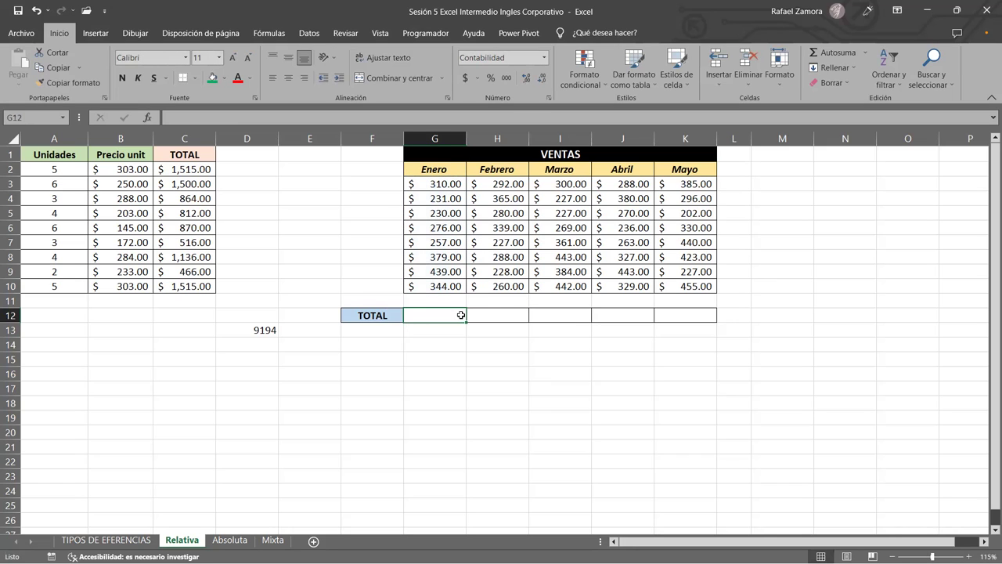
{"action": "double_click", "coordinate": [461, 315]}
{"action": "key", "text": "alt+equal"}
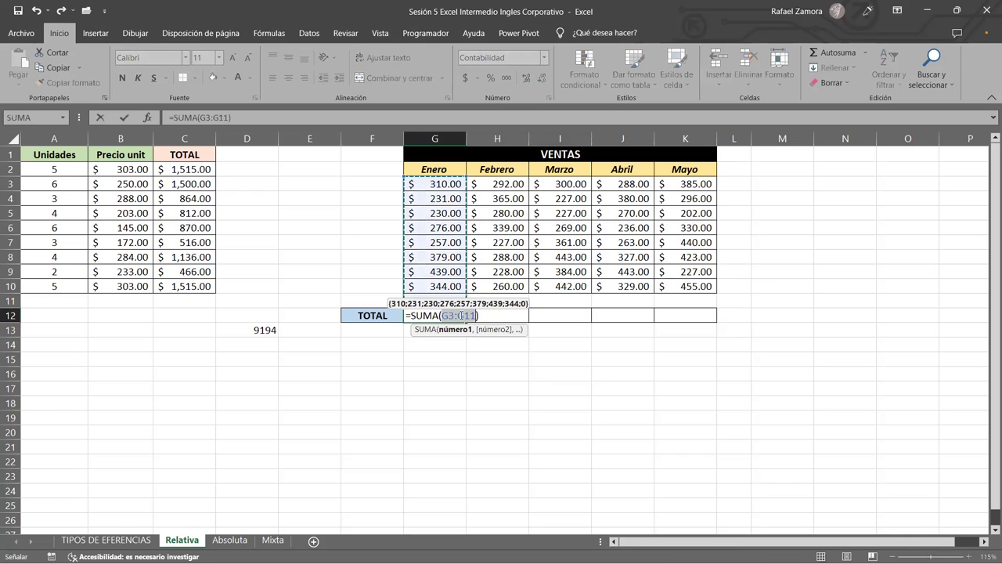
{"action": "key", "text": "Return"}
{"action": "left_click", "coordinate": [443, 314]}
{"action": "left_click_drag", "start_coordinate": [467, 322], "coordinate": [689, 328]}
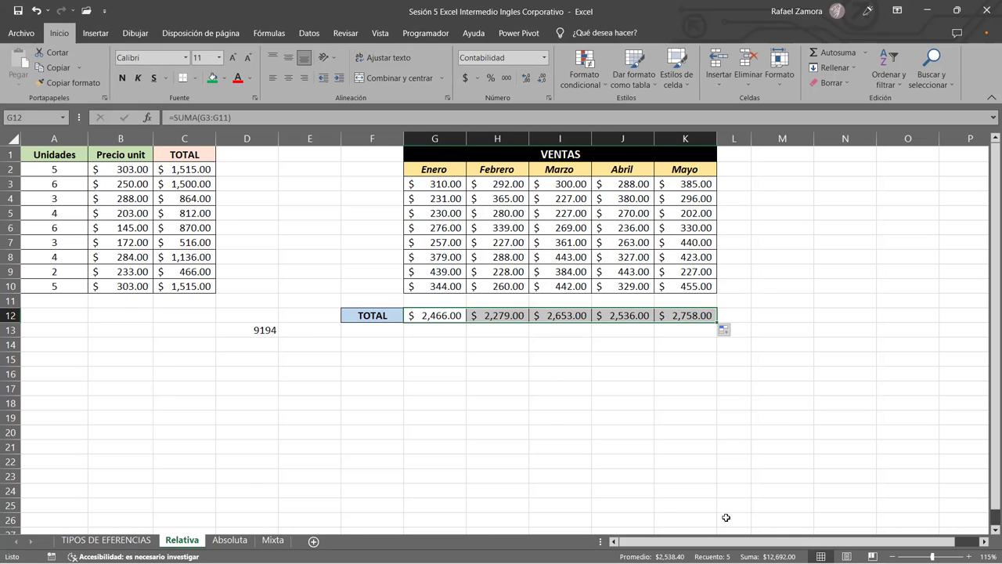
Delete the leftover 9194 value from D13
{"action": "left_click", "coordinate": [621, 462]}
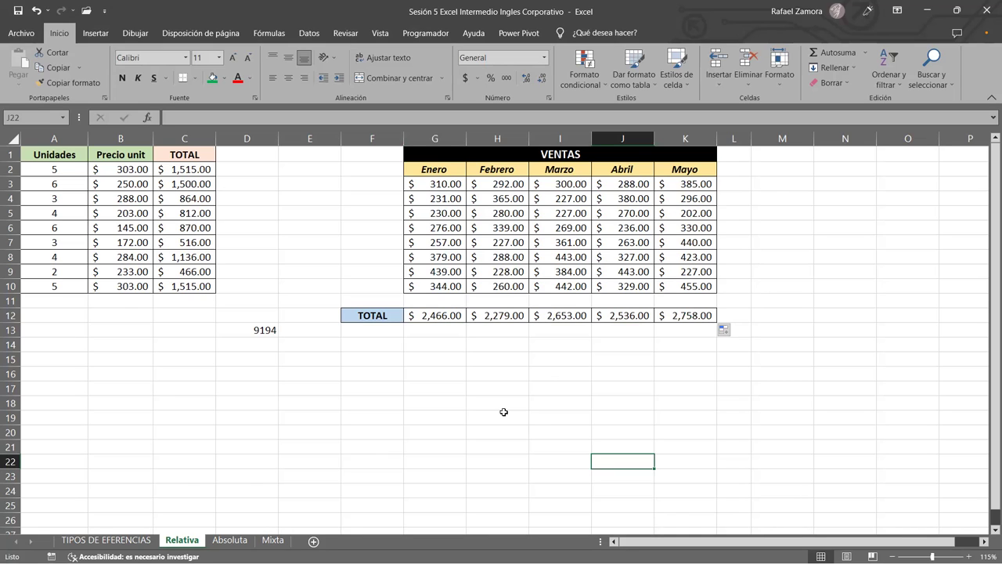
{"action": "left_click", "coordinate": [242, 328]}
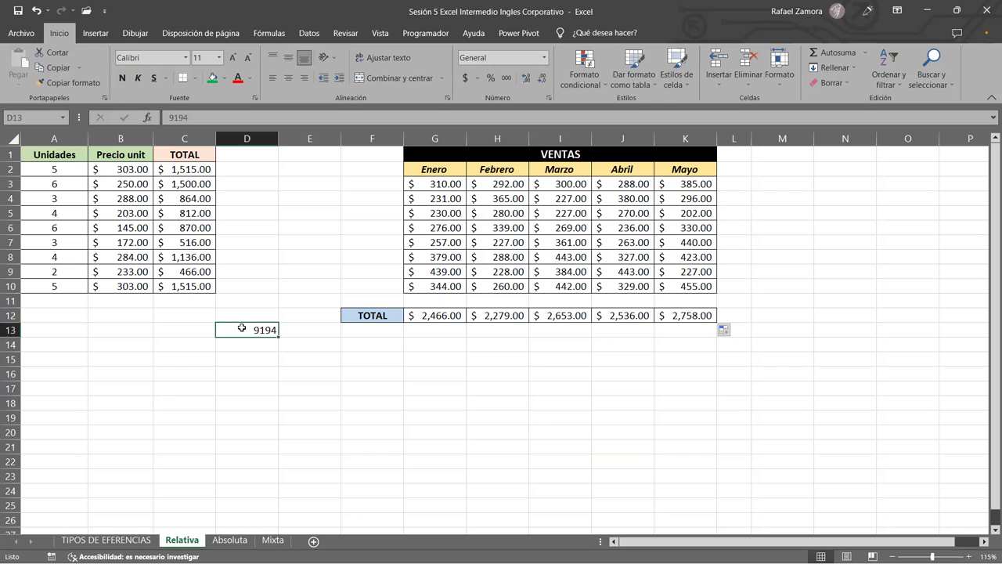
{"action": "key", "text": "Delete"}
Narrow columns R through X and put borders on every cell of S4:U9
{"action": "left_click", "coordinate": [986, 542]}
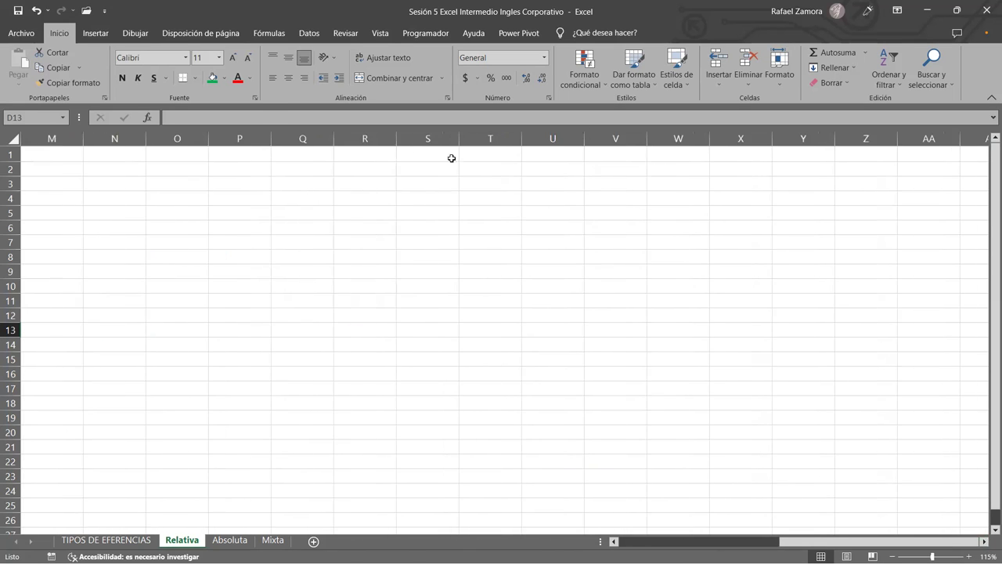
{"action": "left_click", "coordinate": [365, 139]}
{"action": "left_click", "coordinate": [758, 159], "text": "shift"}
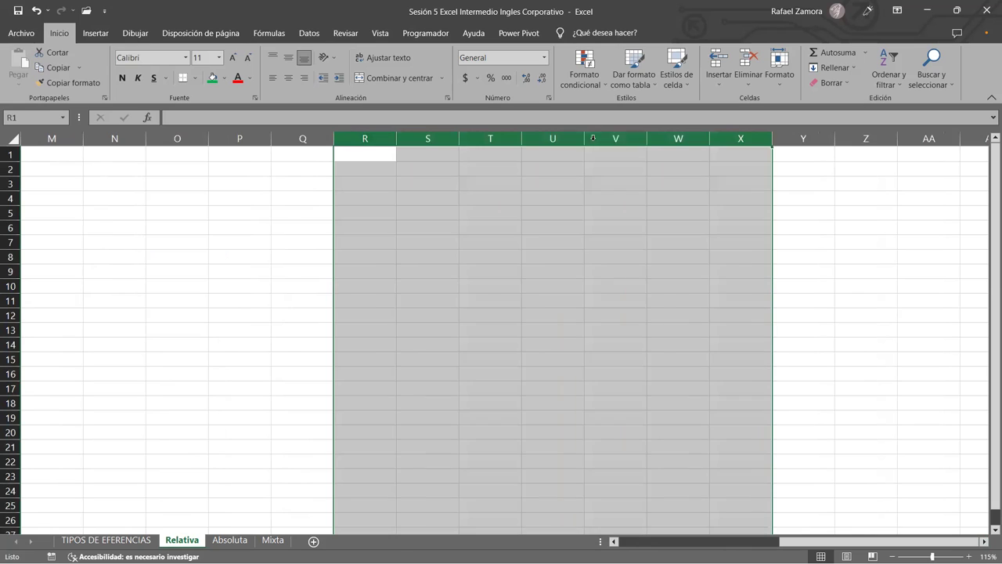
{"action": "left_click_drag", "start_coordinate": [563, 155], "coordinate": [564, 156]}
{"action": "mouse_move", "coordinate": [359, 199]}
{"action": "left_mouse_down"}
{"action": "mouse_move", "coordinate": [583, 346]}
{"action": "mouse_move", "coordinate": [605, 376]}
{"action": "mouse_move", "coordinate": [588, 377]}
{"action": "left_mouse_up"}
{"action": "mouse_move", "coordinate": [399, 198]}
{"action": "left_mouse_down"}
{"action": "mouse_move", "coordinate": [570, 366]}
{"action": "mouse_move", "coordinate": [580, 292]}
{"action": "mouse_move", "coordinate": [477, 270]}
{"action": "left_mouse_up"}
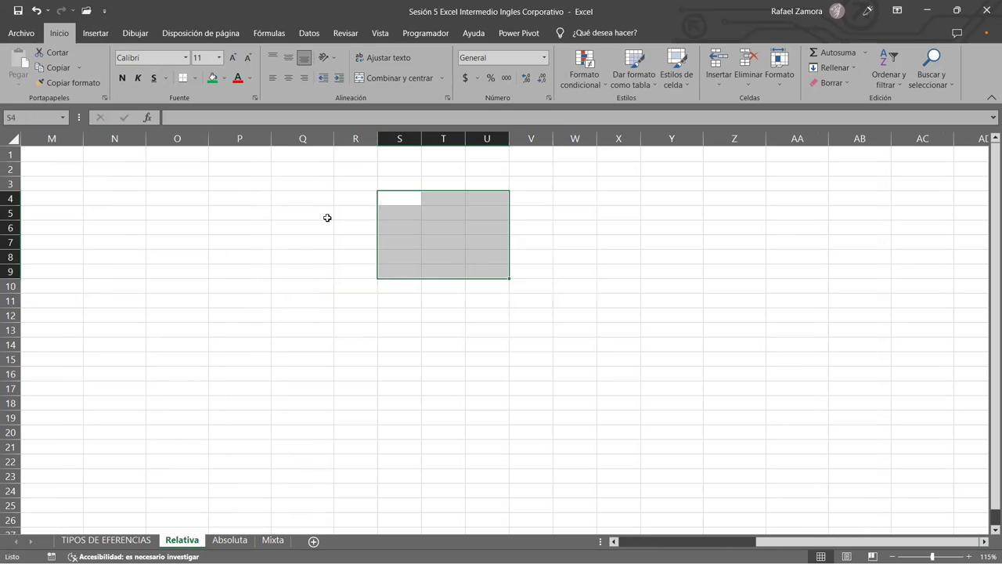
{"action": "left_click", "coordinate": [196, 79]}
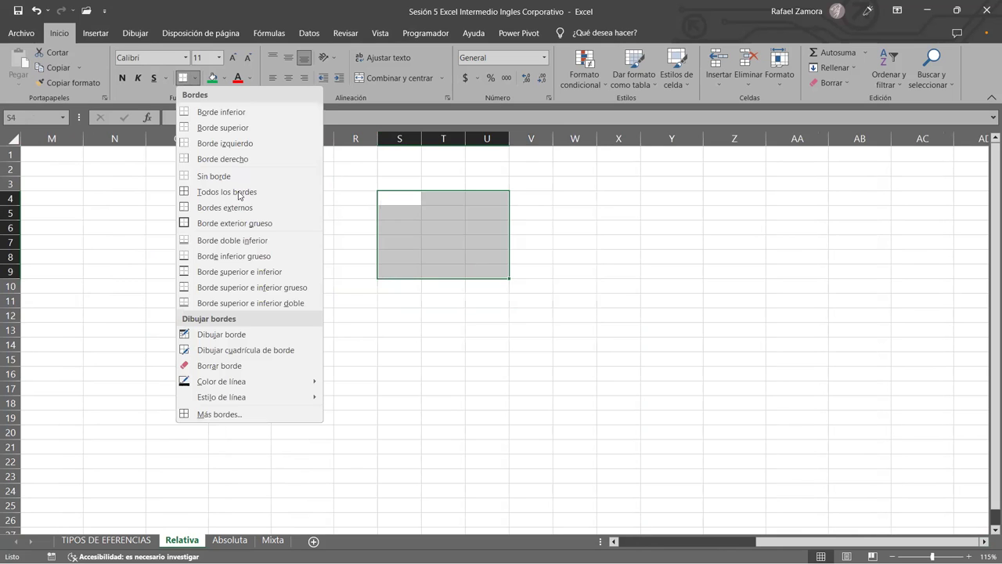
{"action": "left_click", "coordinate": [239, 195]}
Enter =ALEATORIO.ENTRE(100,800) in S4 and centre it
{"action": "left_click", "coordinate": [410, 199]}
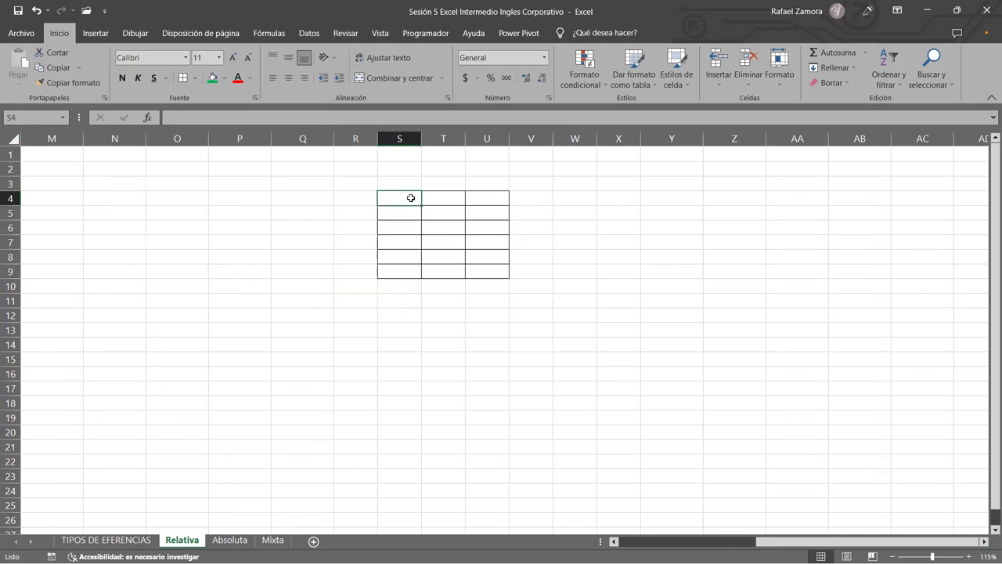
{"action": "type", "text": "="}
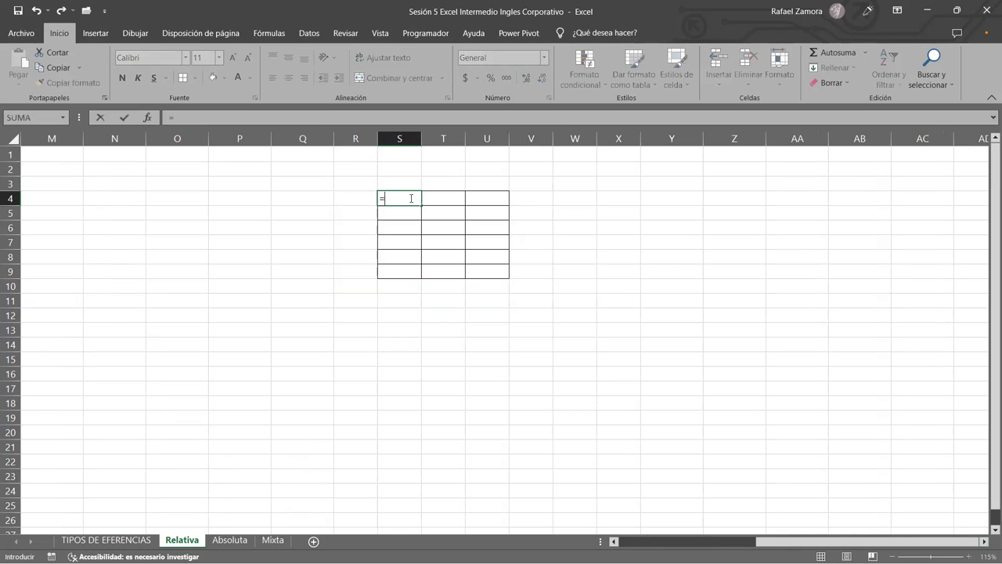
{"action": "type", "text": "ale"}
{"action": "key", "text": "Down"}
{"action": "key", "text": "Tab"}
{"action": "type", "text": "100,800"}
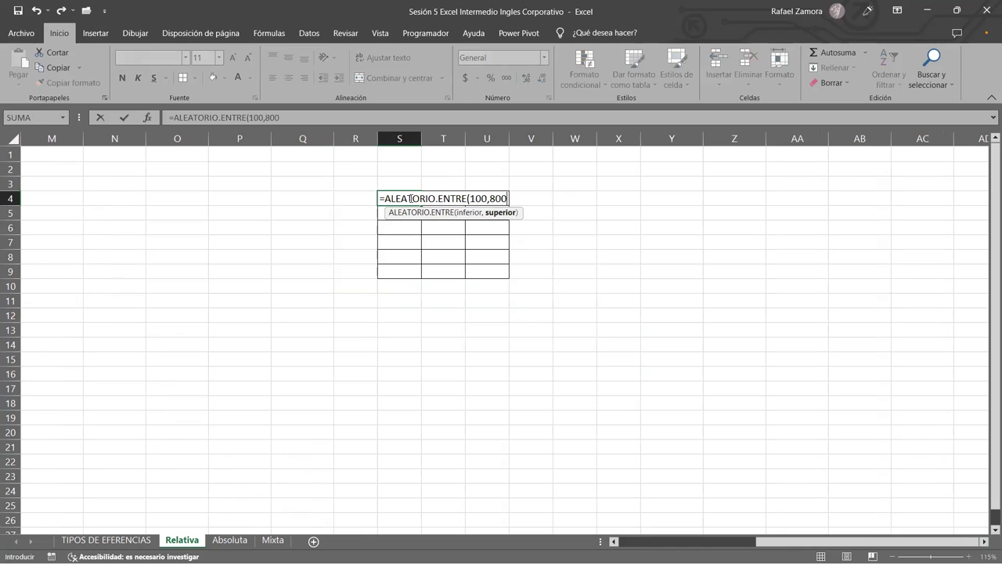
{"action": "key", "text": "ctrl+Return"}
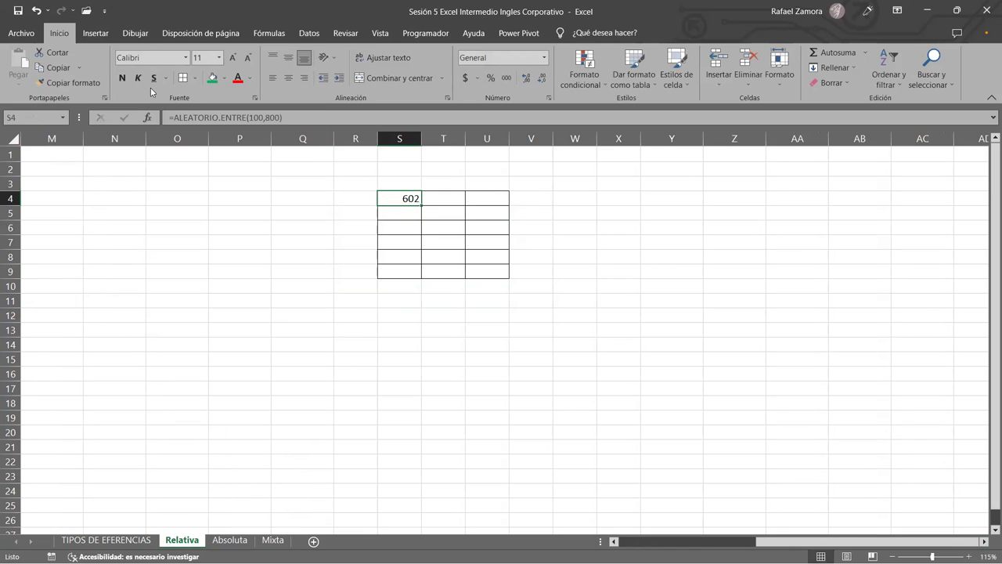
{"action": "left_click", "coordinate": [287, 79]}
Fill the random formula across S4:U9 and paste the block back as fixed values
{"action": "mouse_move", "coordinate": [419, 205]}
{"action": "left_mouse_down"}
{"action": "mouse_move", "coordinate": [421, 280]}
{"action": "mouse_move", "coordinate": [528, 282]}
{"action": "left_mouse_up"}
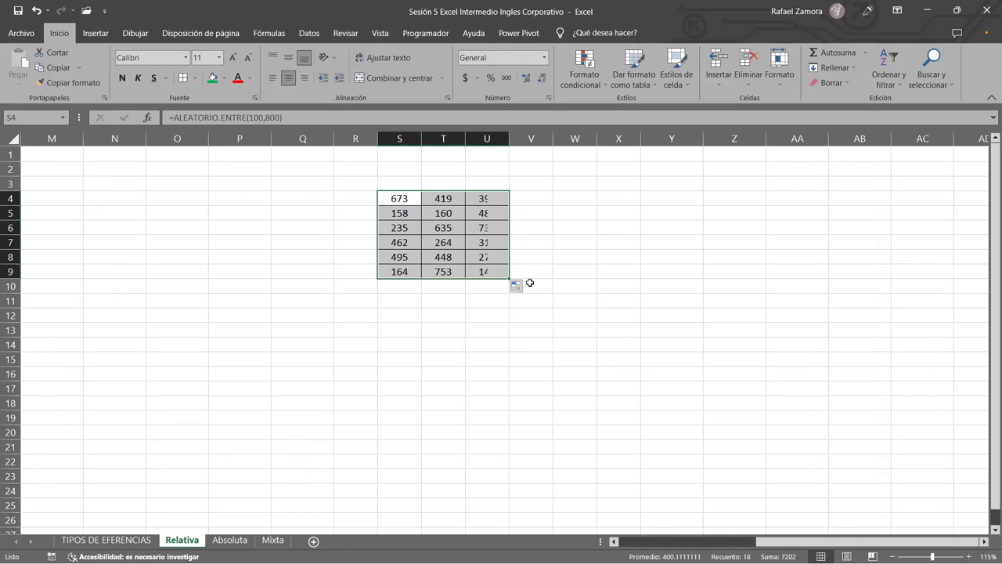
{"action": "key", "text": "ctrl+c"}
{"action": "right_click", "coordinate": [440, 198]}
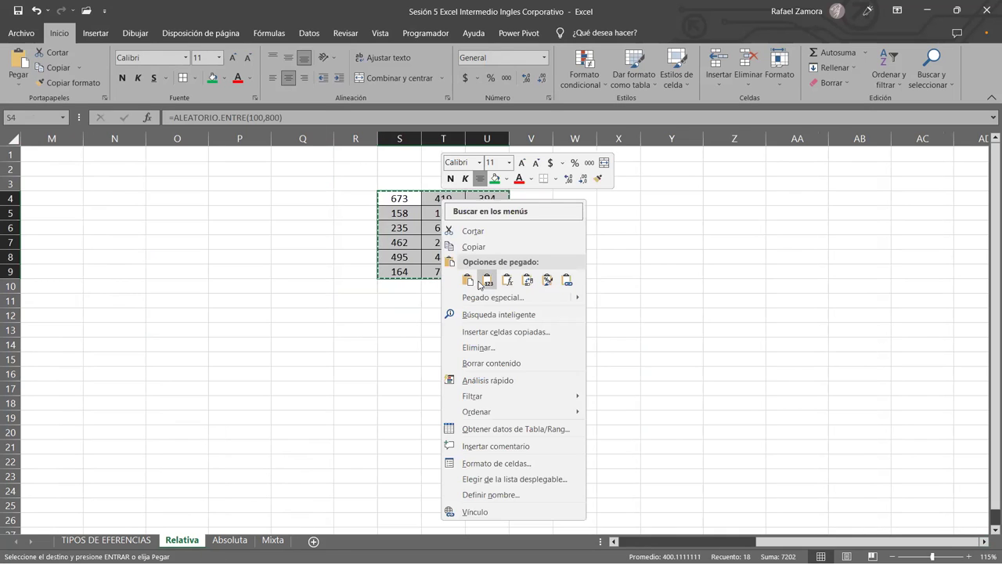
{"action": "left_click", "coordinate": [488, 280]}
{"action": "left_click", "coordinate": [397, 315]}
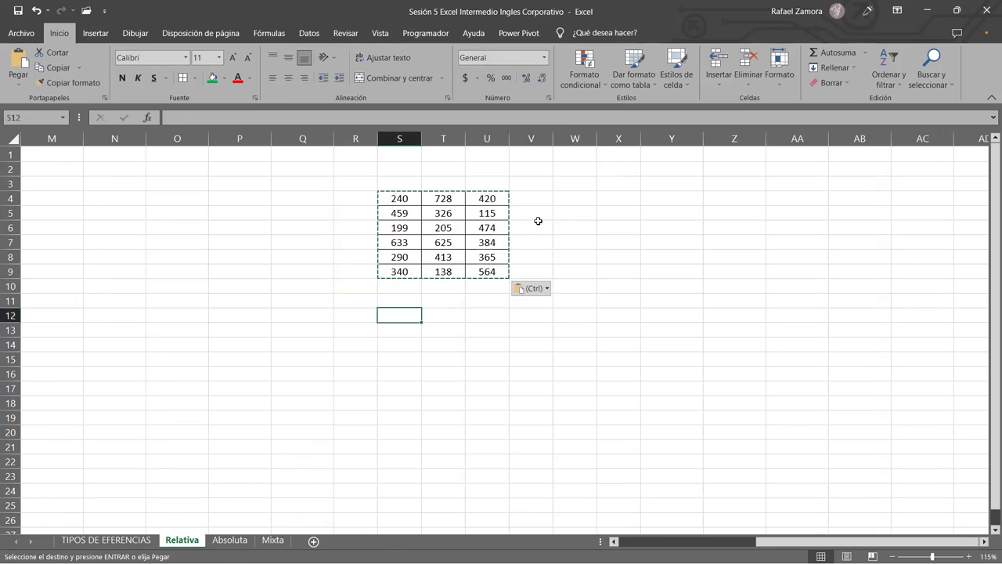
{"action": "left_click", "coordinate": [577, 197]}
Enter the row total =SUMA(S4:U4) in W4 and copy it down to W9
{"action": "type", "text": "="}
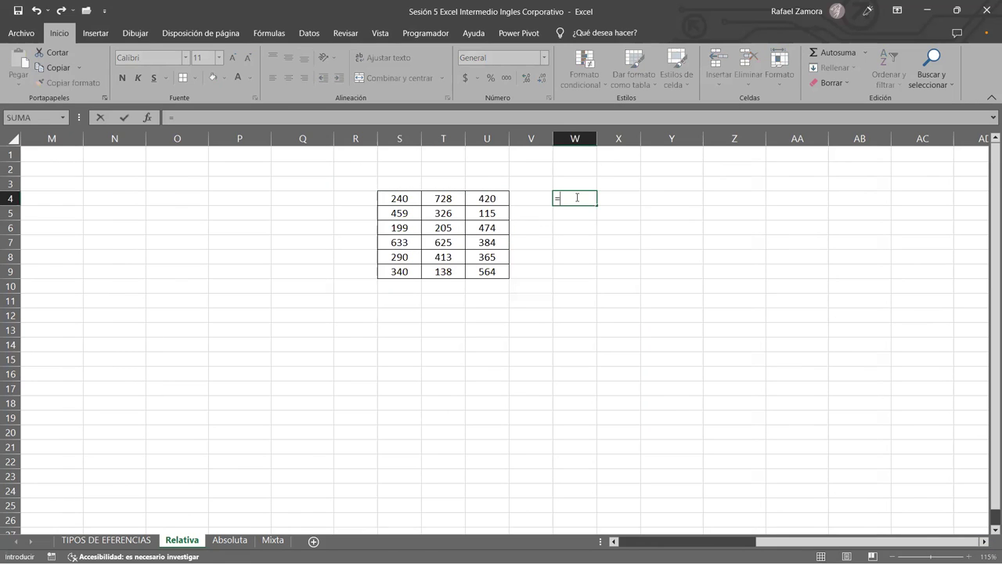
{"action": "type", "text": "SUMA("}
{"action": "left_click", "coordinate": [413, 200]}
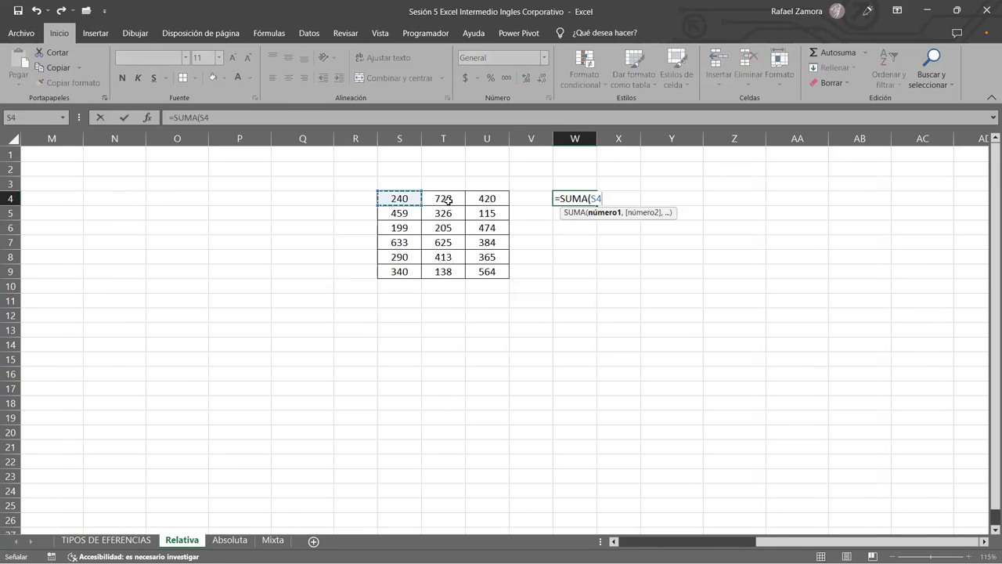
{"action": "left_click_drag", "start_coordinate": [468, 201], "coordinate": [468, 202]}
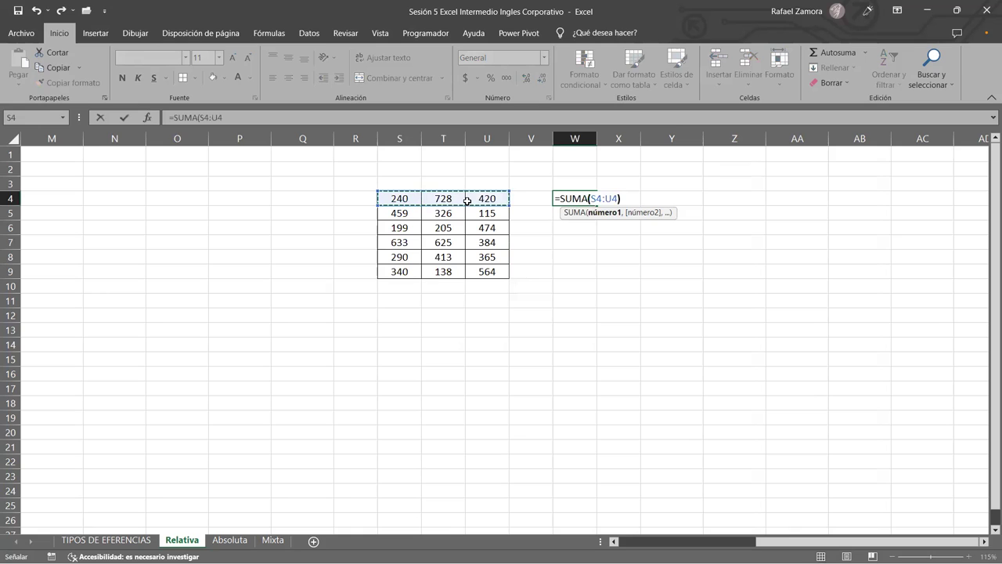
{"action": "key", "text": "Return"}
{"action": "left_click", "coordinate": [586, 199]}
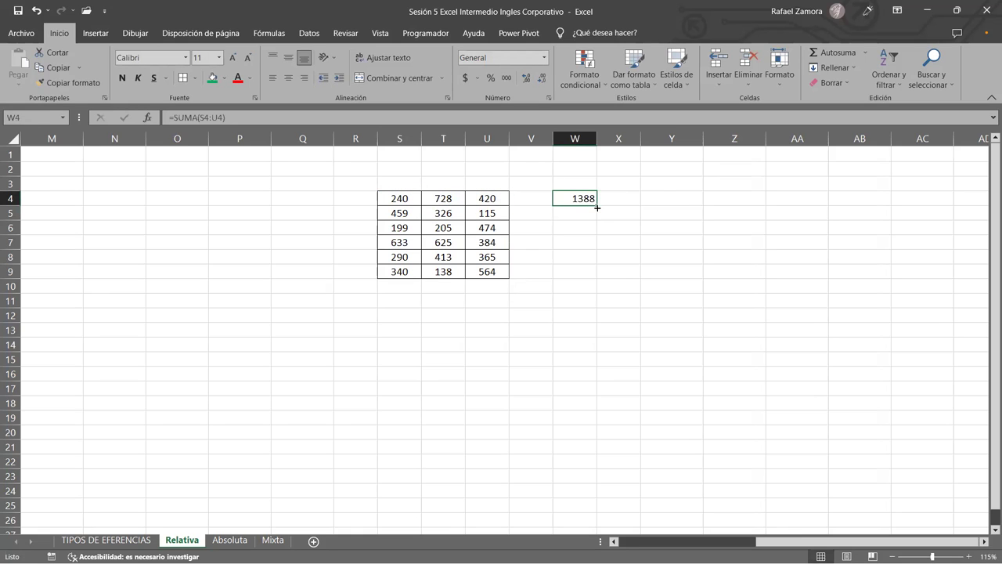
{"action": "left_click_drag", "start_coordinate": [597, 207], "coordinate": [588, 279]}
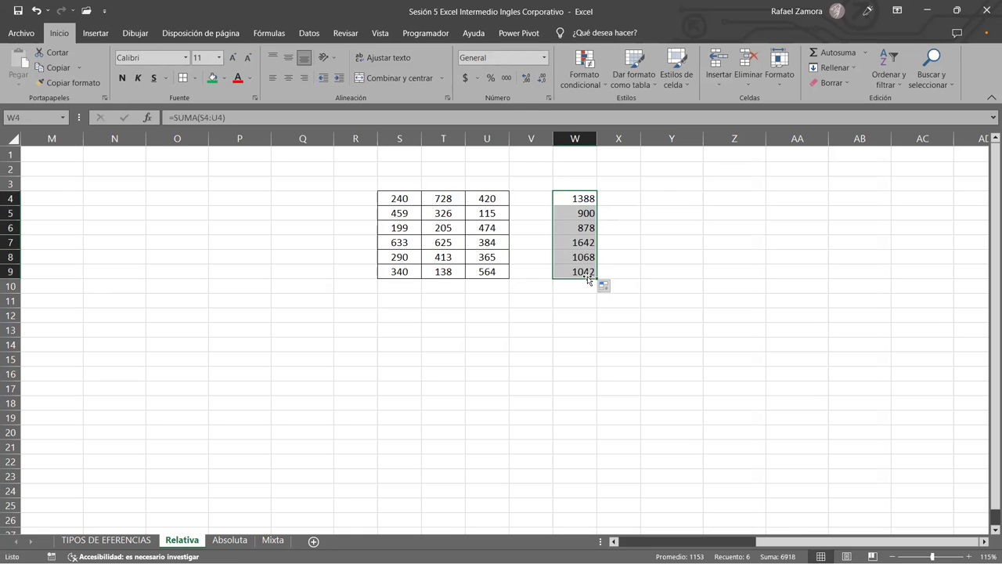
{"action": "left_click", "coordinate": [505, 228]}
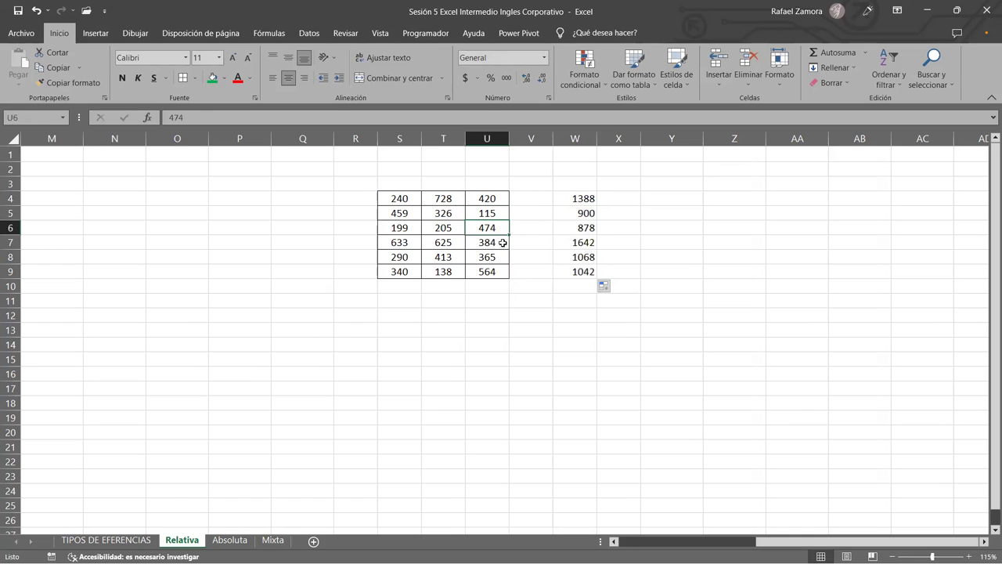
Enter the column total =SUMA(S4:S9) in S11 and copy it across to U11
{"action": "left_click", "coordinate": [413, 302]}
{"action": "left_click_drag", "start_coordinate": [571, 199], "coordinate": [585, 273]}
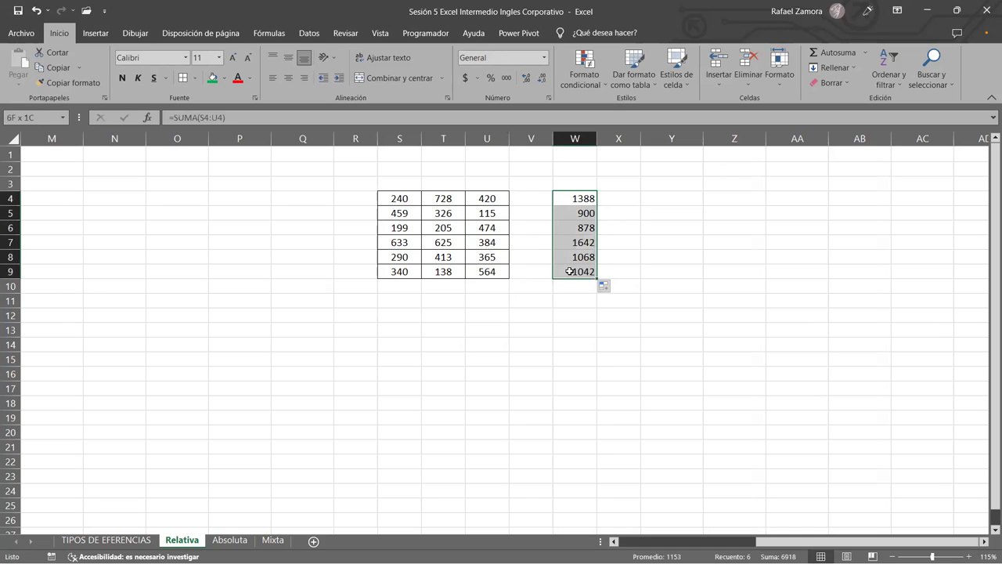
{"action": "left_click", "coordinate": [401, 304]}
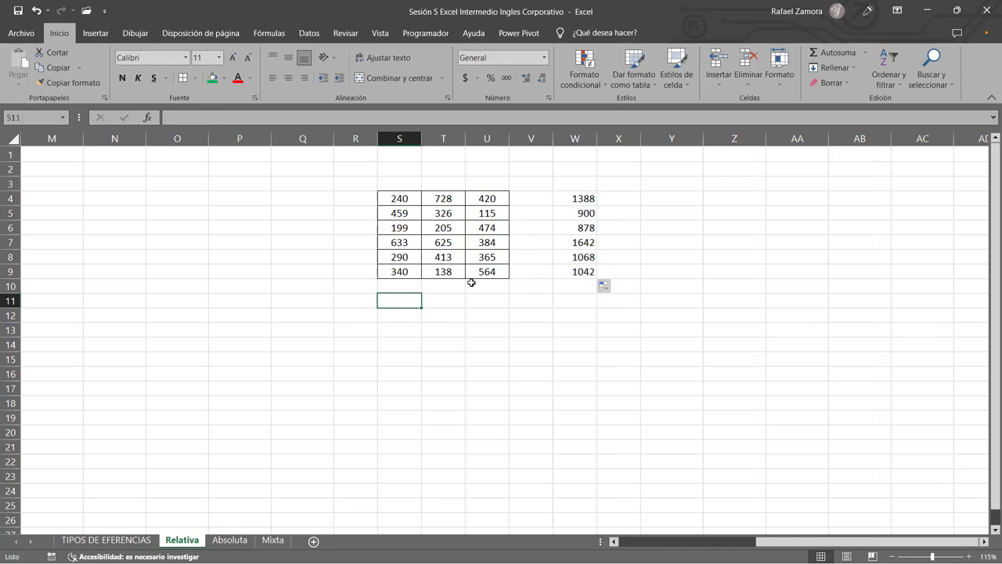
{"action": "type", "text": "=suma"}
{"action": "key", "text": "Tab"}
{"action": "left_click", "coordinate": [402, 199]}
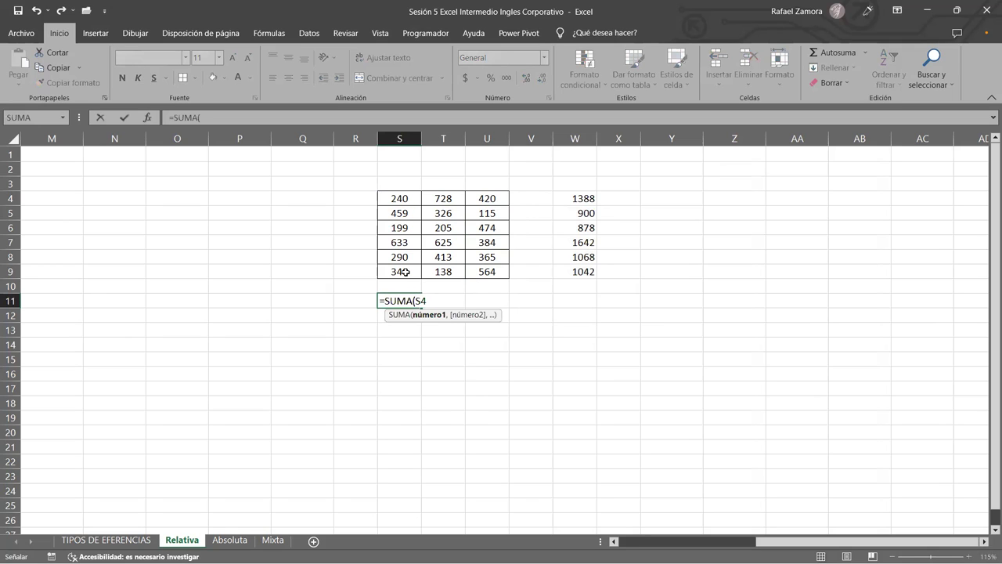
{"action": "left_click_drag", "start_coordinate": [402, 199], "coordinate": [406, 272]}
{"action": "type", "text": ")"}
{"action": "key", "text": "Return"}
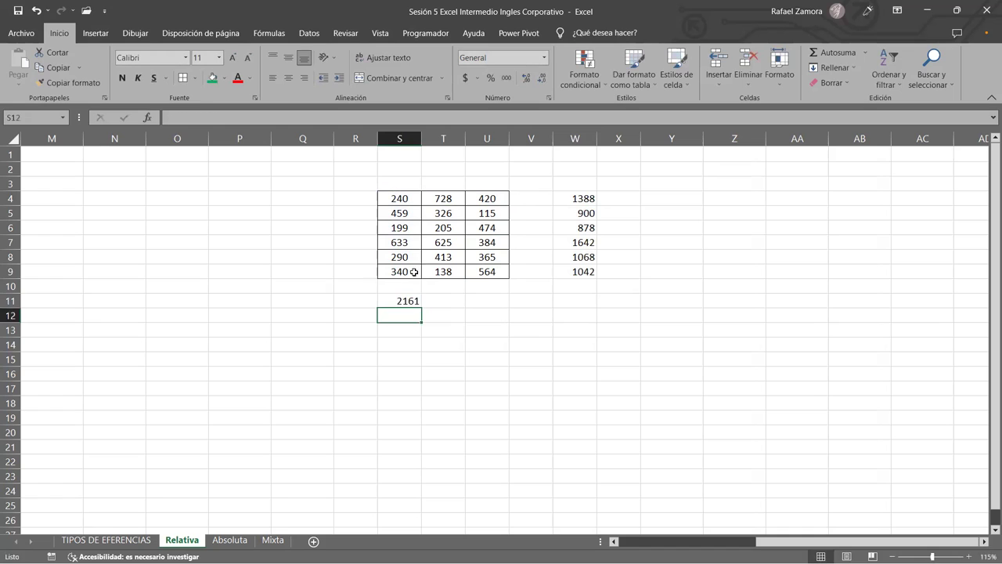
{"action": "left_click", "coordinate": [421, 303]}
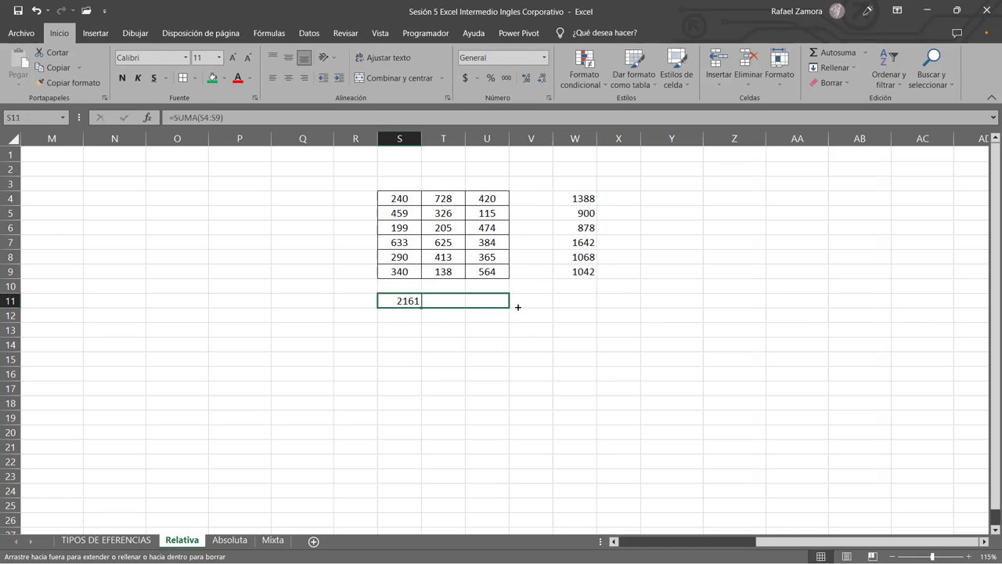
{"action": "left_click_drag", "start_coordinate": [421, 307], "coordinate": [513, 311]}
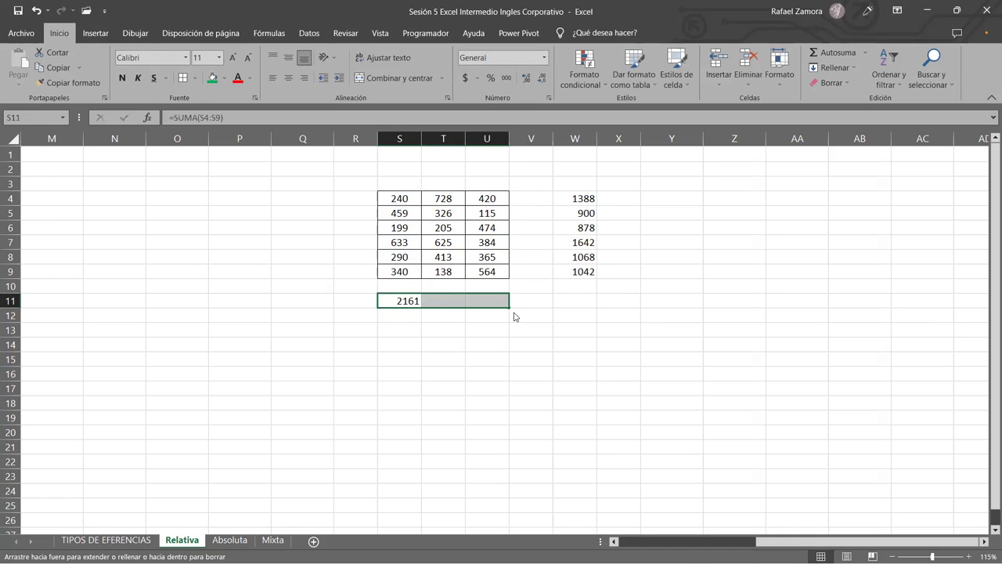
{"action": "left_click", "coordinate": [411, 298]}
Check the cell ranges used by the W4 and W9 row totals, committing W9
{"action": "left_click", "coordinate": [577, 198]}
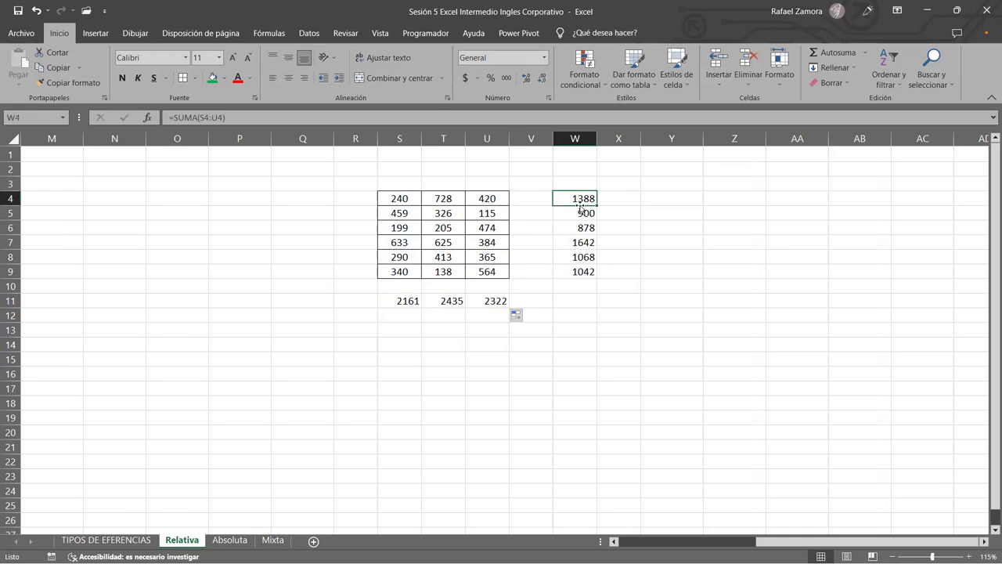
{"action": "key", "text": "F2"}
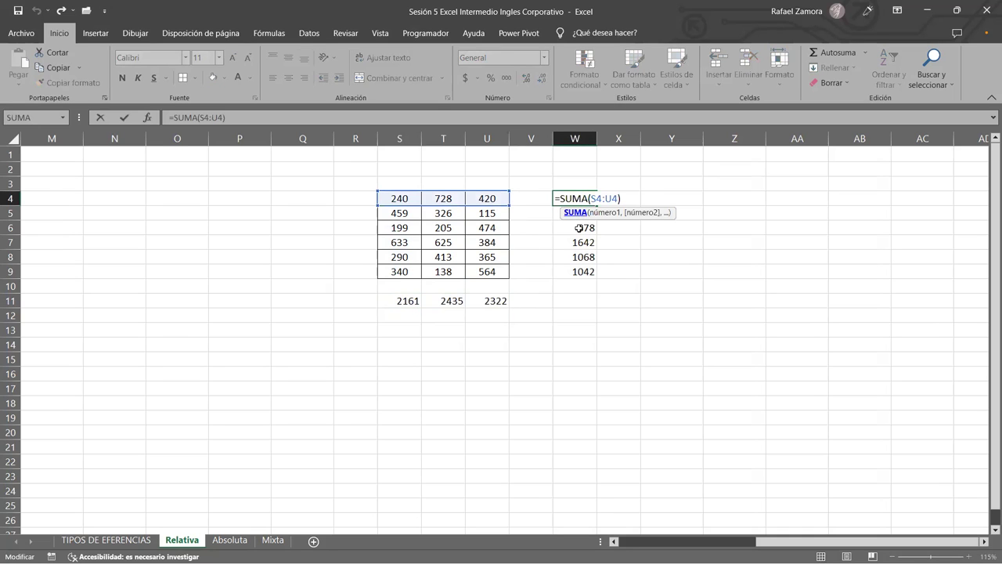
{"action": "double_click", "coordinate": [570, 272]}
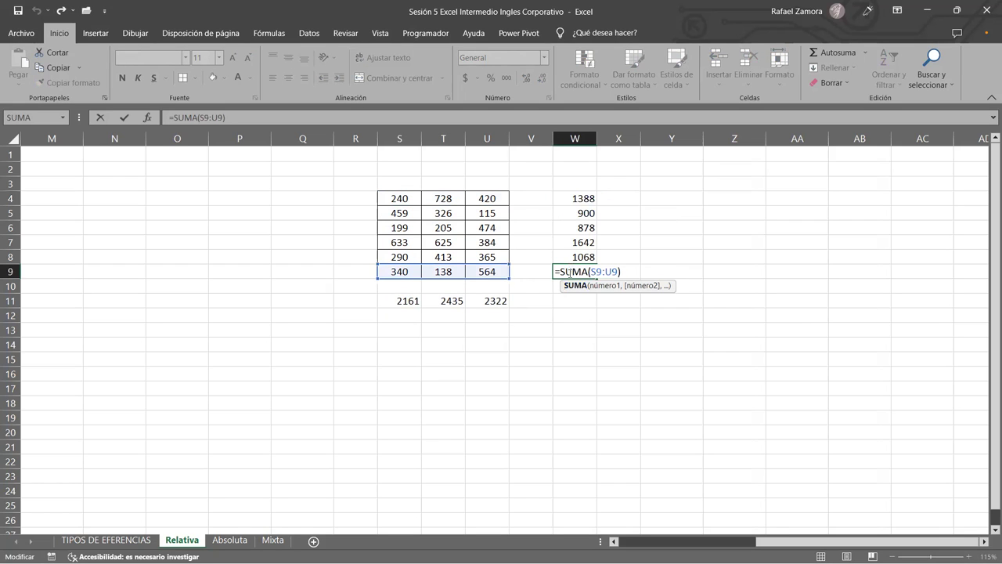
{"action": "left_click", "coordinate": [711, 286]}
{"action": "scroll", "coordinate": [711, 331], "scroll_direction": "up", "scroll_amount": 1}
{"action": "scroll", "coordinate": [711, 331], "scroll_direction": "up", "scroll_amount": 1}
{"action": "scroll", "coordinate": [741, 351], "scroll_direction": "up", "scroll_amount": 1}
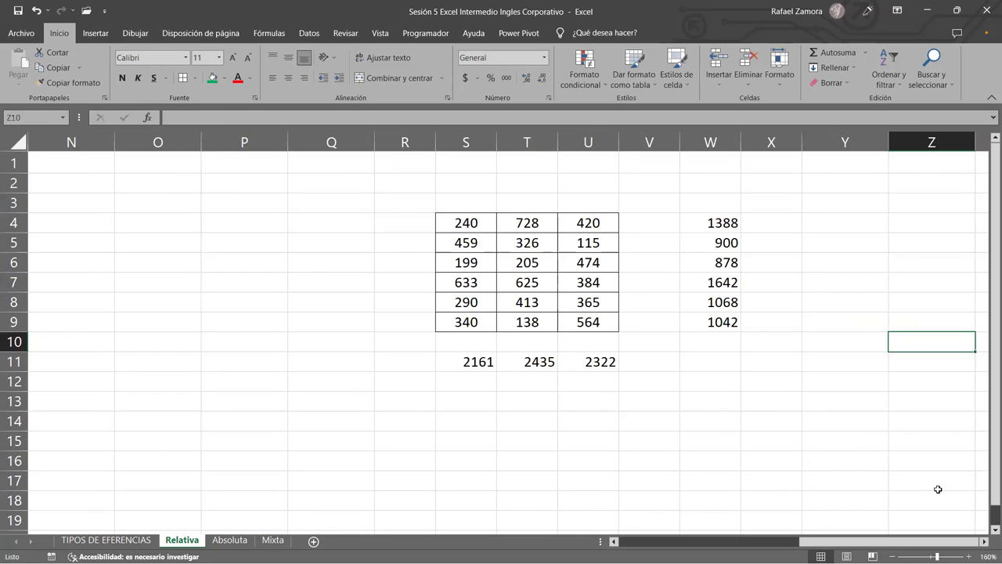
{"action": "left_click", "coordinate": [985, 543]}
{"action": "left_click", "coordinate": [984, 544]}
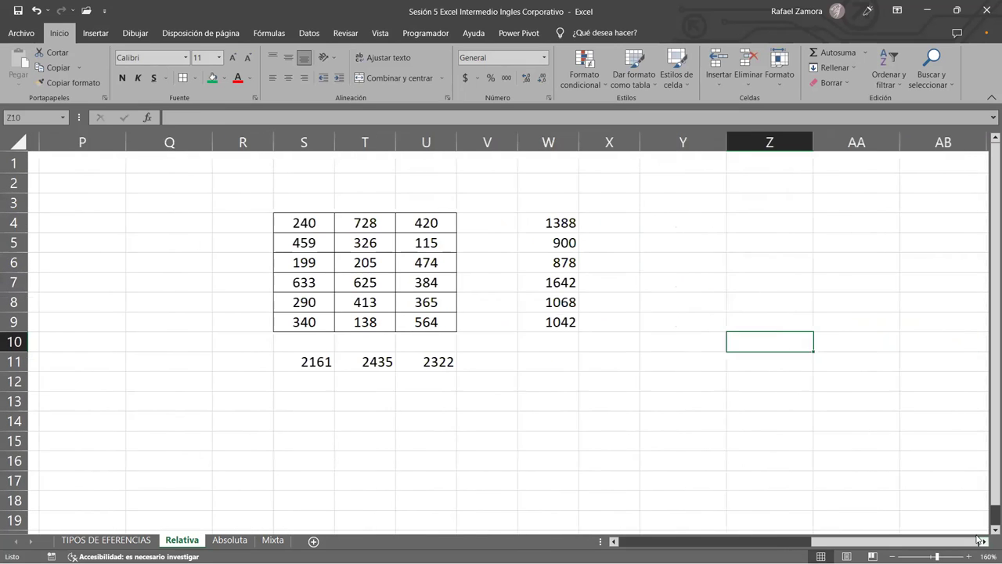
{"action": "left_click", "coordinate": [550, 223]}
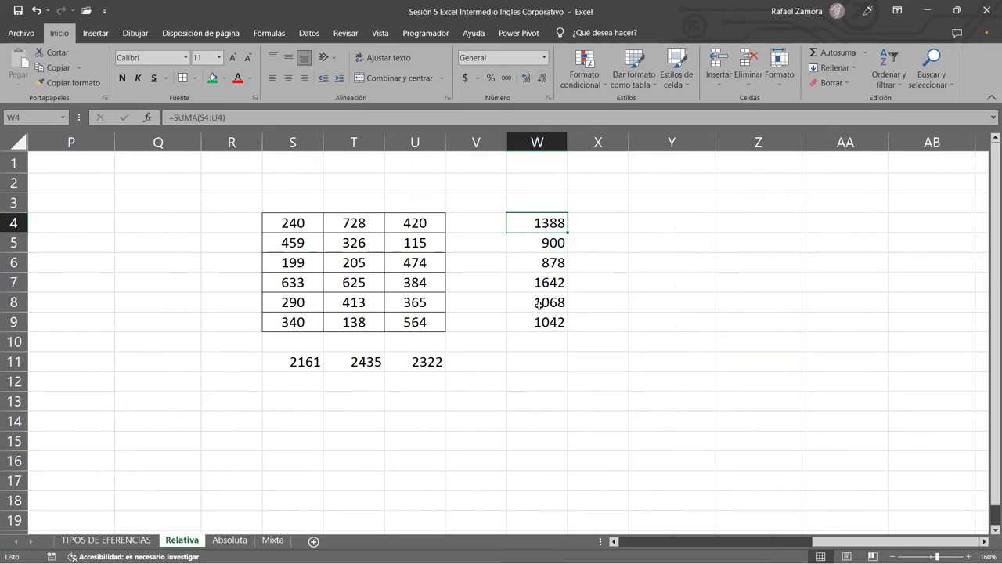
{"action": "double_click", "coordinate": [540, 319]}
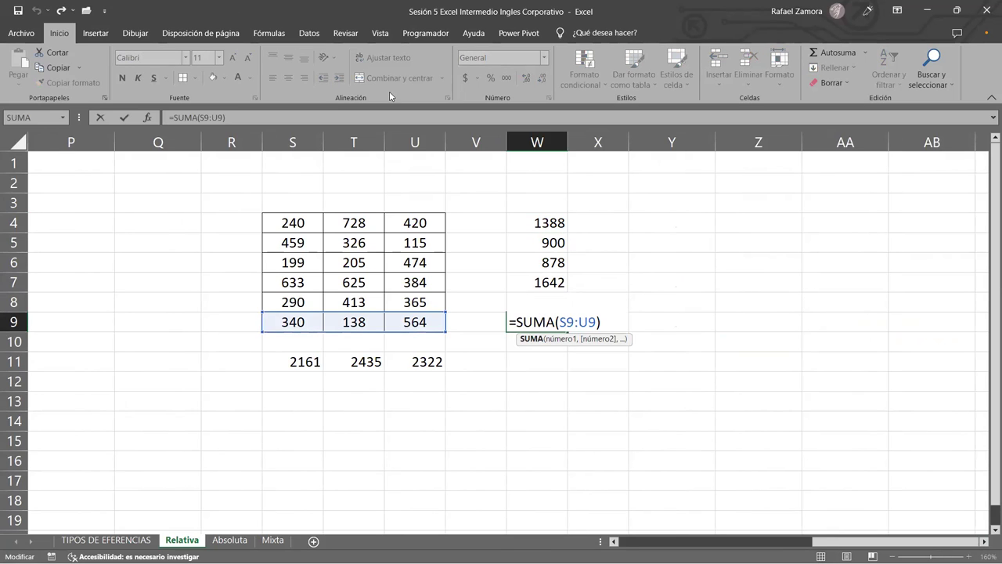
{"action": "key", "text": "ctrl+Return"}
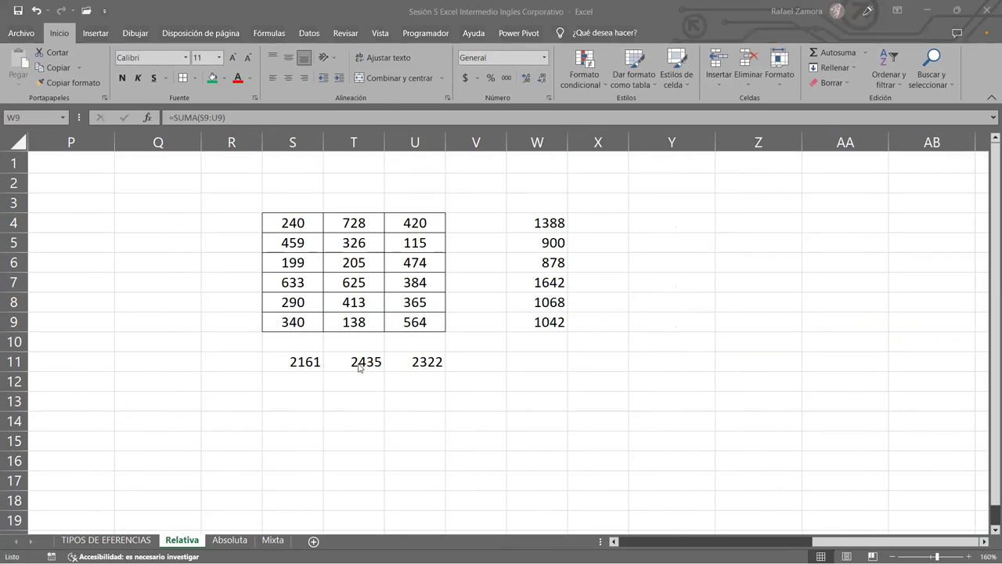
Check the S11 to U11 column total formulas, leaving U11 at 2322
{"action": "left_click", "coordinate": [297, 360]}
{"action": "key", "text": "F2"}
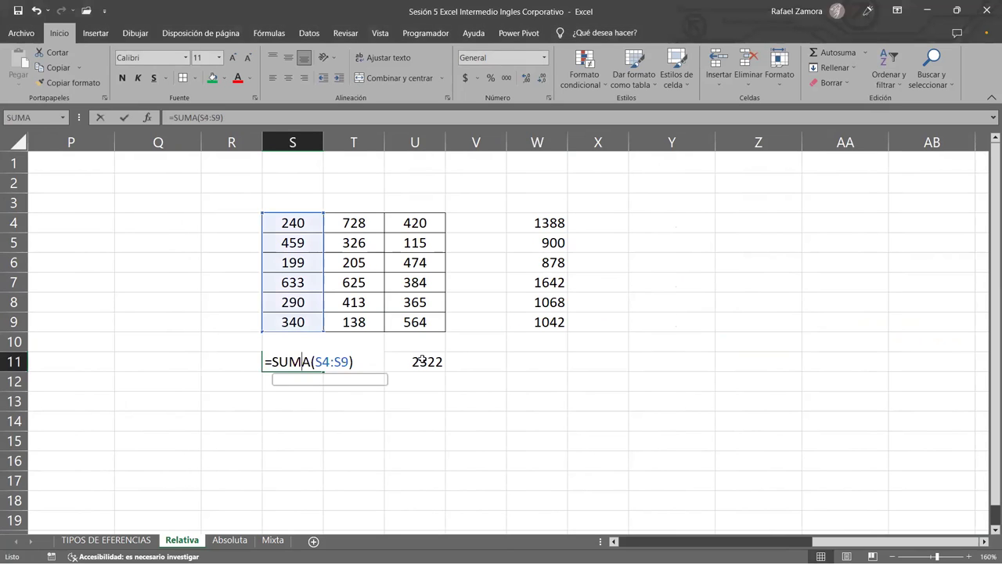
{"action": "key", "text": "Escape"}
{"action": "left_click", "coordinate": [374, 359]}
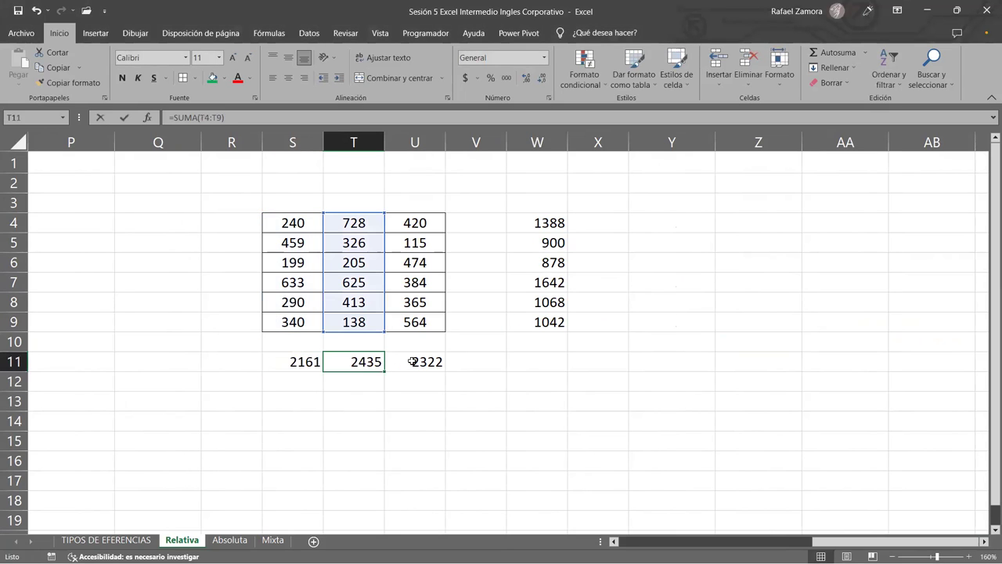
{"action": "double_click", "coordinate": [439, 359]}
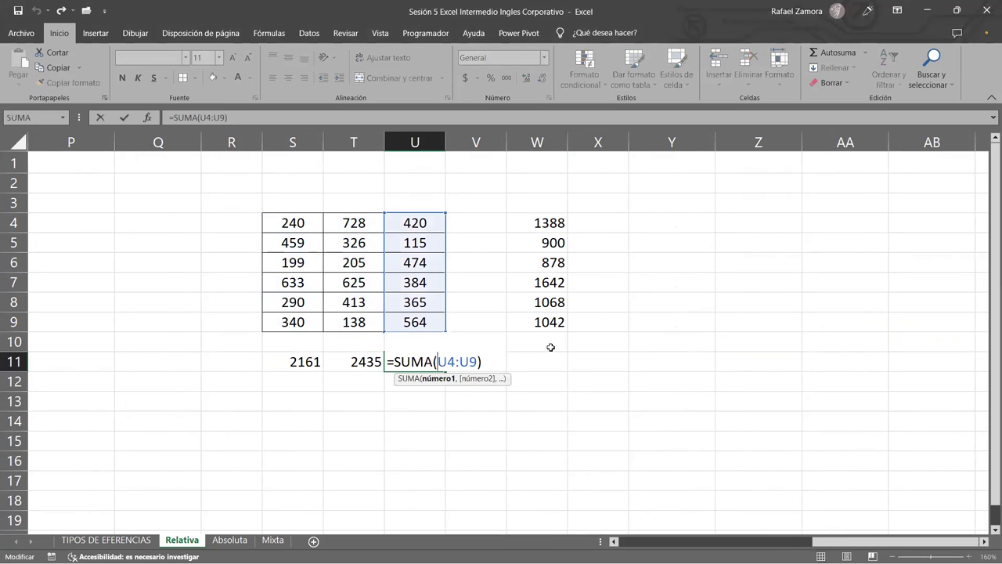
{"action": "key", "text": "Escape"}
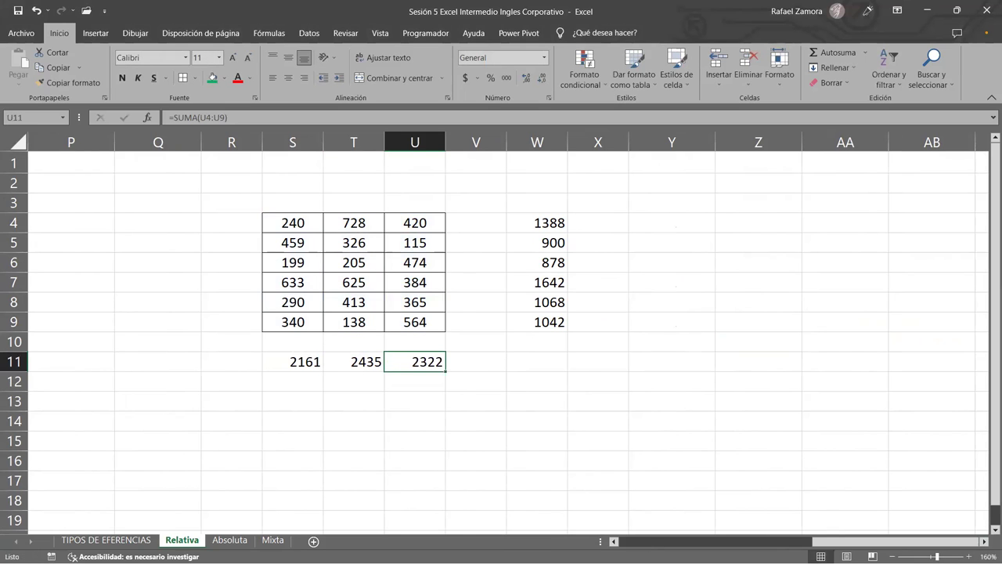
Scroll back to column A and switch to the Absoluta sheet
{"action": "scroll", "coordinate": [501, 313], "scroll_direction": "left", "scroll_amount": 3}
{"action": "scroll", "coordinate": [465, 449], "scroll_direction": "left", "scroll_amount": 3}
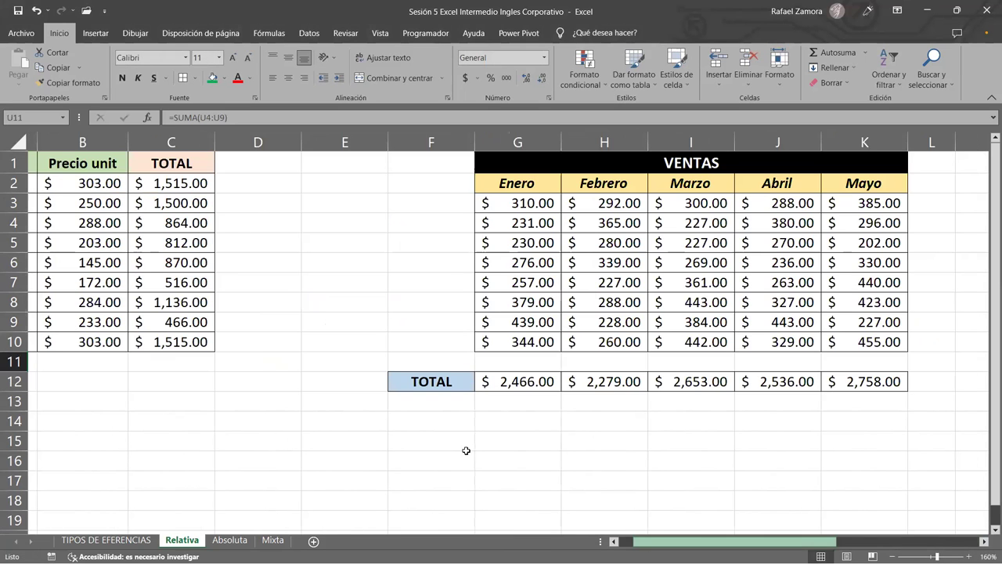
{"action": "scroll", "coordinate": [423, 442], "scroll_direction": "down", "scroll_amount": 3}
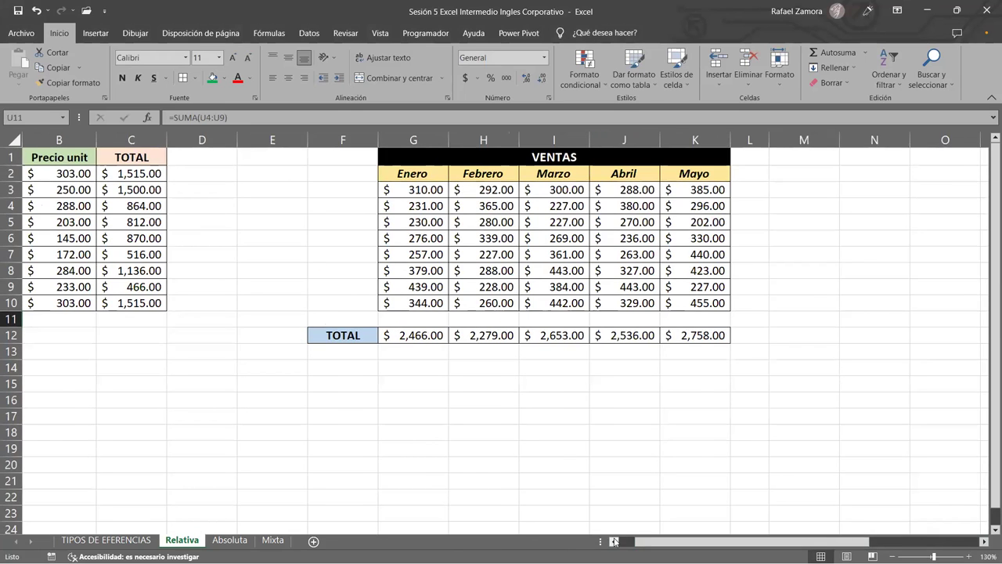
{"action": "left_click", "coordinate": [615, 541]}
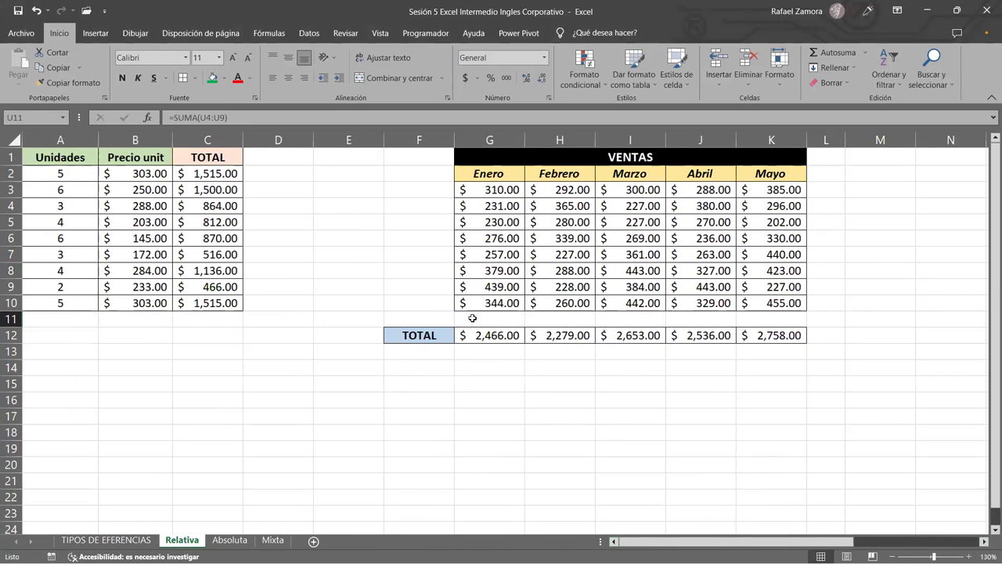
{"action": "left_click", "coordinate": [228, 540]}
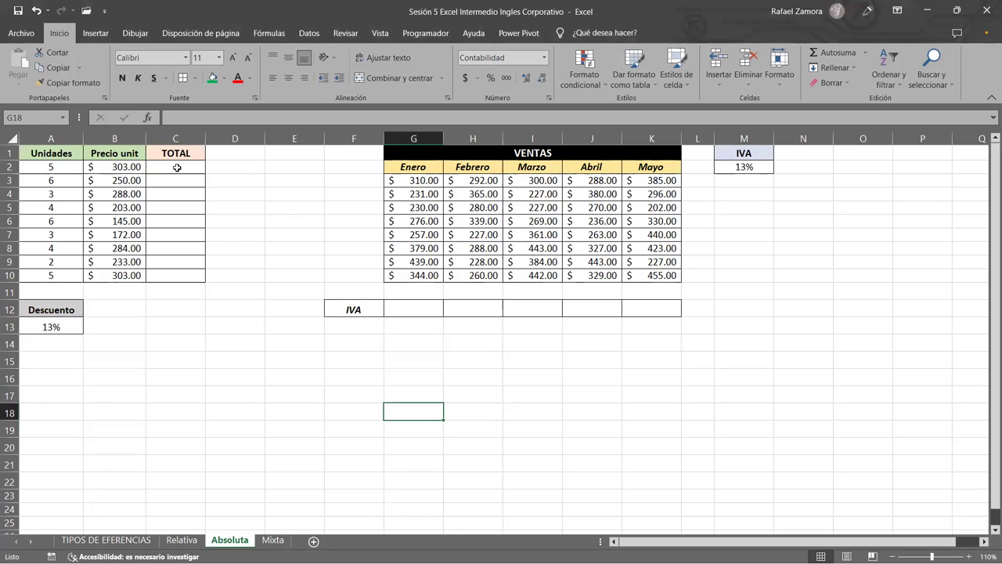
Enter =A2*B2 in TOTAL cell C2 and fill it down to C10
{"action": "left_click", "coordinate": [177, 168]}
{"action": "type", "text": "="}
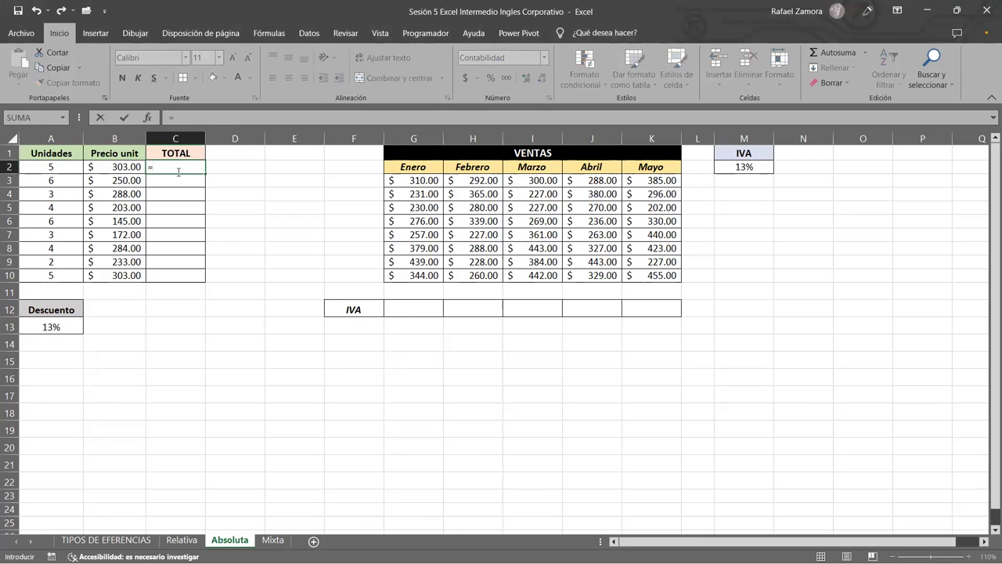
{"action": "left_click", "coordinate": [51, 167]}
{"action": "type", "text": "*"}
{"action": "left_click", "coordinate": [125, 167]}
{"action": "key", "text": "Return"}
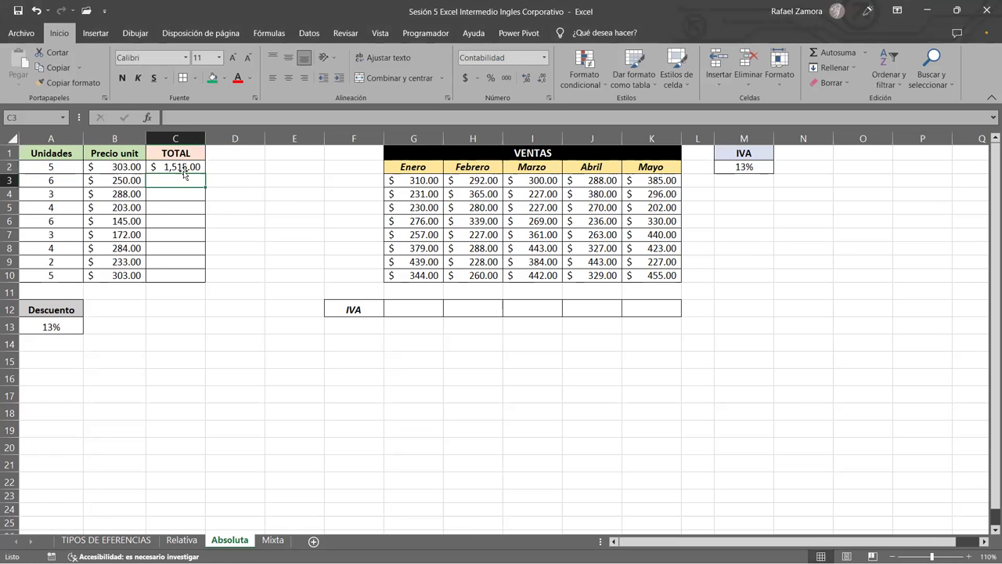
{"action": "left_click", "coordinate": [192, 170]}
{"action": "left_click_drag", "start_coordinate": [205, 173], "coordinate": [213, 281]}
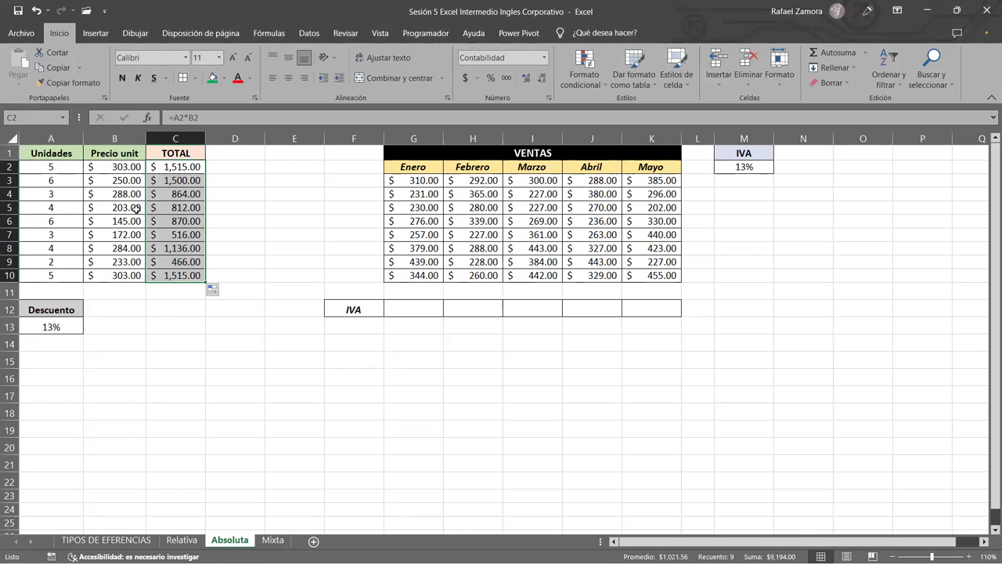
Set the Descuento rate in A13 to 5% and review C2's formula
{"action": "left_click", "coordinate": [43, 327]}
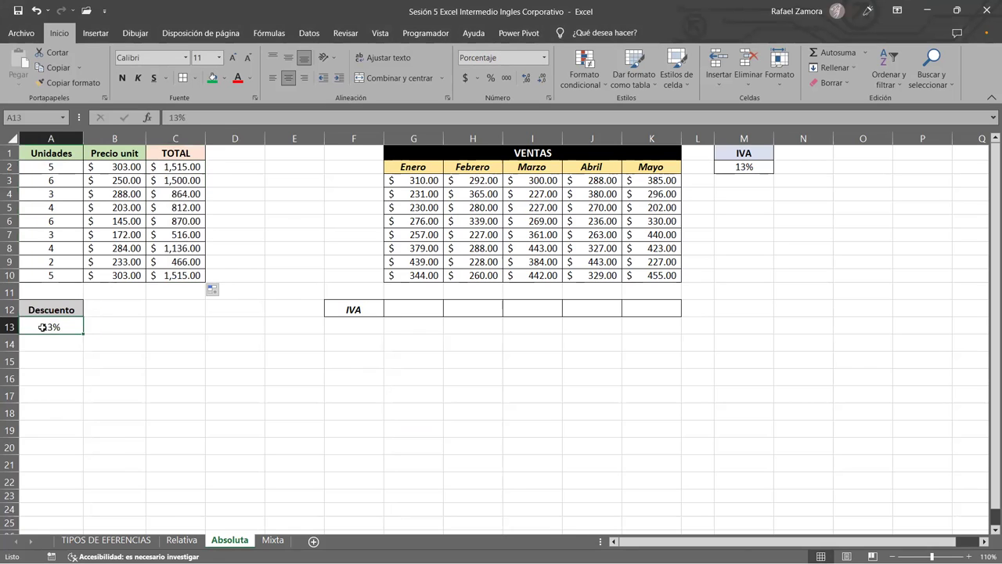
{"action": "type", "text": "5"}
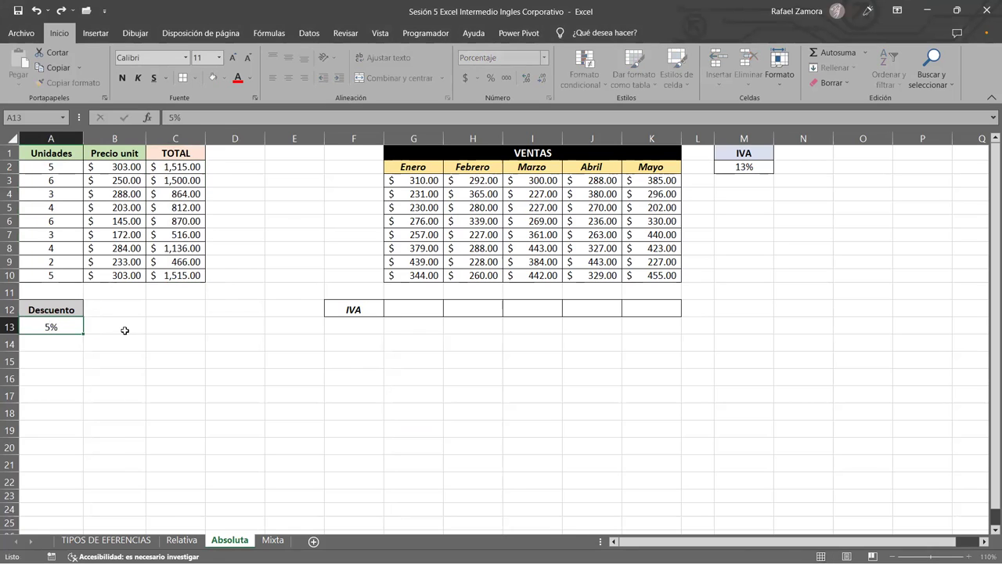
{"action": "key", "text": "Return"}
{"action": "left_click", "coordinate": [49, 329]}
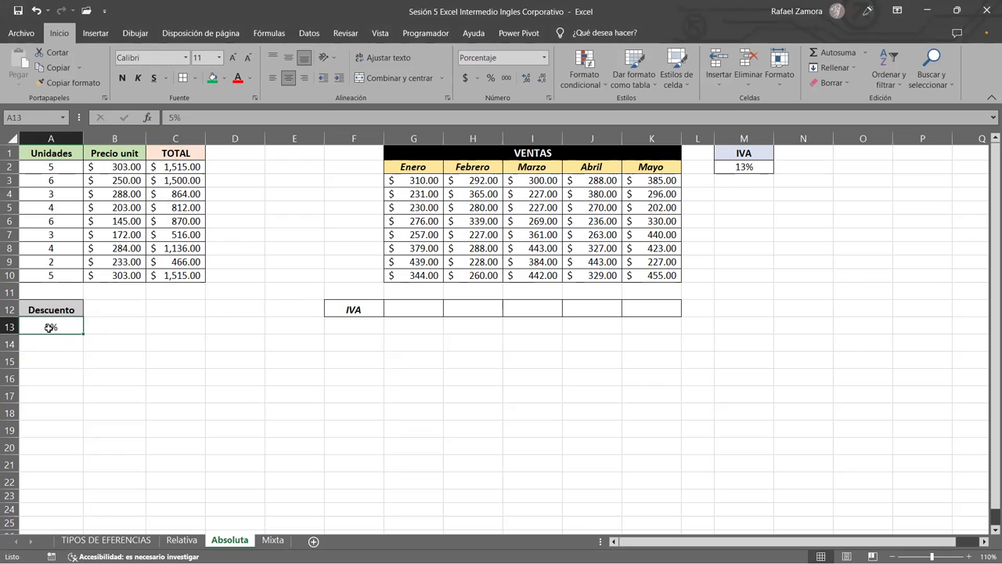
{"action": "left_click", "coordinate": [191, 166]}
{"action": "double_click", "coordinate": [191, 166]}
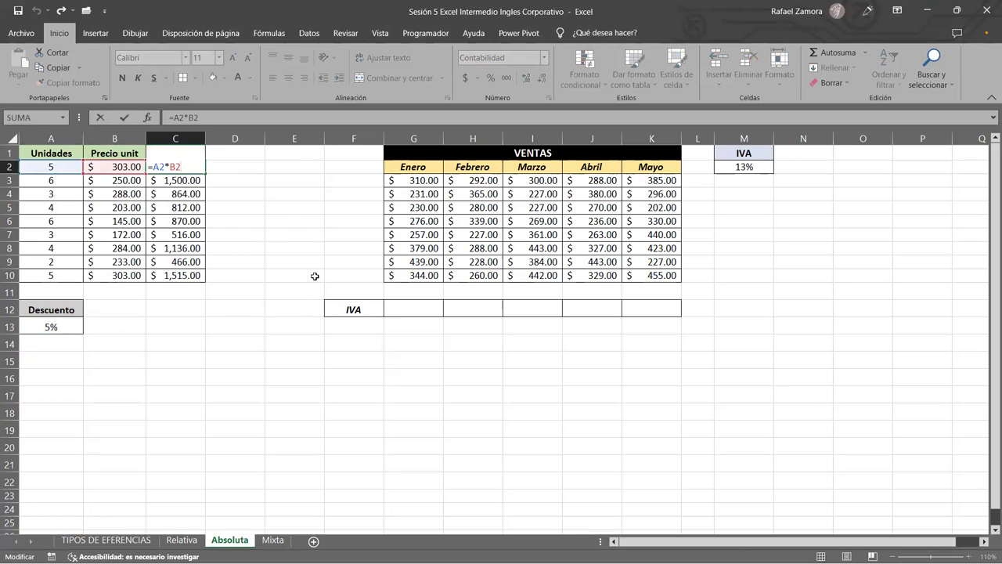
{"action": "key", "text": "Escape"}
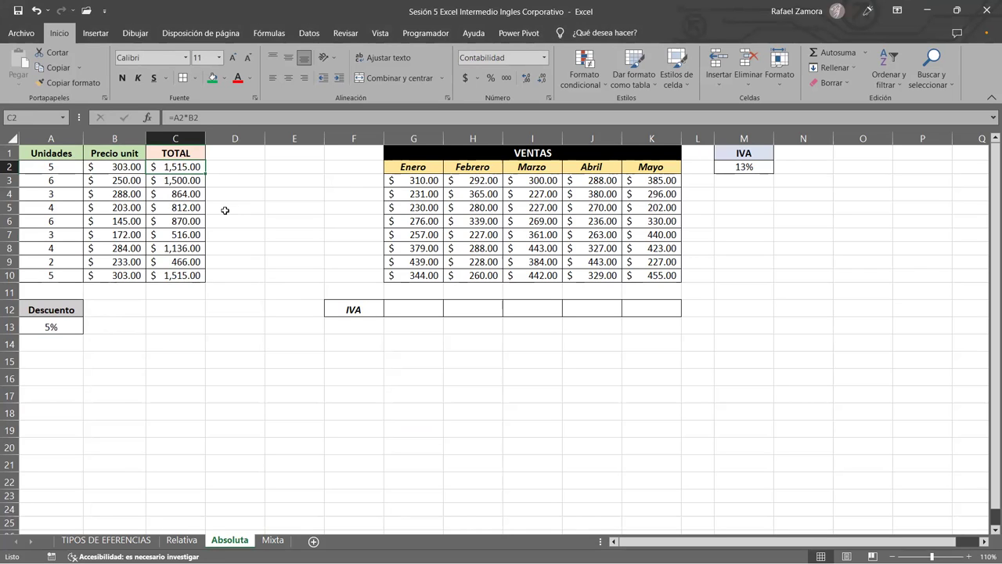
{"action": "left_click_drag", "start_coordinate": [66, 166], "coordinate": [204, 167]}
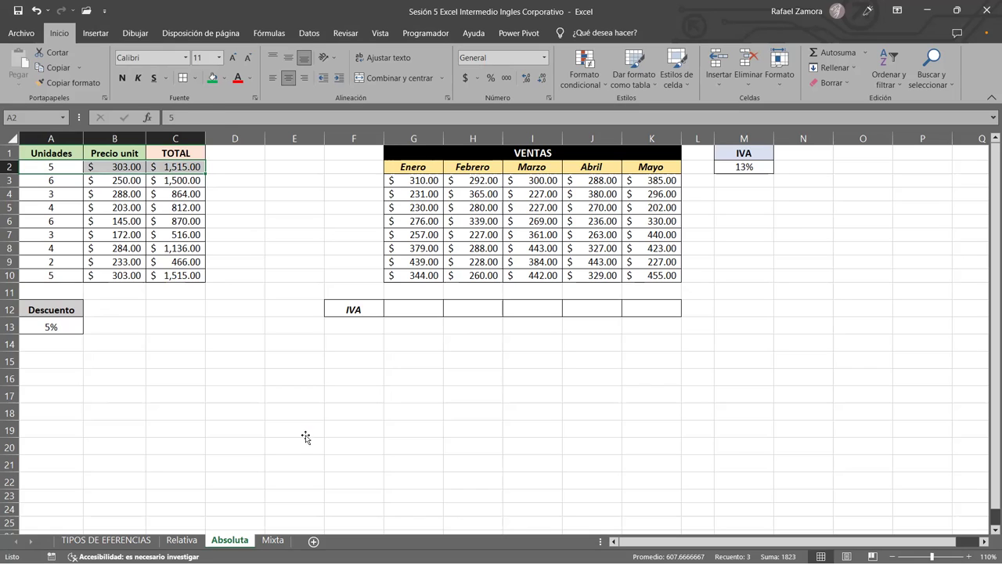
Clear the existing TOTAL values in C2:C12
{"action": "left_click", "coordinate": [306, 437]}
{"action": "left_click_drag", "start_coordinate": [176, 168], "coordinate": [182, 311]}
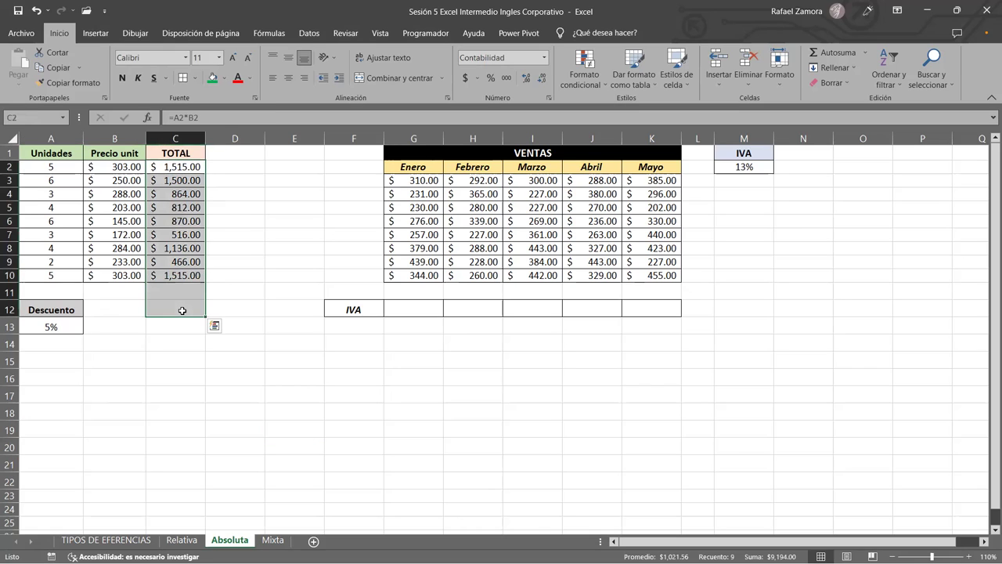
{"action": "key", "text": "Delete"}
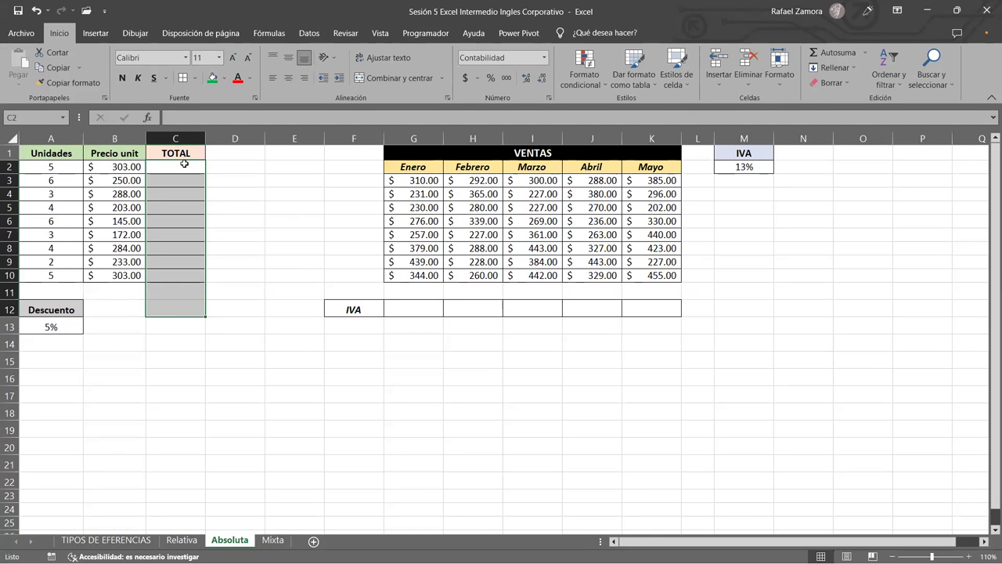
Enter the discounted total =A2*B2-A2*B2*A13 in C2, giving $1,439.25
{"action": "left_click", "coordinate": [177, 168]}
{"action": "type", "text": "="}
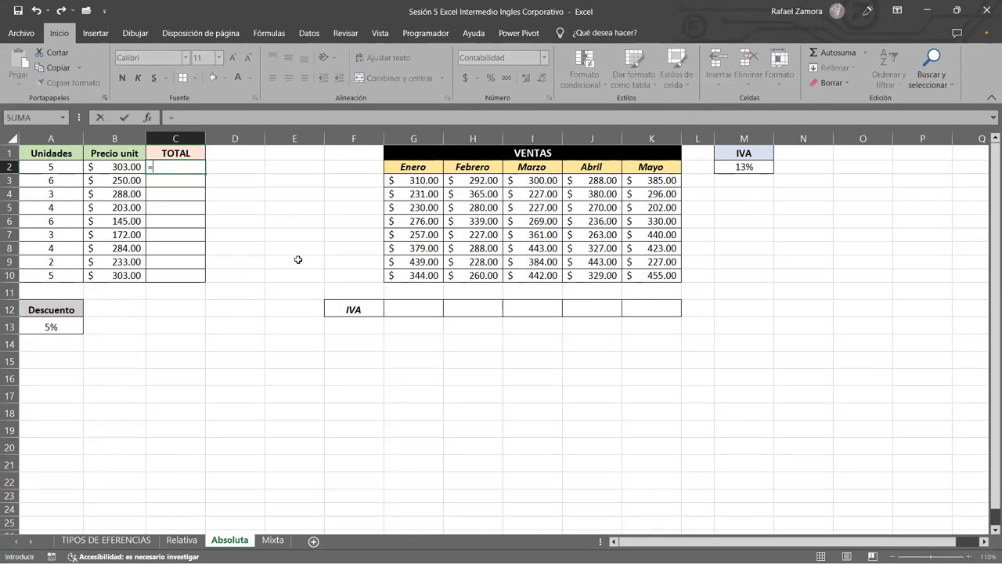
{"action": "left_click", "coordinate": [63, 164]}
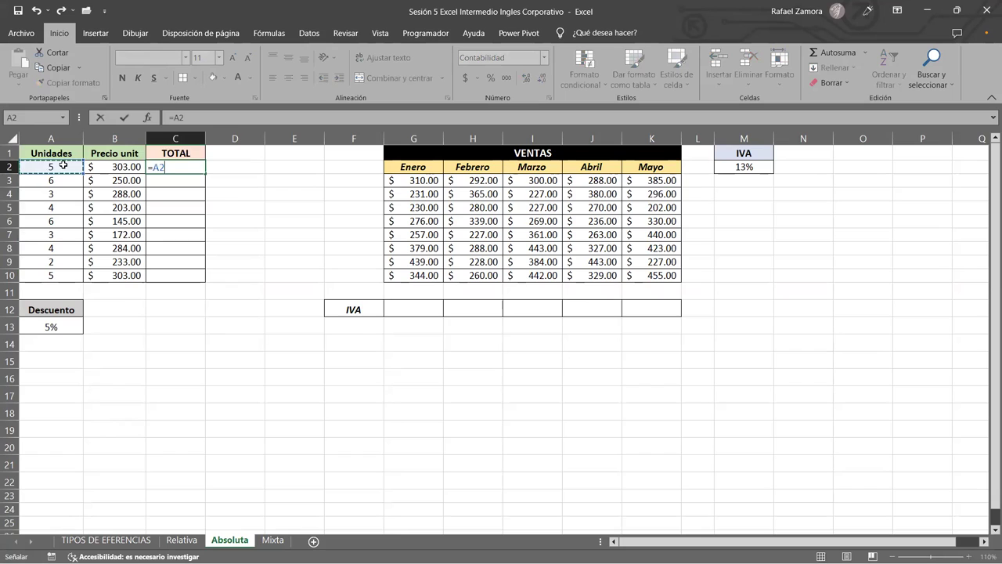
{"action": "type", "text": "*"}
{"action": "left_click", "coordinate": [129, 166]}
{"action": "type", "text": "-"}
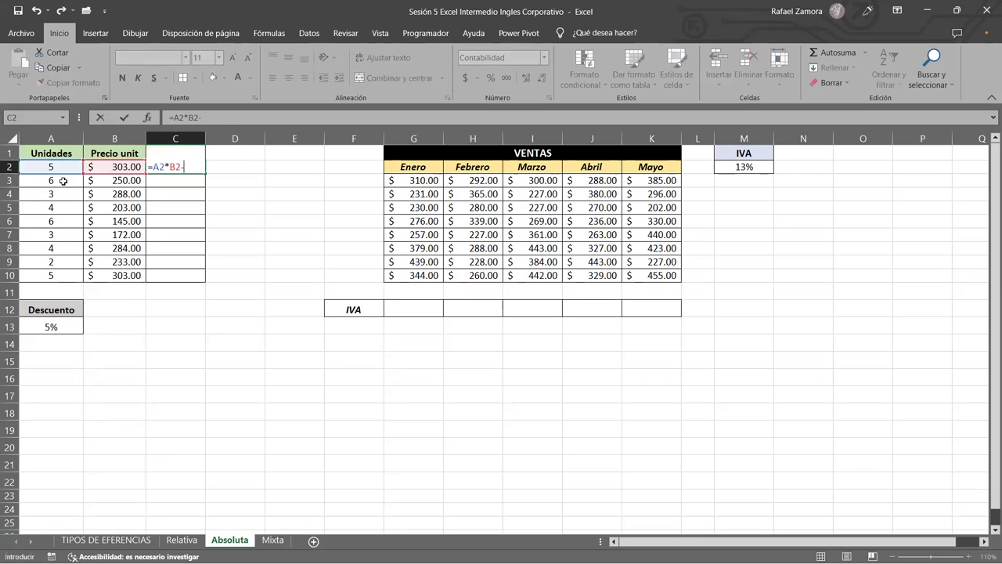
{"action": "left_click", "coordinate": [62, 166]}
{"action": "type", "text": "*"}
{"action": "left_click", "coordinate": [115, 167]}
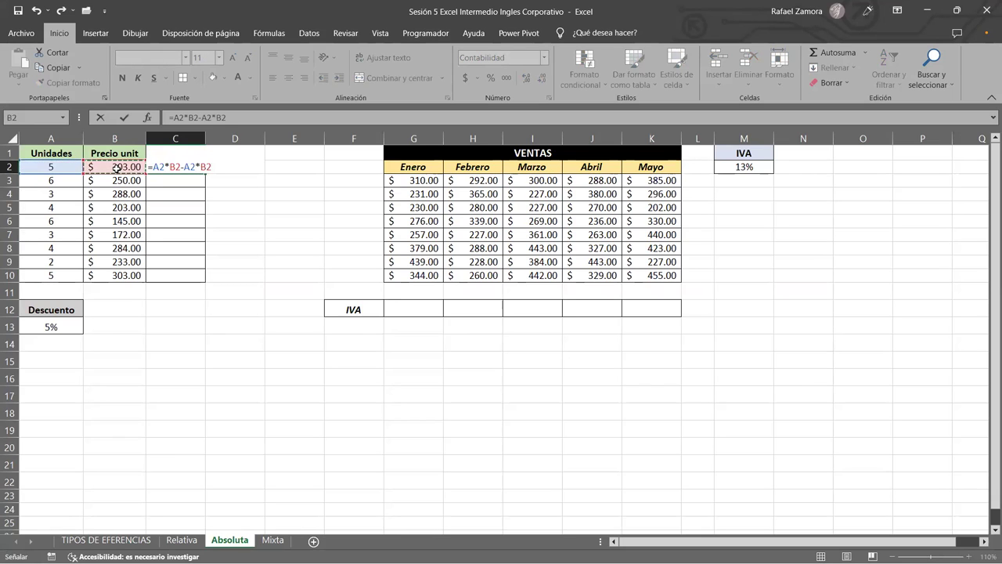
{"action": "type", "text": "*"}
{"action": "left_click", "coordinate": [50, 326]}
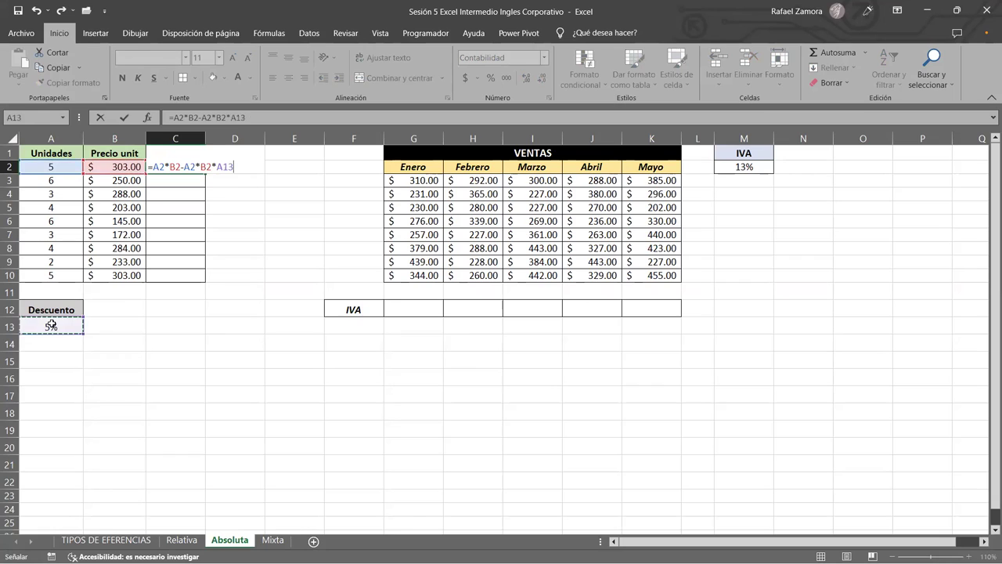
{"action": "key", "text": "Return"}
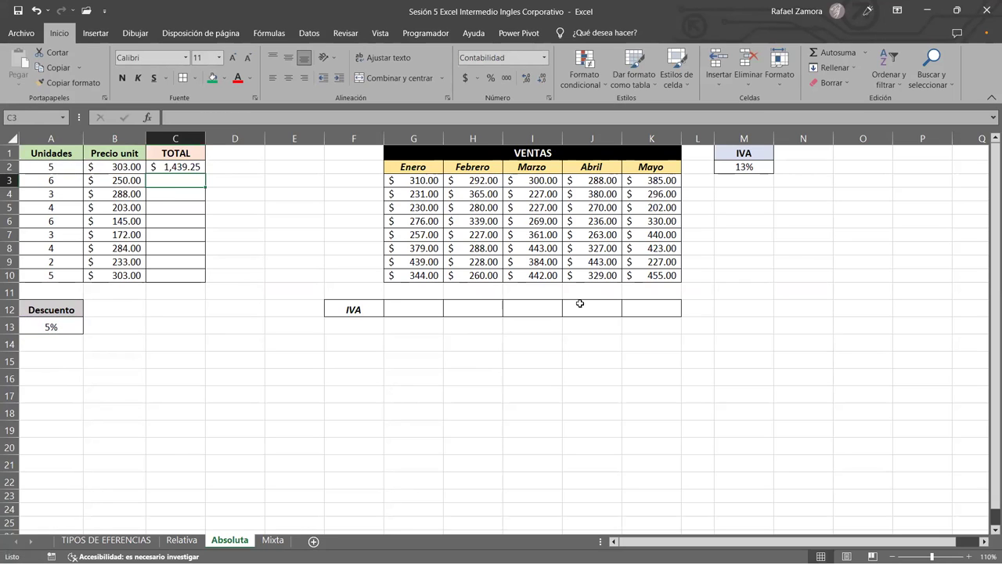
Copy C2's discounted formula down to C10
{"action": "left_click", "coordinate": [185, 163]}
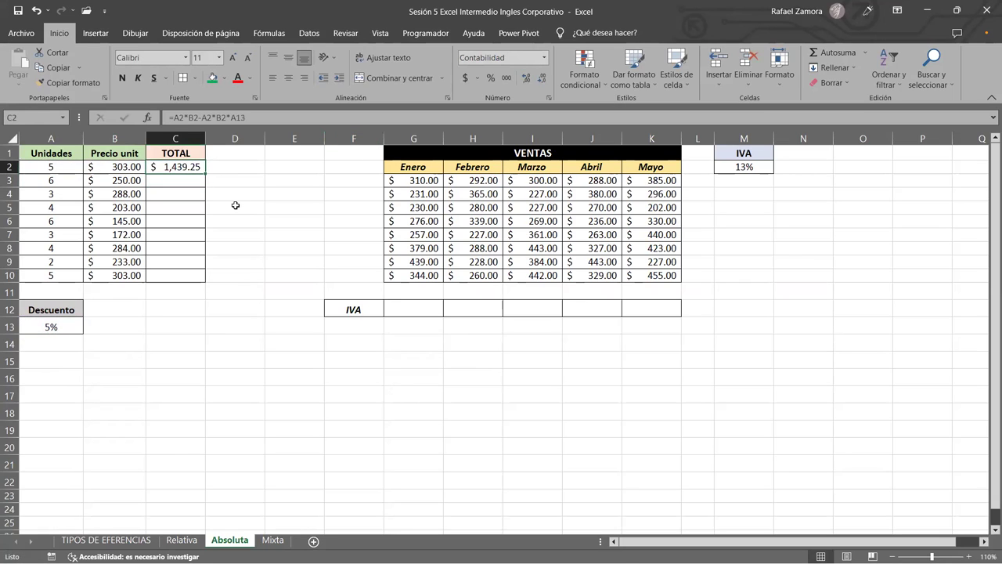
{"action": "scroll", "coordinate": [235, 205], "scroll_direction": "up", "scroll_amount": 1, "text": "ctrl"}
{"action": "scroll", "coordinate": [430, 289], "scroll_direction": "up", "scroll_amount": 1, "text": "ctrl"}
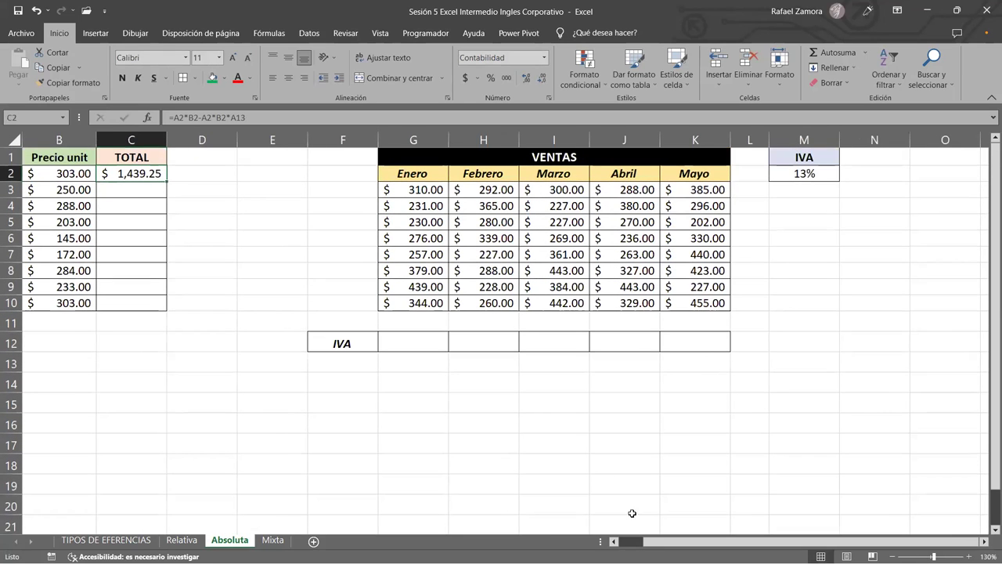
{"action": "left_click_drag", "start_coordinate": [630, 545], "coordinate": [618, 546]}
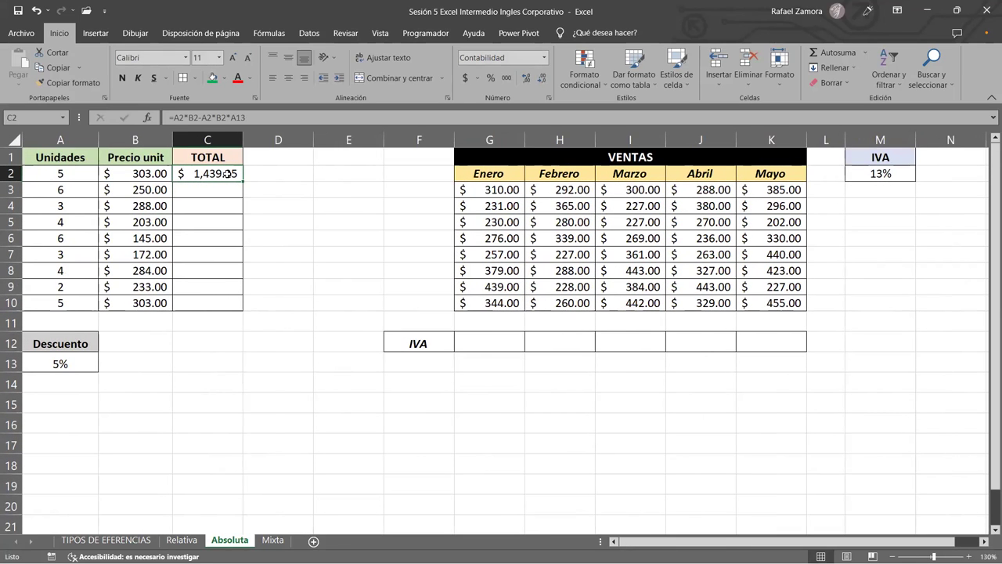
{"action": "left_click_drag", "start_coordinate": [242, 184], "coordinate": [251, 317]}
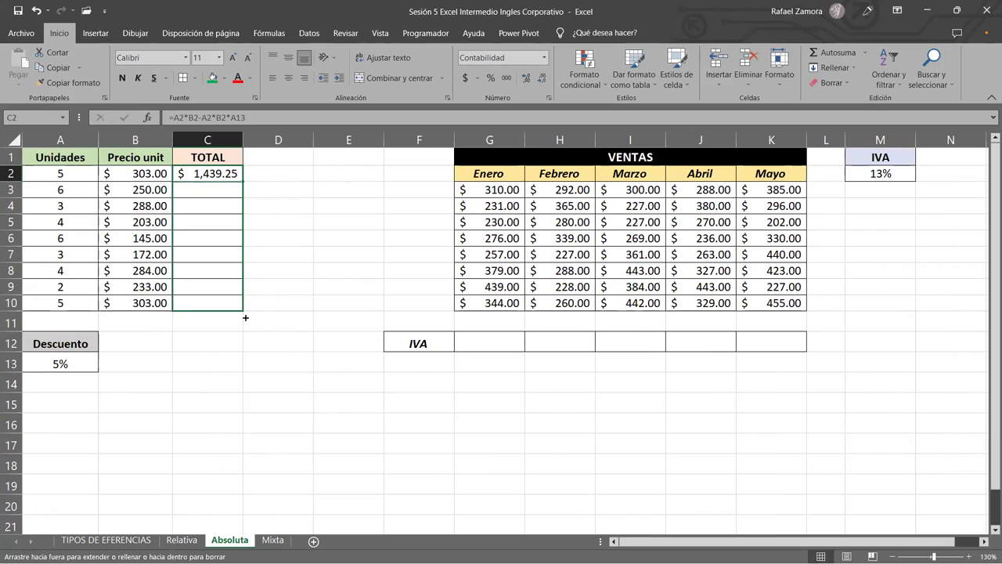
{"action": "left_click", "coordinate": [370, 234]}
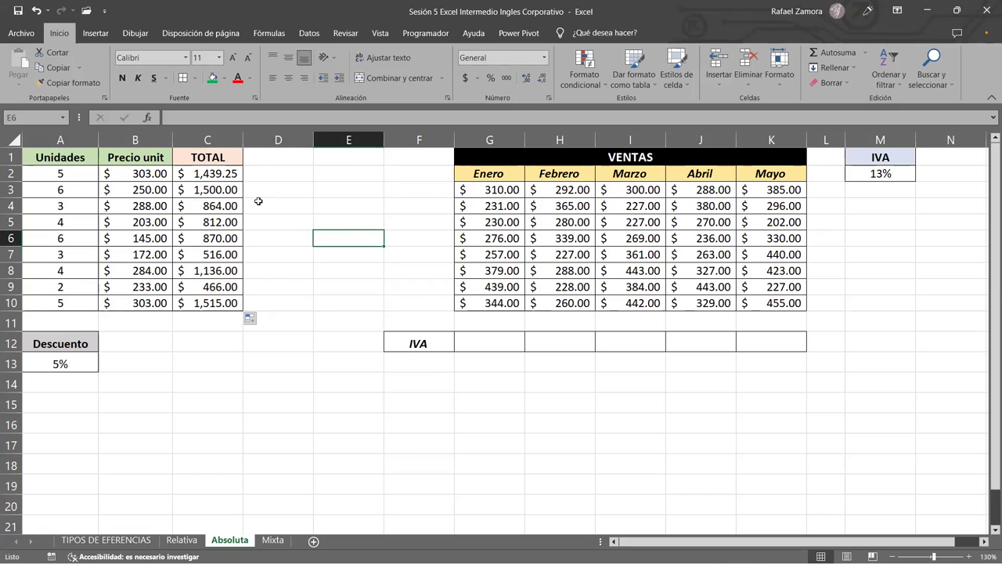
Inspect the TOTAL formulas in C2 through C7 to compare their discount references
{"action": "left_click", "coordinate": [202, 173]}
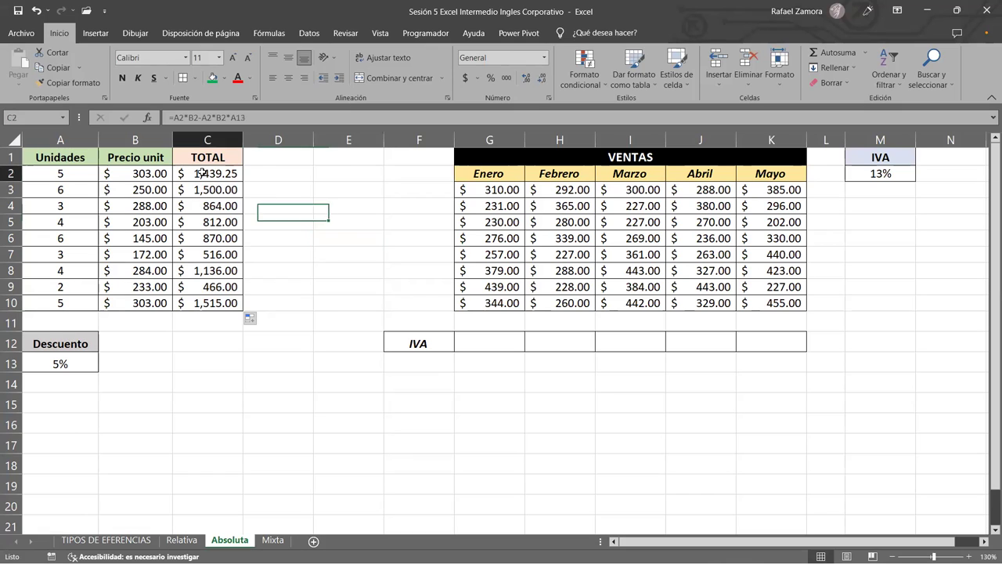
{"action": "double_click", "coordinate": [202, 173]}
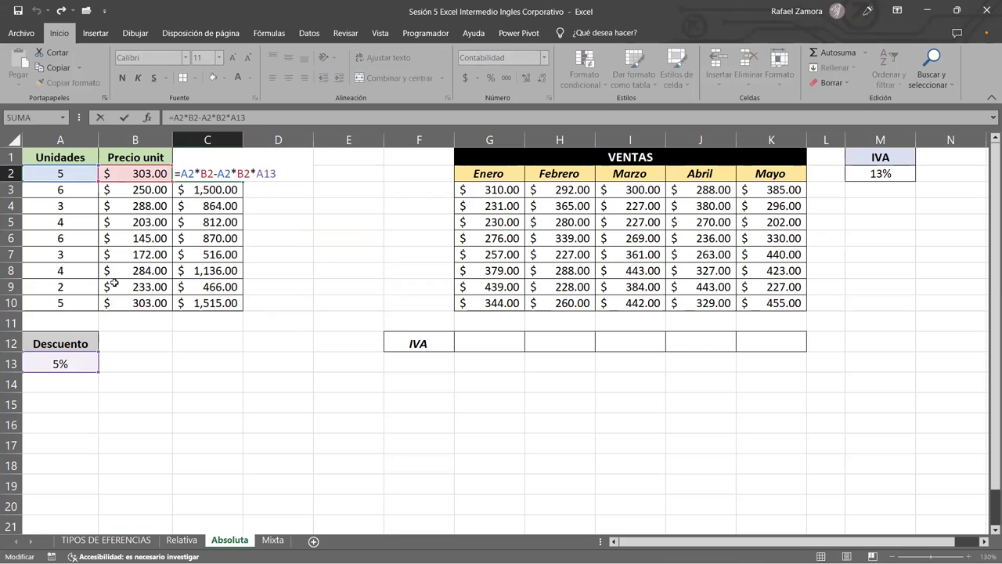
{"action": "key", "text": "Return"}
{"action": "double_click", "coordinate": [220, 191]}
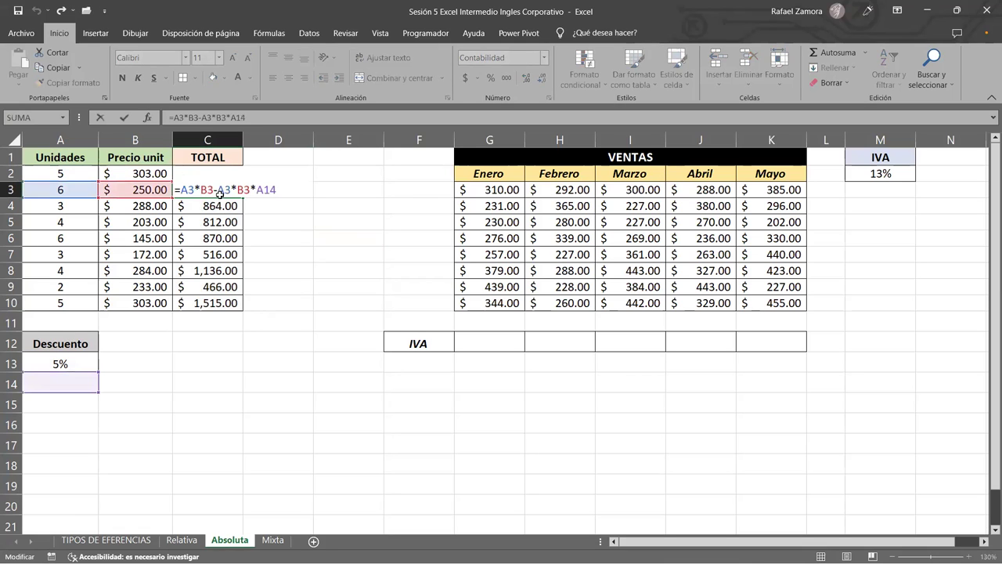
{"action": "key", "text": "Return"}
{"action": "double_click", "coordinate": [220, 206]}
{"action": "key", "text": "Return"}
{"action": "double_click", "coordinate": [218, 223]}
{"action": "key", "text": "Return"}
{"action": "double_click", "coordinate": [220, 238]}
{"action": "key", "text": "Return"}
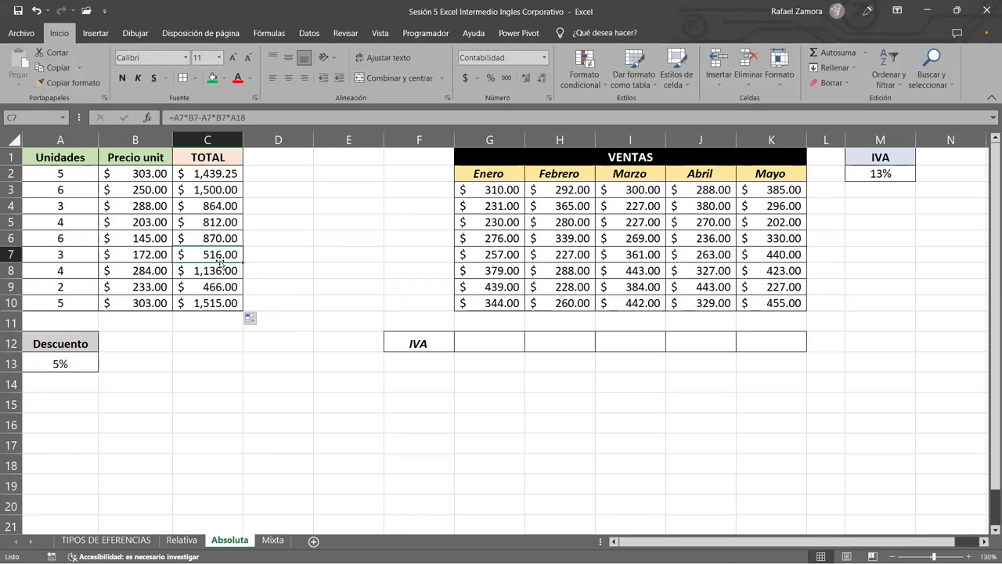
{"action": "double_click", "coordinate": [217, 255]}
{"action": "key", "text": "Return"}
See that C8 references A19, then reopen C2 and select its A13 reference
{"action": "double_click", "coordinate": [214, 271]}
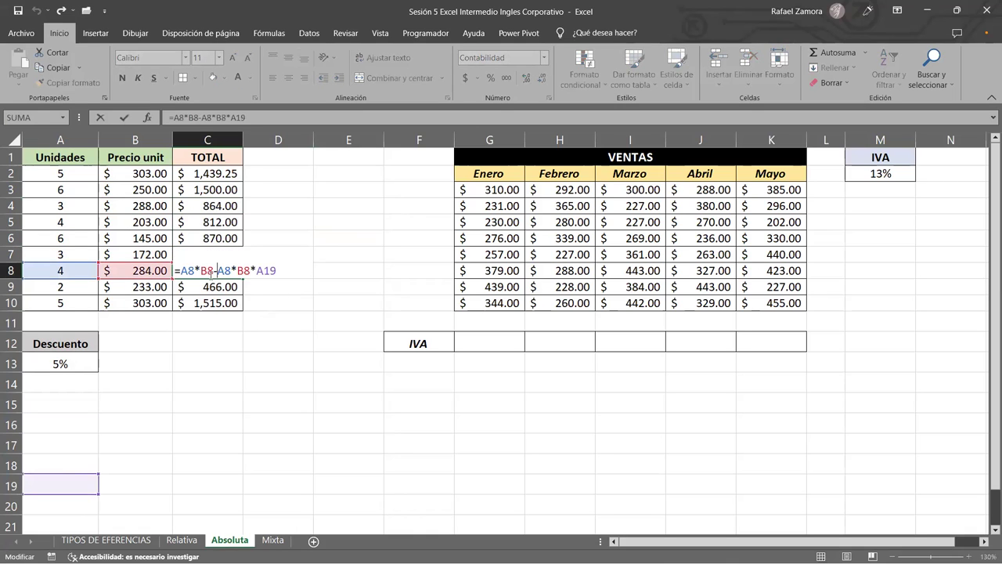
{"action": "key", "text": "Return"}
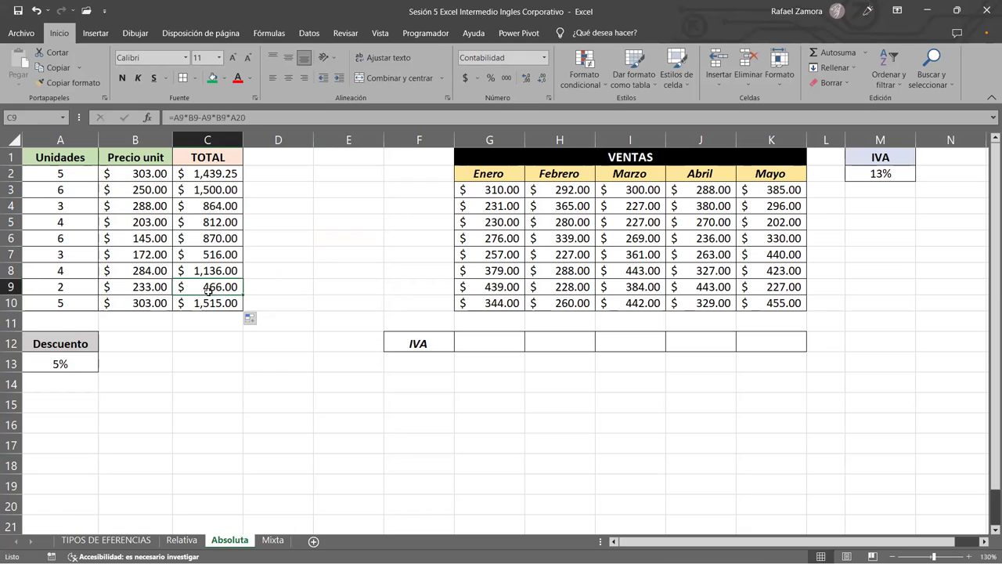
{"action": "double_click", "coordinate": [229, 173]}
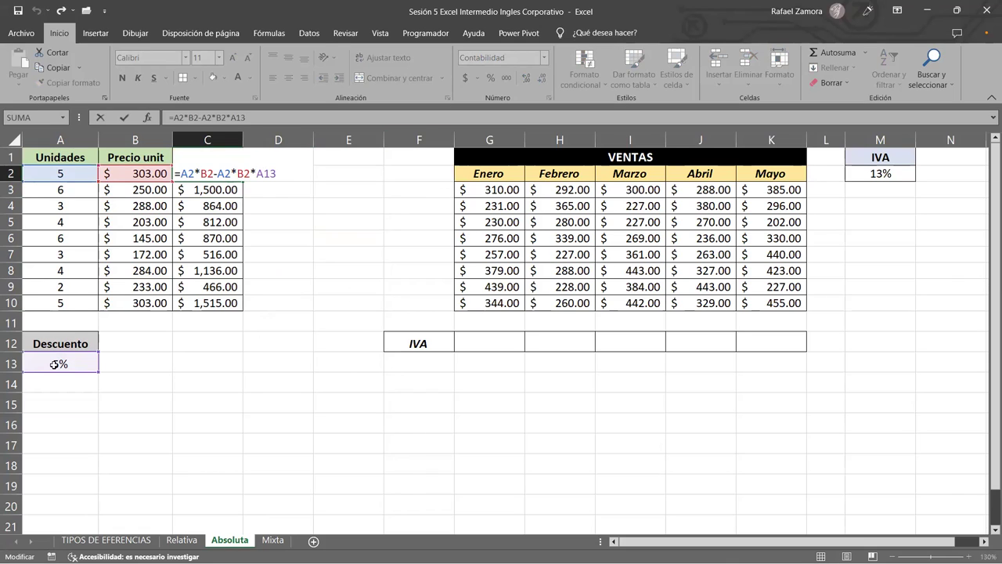
{"action": "double_click", "coordinate": [258, 173]}
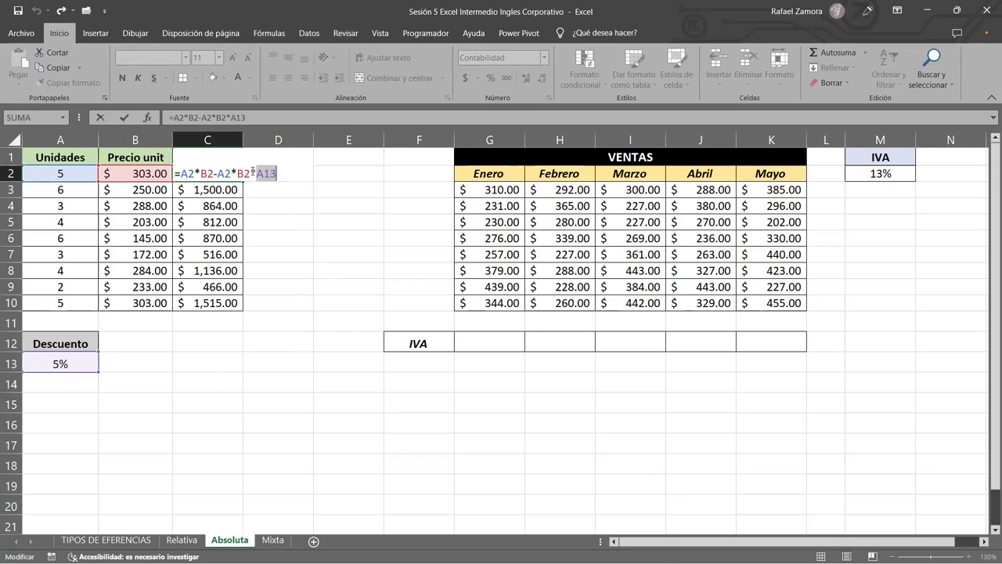
Change C2's discount reference to A$13 and fill the formula down to C10
{"action": "left_click", "coordinate": [270, 173]}
{"action": "key", "text": "Left"}
{"action": "type", "text": "$"}
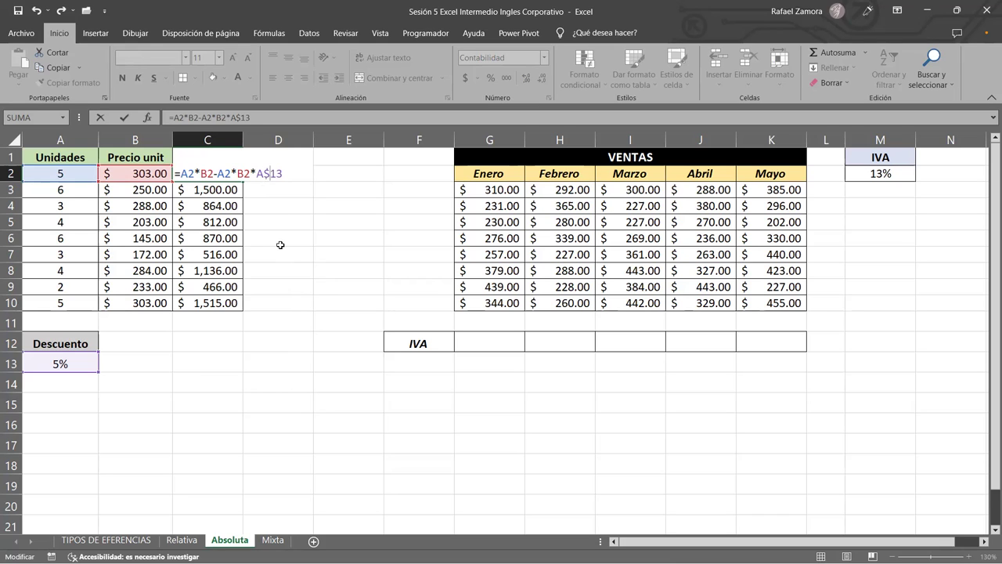
{"action": "key", "text": "ctrl+Return"}
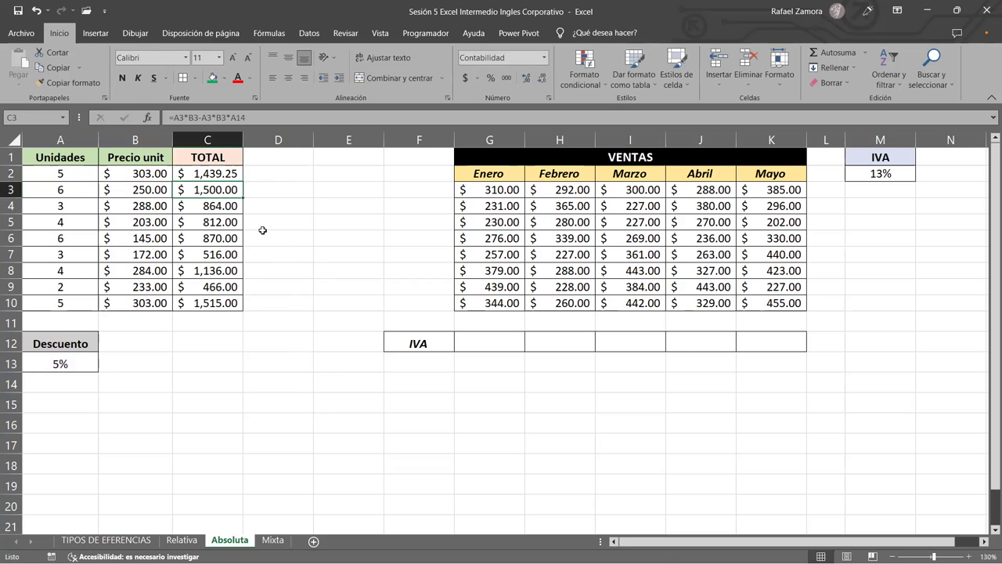
{"action": "left_click_drag", "start_coordinate": [244, 180], "coordinate": [265, 299]}
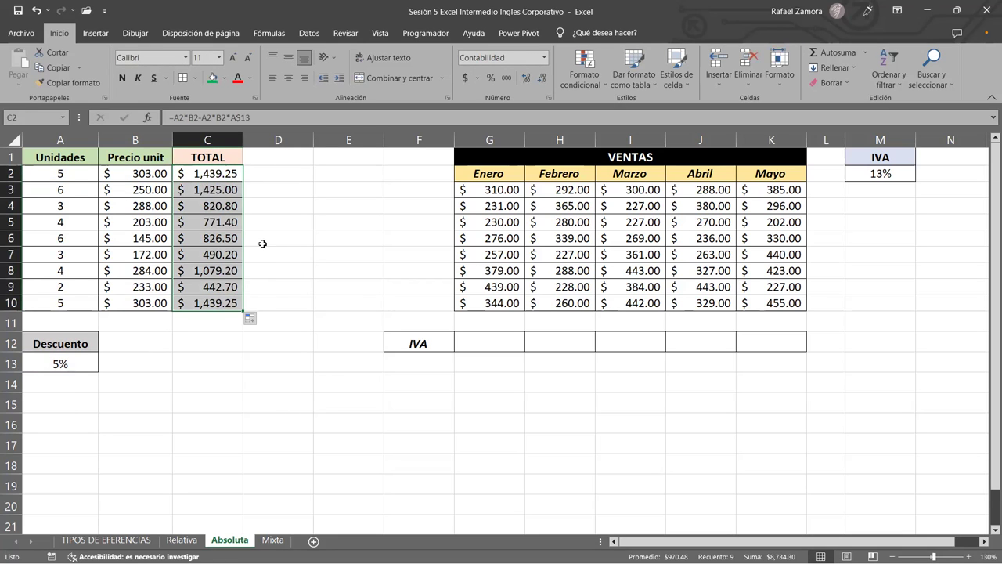
Verify the copied formulas in C3 to C10 all use A$13, and check the 5% rate
{"action": "double_click", "coordinate": [223, 190]}
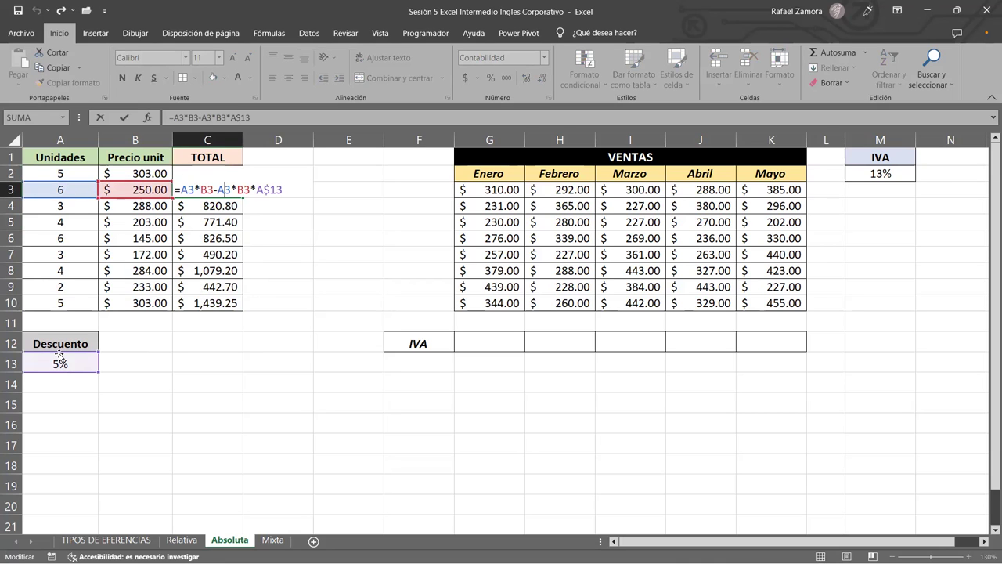
{"action": "key", "text": "Escape"}
{"action": "double_click", "coordinate": [217, 222]}
{"action": "key", "text": "Escape"}
{"action": "double_click", "coordinate": [236, 233]}
{"action": "key", "text": "Escape"}
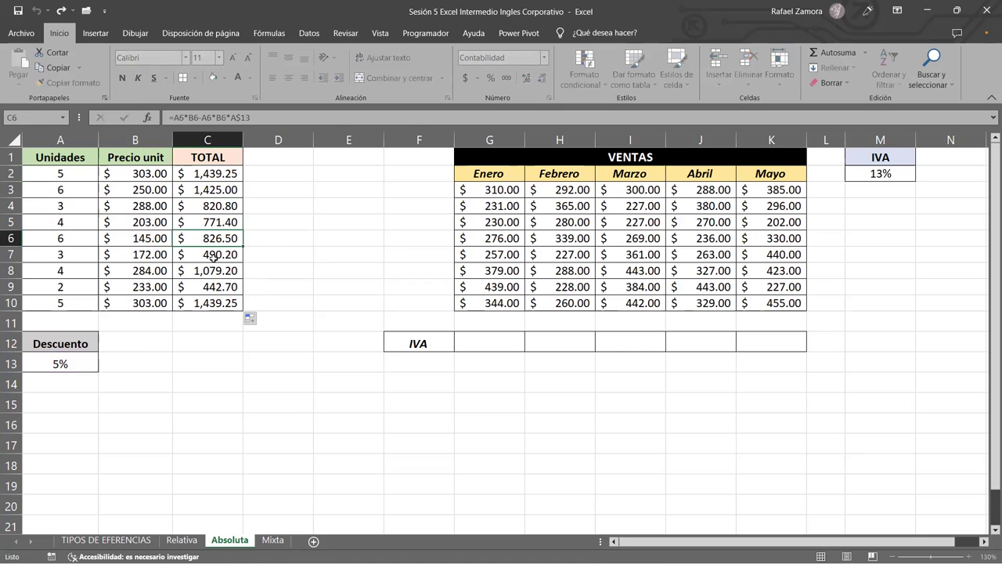
{"action": "double_click", "coordinate": [213, 256]}
{"action": "key", "text": "Escape"}
{"action": "double_click", "coordinate": [210, 287]}
{"action": "key", "text": "Escape"}
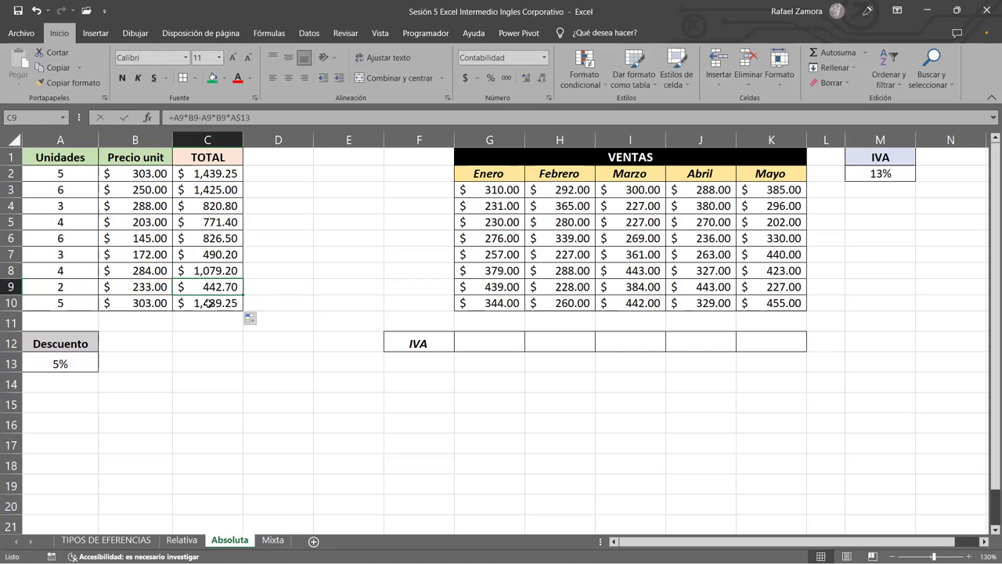
{"action": "double_click", "coordinate": [212, 303]}
{"action": "key", "text": "Escape"}
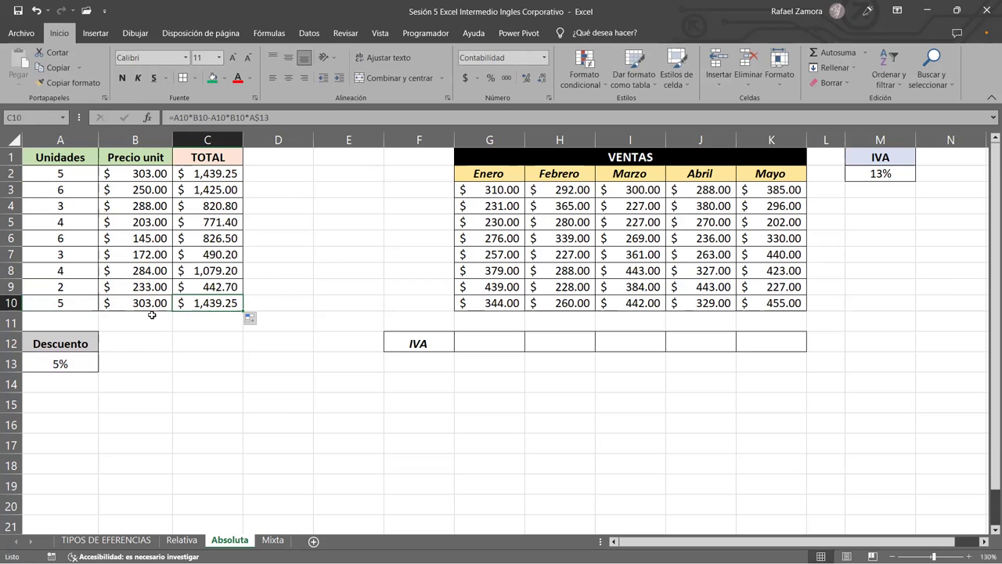
{"action": "double_click", "coordinate": [85, 363]}
{"action": "key", "text": "Escape"}
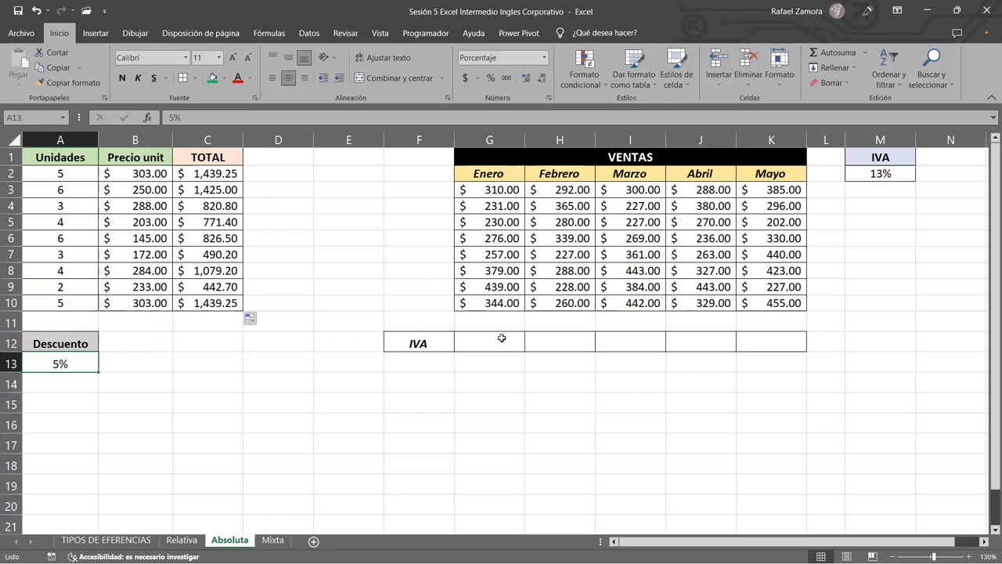
{"action": "left_click", "coordinate": [502, 338]}
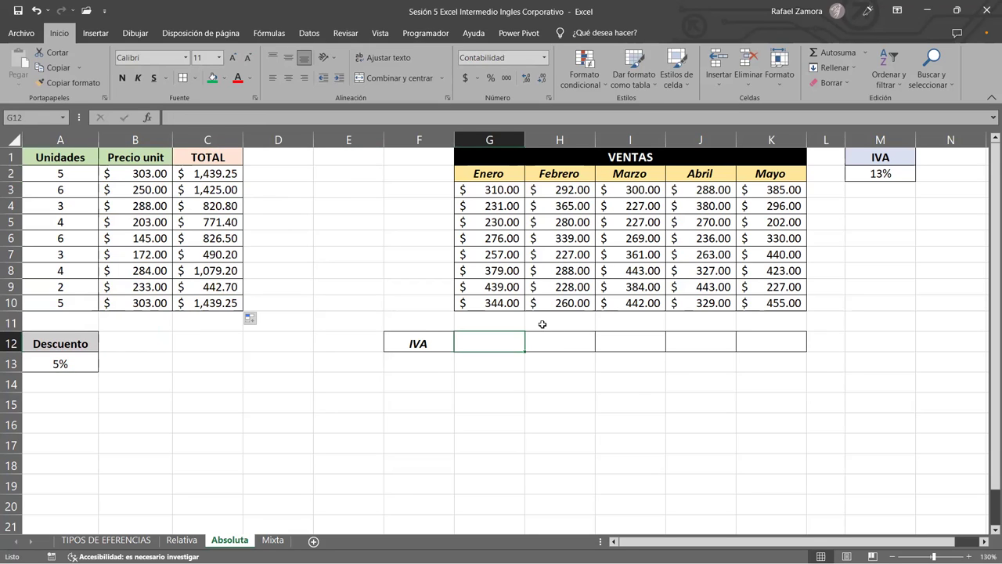
Enter =SUMA(G3:G10)+SUMA(G3:G10)*M2 in G12, with M2 made absolute for 13% IVA
{"action": "type", "text": "="}
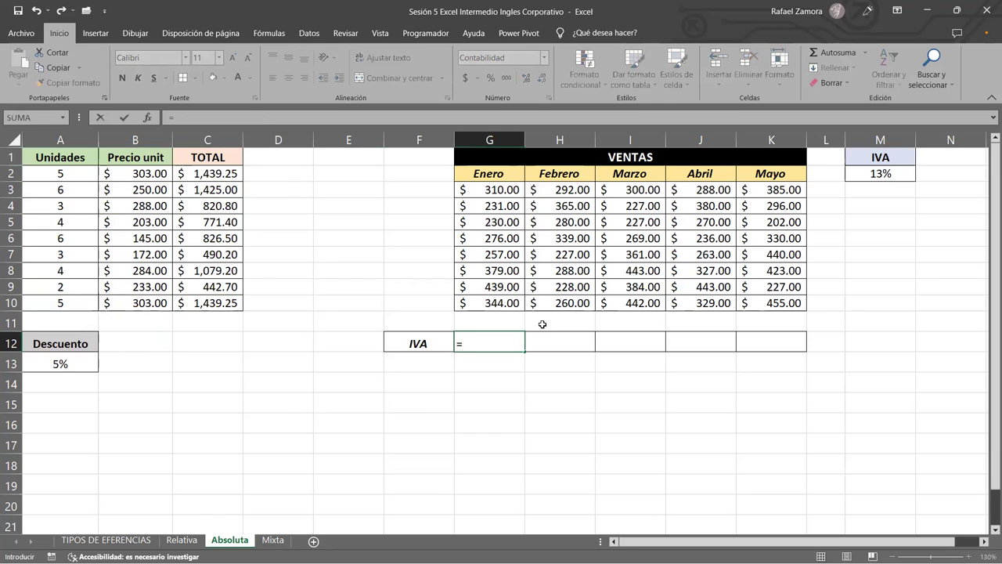
{"action": "type", "text": "SUMA("}
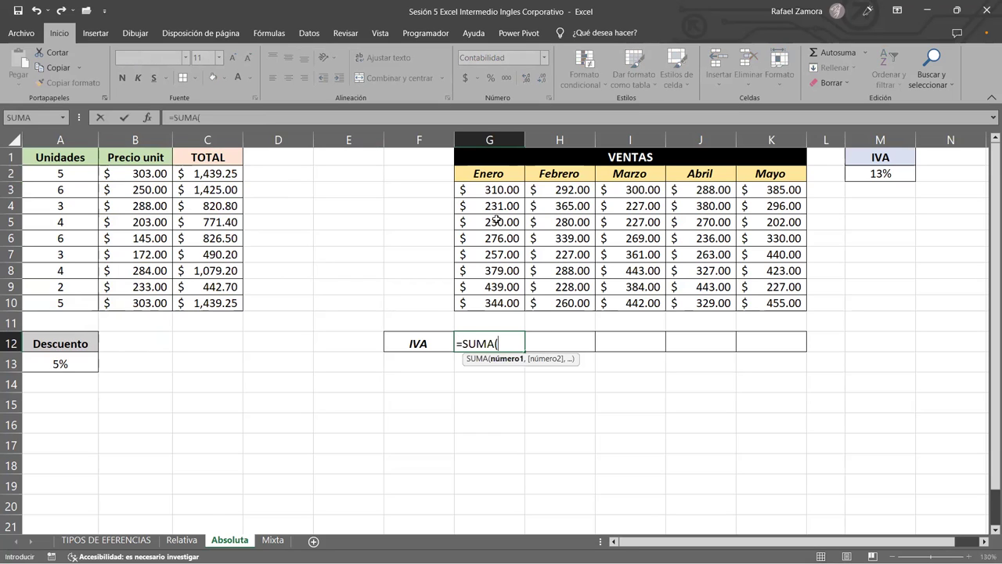
{"action": "left_click", "coordinate": [494, 191]}
{"action": "left_click", "coordinate": [488, 300], "text": "shift"}
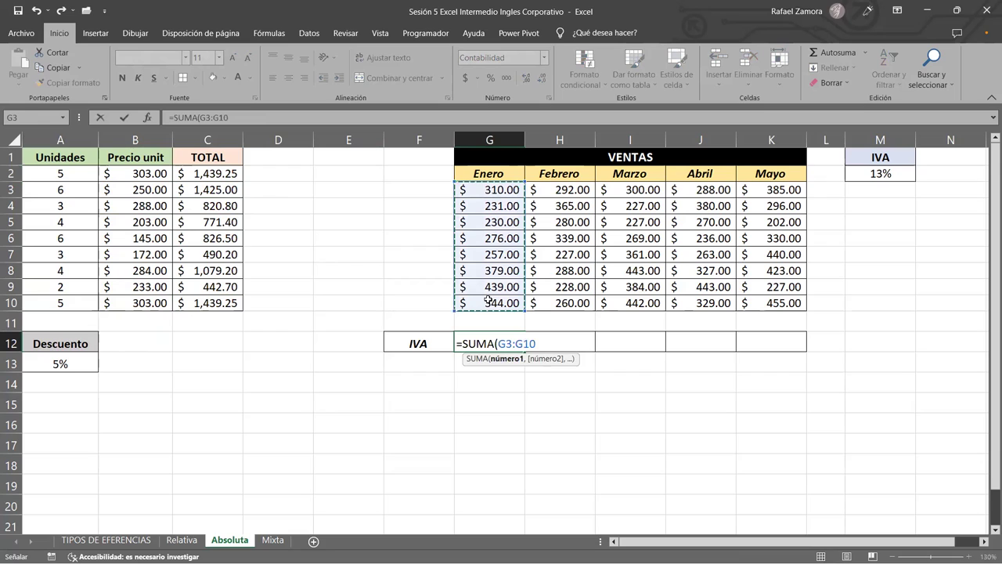
{"action": "type", "text": ")"}
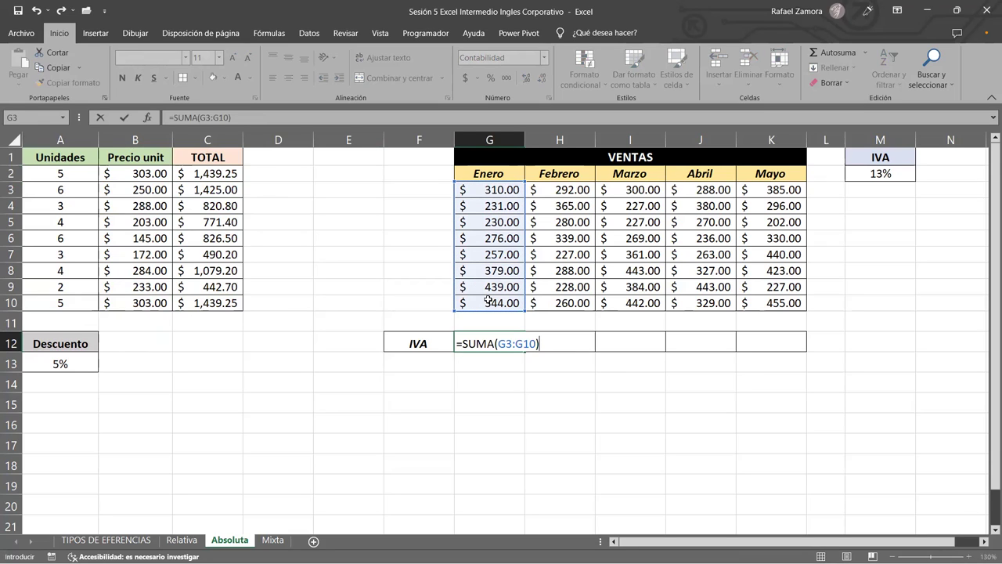
{"action": "type", "text": "+"}
{"action": "type", "text": "SUMA("}
{"action": "left_click", "coordinate": [493, 190]}
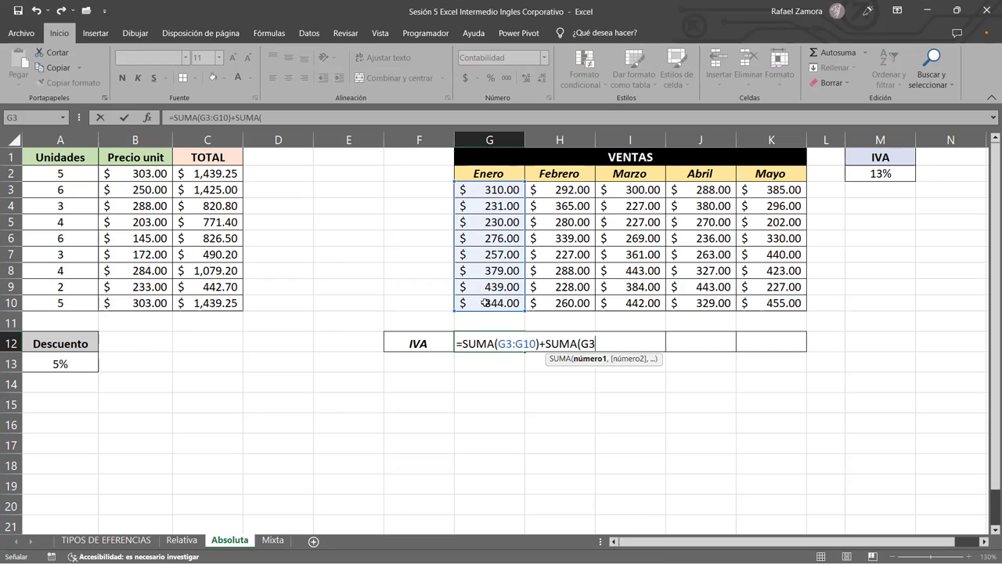
{"action": "left_click_drag", "start_coordinate": [485, 302], "coordinate": [485, 302]}
{"action": "type", "text": ")*"}
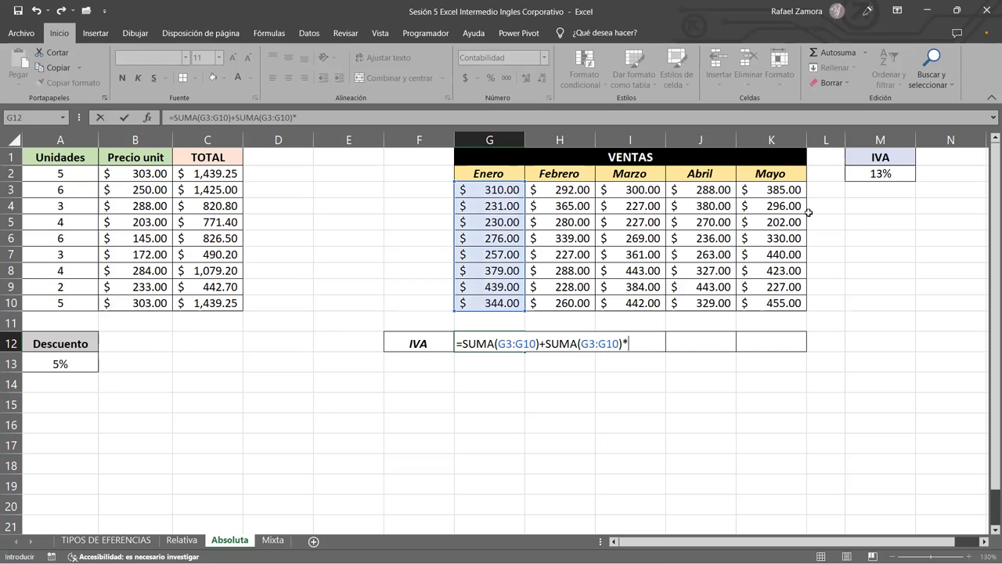
{"action": "left_click", "coordinate": [897, 172]}
{"action": "key", "text": "F4"}
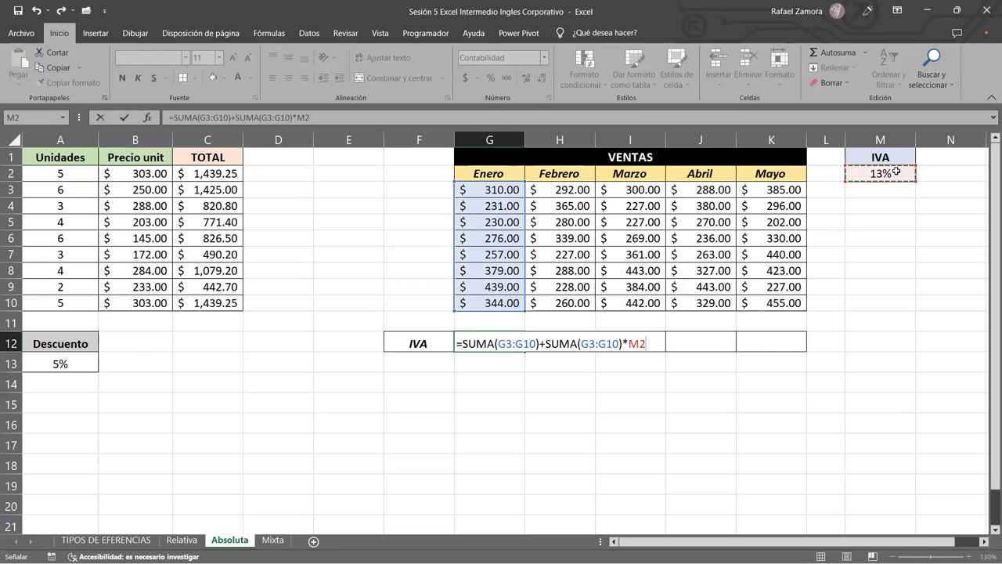
{"action": "key", "text": "Return"}
Copy the G12 IVA formula across to K12 and compare H12's formula with G12's
{"action": "left_click", "coordinate": [500, 340]}
{"action": "mouse_move", "coordinate": [525, 349]}
{"action": "left_mouse_down"}
{"action": "mouse_move", "coordinate": [695, 328]}
{"action": "mouse_move", "coordinate": [772, 343]}
{"action": "left_mouse_up"}
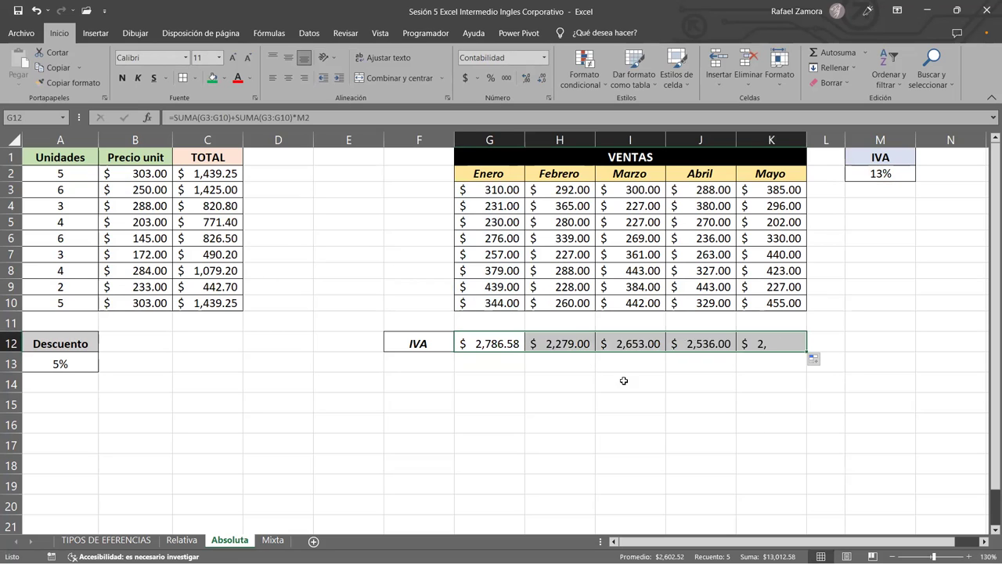
{"action": "double_click", "coordinate": [564, 349]}
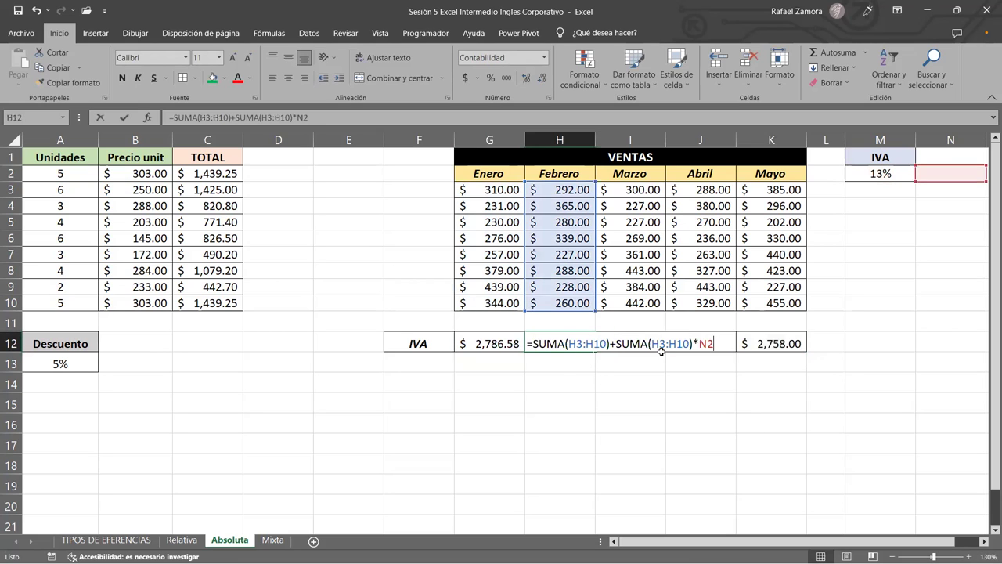
{"action": "key", "text": "Escape"}
{"action": "double_click", "coordinate": [583, 343]}
{"action": "key", "text": "Escape"}
{"action": "key", "text": "Left"}
{"action": "key", "text": "F2"}
{"action": "left_click", "coordinate": [577, 338]}
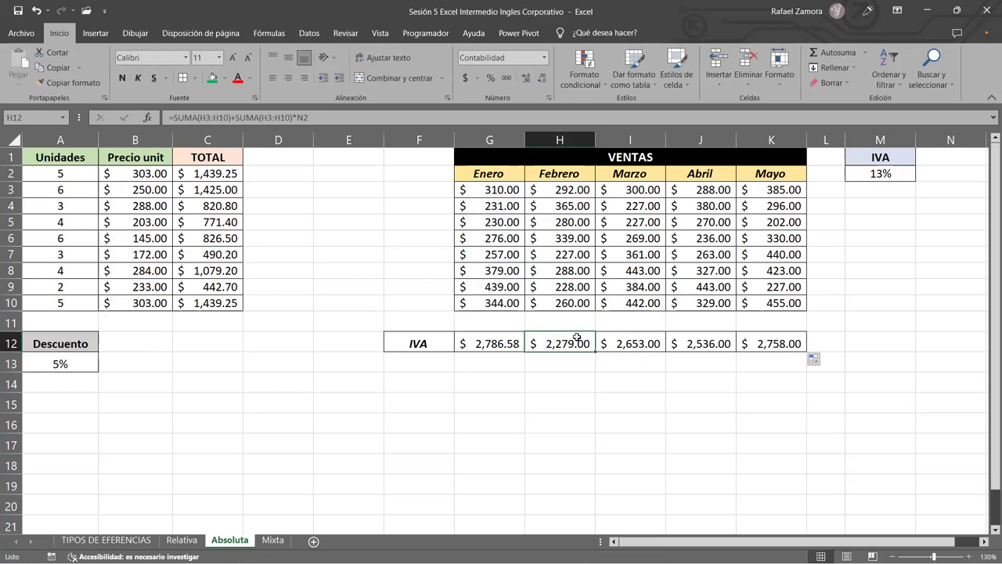
{"action": "double_click", "coordinate": [491, 343]}
{"action": "key", "text": "Left"}
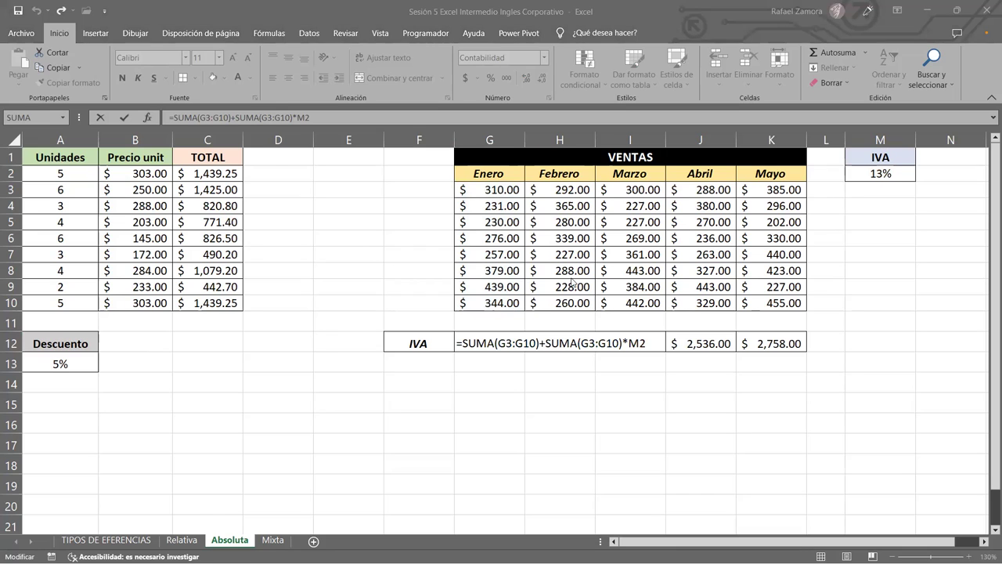
{"action": "left_click", "coordinate": [520, 341]}
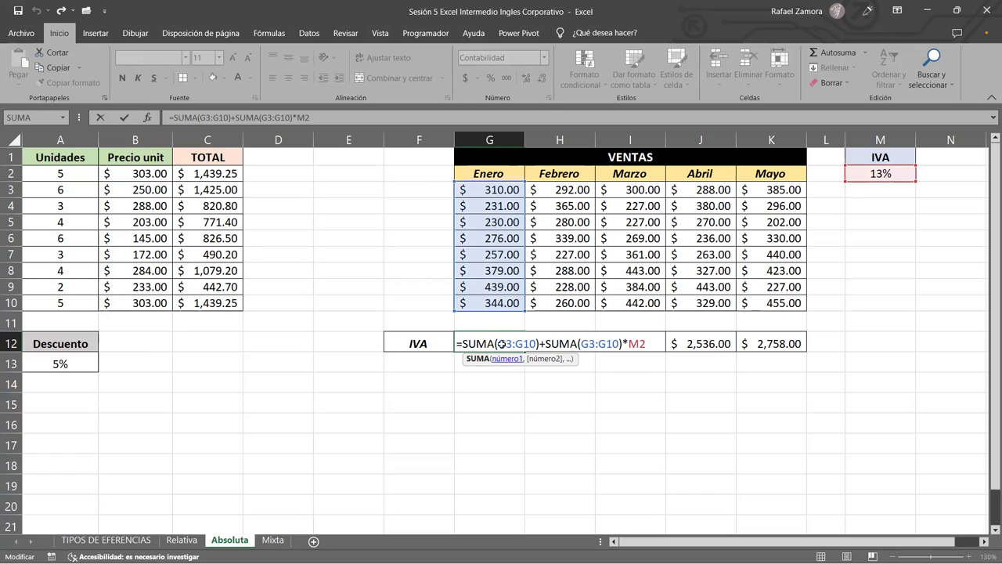
{"action": "key", "text": "ctrl+Return"}
{"action": "double_click", "coordinate": [514, 341]}
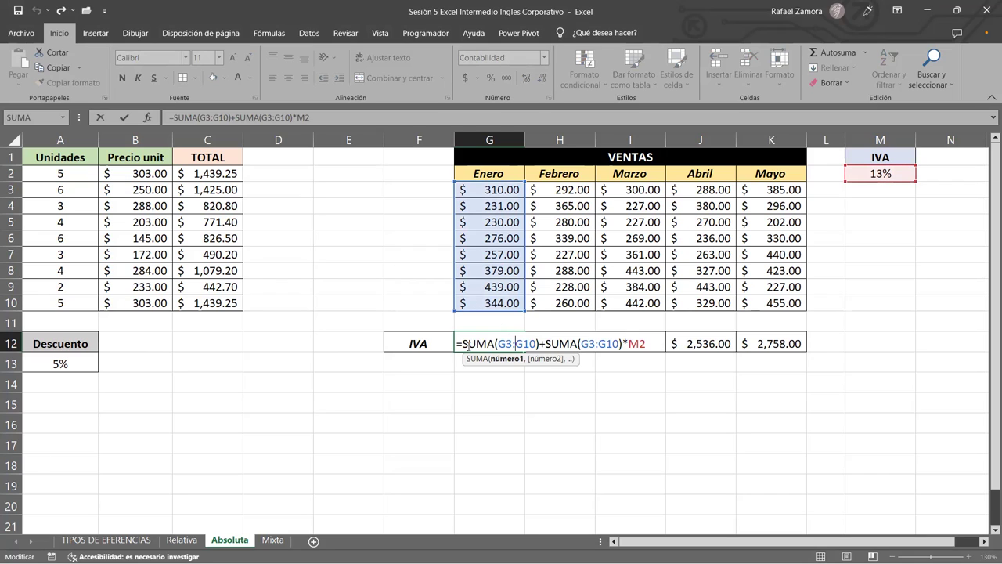
{"action": "left_click", "coordinate": [473, 342]}
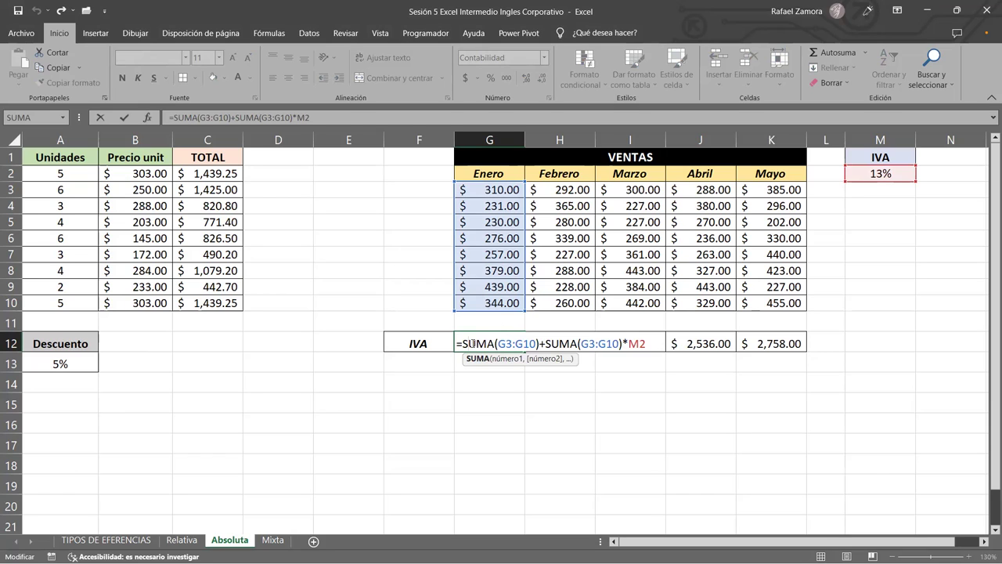
{"action": "left_click", "coordinate": [555, 343]}
{"action": "key", "text": "F2"}
{"action": "left_click", "coordinate": [558, 343]}
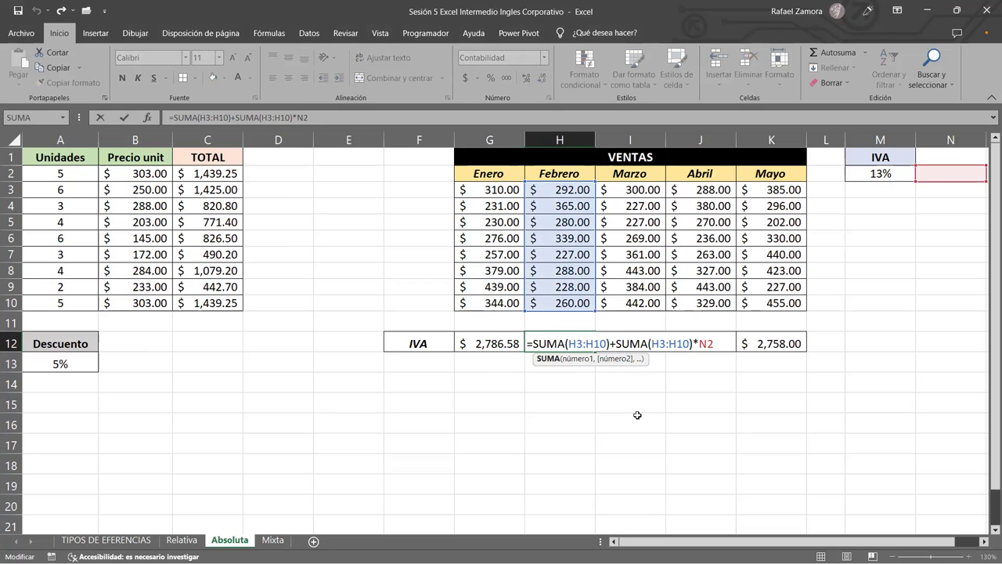
{"action": "left_click", "coordinate": [696, 343]}
{"action": "double_click", "coordinate": [696, 343]}
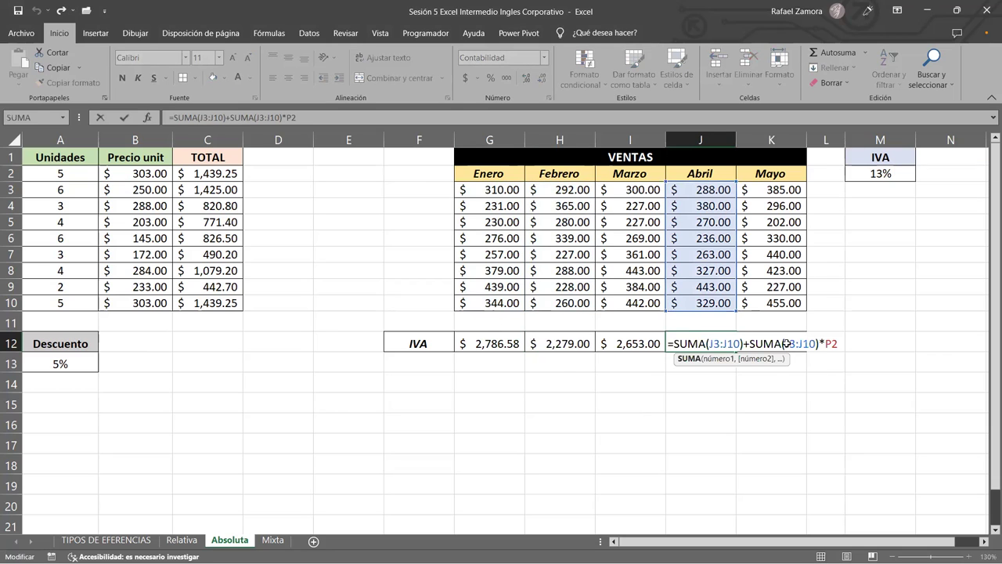
{"action": "double_click", "coordinate": [513, 343]}
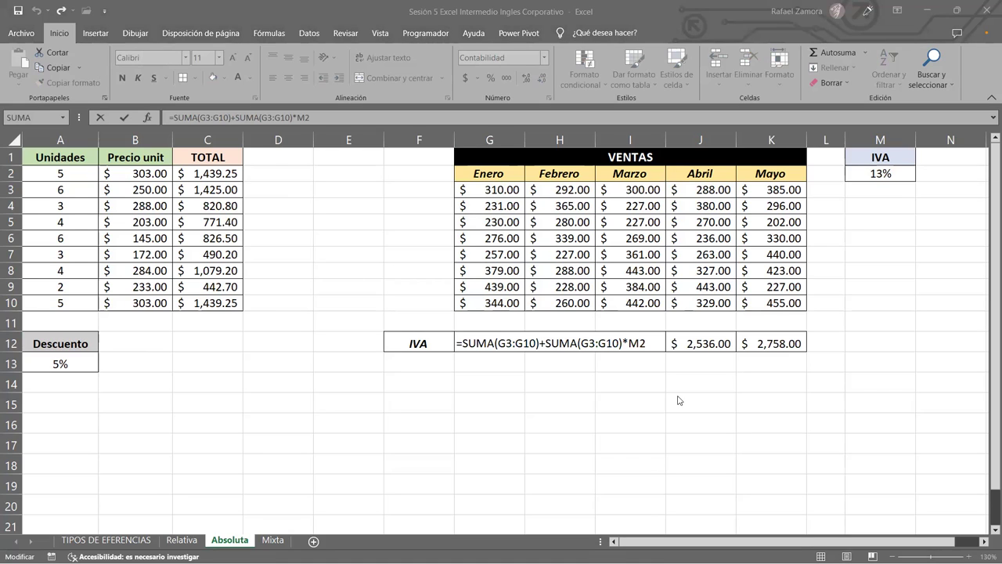
Change G12's rate reference from M2 to $M2 and fill the IVA formula across to K12
{"action": "key", "text": "Right"}
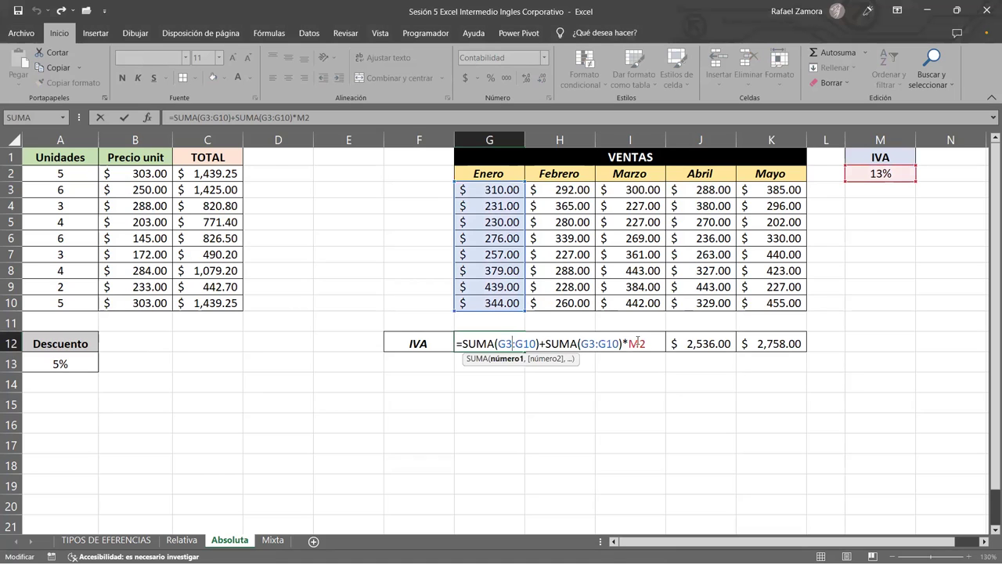
{"action": "double_click", "coordinate": [636, 344]}
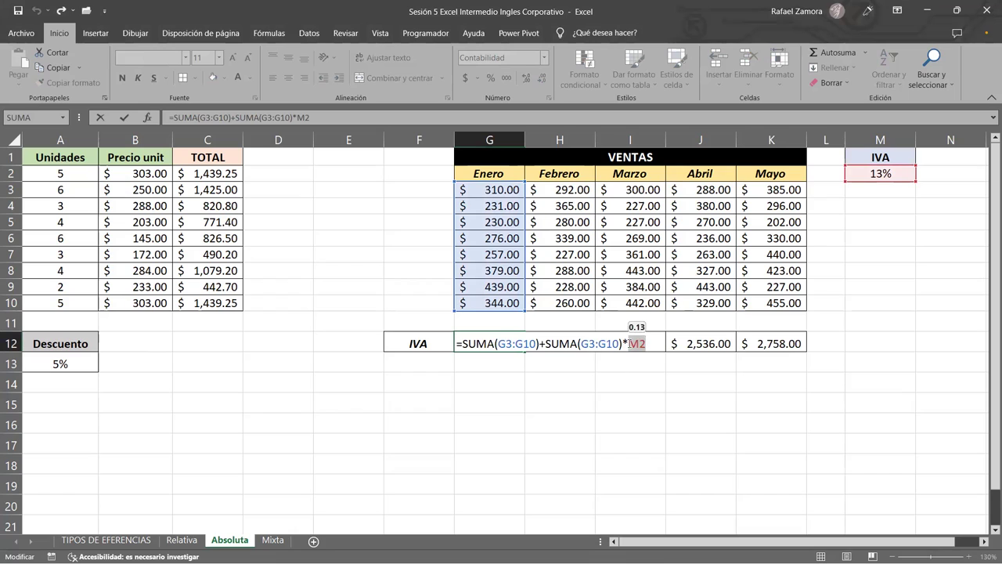
{"action": "key", "text": "Left"}
{"action": "type", "text": "$"}
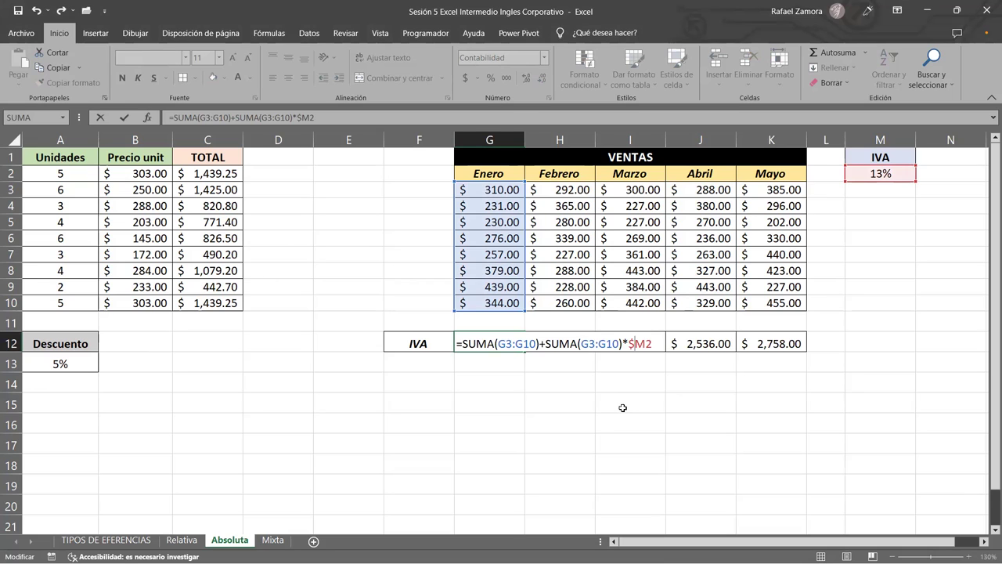
{"action": "key", "text": "Return"}
{"action": "left_click", "coordinate": [501, 338]}
{"action": "left_click_drag", "start_coordinate": [525, 351], "coordinate": [781, 340]}
{"action": "left_click", "coordinate": [498, 341]}
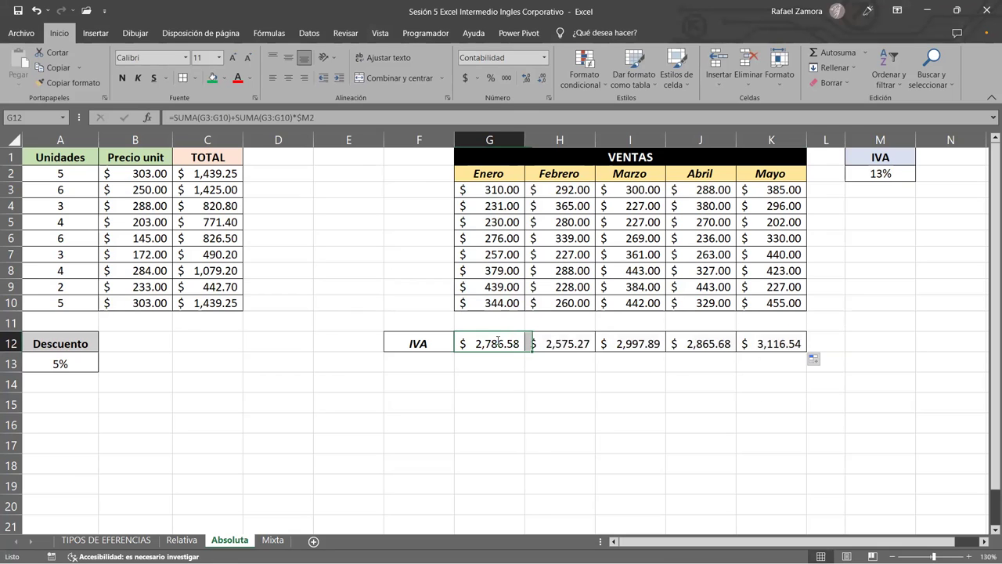
Check the IVA formulas in G12, H12 and I12 for the $M2 rate reference
{"action": "key", "text": "F2"}
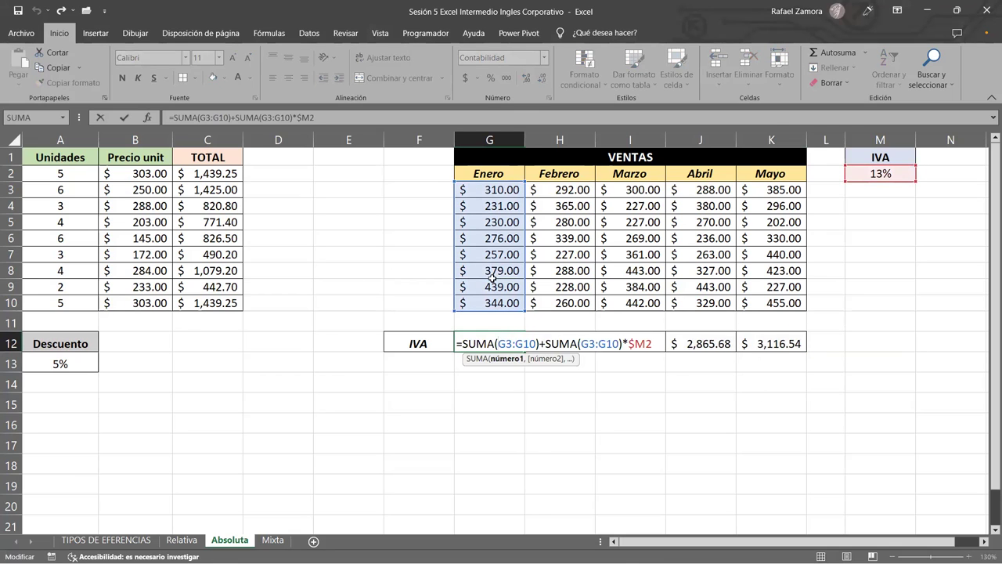
{"action": "left_click", "coordinate": [495, 345]}
{"action": "key", "text": "Tab"}
{"action": "key", "text": "F2"}
{"action": "left_click", "coordinate": [577, 345]}
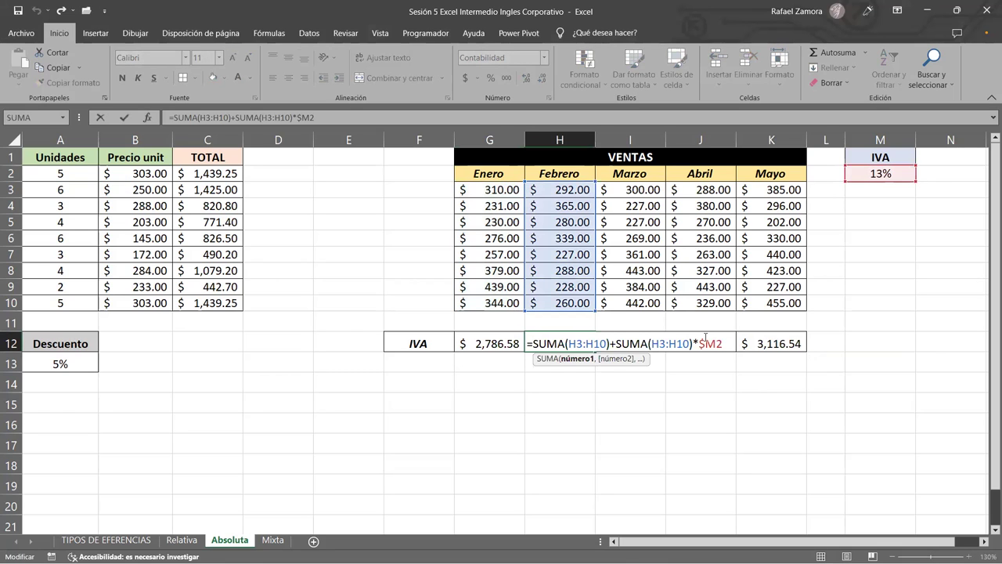
{"action": "key", "text": "Tab"}
{"action": "key", "text": "F2"}
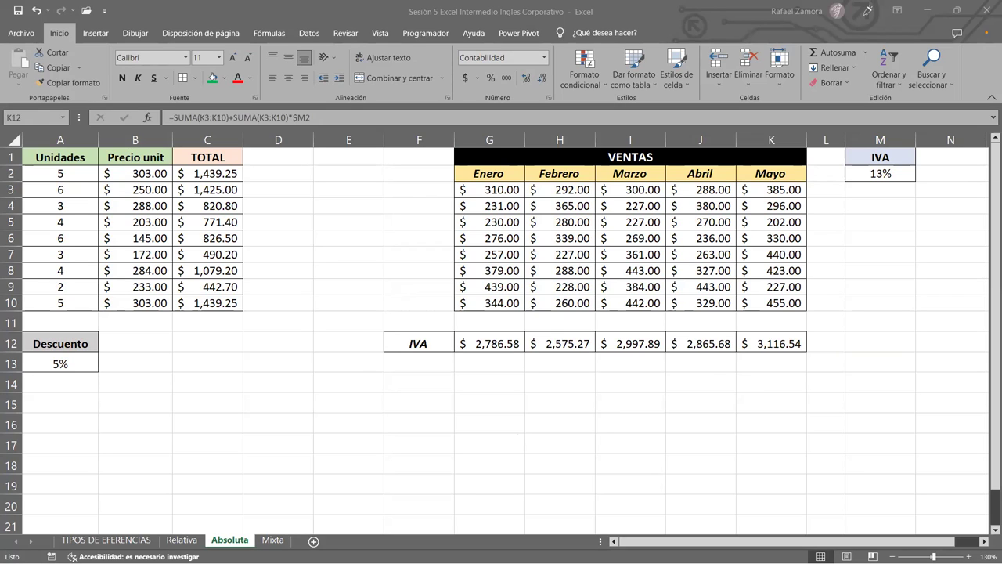
Check the 5% discount in A13, then rewrite C2 as =A2*B2-A2*B2*$A$13
{"action": "double_click", "coordinate": [66, 361]}
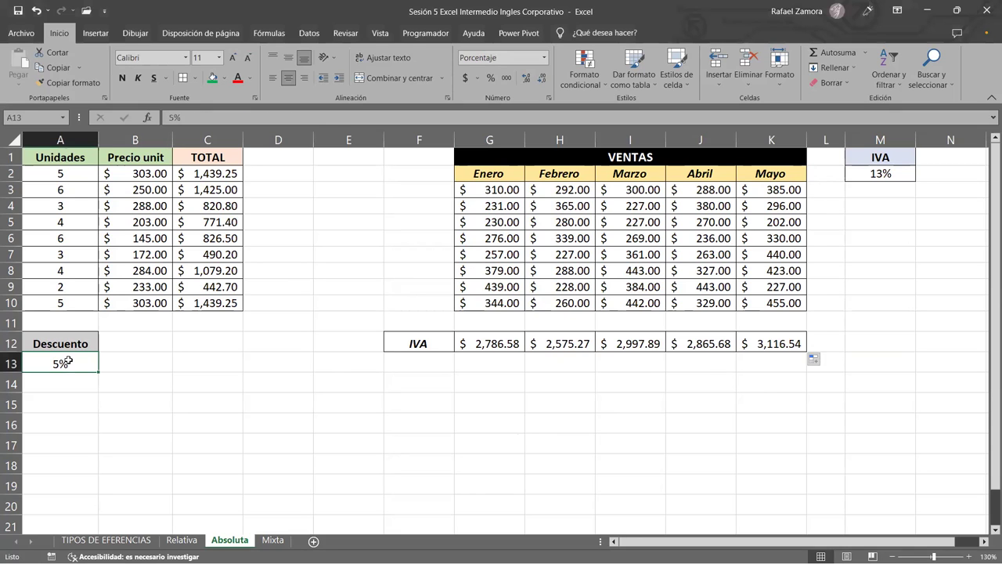
{"action": "double_click", "coordinate": [235, 174]}
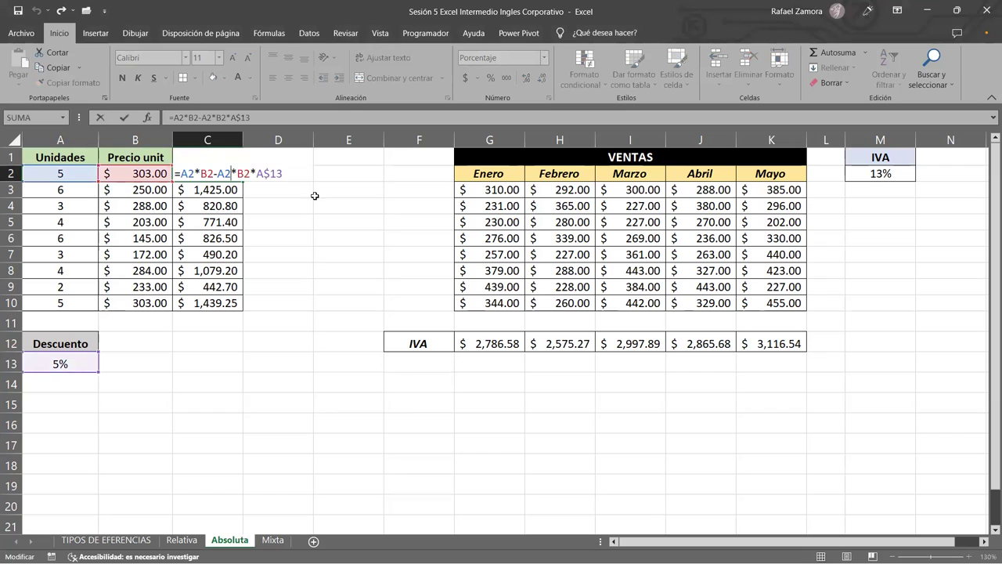
{"action": "key", "text": "Right"}
{"action": "key", "text": "Right"}
{"action": "key", "text": "Right"}
{"action": "key", "text": "Delete"}
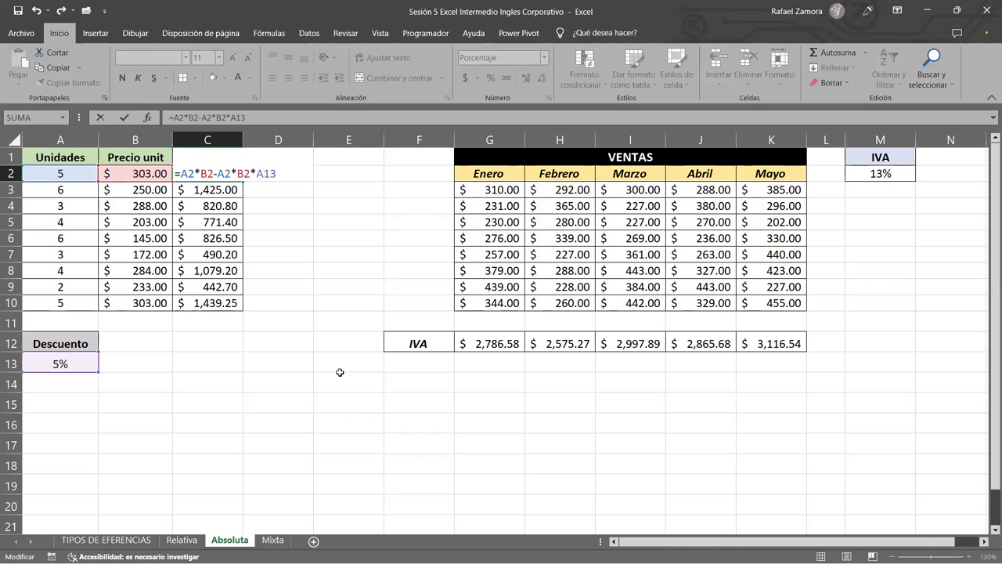
{"action": "key", "text": "F4"}
{"action": "key", "text": "F4"}
{"action": "key", "text": "F4"}
{"action": "key", "text": "F4"}
{"action": "left_click", "coordinate": [278, 172]}
{"action": "left_click", "coordinate": [257, 173]}
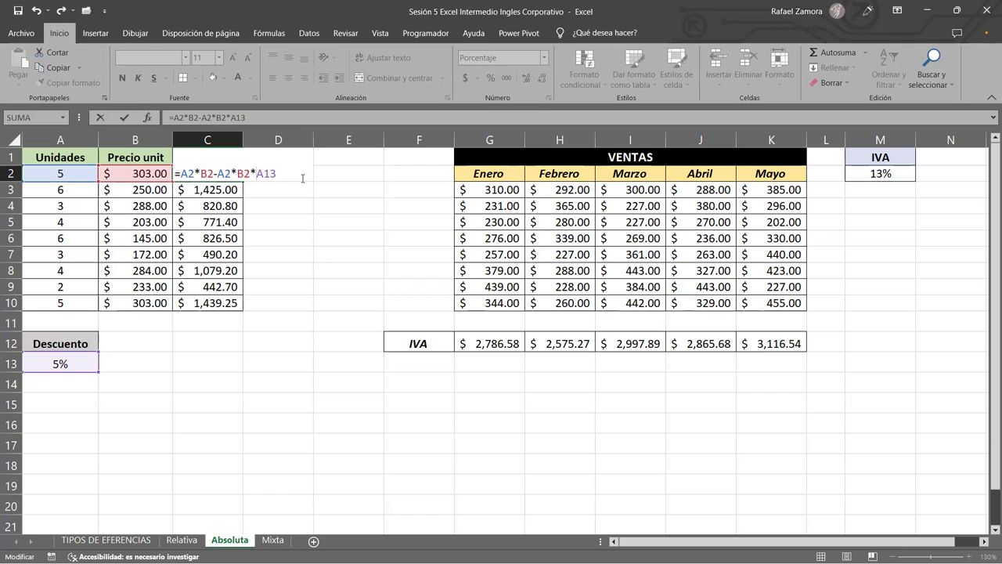
{"action": "left_click", "coordinate": [272, 173]}
{"action": "key", "text": "F4"}
{"action": "key", "text": "F4"}
{"action": "key", "text": "F4"}
{"action": "key", "text": "F4"}
{"action": "key", "text": "F4"}
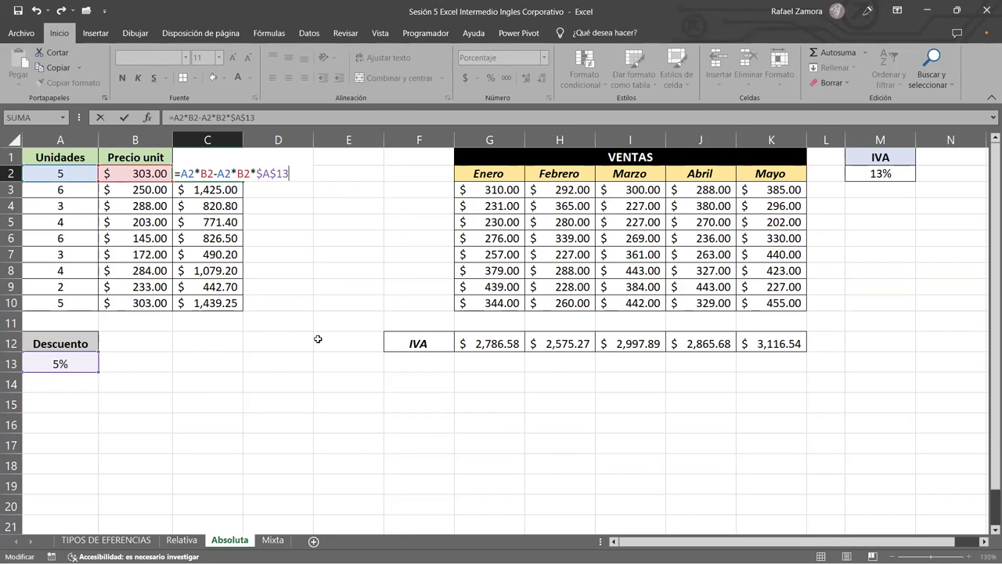
Cancel the pending C2 edit so its formula reads =A2*B2-A2*B2*A$13 again
{"action": "key", "text": "Escape"}
{"action": "double_click", "coordinate": [200, 167]}
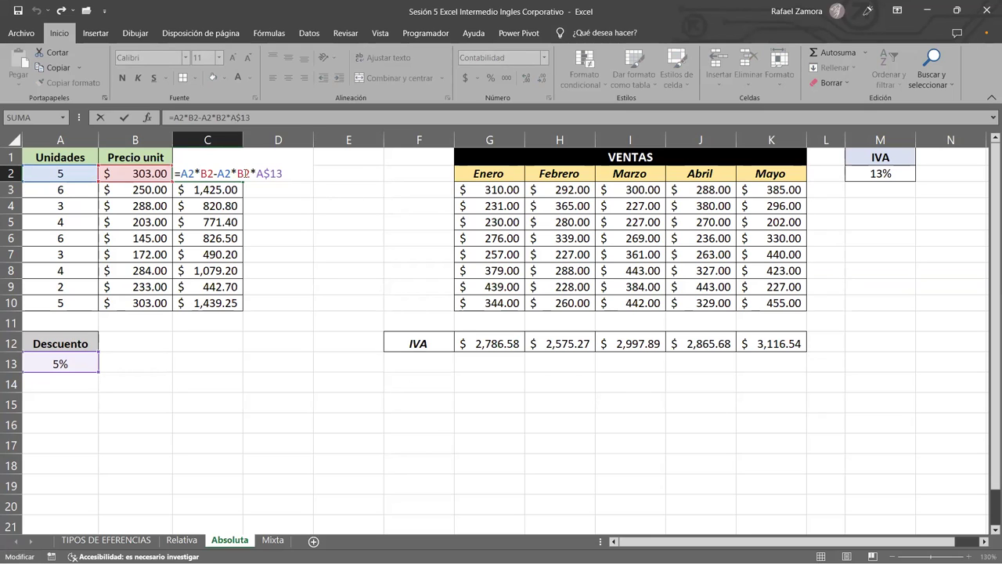
{"action": "key", "text": "Escape"}
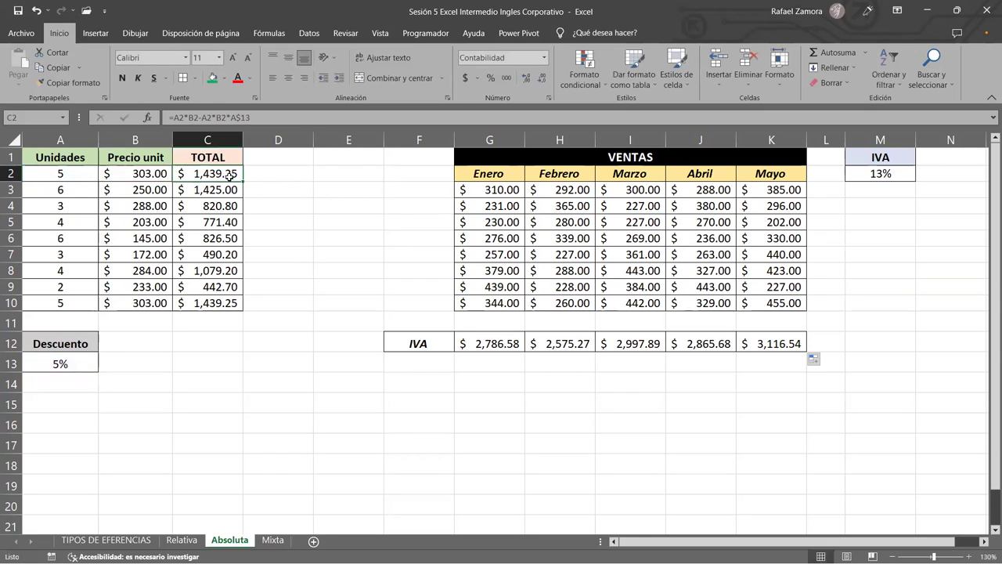
{"action": "double_click", "coordinate": [225, 173]}
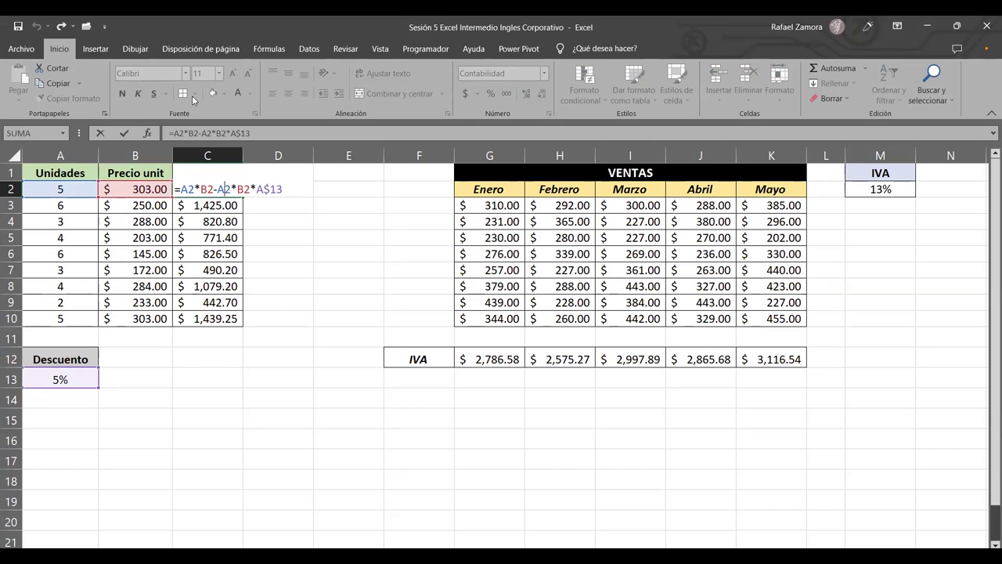
{"action": "key", "text": "Return"}
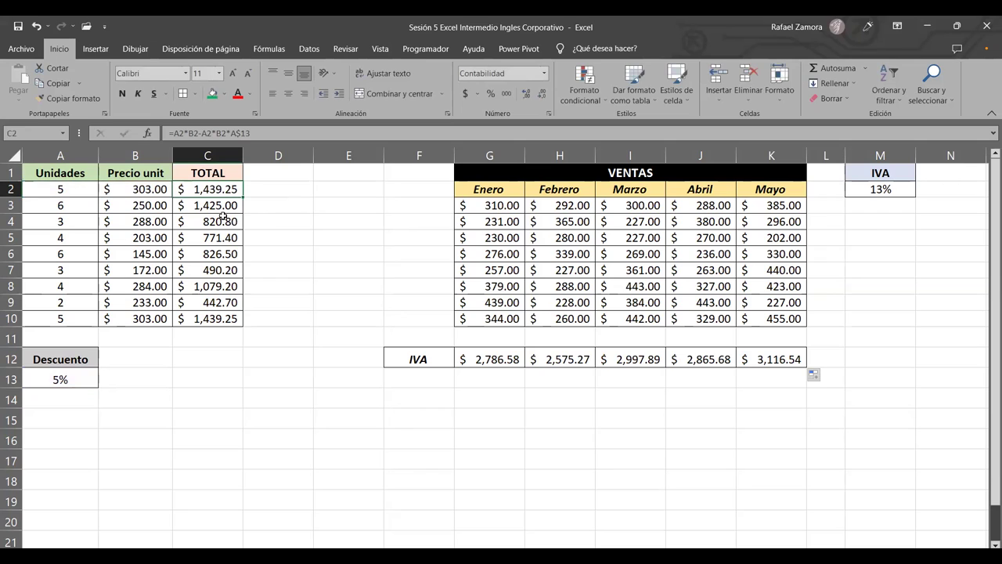
{"action": "left_click", "coordinate": [223, 222]}
{"action": "double_click", "coordinate": [223, 221]}
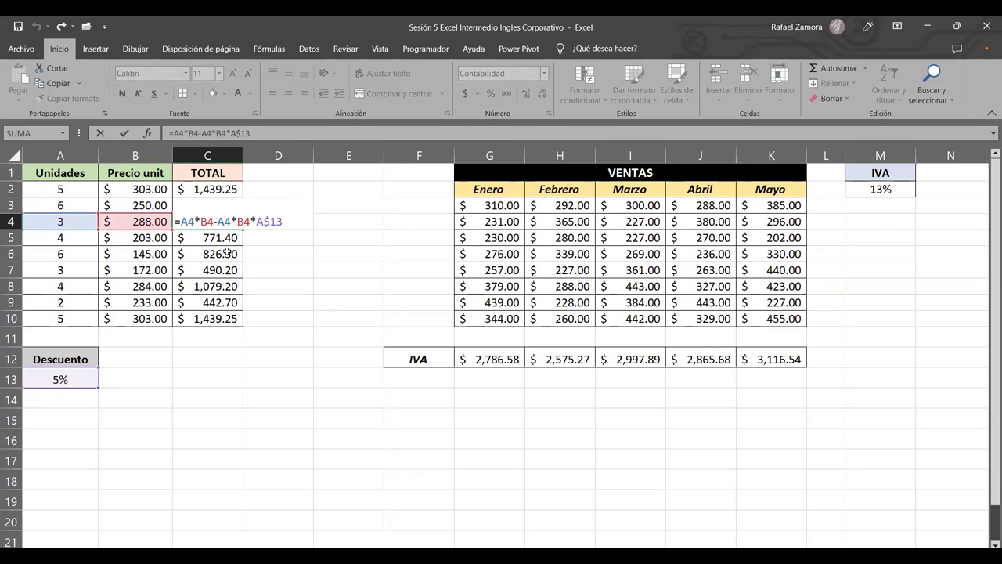
{"action": "double_click", "coordinate": [224, 253]}
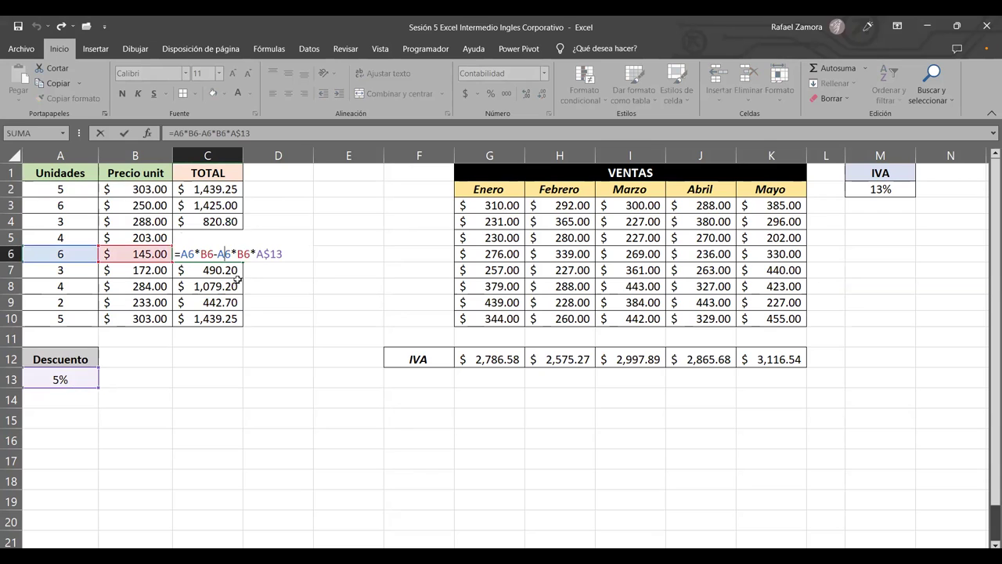
{"action": "left_click", "coordinate": [227, 273]}
{"action": "double_click", "coordinate": [227, 271]}
{"action": "left_click", "coordinate": [208, 290]}
{"action": "left_click", "coordinate": [210, 303]}
{"action": "double_click", "coordinate": [210, 304]}
{"action": "left_click", "coordinate": [210, 318]}
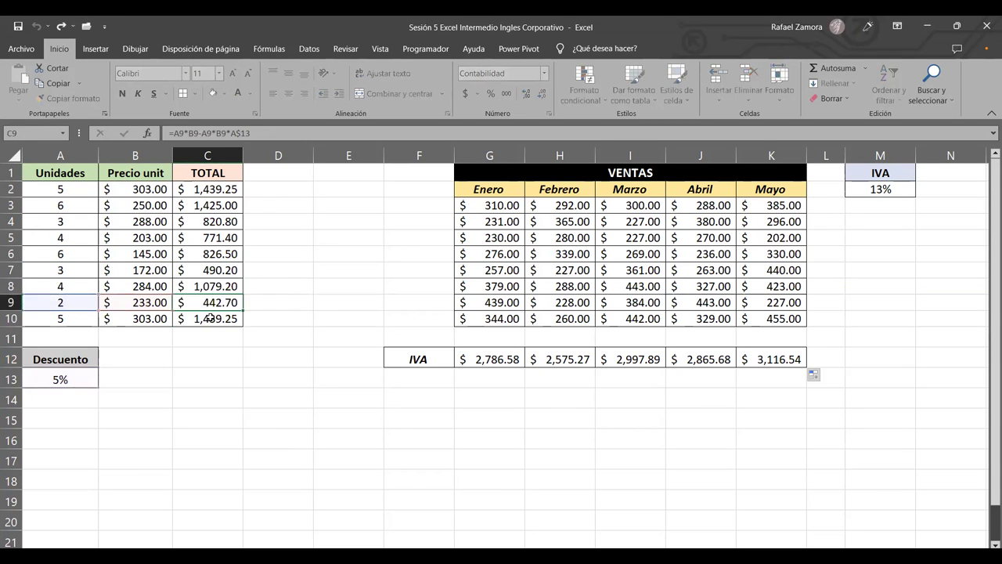
{"action": "double_click", "coordinate": [210, 318]}
{"action": "key", "text": "Escape"}
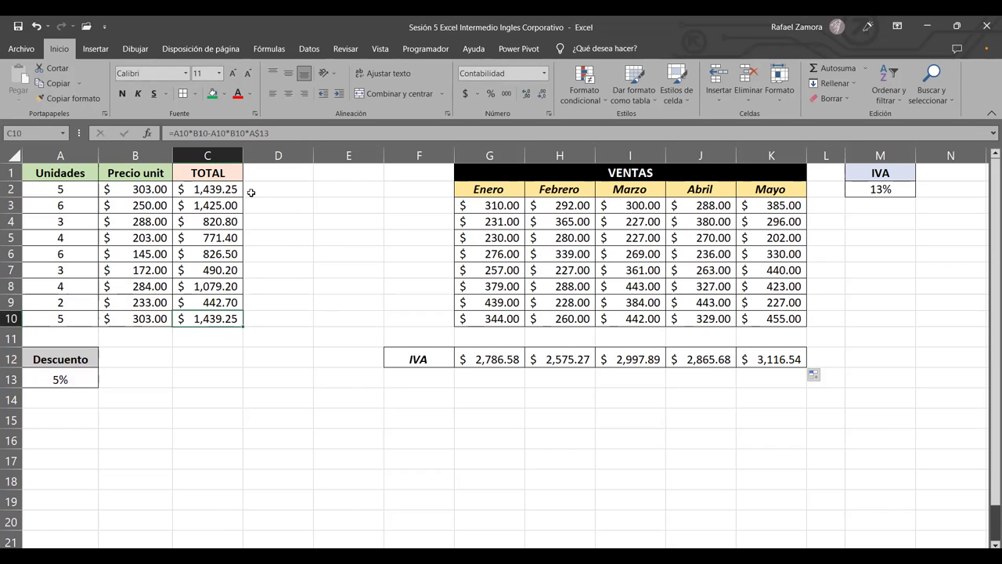
Change C2 to =A2*B2-A2*B2*$A$13 and copy the TOTAL formula down through C10
{"action": "left_click", "coordinate": [239, 188]}
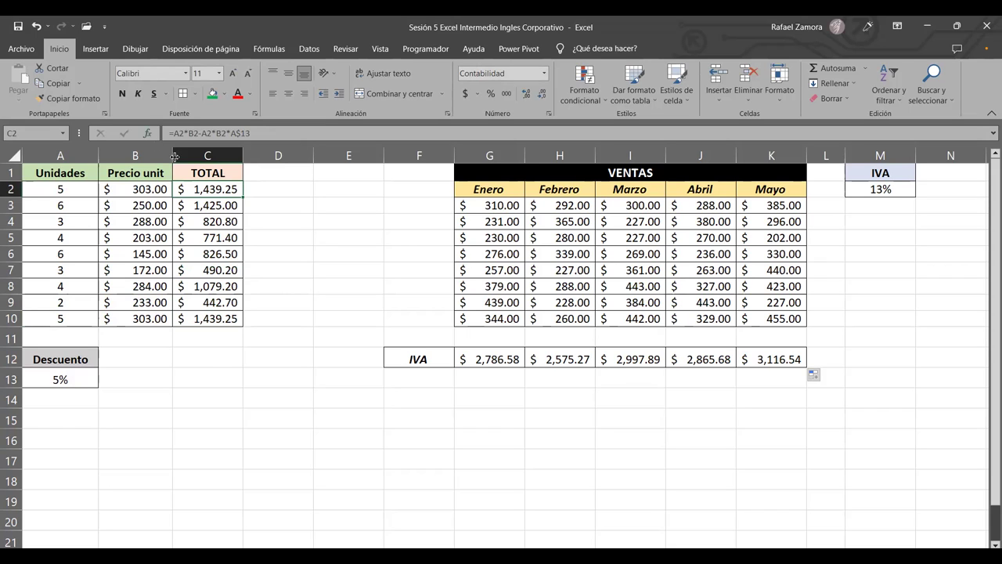
{"action": "double_click", "coordinate": [216, 190]}
{"action": "left_click", "coordinate": [261, 194]}
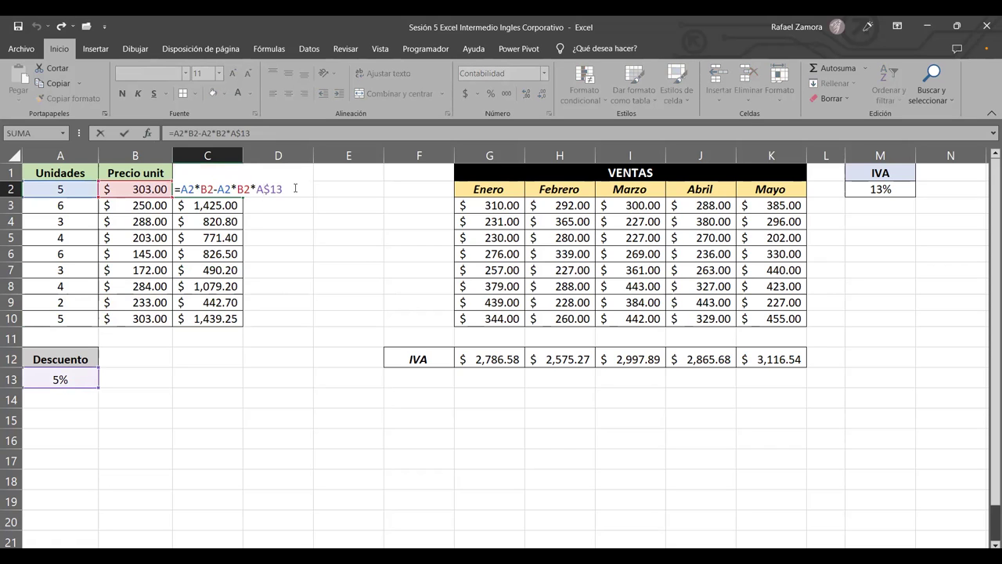
{"action": "key", "text": "F4"}
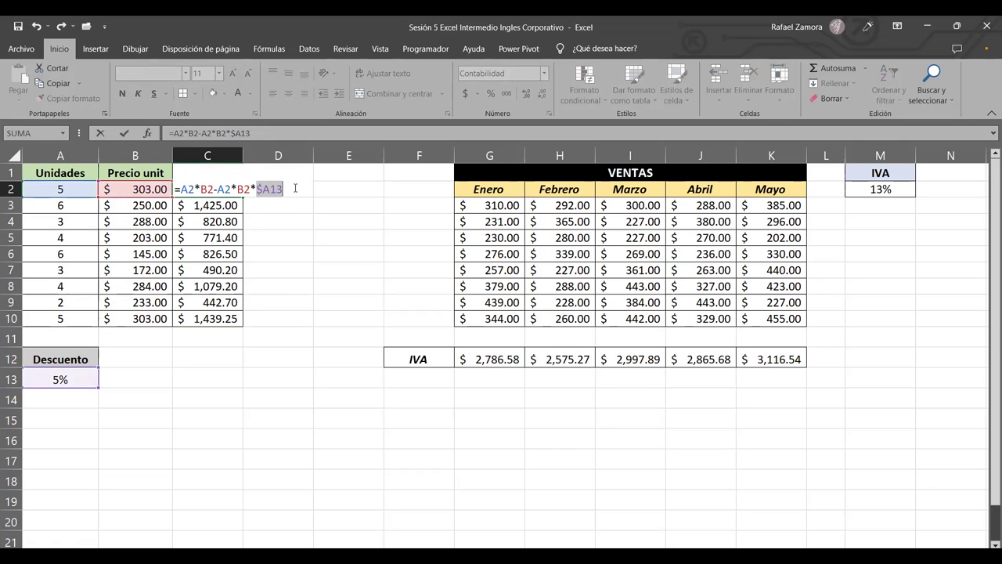
{"action": "key", "text": "F4"}
{"action": "key", "text": "F4"}
{"action": "key", "text": "Return"}
{"action": "left_click", "coordinate": [223, 189]}
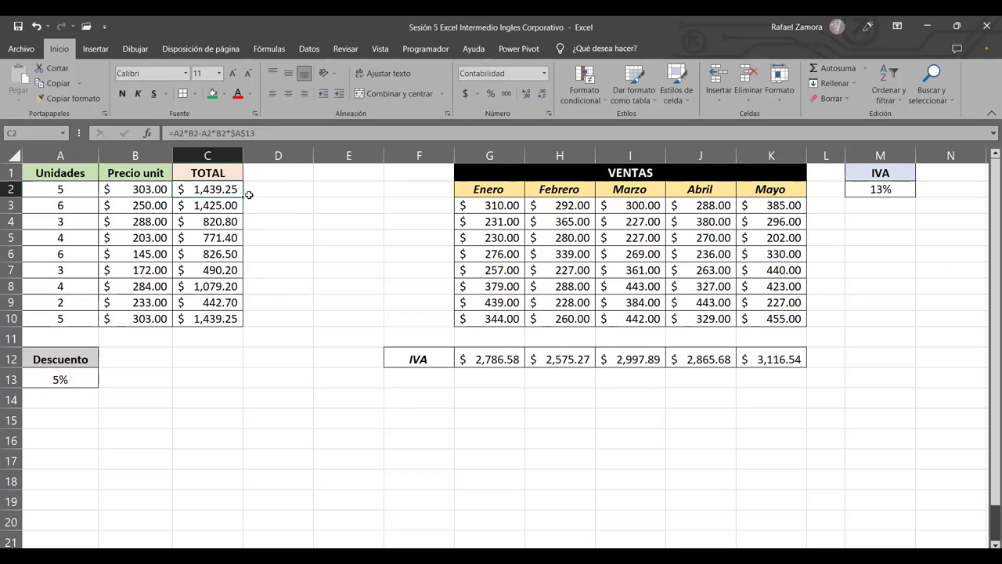
{"action": "left_click_drag", "start_coordinate": [243, 196], "coordinate": [256, 326]}
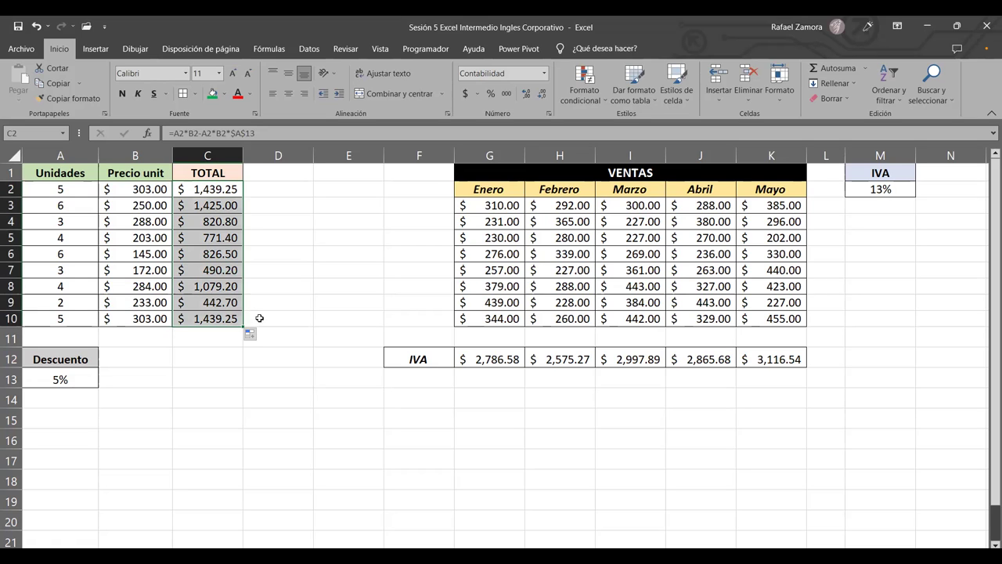
{"action": "left_click", "coordinate": [509, 360]}
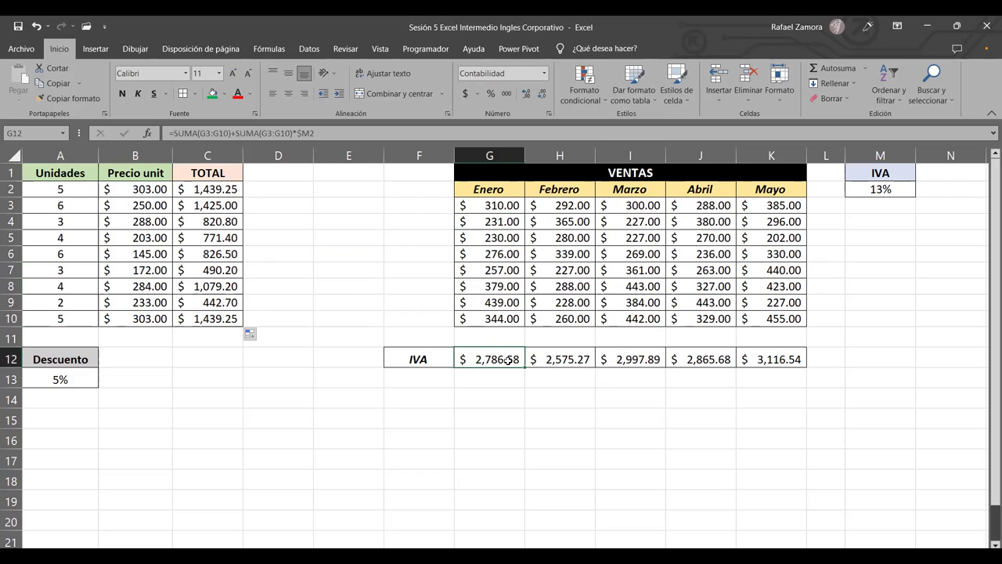
Lock G12's rate as $M$2 and fill the IVA formula across to K12
{"action": "double_click", "coordinate": [509, 360]}
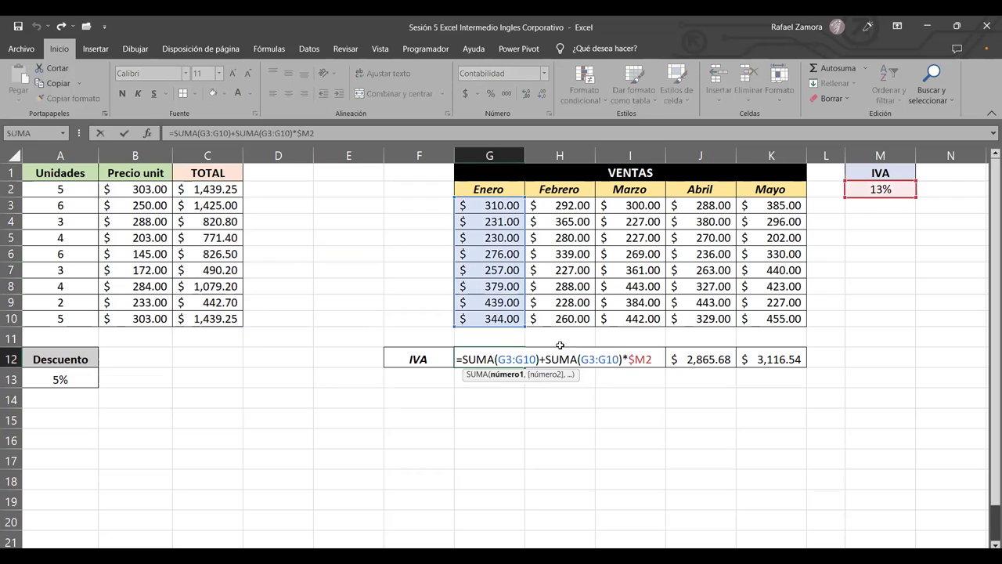
{"action": "left_click", "coordinate": [646, 360]}
{"action": "key", "text": "F4"}
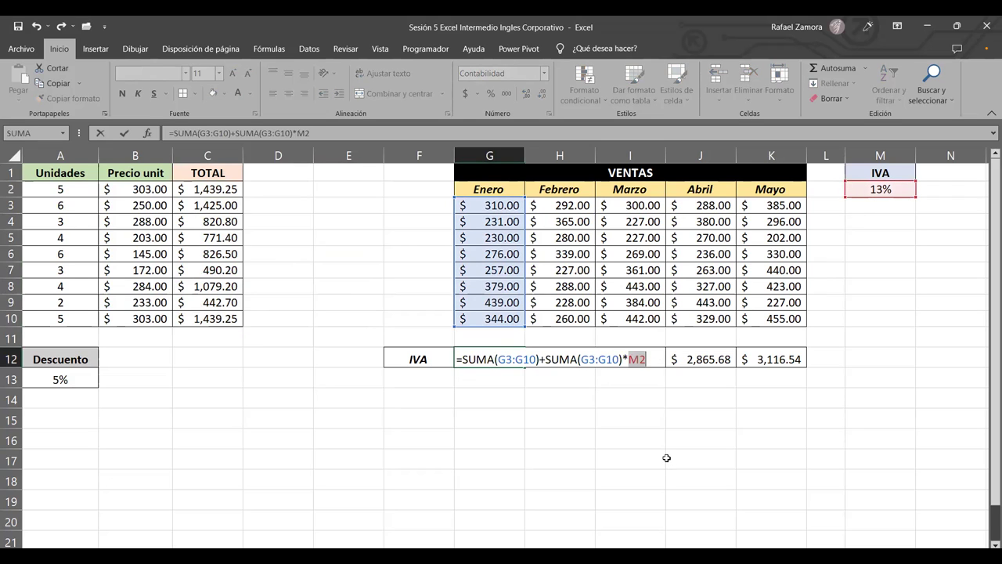
{"action": "key", "text": "Return"}
{"action": "left_click", "coordinate": [520, 361]}
{"action": "left_click_drag", "start_coordinate": [525, 368], "coordinate": [806, 383]}
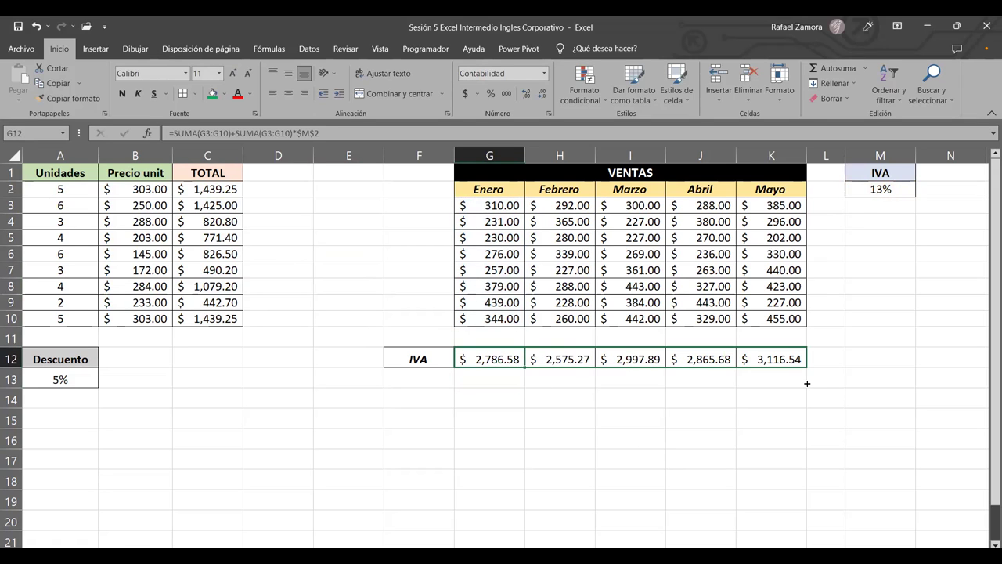
Review the IVA formulas in G12 and J12 and highlight row 16, leaving G12 unchanged
{"action": "double_click", "coordinate": [499, 356]}
{"action": "left_click", "coordinate": [559, 359]}
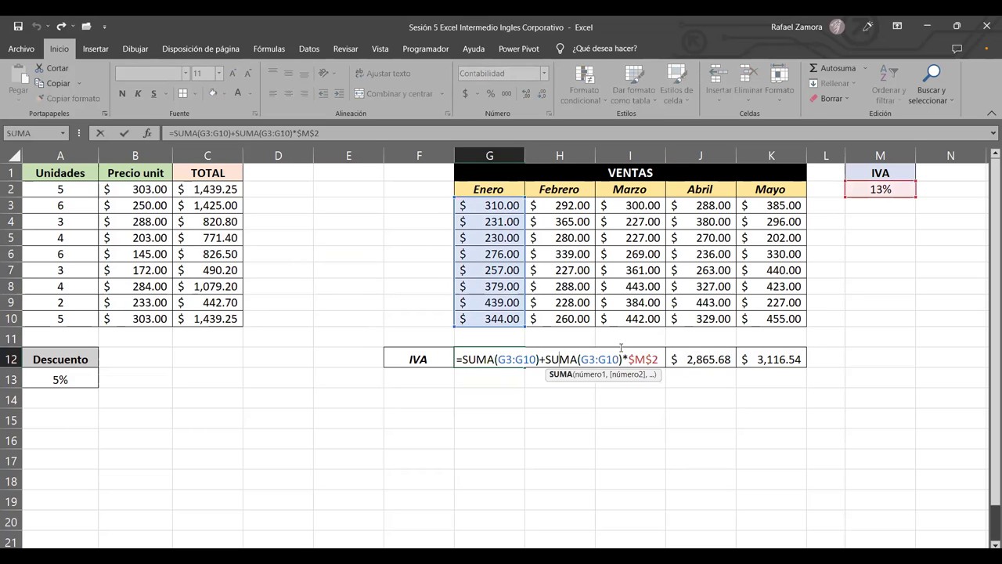
{"action": "left_click", "coordinate": [706, 354]}
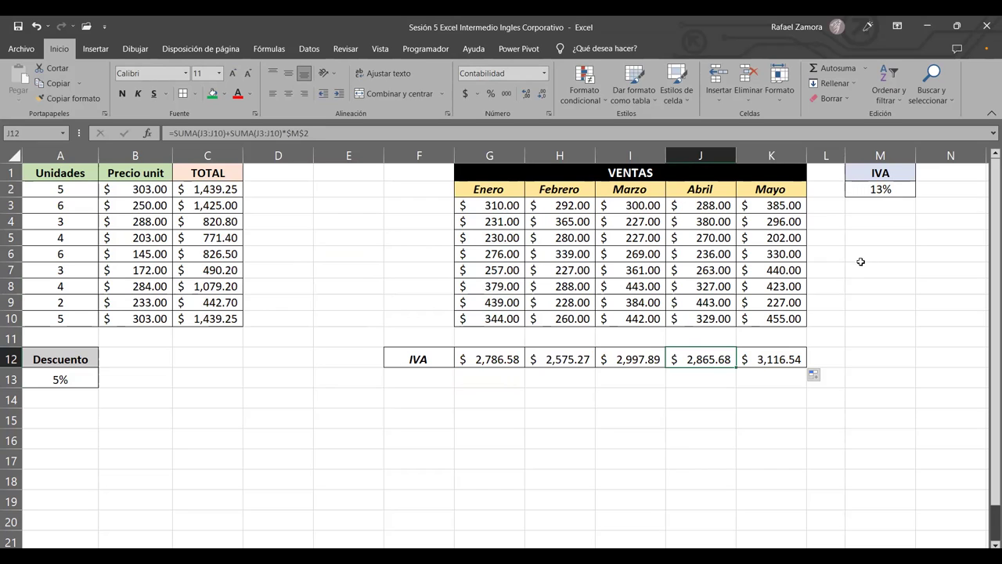
{"action": "left_click_drag", "start_coordinate": [283, 432], "coordinate": [528, 430]}
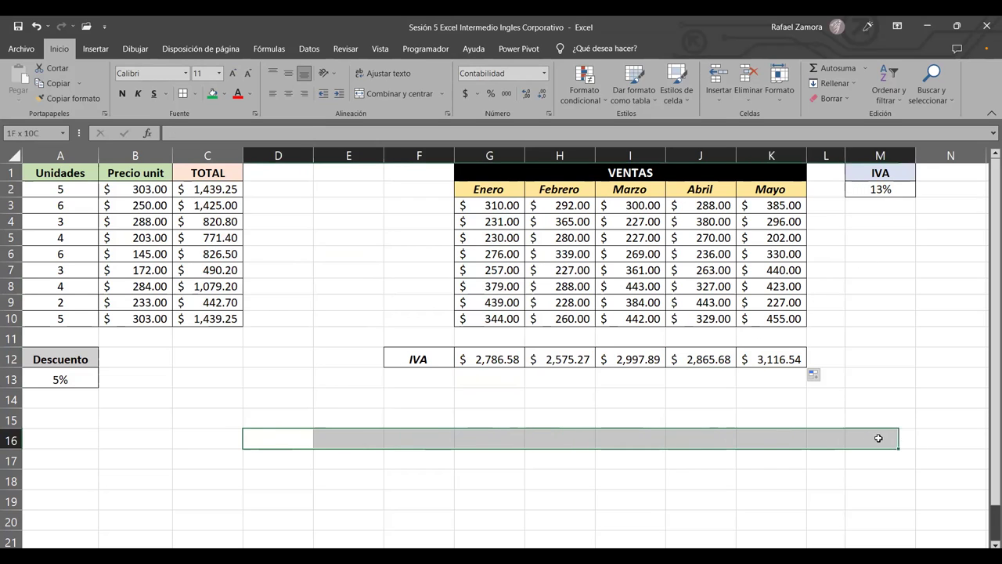
{"action": "left_click_drag", "start_coordinate": [528, 429], "coordinate": [847, 429]}
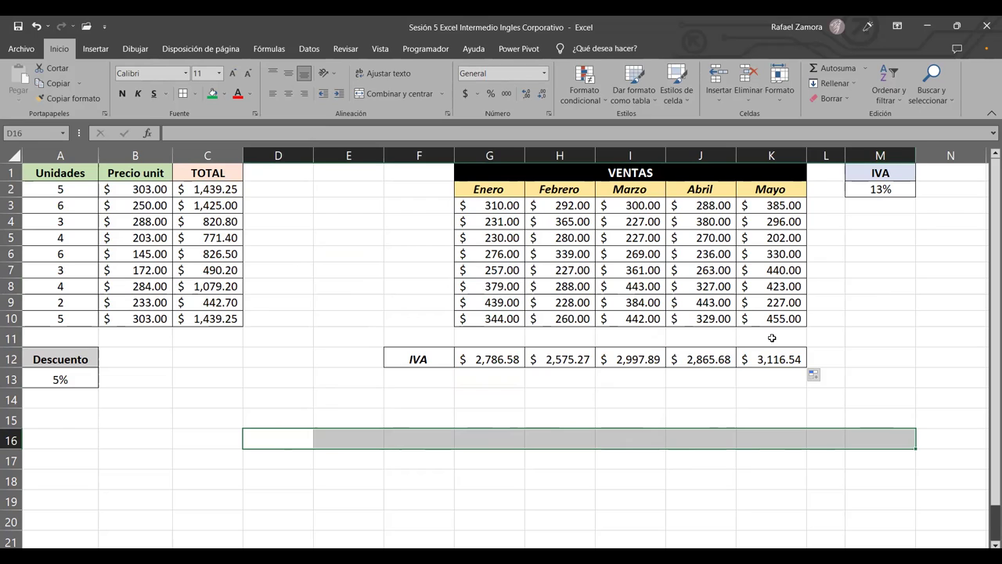
{"action": "left_click", "coordinate": [507, 356]}
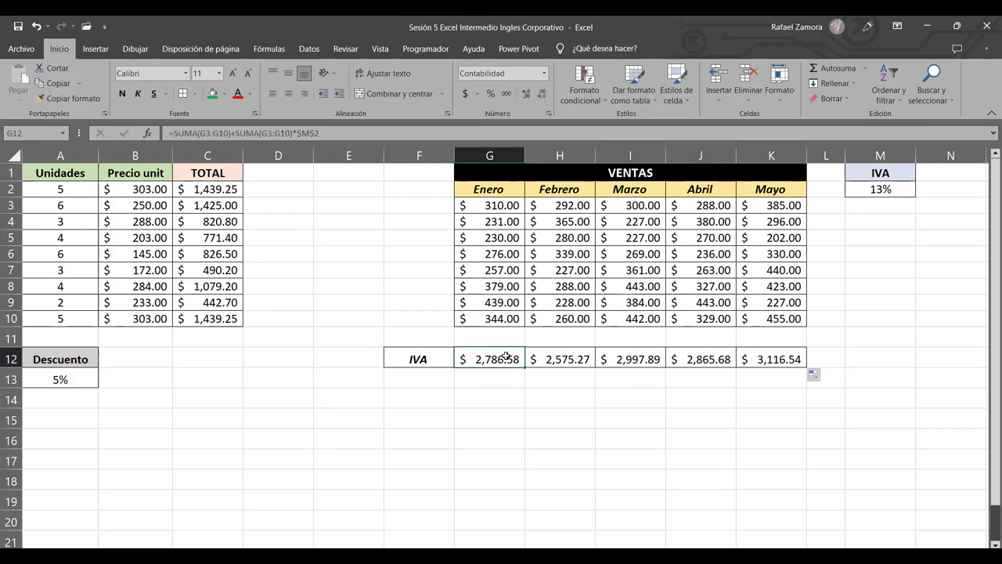
{"action": "double_click", "coordinate": [507, 357]}
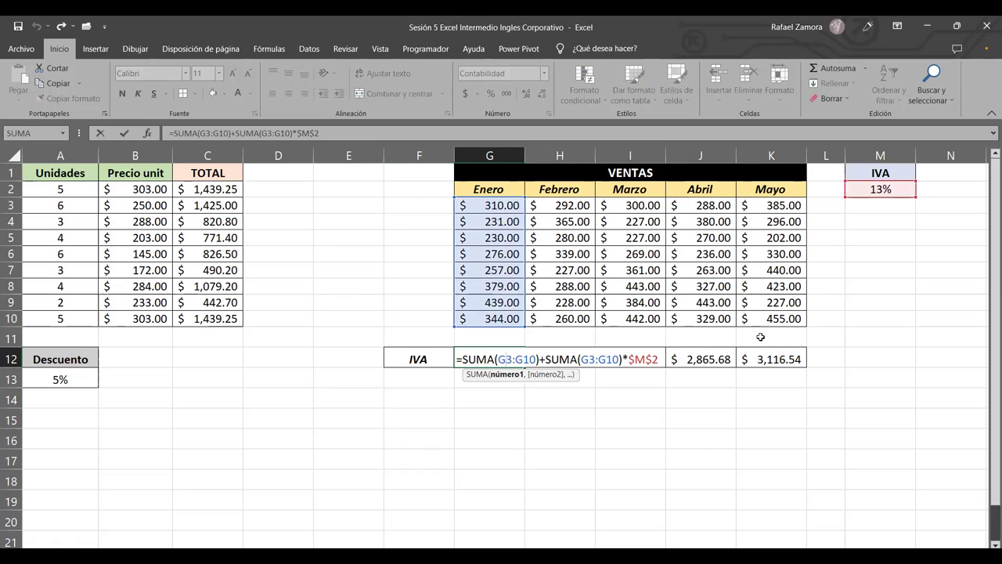
{"action": "key", "text": "Escape"}
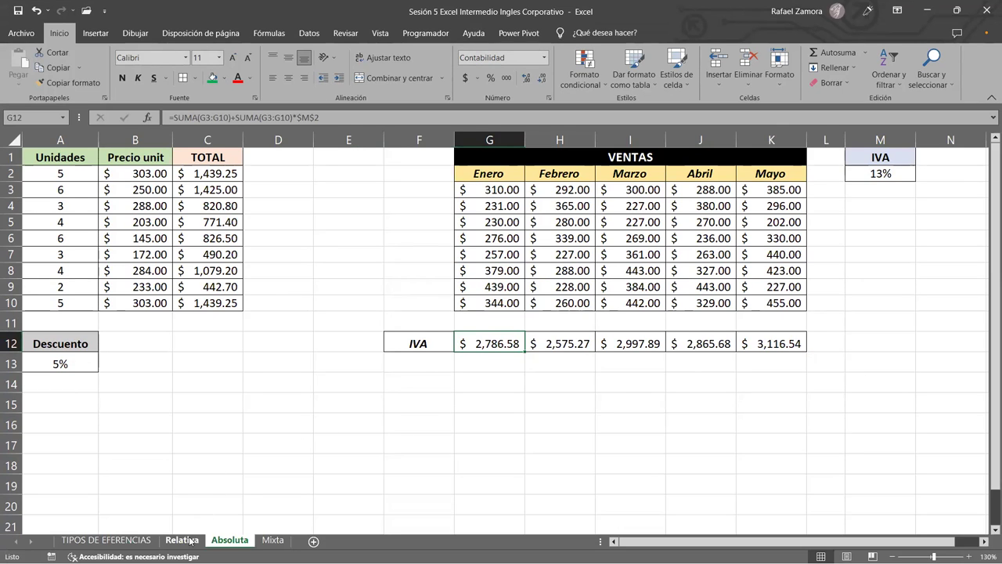
Switch to the Relativa sheet and then back to the Absoluta sheet
{"action": "left_click", "coordinate": [182, 541]}
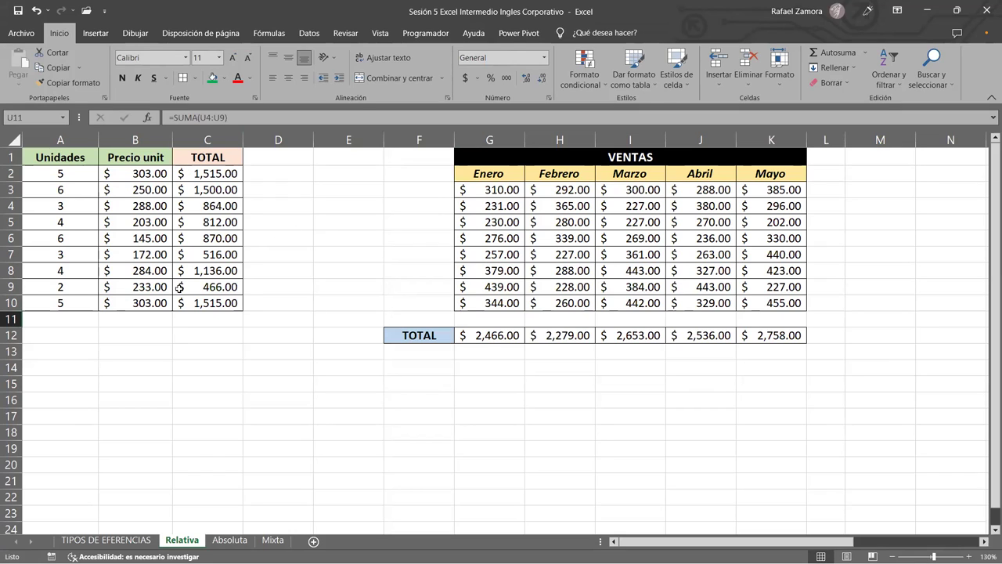
{"action": "left_click", "coordinate": [230, 540]}
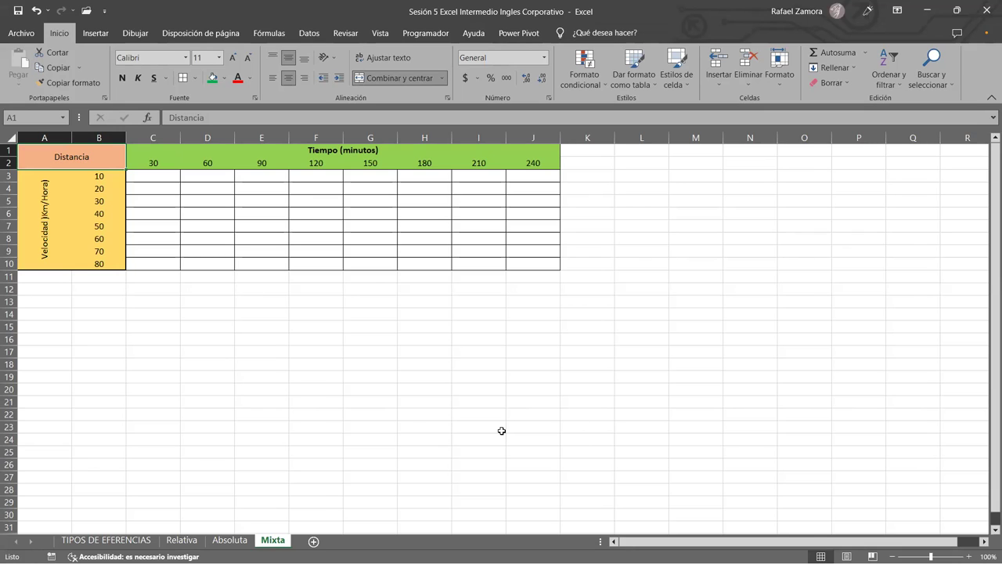
Look over the Mixta table's Velocidad label and the 30–240 minute time headings
{"action": "scroll", "coordinate": [501, 430], "scroll_direction": "up", "scroll_amount": 2}
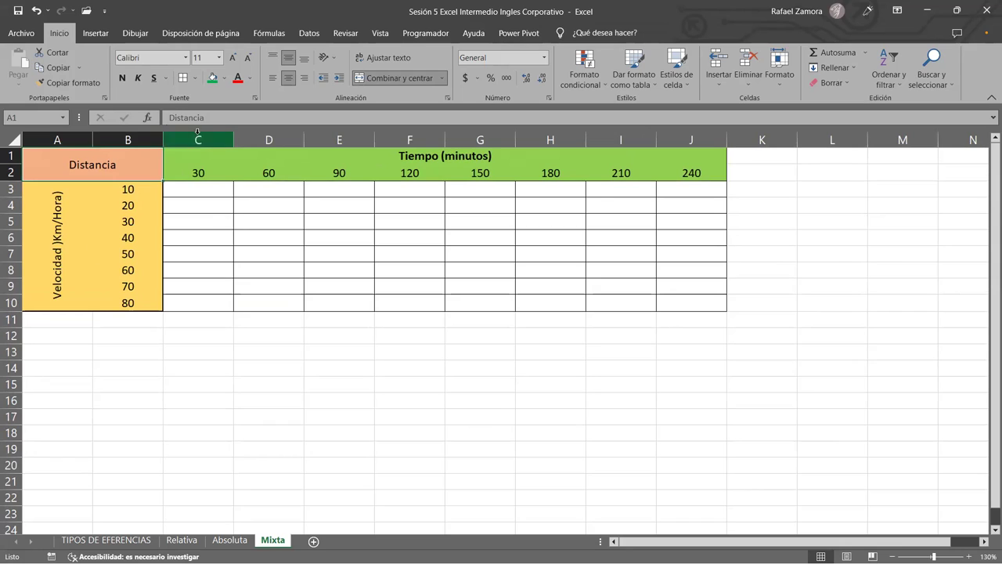
{"action": "left_click", "coordinate": [52, 224]}
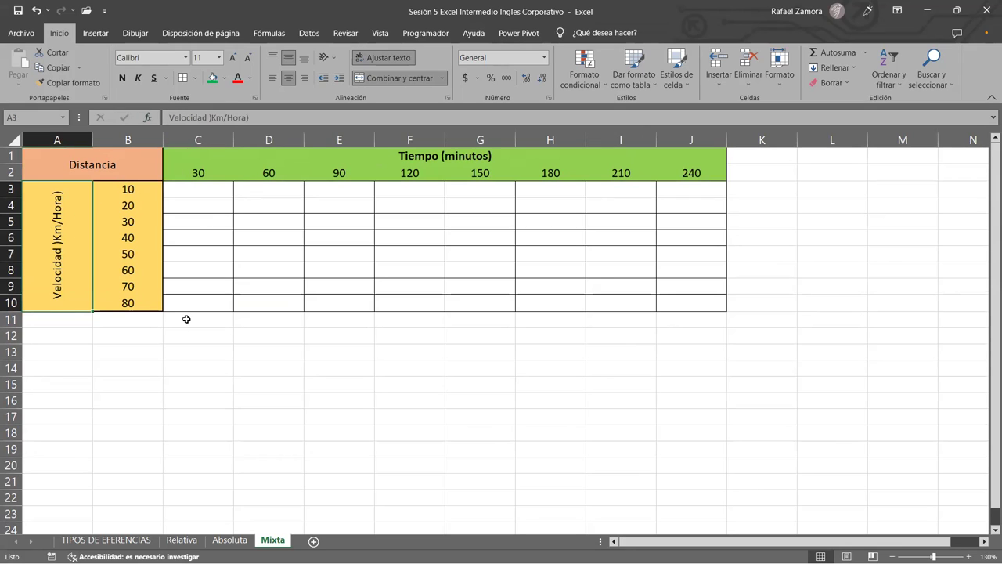
{"action": "left_click", "coordinate": [480, 172]}
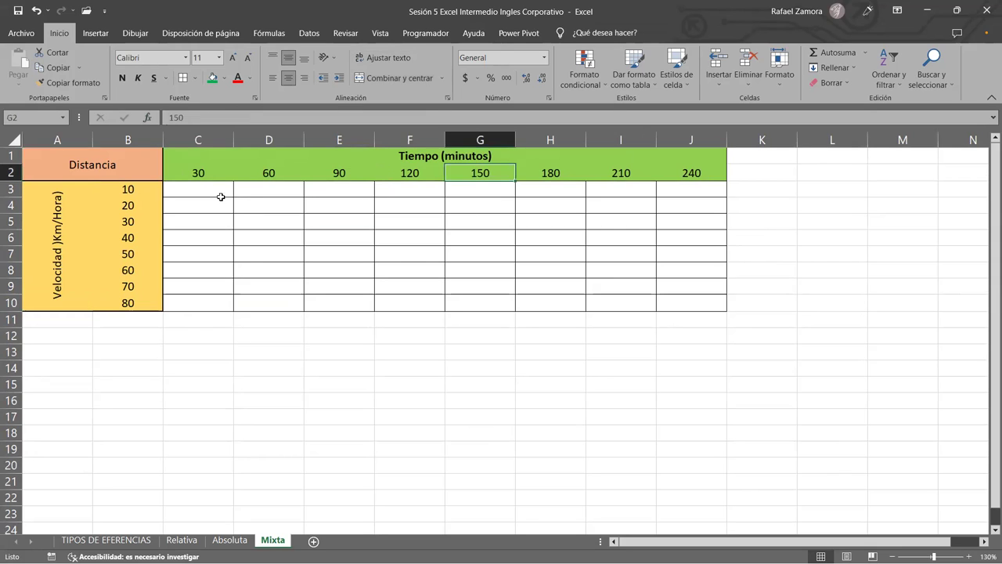
{"action": "left_click", "coordinate": [201, 171]}
{"action": "left_click", "coordinate": [550, 173]}
{"action": "left_click", "coordinate": [668, 175]}
{"action": "left_click", "coordinate": [439, 192]}
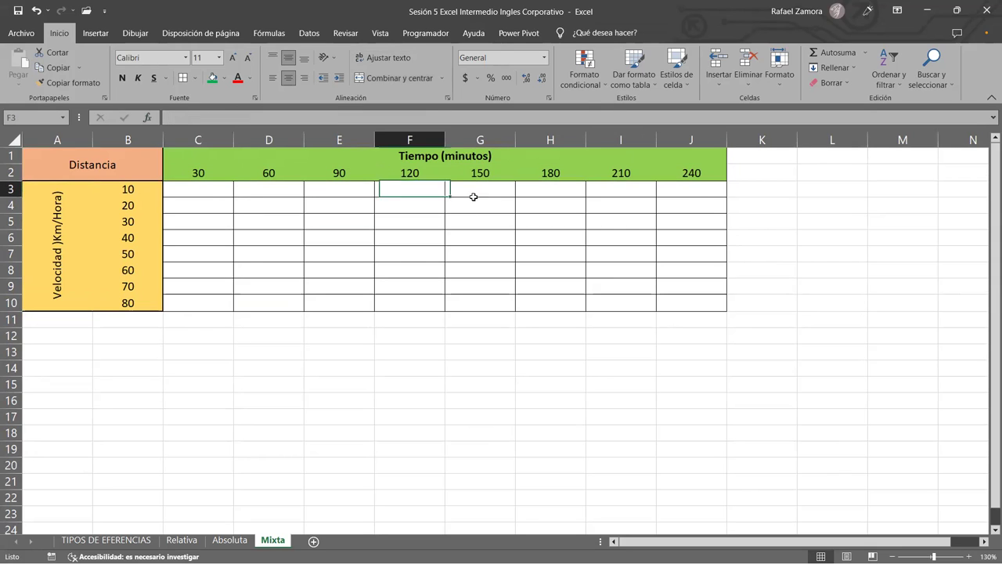
Enter =B3*C2 in C3 to get 300 for 10 km/h over 30 minutes
{"action": "left_click", "coordinate": [179, 189]}
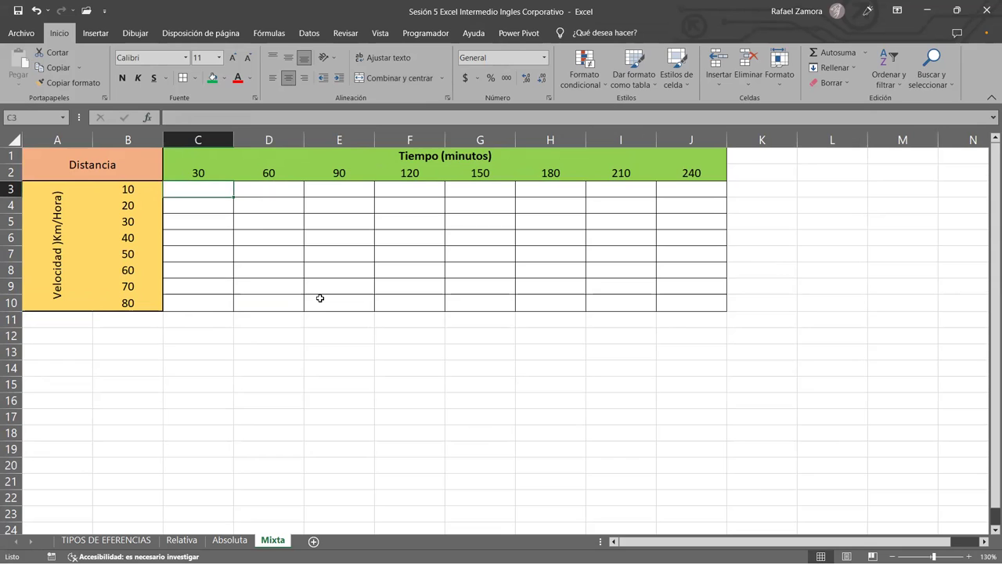
{"action": "type", "text": "="}
{"action": "left_click", "coordinate": [143, 191]}
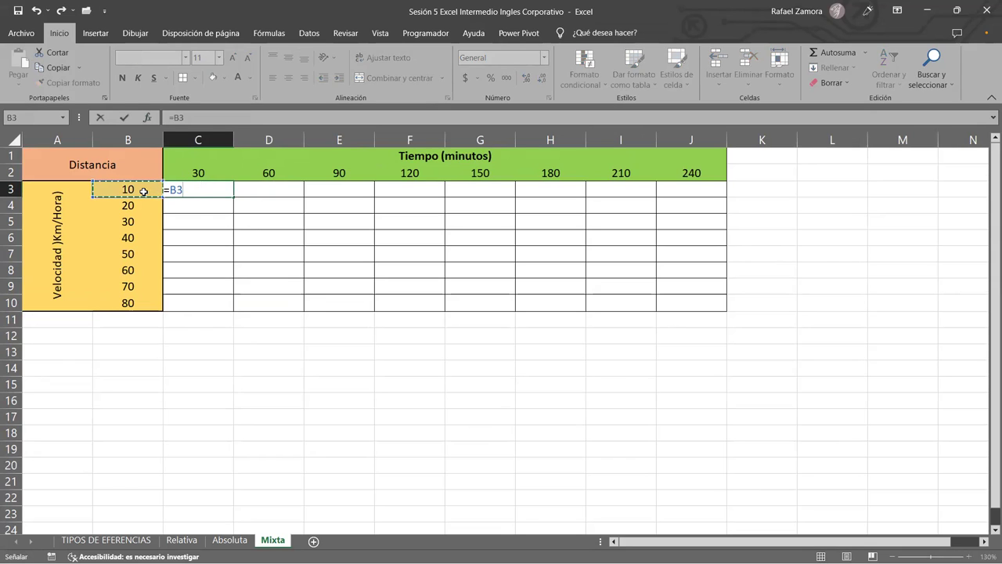
{"action": "type", "text": "*"}
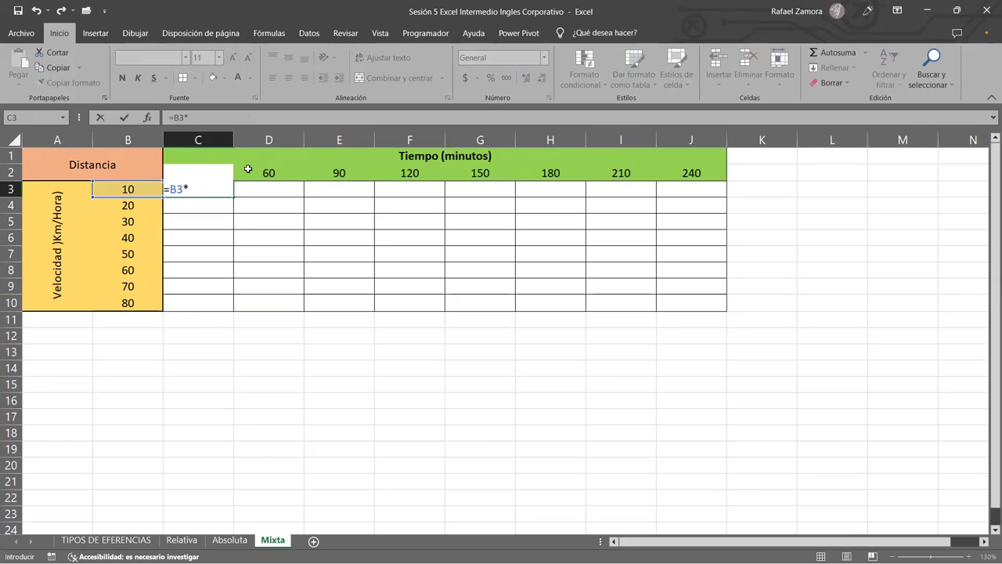
{"action": "left_click", "coordinate": [244, 174]}
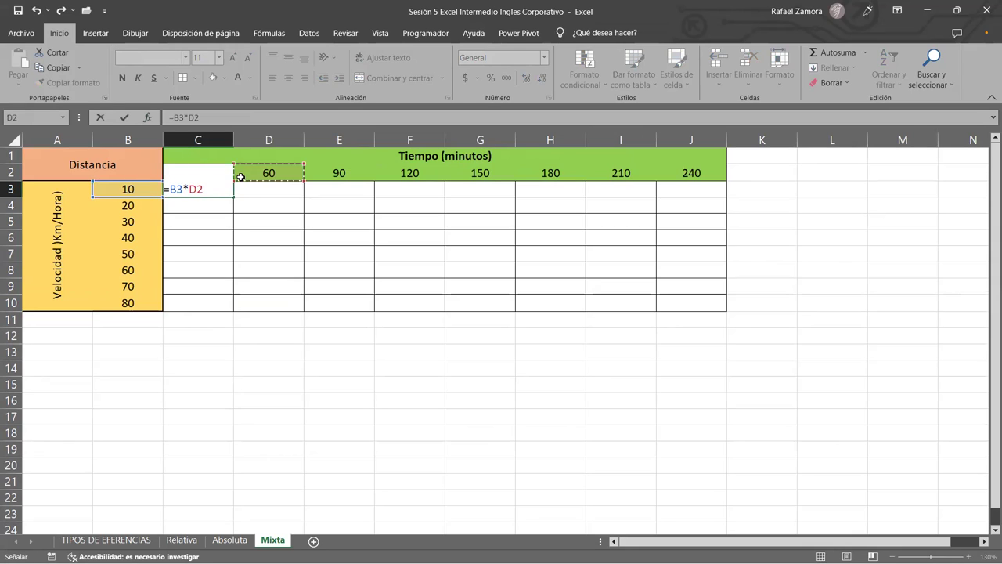
{"action": "key", "text": "Left"}
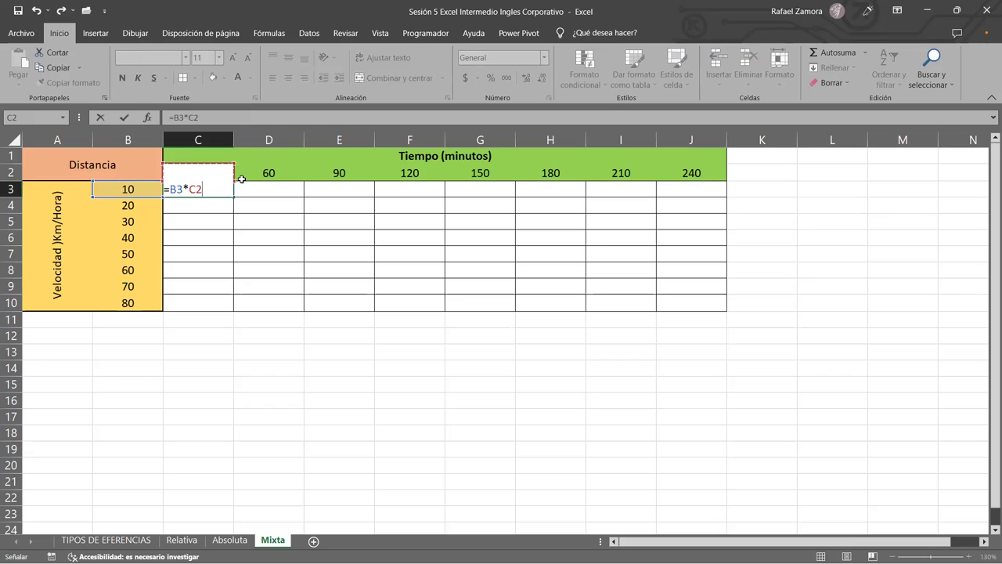
{"action": "key", "text": "Return"}
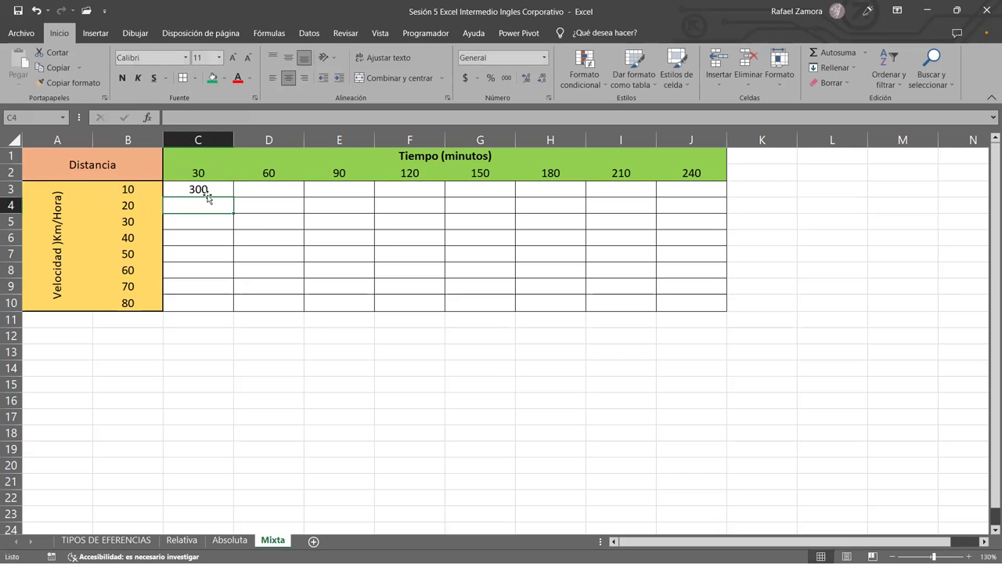
{"action": "left_click", "coordinate": [204, 191]}
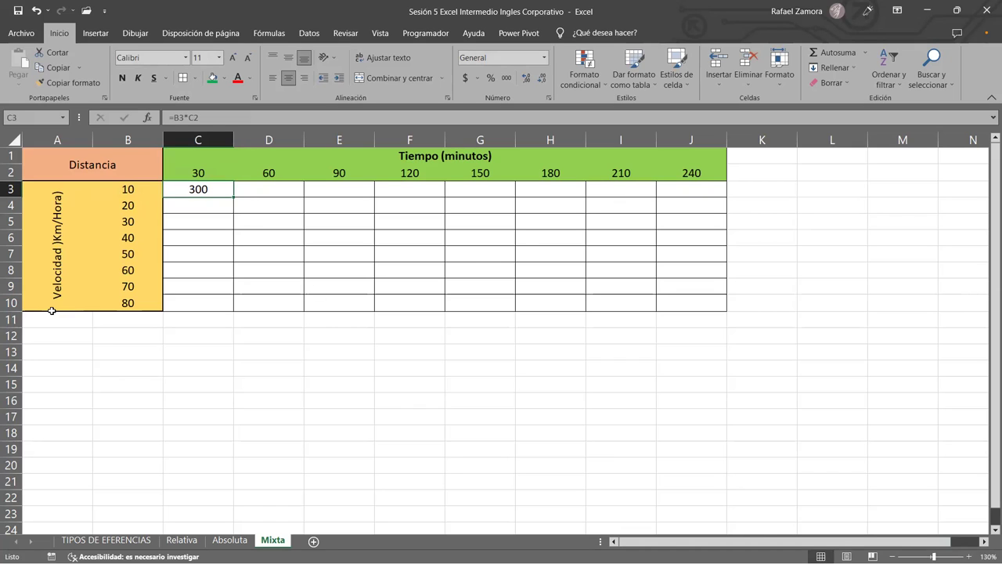
{"action": "double_click", "coordinate": [206, 188]}
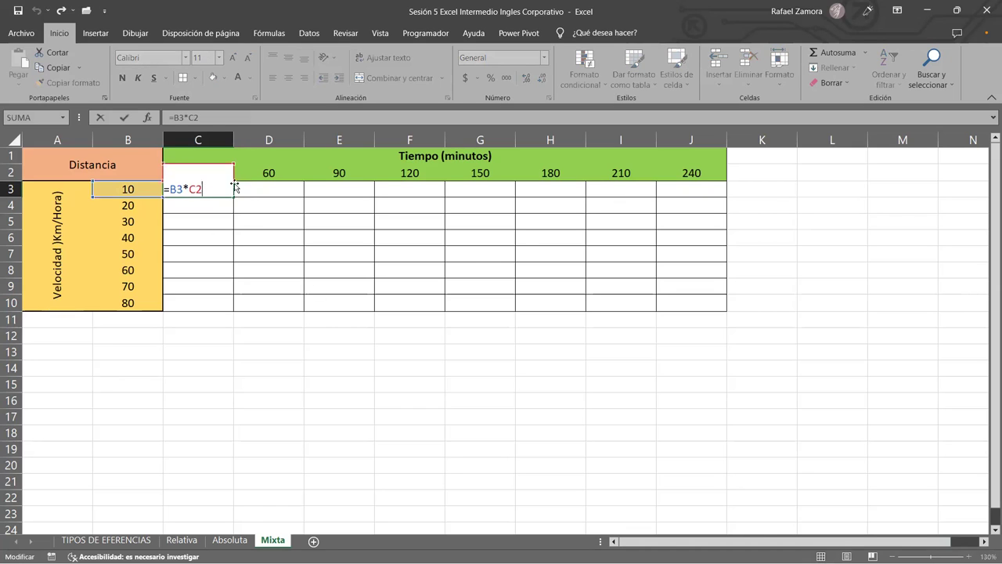
{"action": "key", "text": "ctrl+Return"}
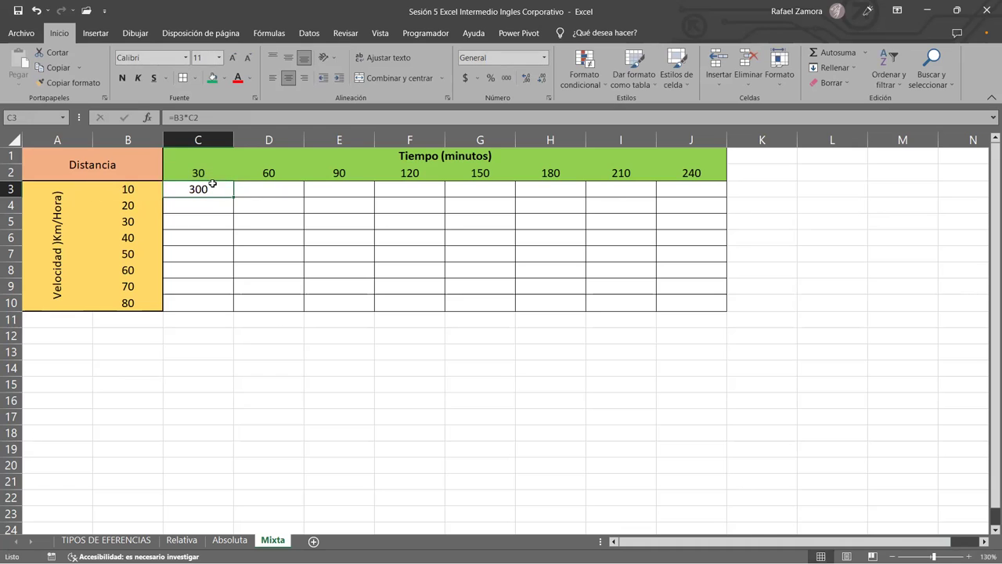
{"action": "left_click_drag", "start_coordinate": [234, 197], "coordinate": [709, 208]}
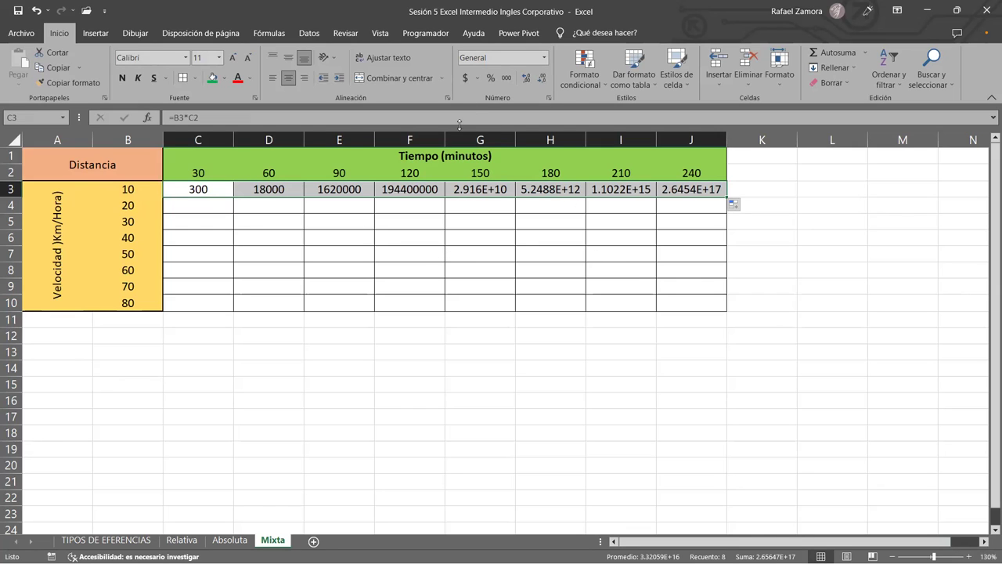
{"action": "left_click", "coordinate": [543, 57]}
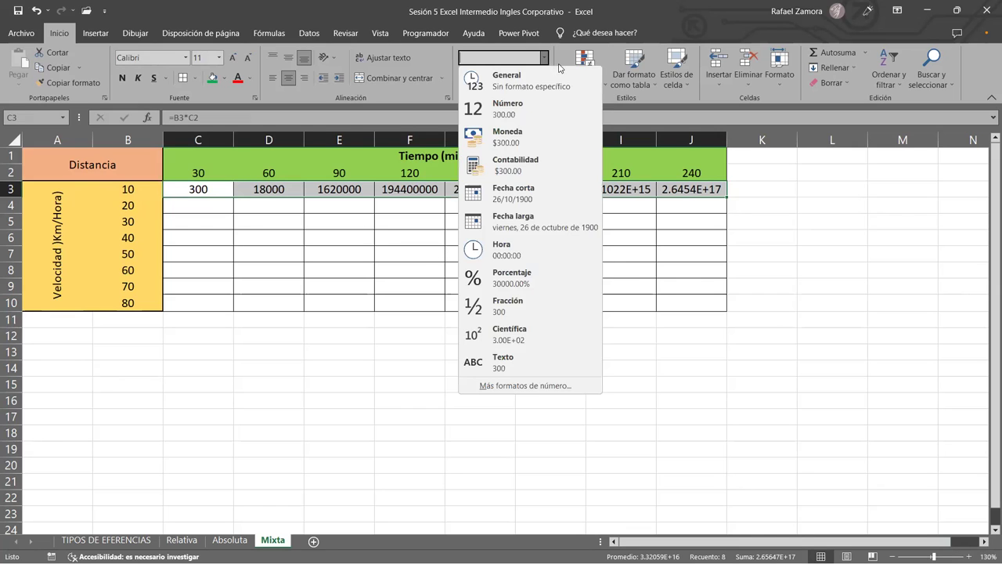
{"action": "key", "text": "Escape"}
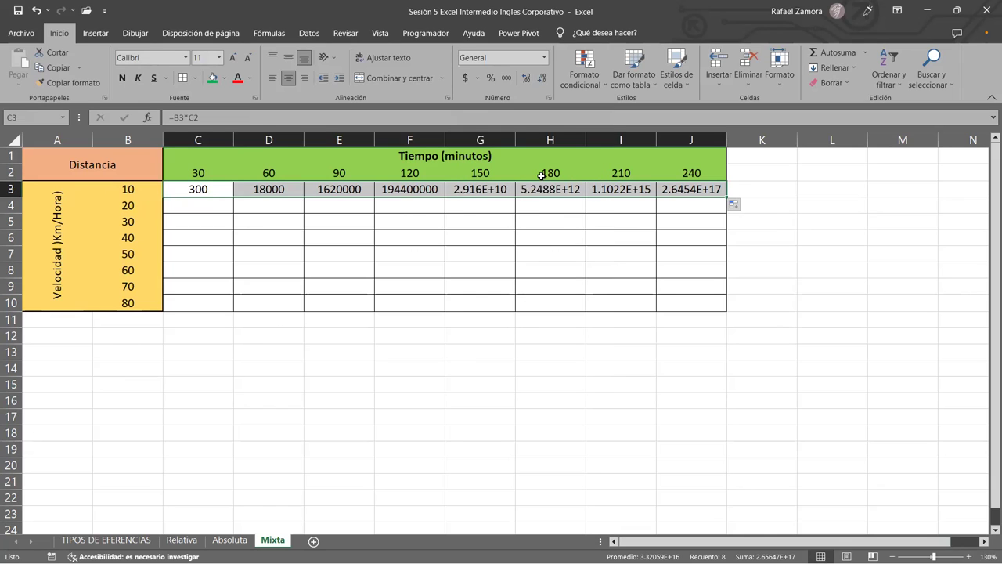
{"action": "left_click_drag", "start_coordinate": [186, 247], "coordinate": [188, 235]}
{"action": "key", "text": "ctrl+z"}
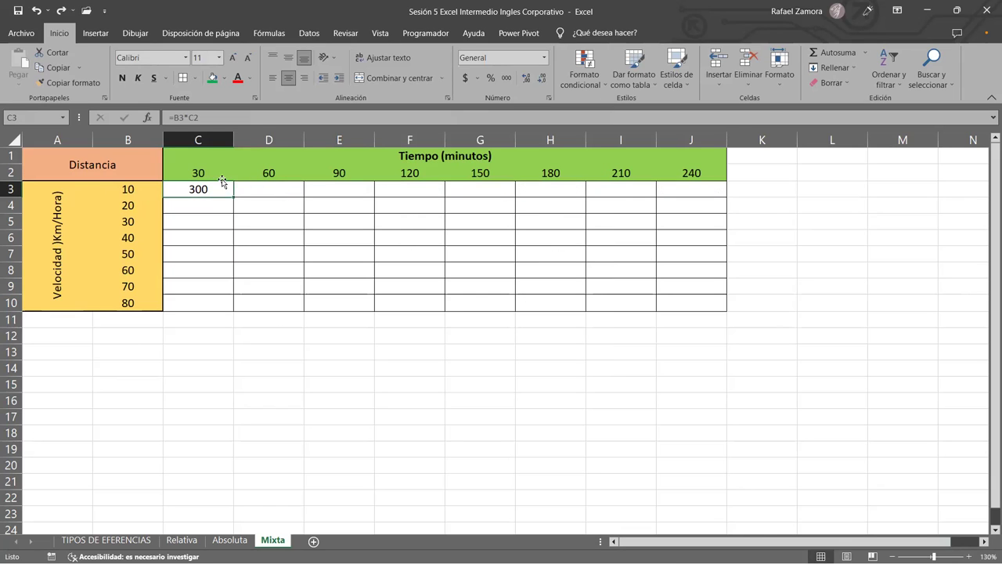
{"action": "left_click_drag", "start_coordinate": [233, 197], "coordinate": [215, 306]}
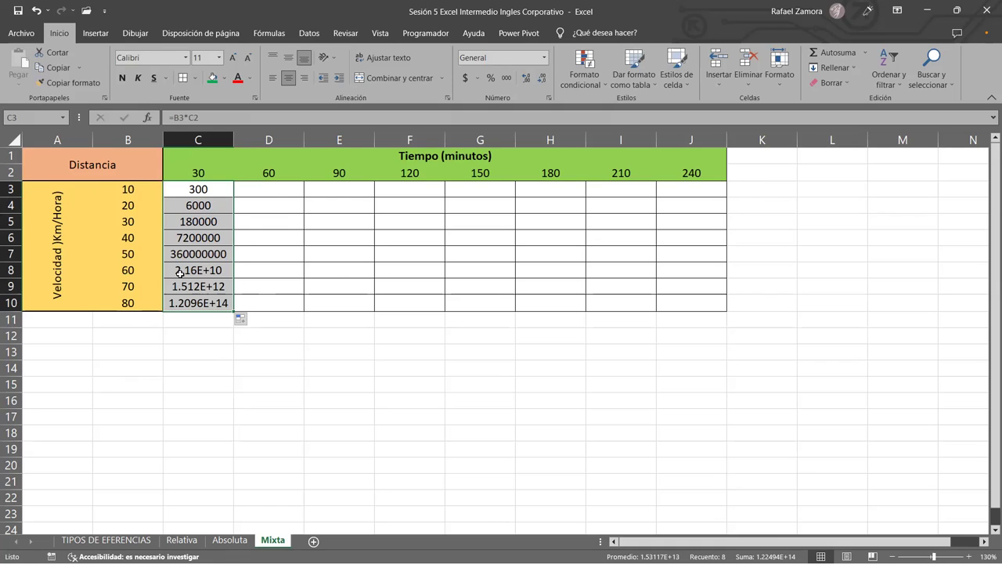
{"action": "key", "text": "ctrl+z"}
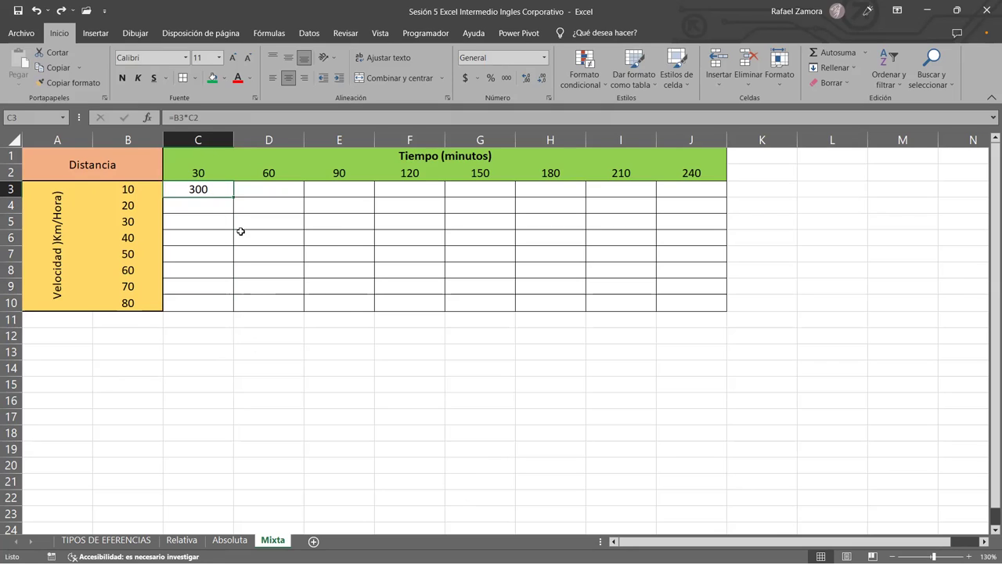
{"action": "double_click", "coordinate": [209, 189]}
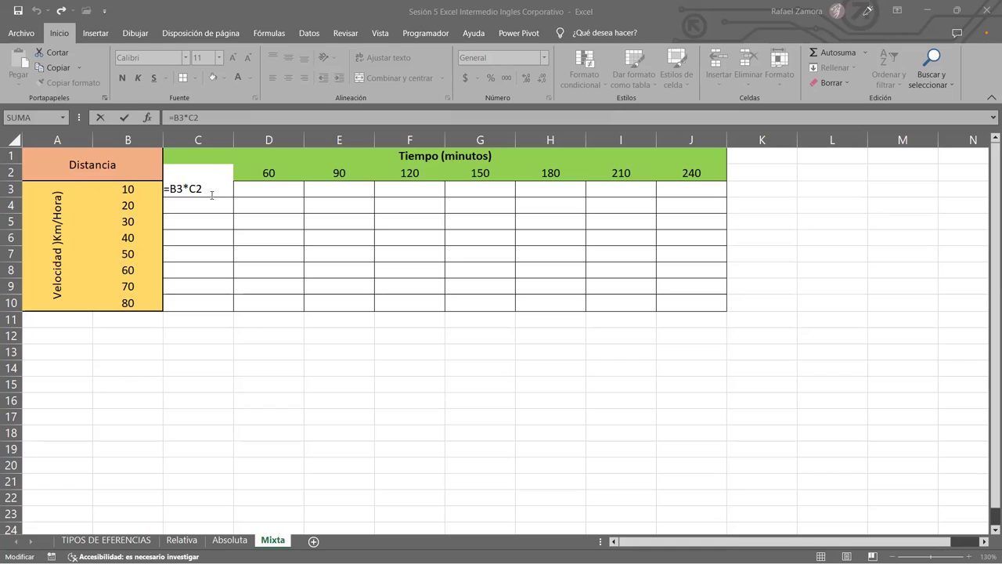
Change C3 to =B3*C$2 and fill it down to C10, giving 300 to 2400
{"action": "left_click", "coordinate": [219, 224]}
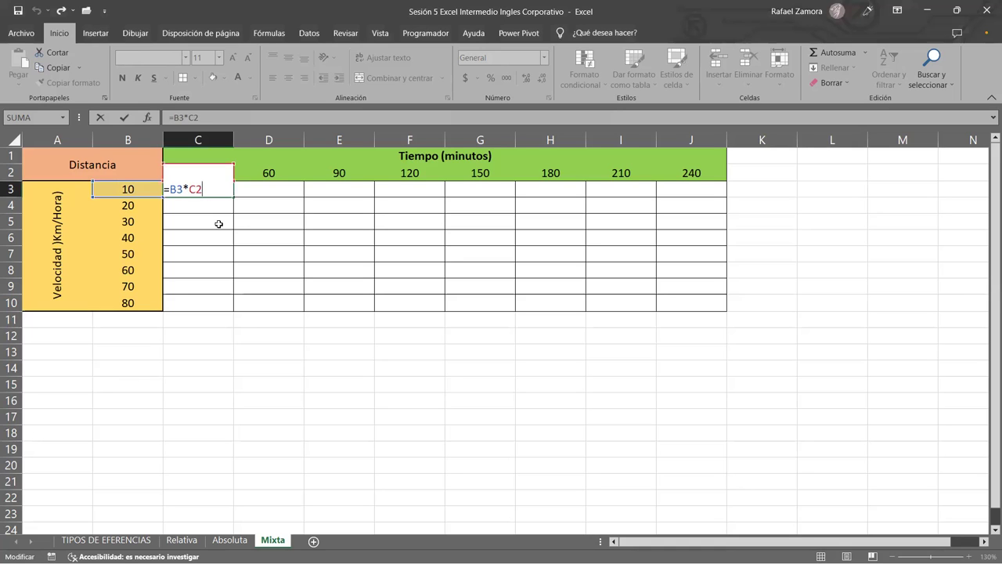
{"action": "key", "text": "F4"}
{"action": "key", "text": "F4"}
{"action": "key", "text": "Return"}
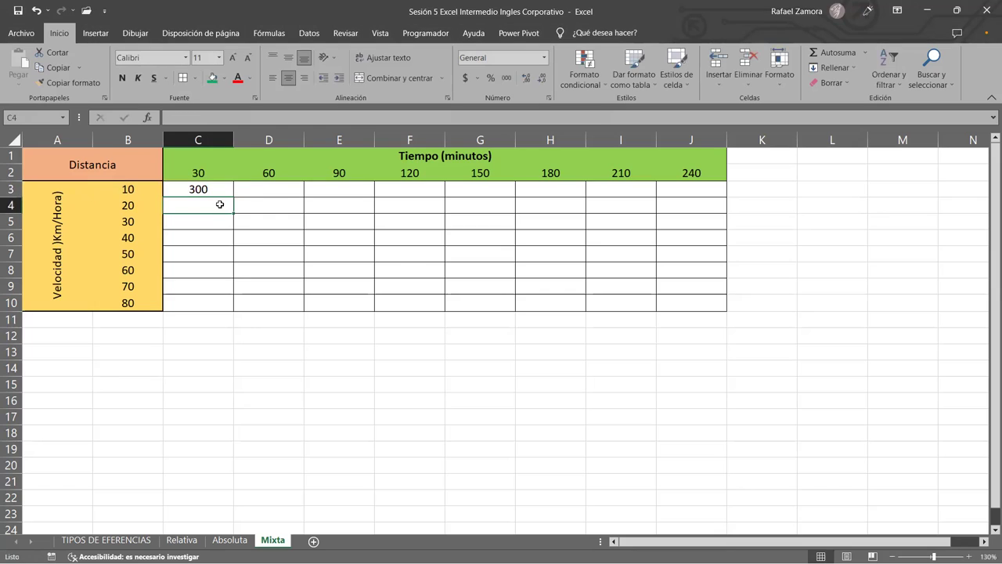
{"action": "left_click", "coordinate": [219, 191]}
{"action": "left_click_drag", "start_coordinate": [232, 197], "coordinate": [227, 315]}
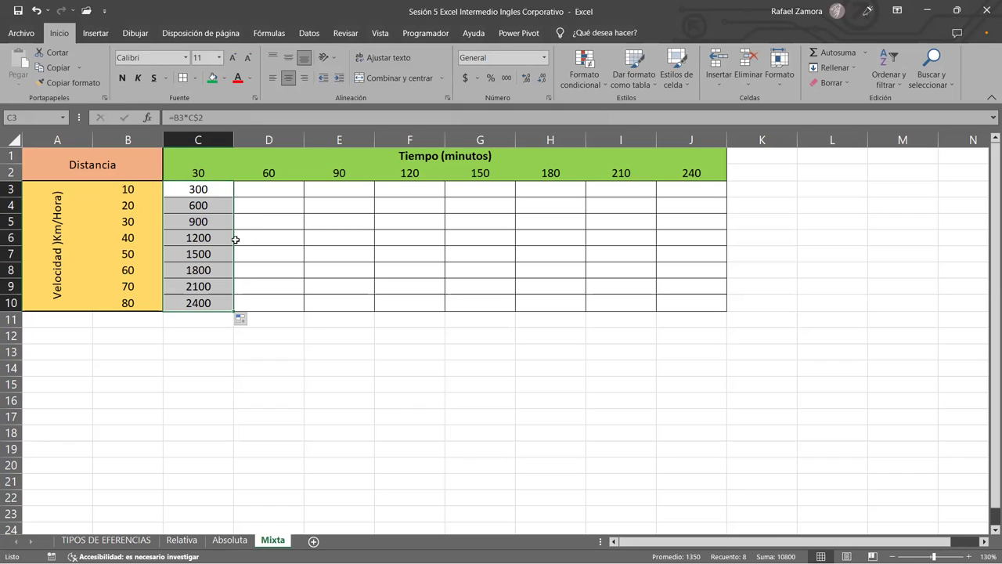
{"action": "left_click", "coordinate": [269, 187]}
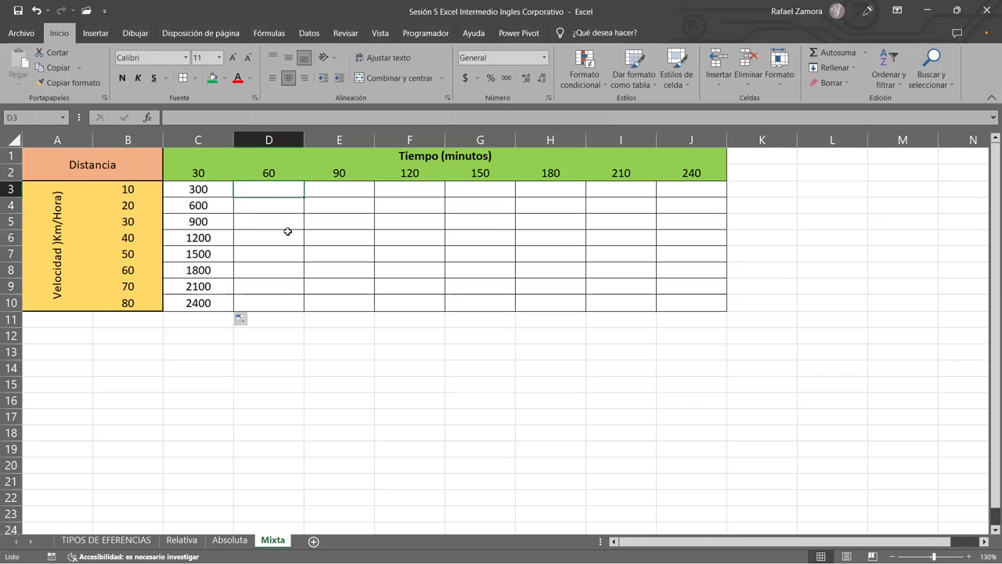
Enter =B3*D$2 in D3 and fill it down to D10 for 600 to 4800
{"action": "type", "text": "="}
{"action": "left_click", "coordinate": [133, 189]}
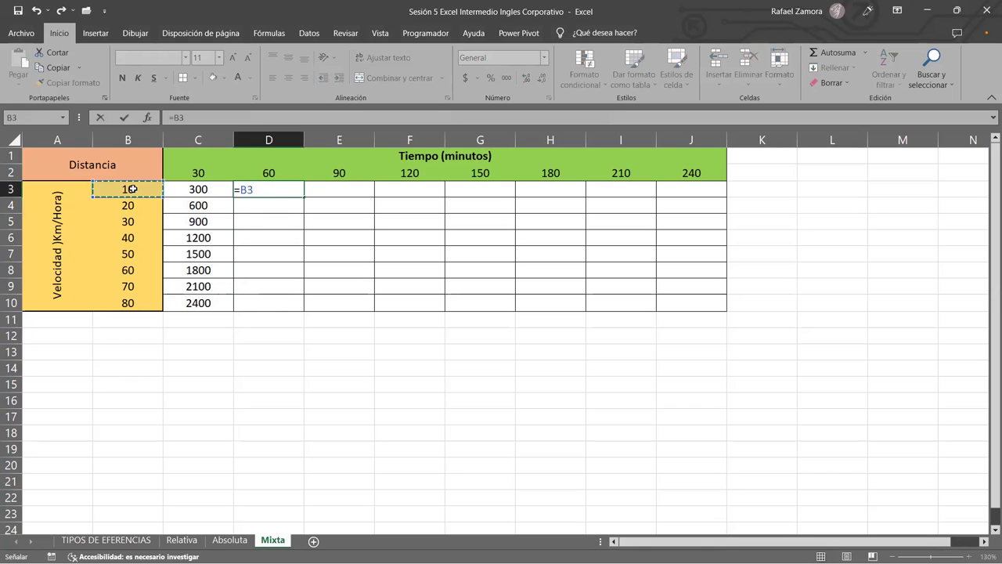
{"action": "type", "text": "*"}
{"action": "left_click", "coordinate": [221, 172]}
{"action": "key", "text": "Right"}
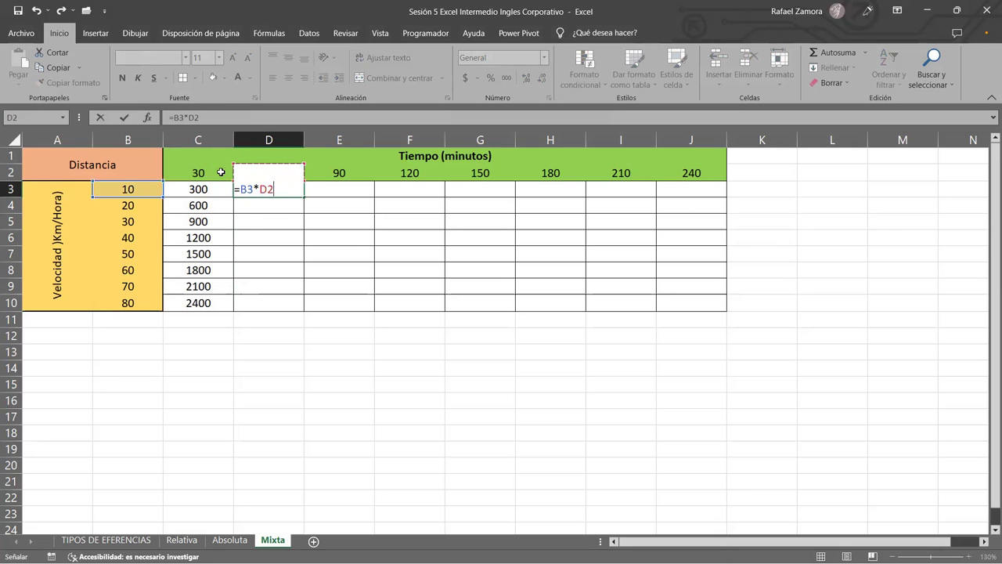
{"action": "key", "text": "Return"}
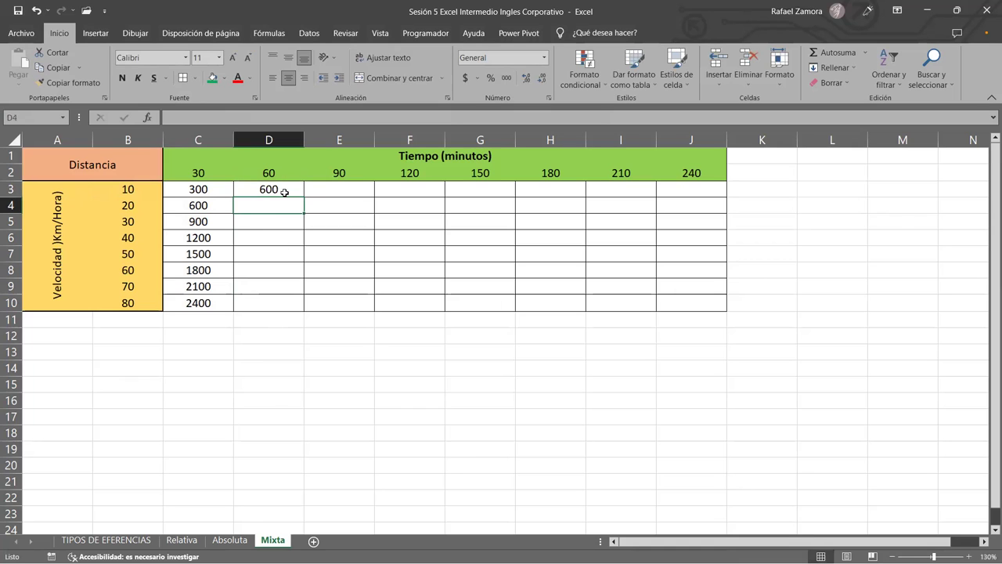
{"action": "double_click", "coordinate": [284, 192]}
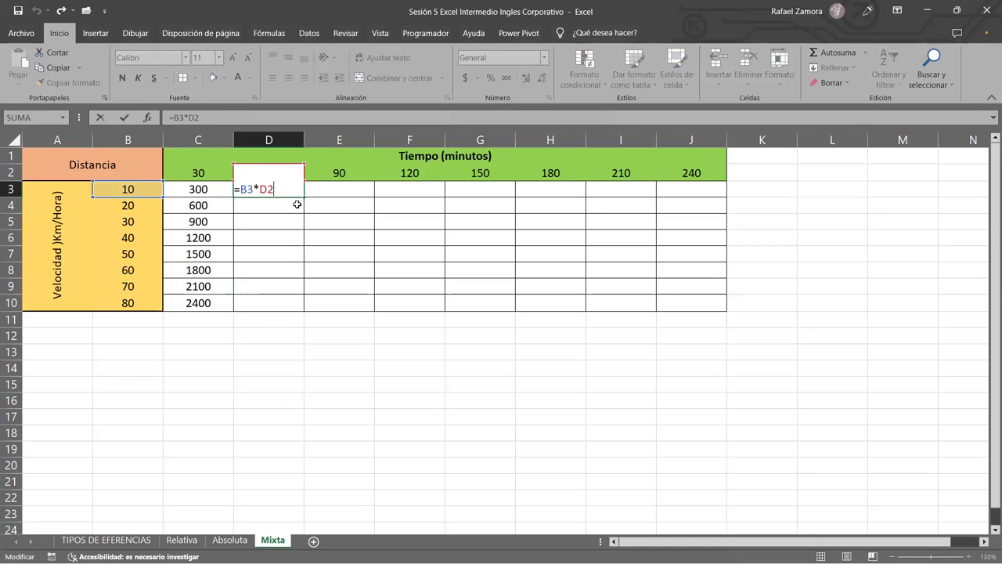
{"action": "key", "text": "F4"}
{"action": "key", "text": "F4"}
{"action": "key", "text": "Return"}
{"action": "left_click", "coordinate": [273, 190]}
{"action": "left_click_drag", "start_coordinate": [303, 200], "coordinate": [301, 316]}
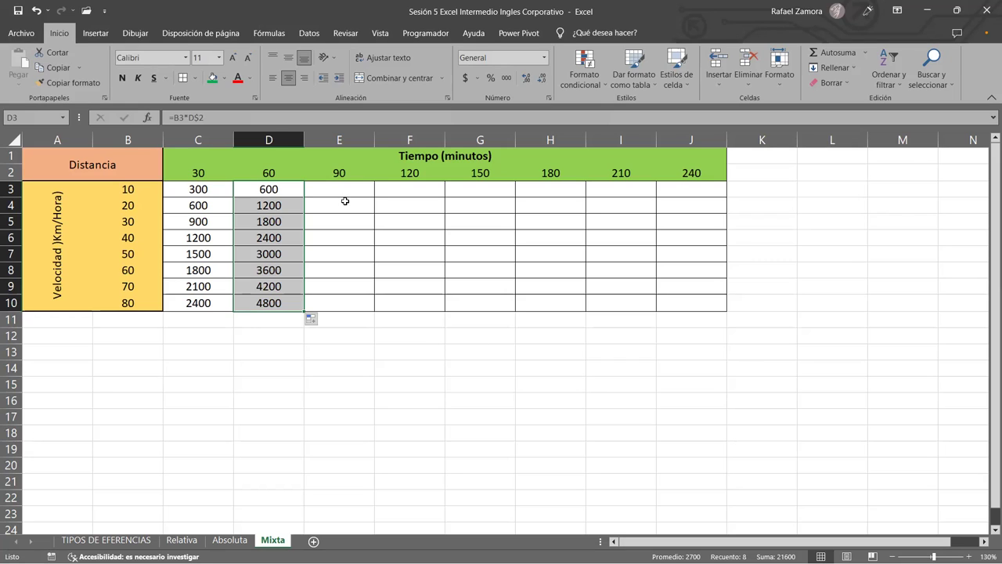
Review D3's formula, scan the empty time columns through J, and select column D's results
{"action": "left_click_drag", "start_coordinate": [342, 195], "coordinate": [329, 205]}
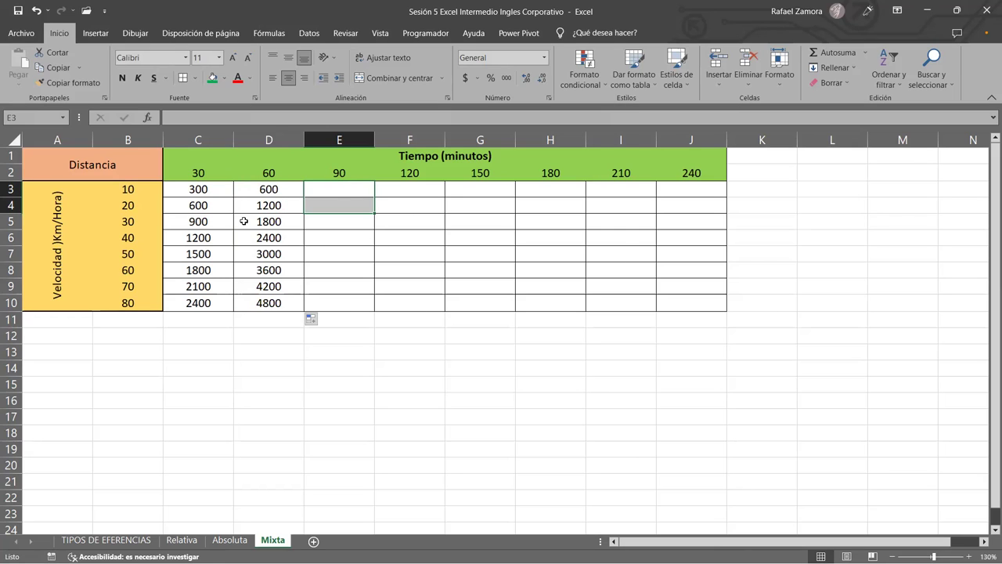
{"action": "left_click", "coordinate": [278, 192]}
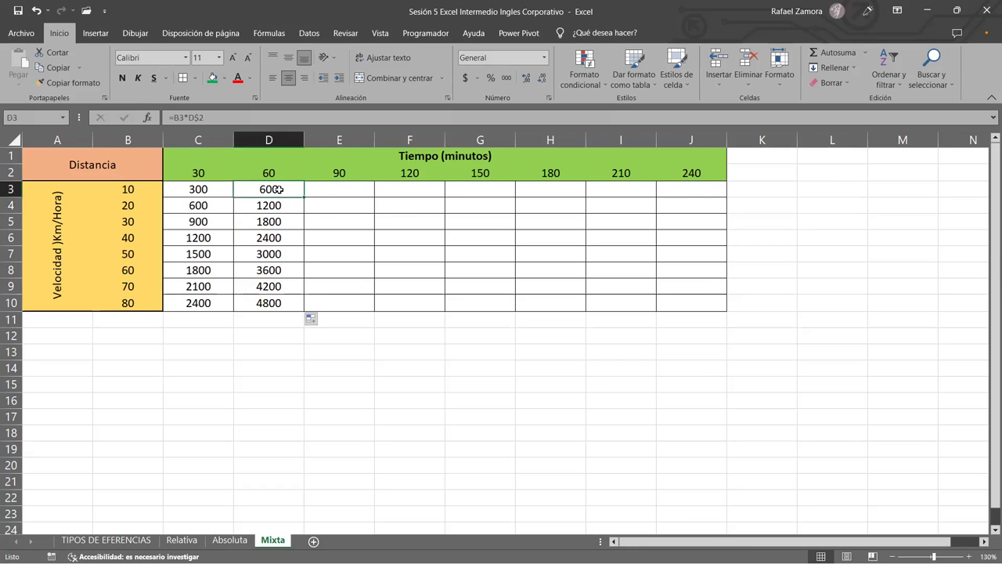
{"action": "double_click", "coordinate": [280, 190]}
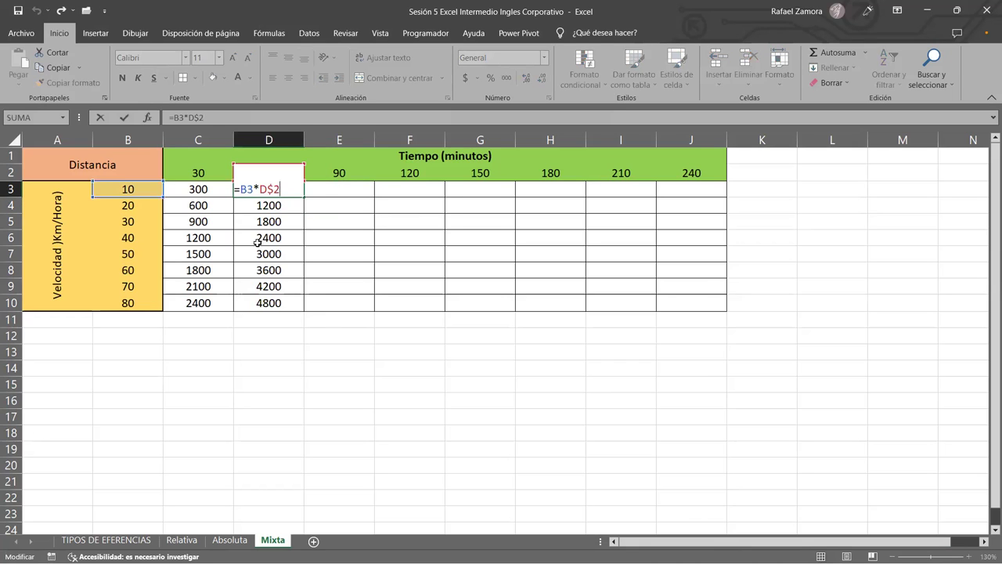
{"action": "left_click", "coordinate": [338, 185]}
{"action": "left_click", "coordinate": [421, 188]}
{"action": "left_click", "coordinate": [497, 191]}
{"action": "left_click", "coordinate": [564, 190]}
{"action": "left_click", "coordinate": [642, 205]}
{"action": "left_click", "coordinate": [702, 183]}
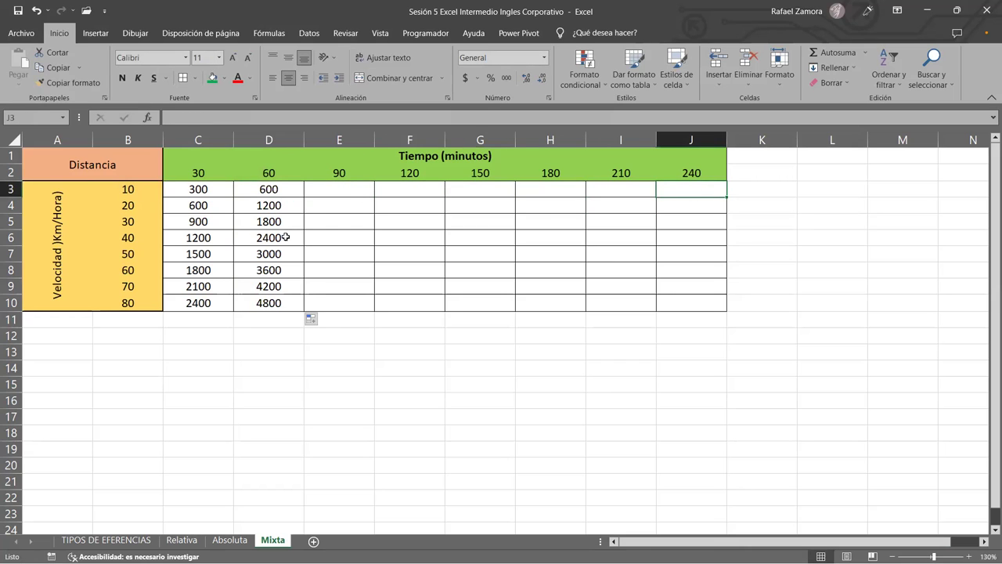
{"action": "mouse_move", "coordinate": [260, 192]}
{"action": "left_mouse_down"}
{"action": "mouse_move", "coordinate": [282, 284]}
{"action": "mouse_move", "coordinate": [268, 303]}
{"action": "left_mouse_up"}
Delete the distance results in columns C and D below C3
{"action": "key", "text": "Delete"}
{"action": "left_click_drag", "start_coordinate": [197, 202], "coordinate": [287, 339]}
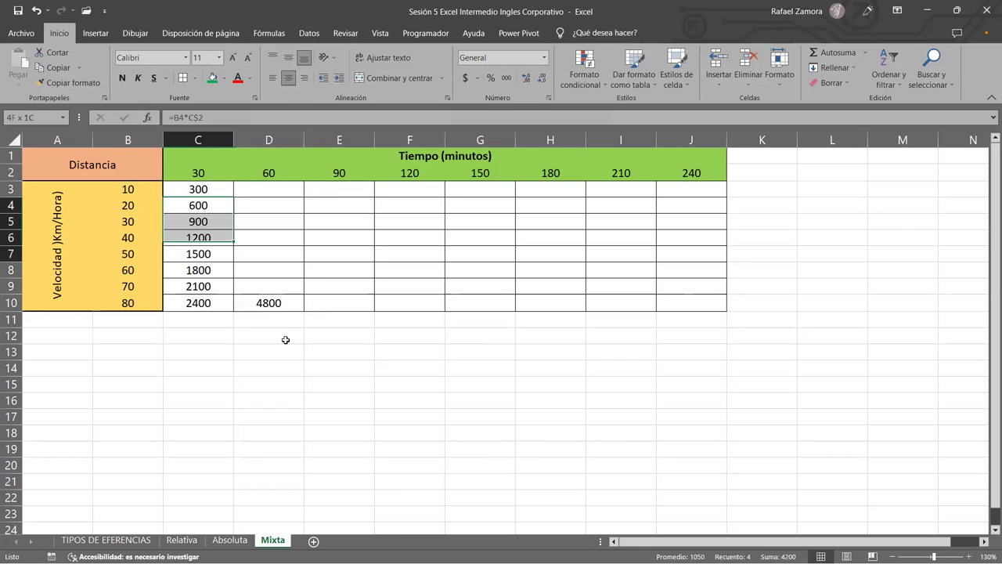
{"action": "key", "text": "Delete"}
{"action": "left_click", "coordinate": [218, 273]}
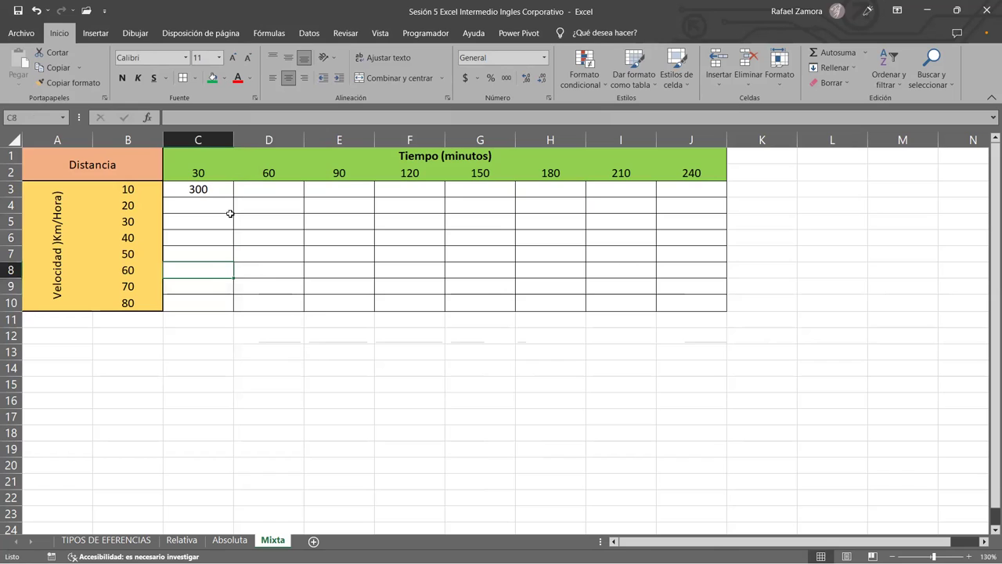
Fill C3's formula across the whole table, then undo back to C3 alone
{"action": "left_click", "coordinate": [223, 196]}
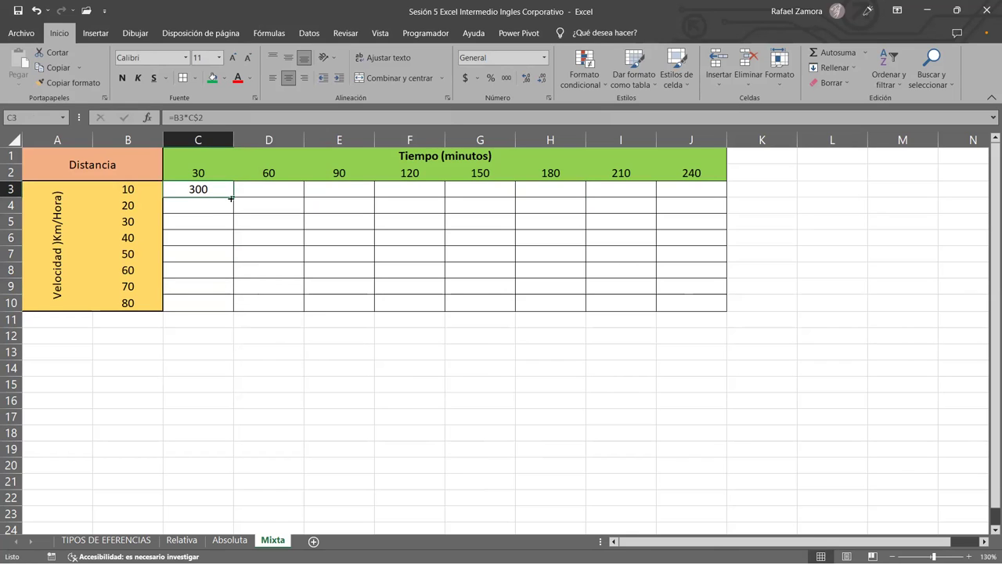
{"action": "mouse_move", "coordinate": [231, 196]}
{"action": "left_mouse_down"}
{"action": "mouse_move", "coordinate": [727, 212]}
{"action": "mouse_move", "coordinate": [724, 296]}
{"action": "left_mouse_up"}
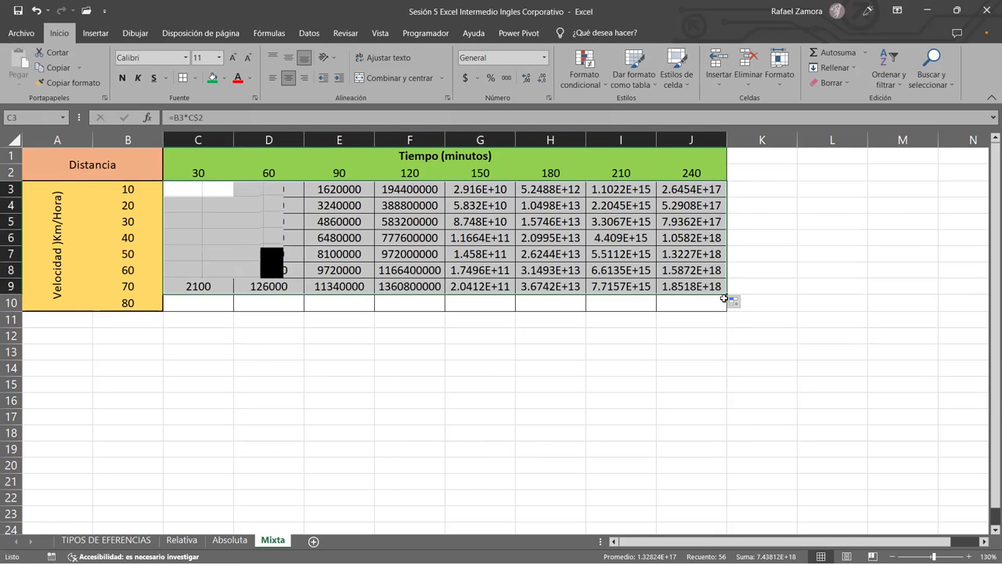
{"action": "key", "text": "ctrl+z"}
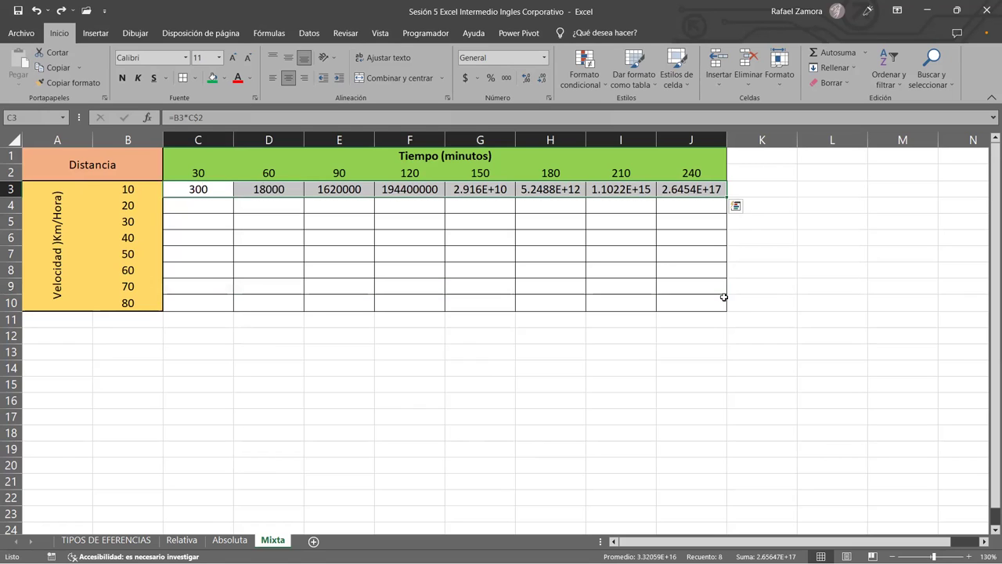
{"action": "key", "text": "ctrl+z"}
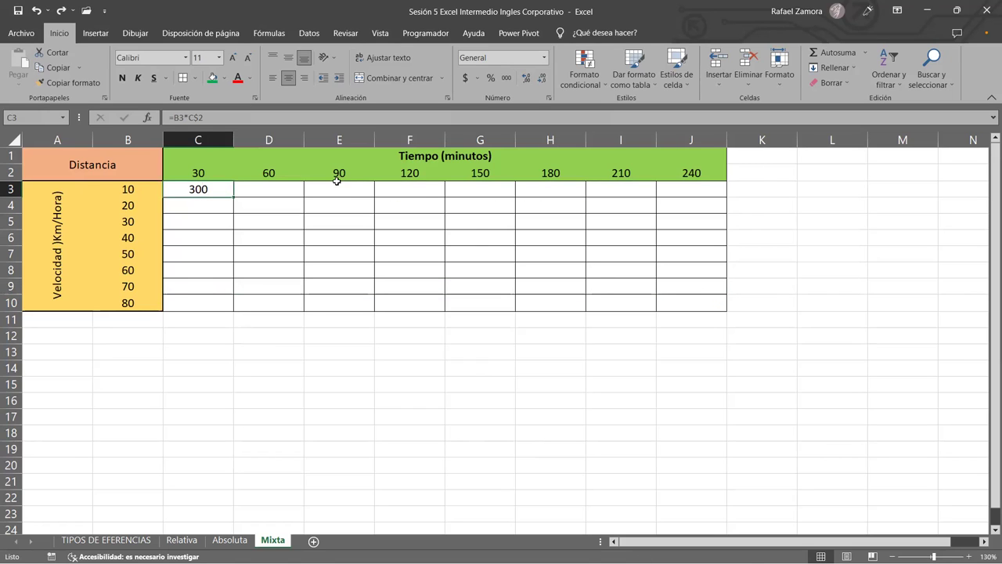
{"action": "mouse_move", "coordinate": [233, 197]}
{"action": "left_mouse_down"}
{"action": "mouse_move", "coordinate": [213, 318]}
{"action": "mouse_move", "coordinate": [731, 330]}
{"action": "left_mouse_up"}
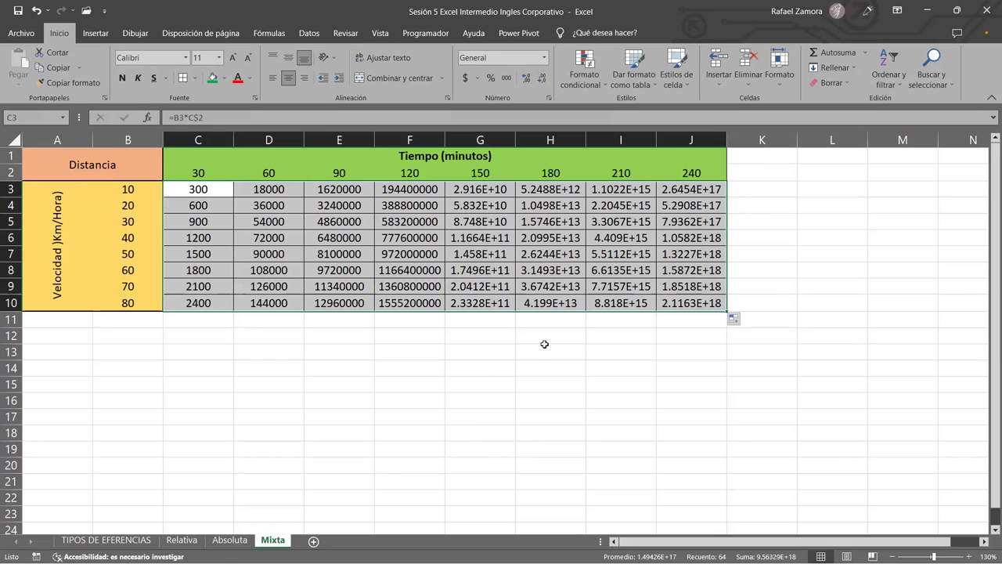
{"action": "key", "text": "ctrl+z"}
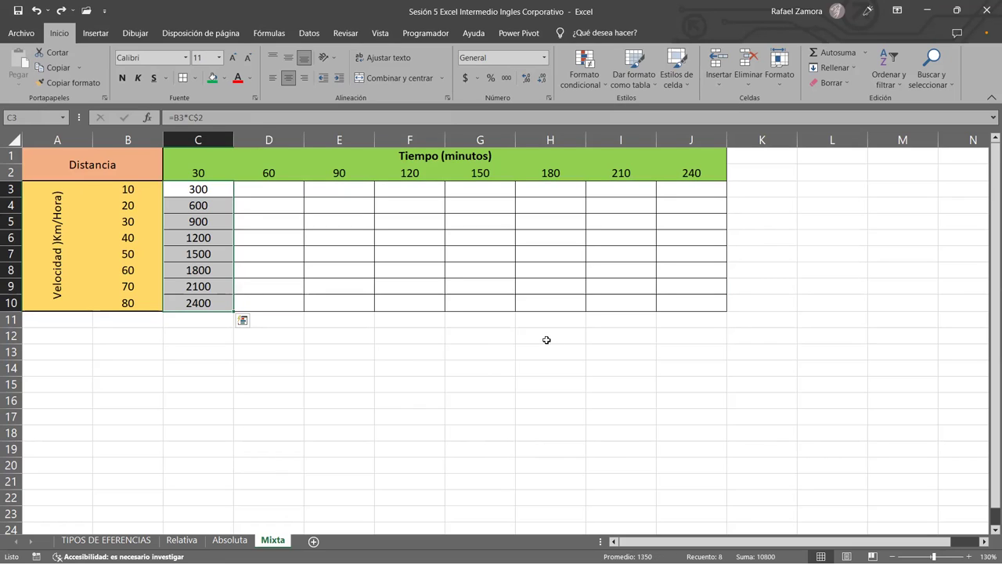
{"action": "key", "text": "ctrl+z"}
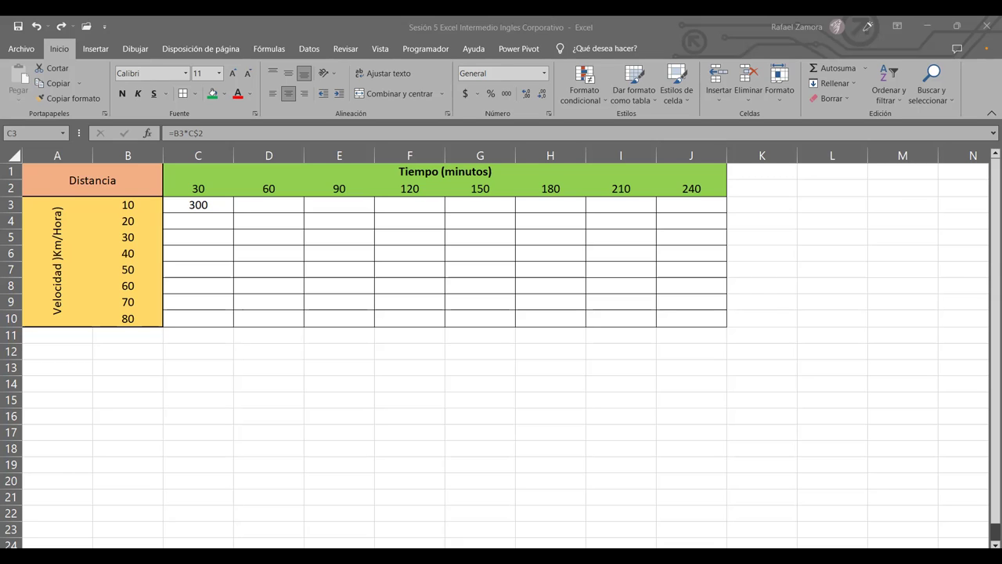
Return to the Mixta workbook, whose table is filled from 300 in C3 to 19200 in J10
{"action": "left_click", "coordinate": [480, 268]}
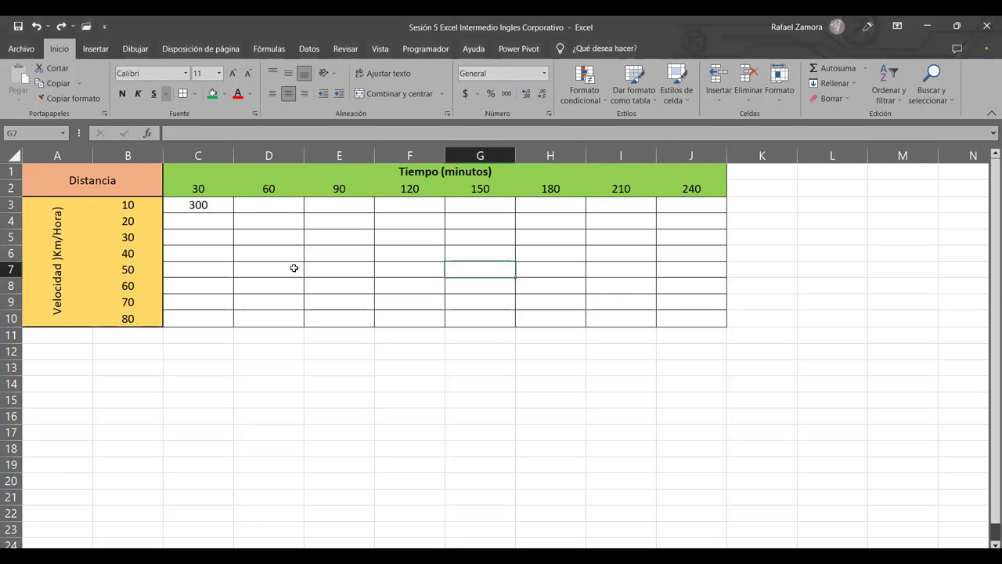
{"action": "left_click", "coordinate": [989, 316]}
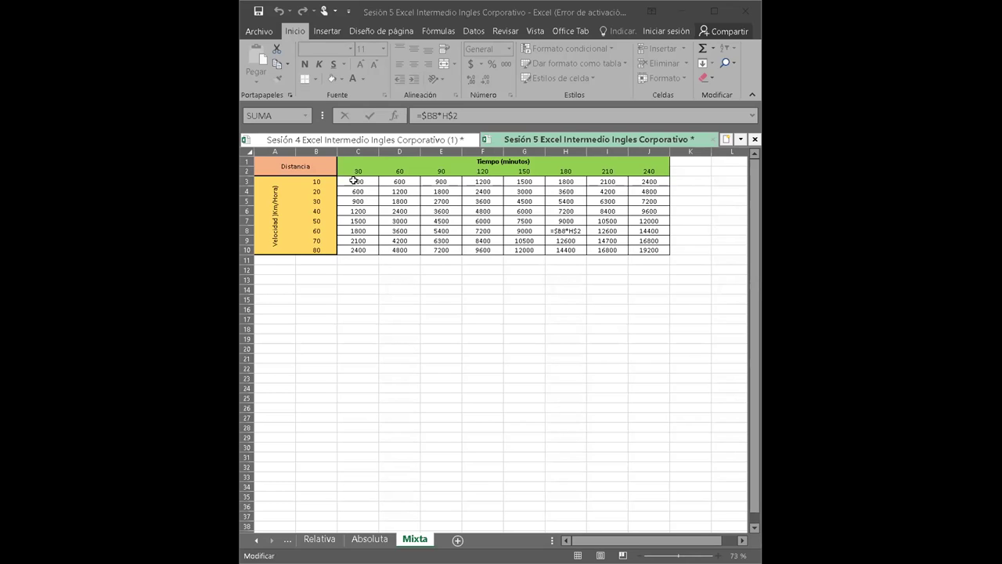
Check the mixed-reference formulas in H8, E6 and C4
{"action": "left_click", "coordinate": [417, 261]}
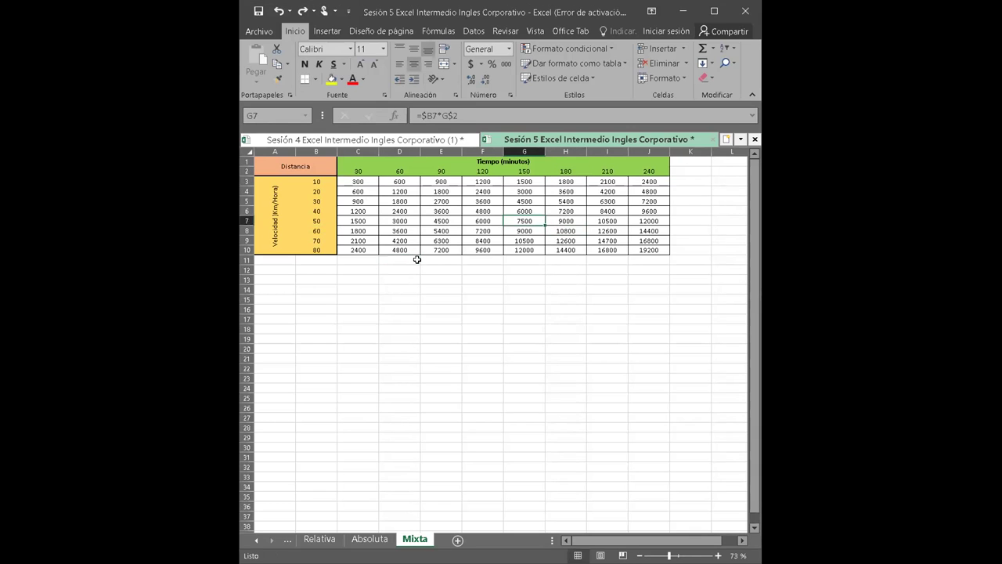
{"action": "key", "text": "Up"}
{"action": "key", "text": "Up"}
{"action": "key", "text": "Up"}
{"action": "key", "text": "Right"}
{"action": "key", "text": "Left"}
{"action": "key", "text": "Left"}
{"action": "key", "text": "Up"}
{"action": "key", "text": "Up"}
{"action": "key", "text": "Up"}
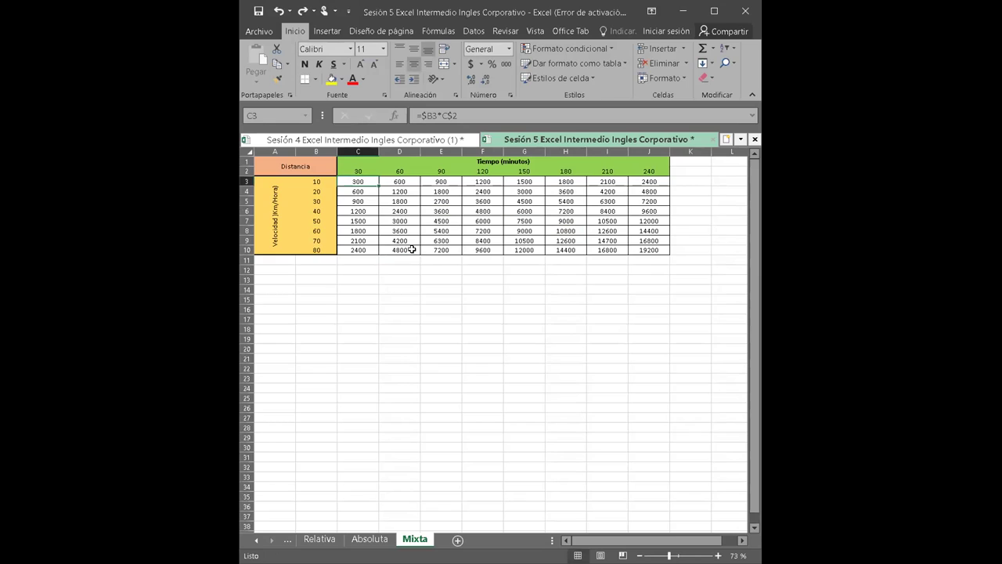
{"action": "key", "text": "Down"}
Select the result cells from C3 through J10 and delete all the calculated distances
{"action": "key", "text": "Up"}
{"action": "key", "text": "shift+Right"}
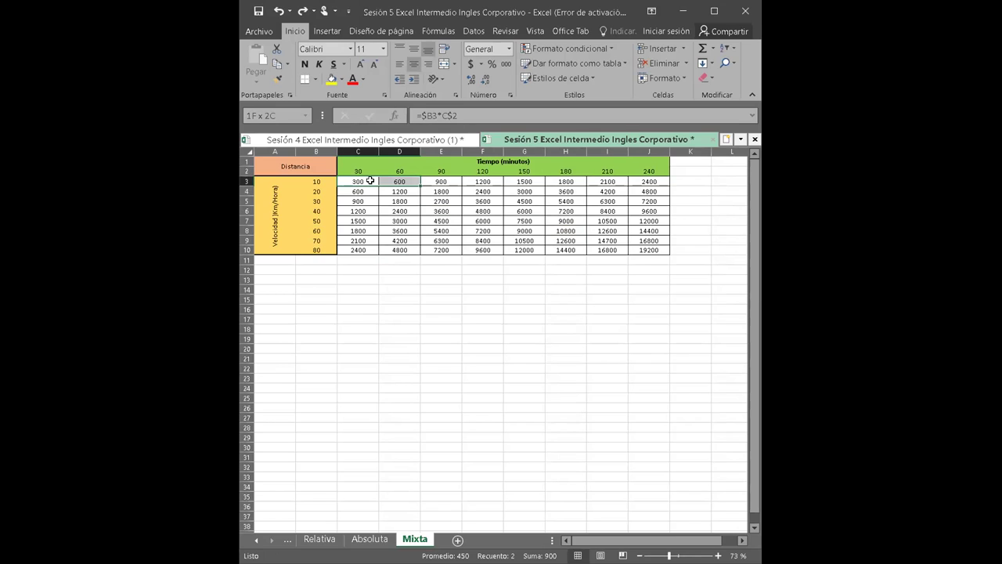
{"action": "key", "text": "shift+Down"}
{"action": "key", "text": "shift+Right"}
{"action": "key", "text": "shift+Right"}
{"action": "key", "text": "shift+Right"}
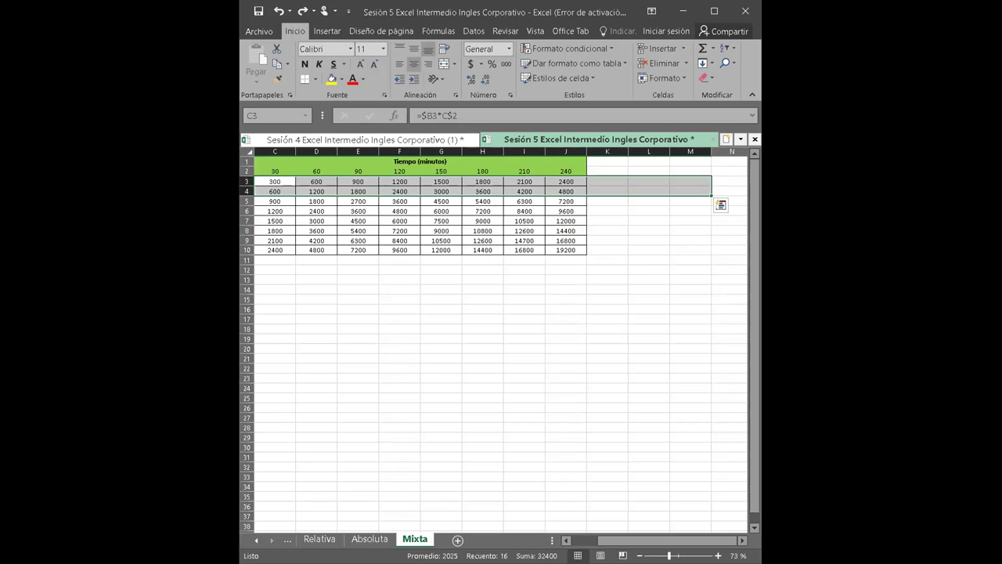
{"action": "key", "text": "shift+Left"}
{"action": "key", "text": "shift+Left"}
{"action": "key", "text": "shift+Left"}
{"action": "key", "text": "shift+Left"}
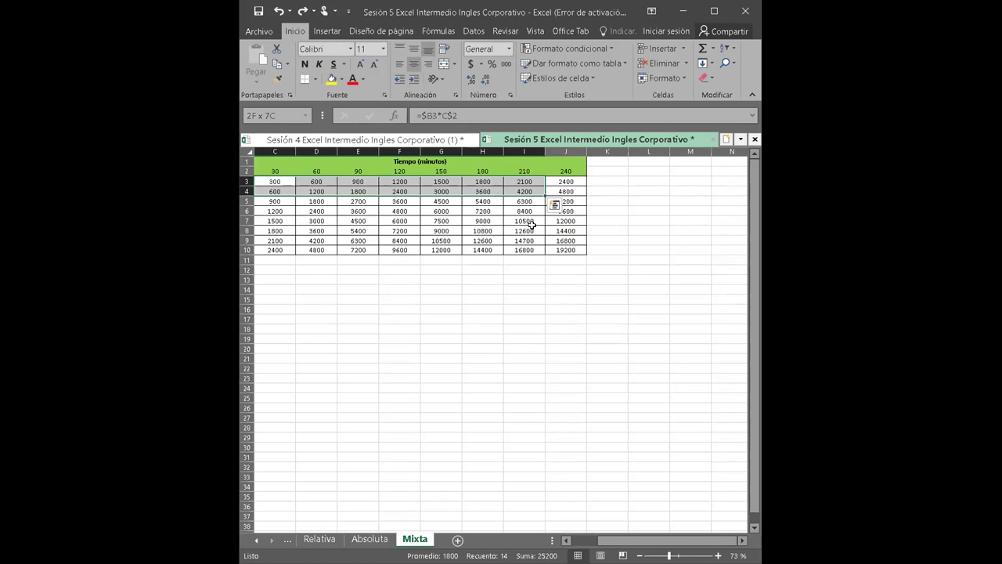
{"action": "key", "text": "shift+Right"}
{"action": "key", "text": "shift+Down"}
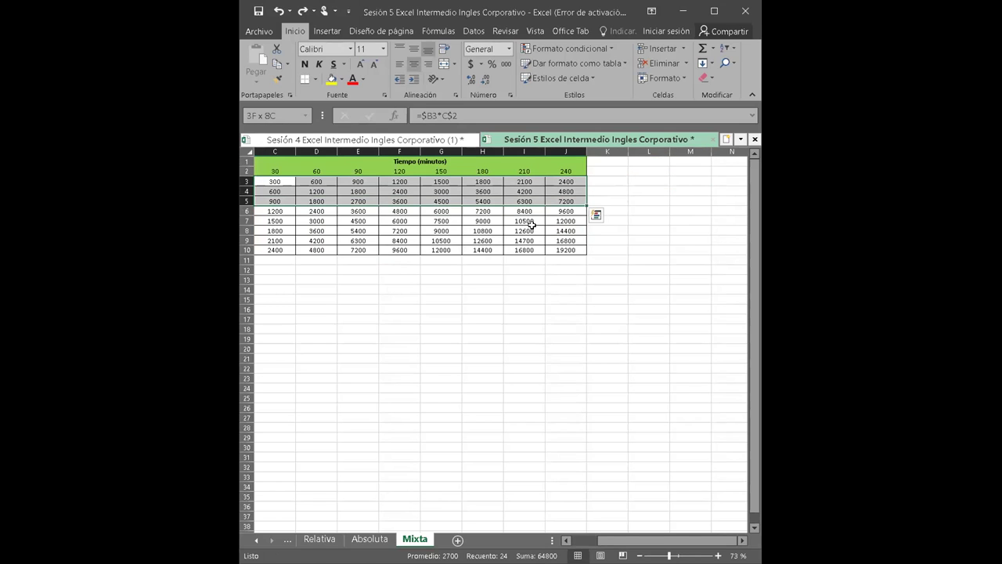
{"action": "key", "text": "shift+Down"}
{"action": "key", "text": "shift+Down"}
{"action": "key", "text": "shift+Down"}
{"action": "key", "text": "shift+Down"}
{"action": "key", "text": "Delete"}
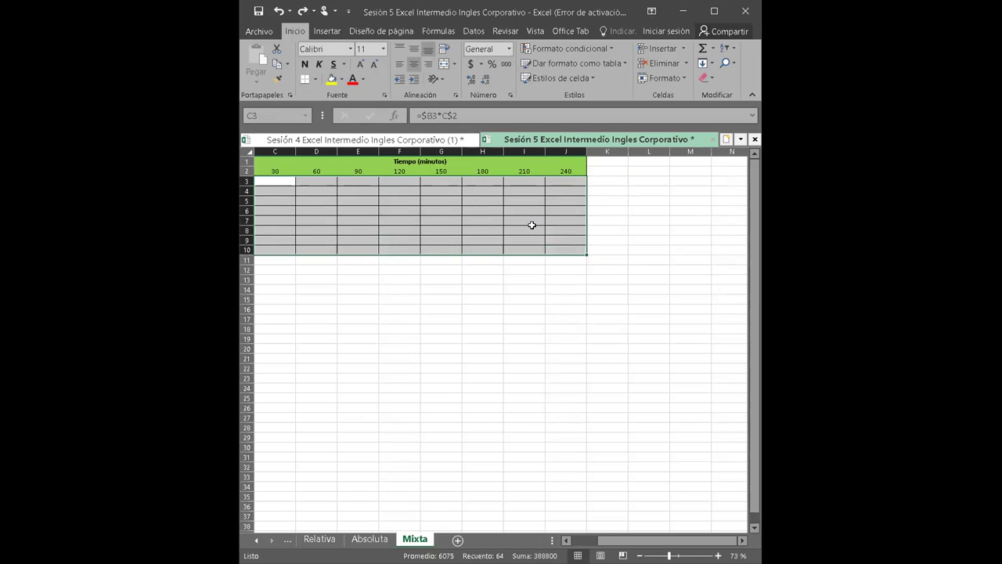
{"action": "key", "text": "Left"}
{"action": "key", "text": "Left"}
Enter =B$3*C$2 in C3, then correct it to =$B3*C$2
{"action": "key", "text": "Right"}
{"action": "key", "text": "Right"}
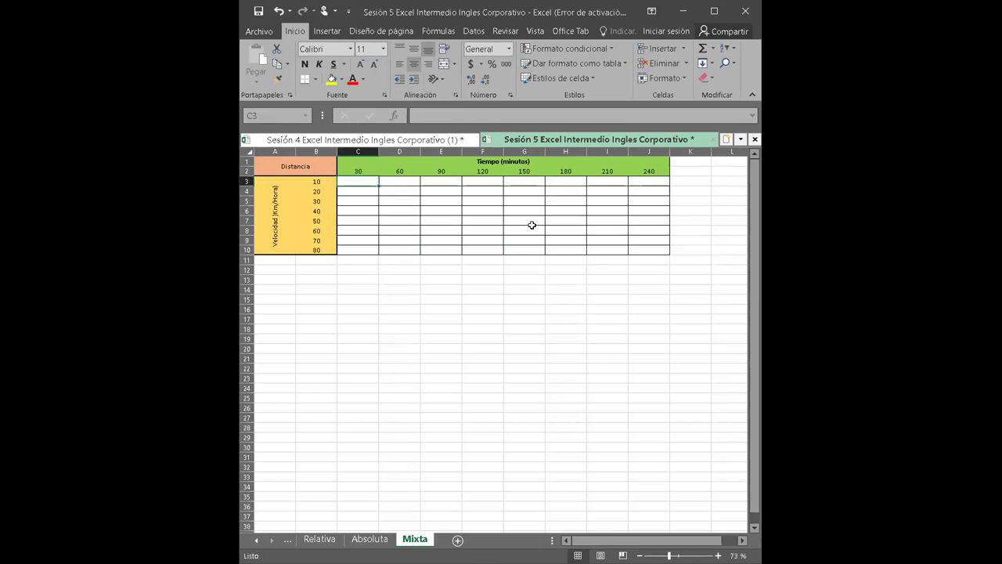
{"action": "type", "text": "="}
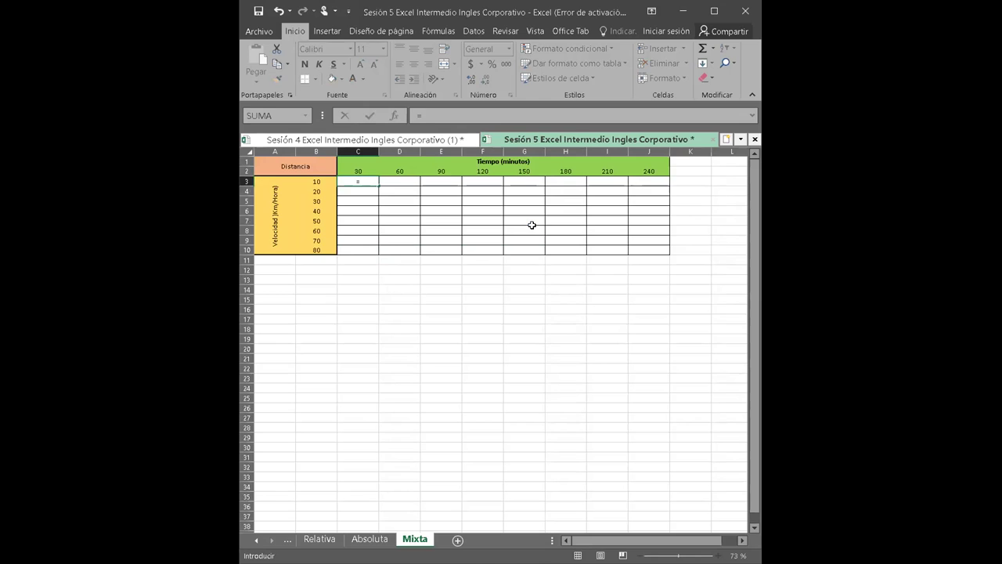
{"action": "type", "text": "B"}
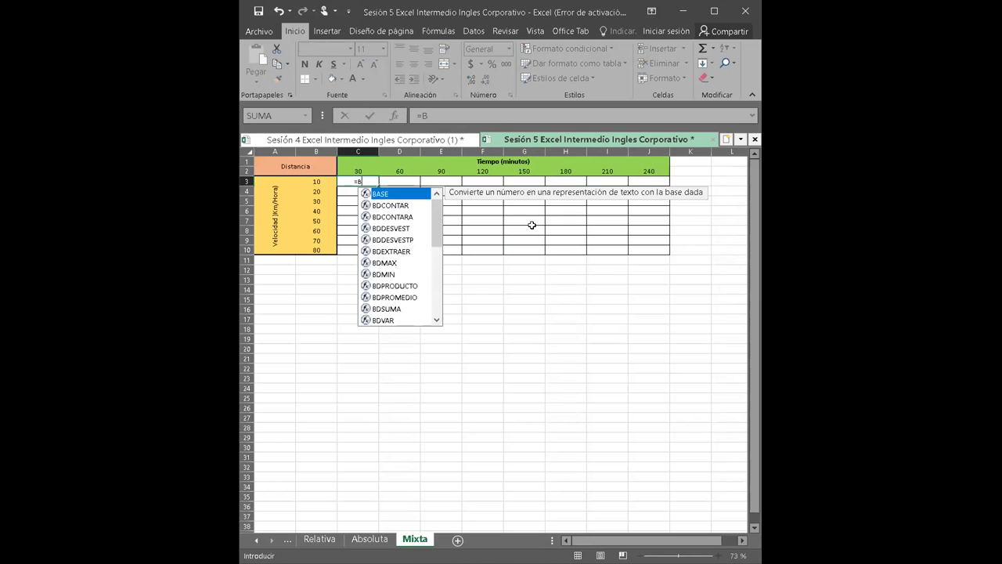
{"action": "type", "text": "$"}
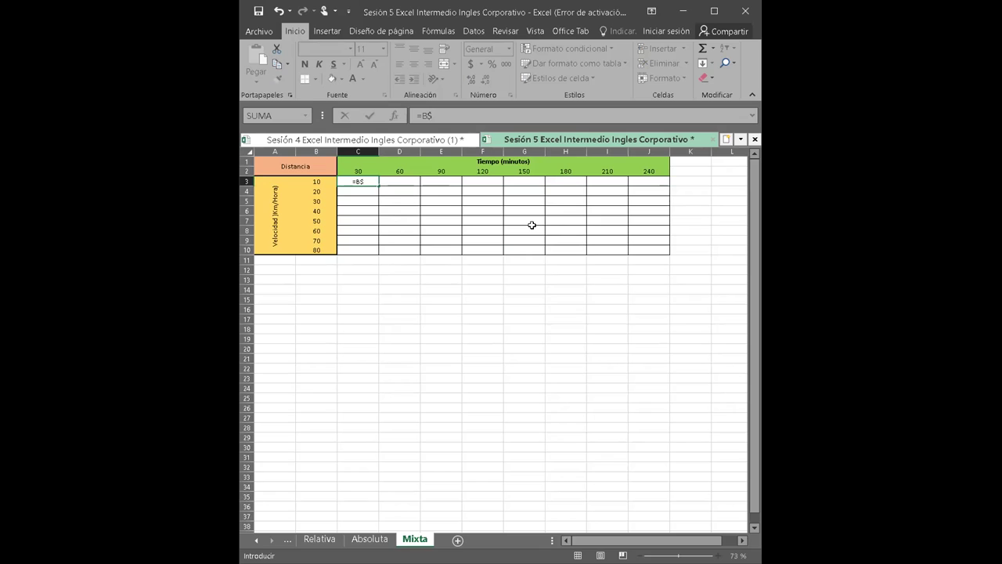
{"action": "type", "text": "3"}
{"action": "type", "text": "*"}
{"action": "type", "text": "C"}
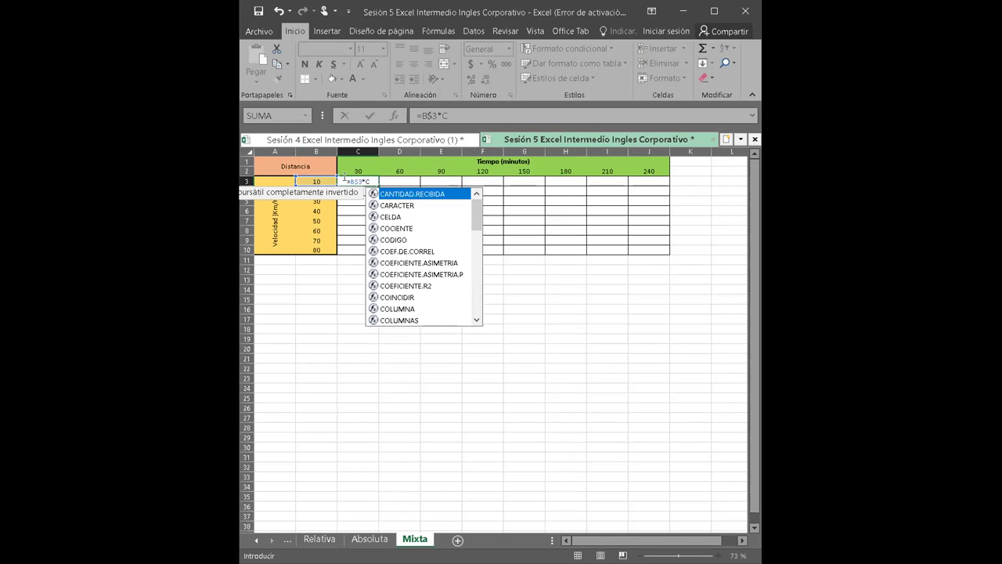
{"action": "type", "text": "$2"}
{"action": "key", "text": "Return"}
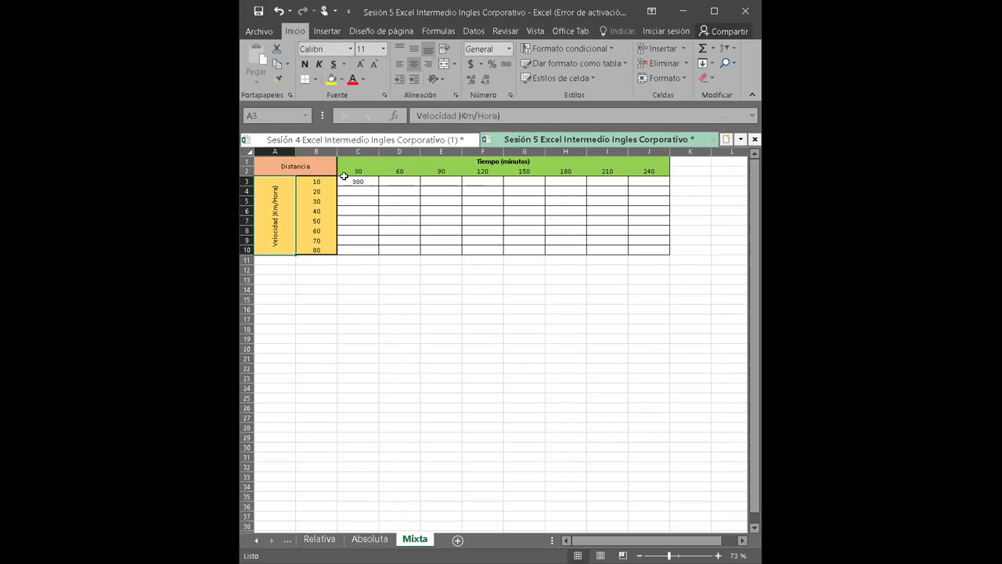
{"action": "left_click", "coordinate": [354, 181]}
{"action": "double_click", "coordinate": [357, 181]}
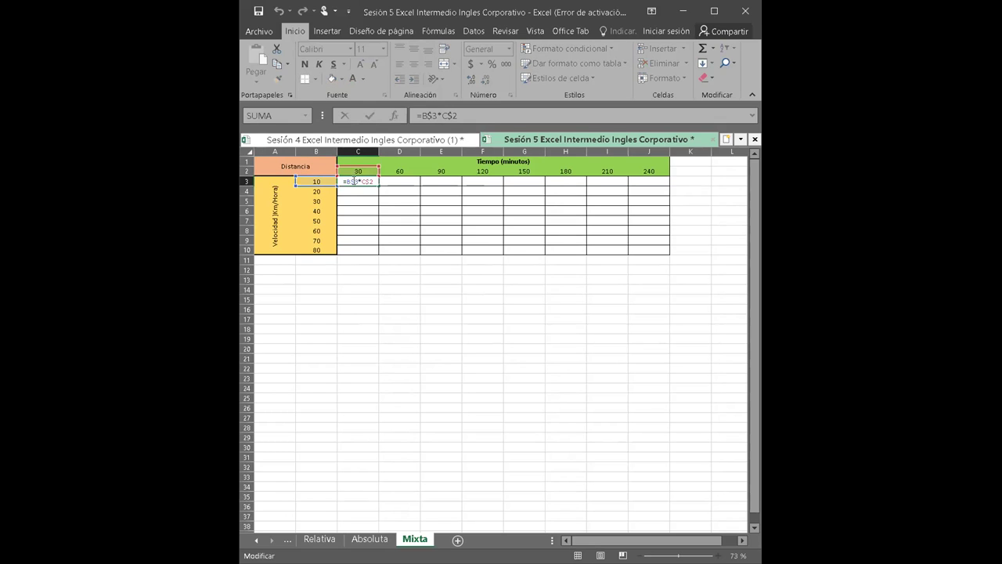
{"action": "key", "text": "Delete"}
{"action": "left_click", "coordinate": [348, 181]}
{"action": "type", "text": "$"}
{"action": "key", "text": "Return"}
Review C3's formula and copy it across and down to J10, giving 300 through 19200
{"action": "left_click", "coordinate": [351, 181]}
{"action": "double_click", "coordinate": [353, 180]}
{"action": "left_click", "coordinate": [382, 191]}
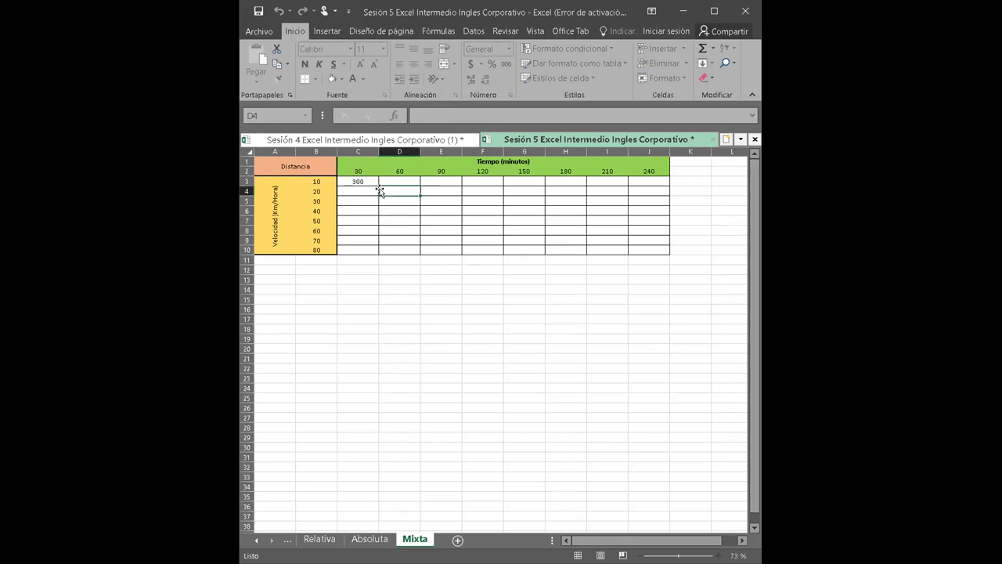
{"action": "left_click", "coordinate": [372, 182]}
{"action": "mouse_move", "coordinate": [378, 185]}
{"action": "left_mouse_down"}
{"action": "mouse_move", "coordinate": [370, 250]}
{"action": "mouse_move", "coordinate": [651, 237]}
{"action": "left_mouse_up"}
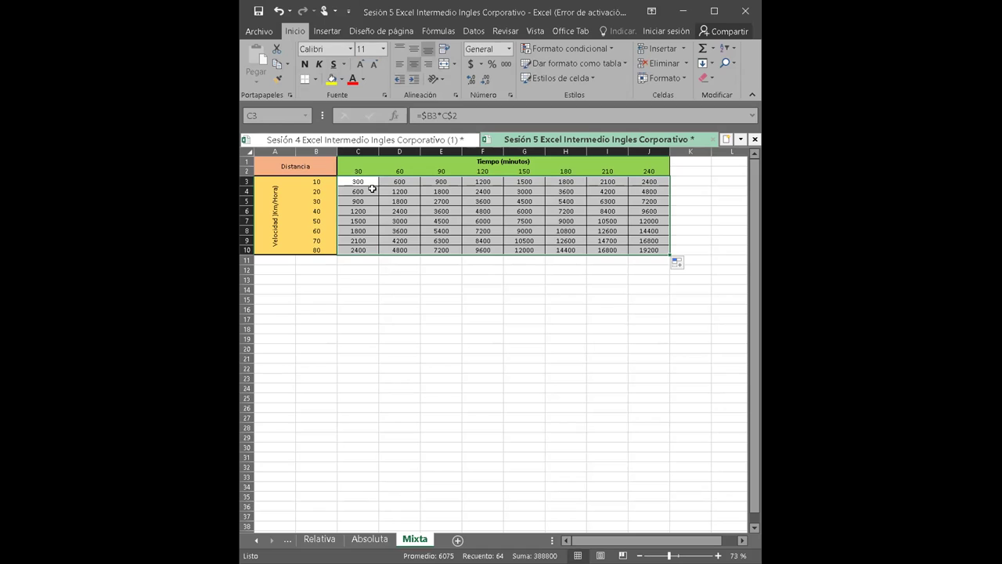
{"action": "left_click", "coordinate": [370, 188]}
{"action": "left_click", "coordinate": [400, 202]}
{"action": "key", "text": "ctrl+Down"}
{"action": "left_click", "coordinate": [400, 202]}
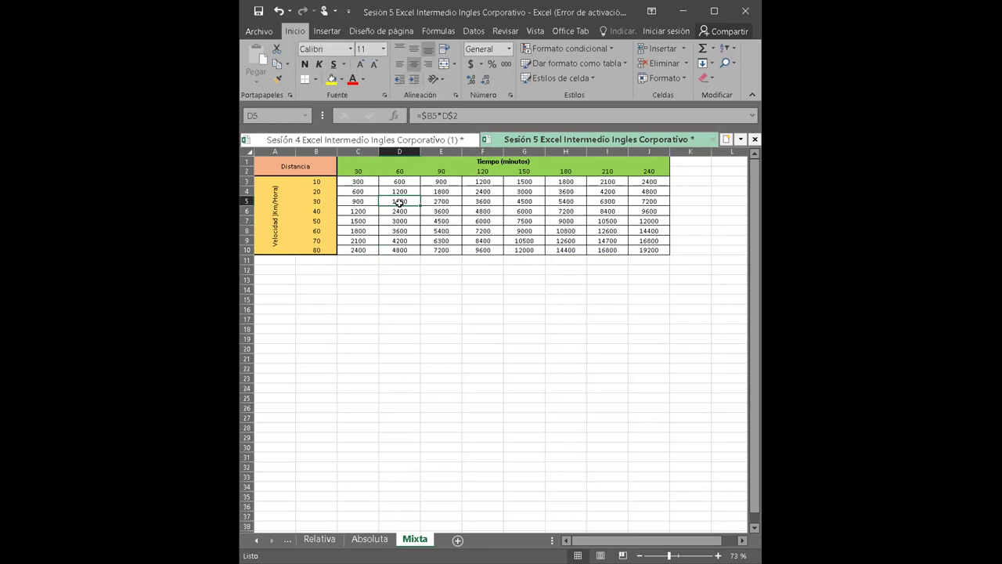
{"action": "key", "text": "ctrl+z"}
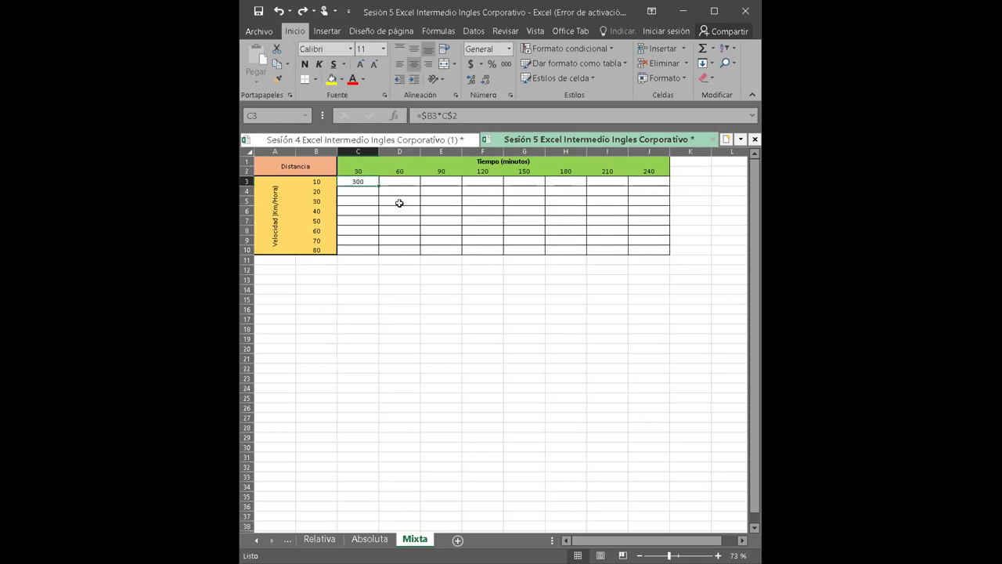
{"action": "left_click_drag", "start_coordinate": [378, 182], "coordinate": [642, 192]}
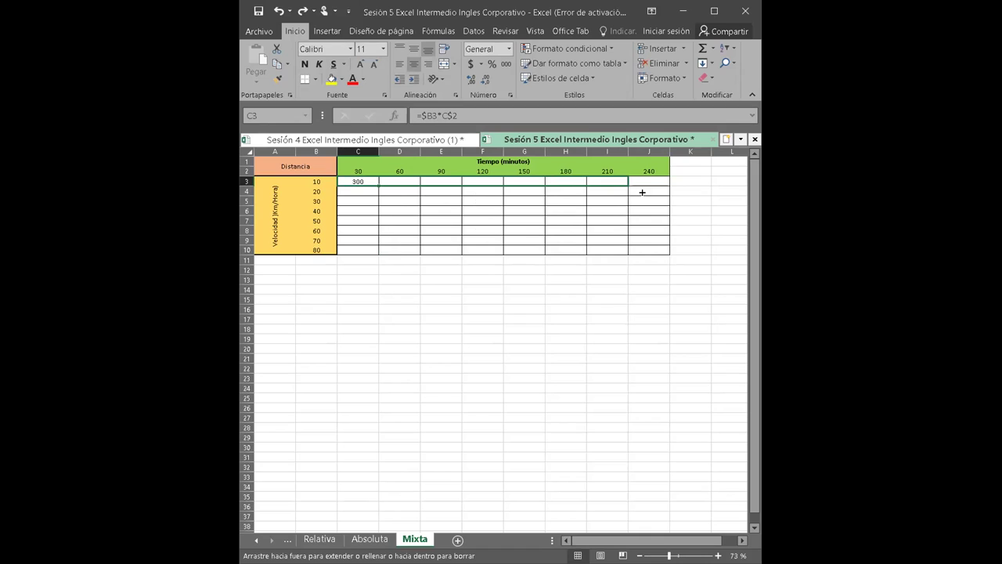
{"action": "mouse_move", "coordinate": [642, 191]}
{"action": "left_mouse_down"}
{"action": "mouse_move", "coordinate": [649, 186]}
{"action": "mouse_move", "coordinate": [667, 252]}
{"action": "left_mouse_up"}
{"action": "left_click", "coordinate": [652, 250]}
{"action": "double_click", "coordinate": [652, 250]}
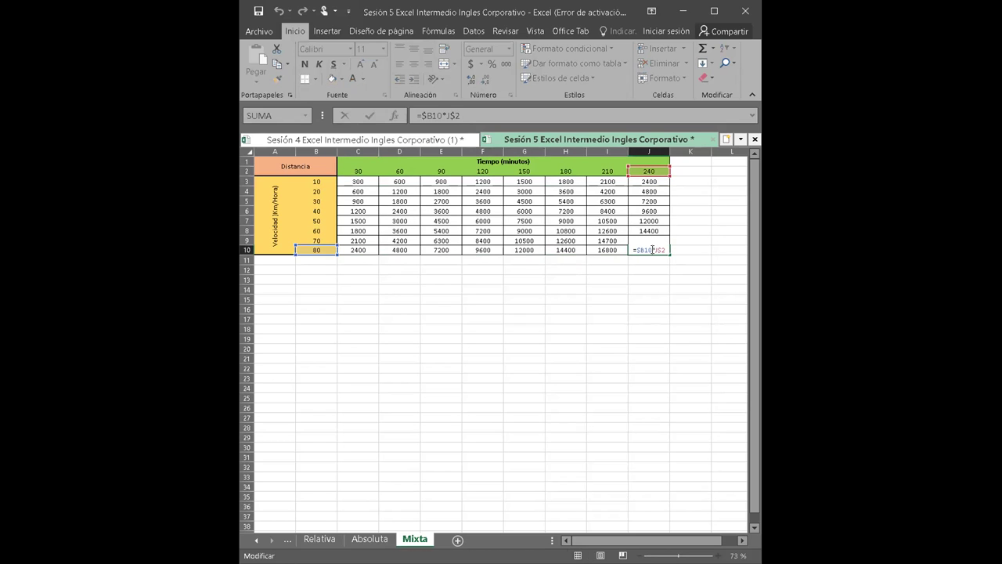
{"action": "left_click", "coordinate": [485, 211]}
{"action": "double_click", "coordinate": [485, 211]}
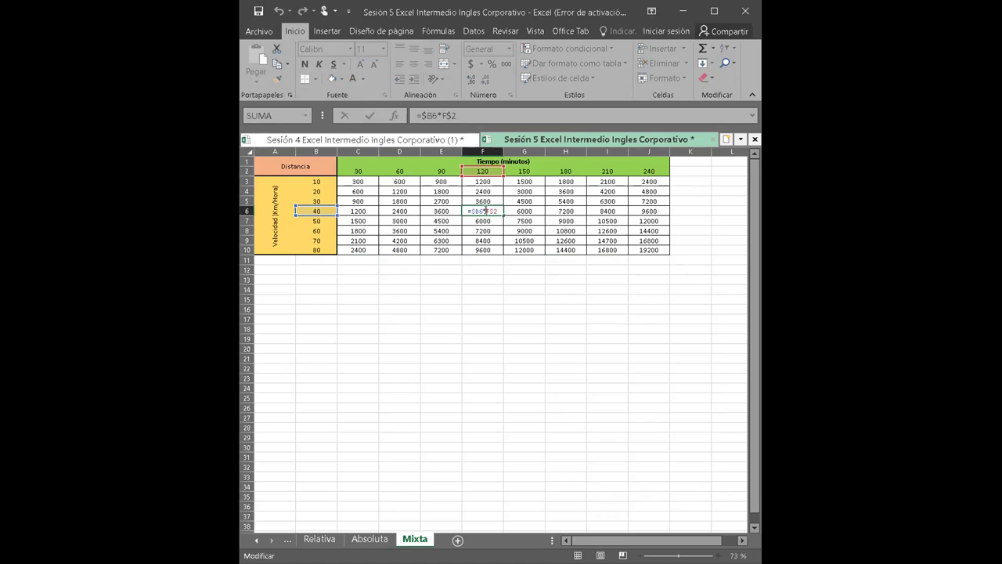
{"action": "left_click", "coordinate": [525, 221]}
{"action": "key", "text": "Escape"}
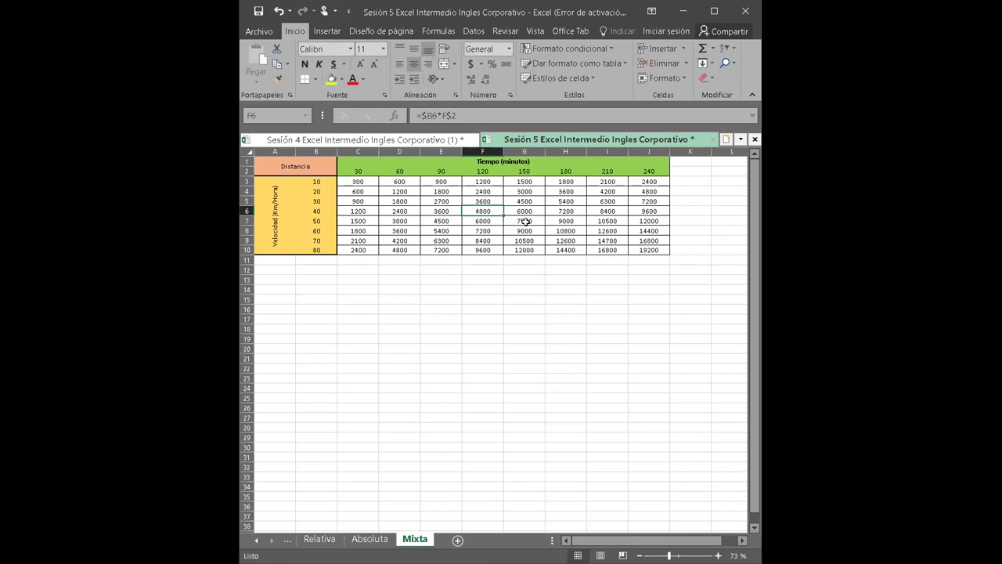
{"action": "double_click", "coordinate": [525, 221]}
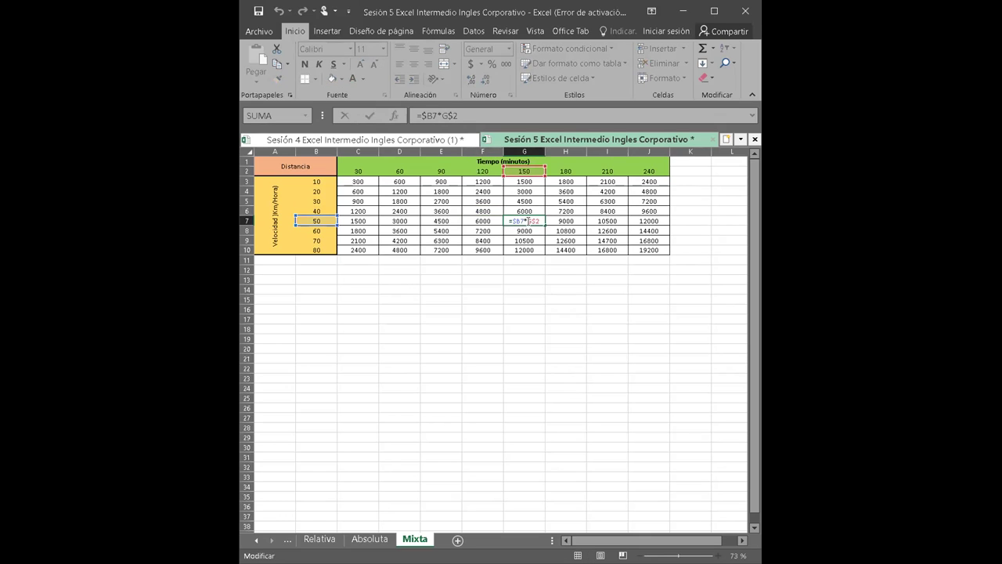
{"action": "left_click", "coordinate": [563, 232]}
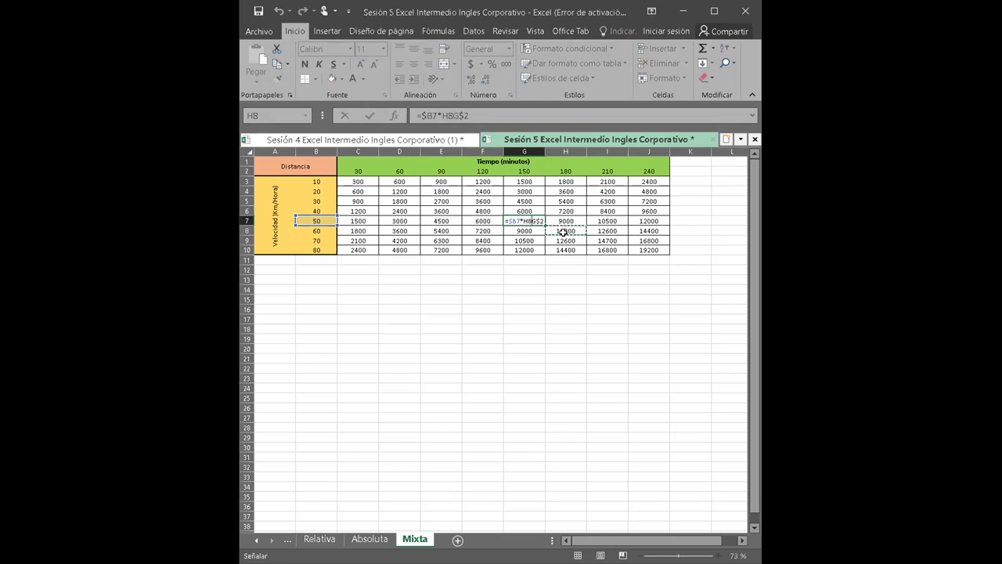
{"action": "key", "text": "Escape"}
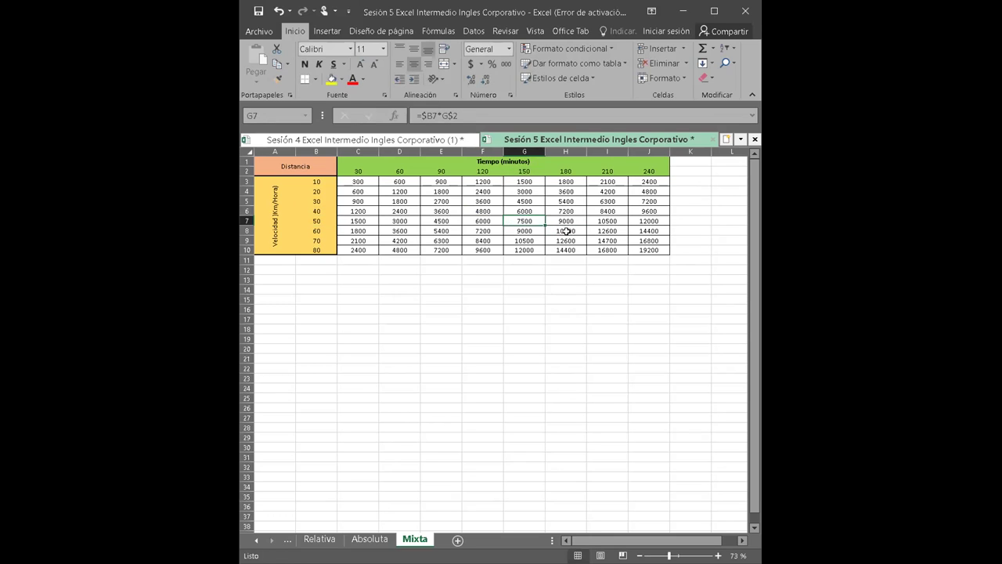
{"action": "key", "text": "Right"}
{"action": "key", "text": "Down"}
{"action": "key", "text": "Down"}
{"action": "key", "text": "Down"}
{"action": "key", "text": "Up"}
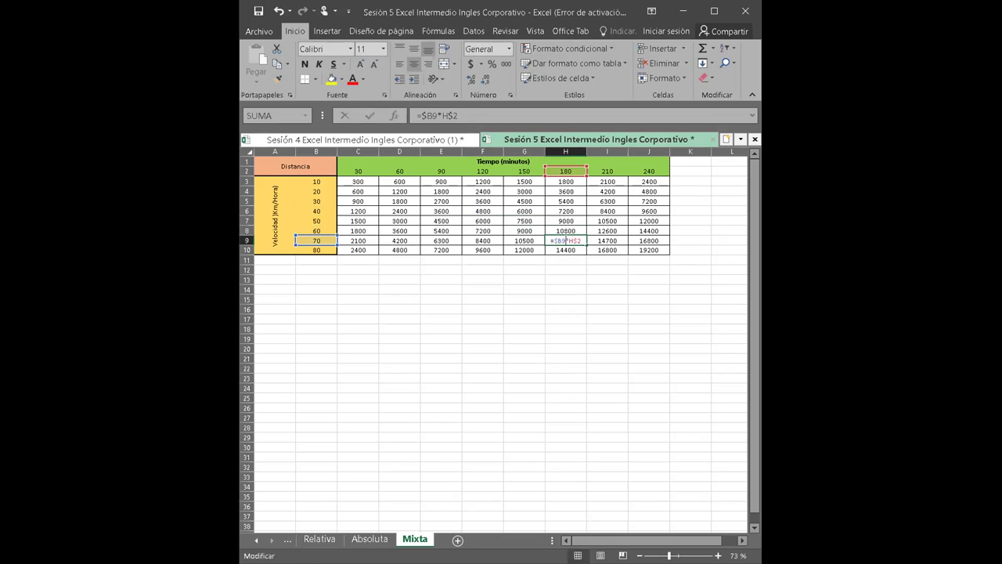
{"action": "key", "text": "F2"}
{"action": "key", "text": "Escape"}
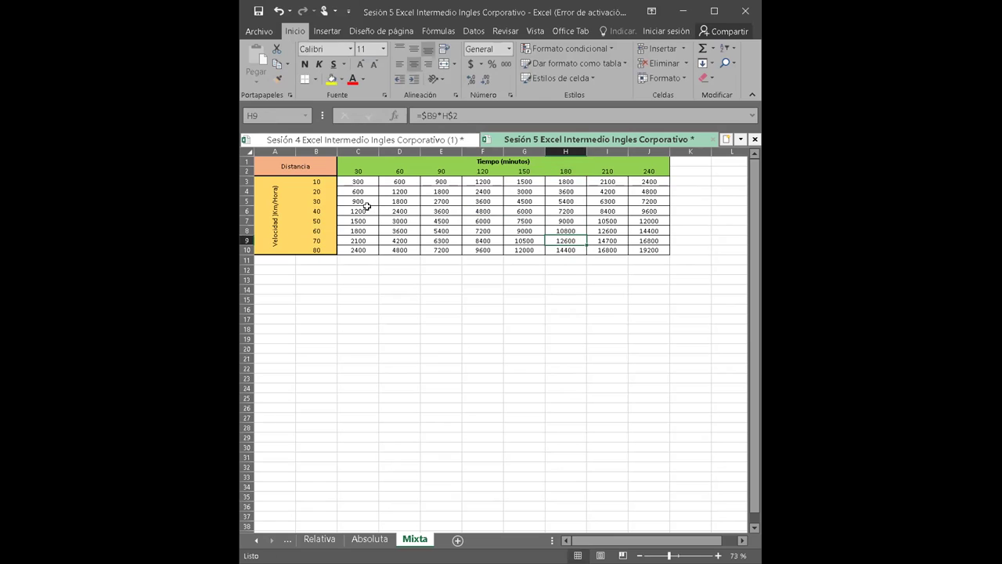
{"action": "left_click", "coordinate": [368, 206]}
{"action": "key", "text": "ctrl+Up"}
Inspect C6's formula references, then select empty cells below the distance table
{"action": "double_click", "coordinate": [368, 208]}
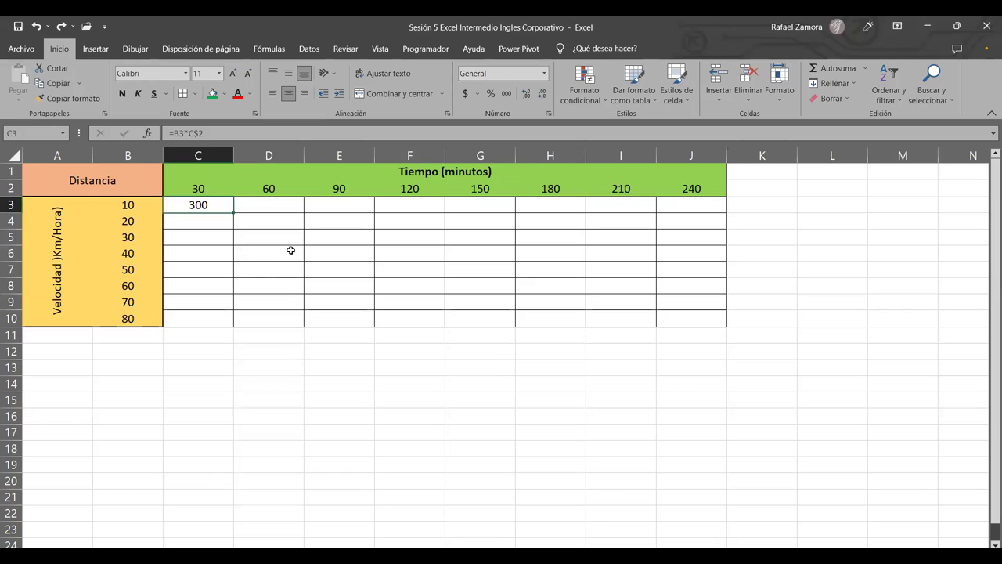
{"action": "left_click", "coordinate": [466, 375]}
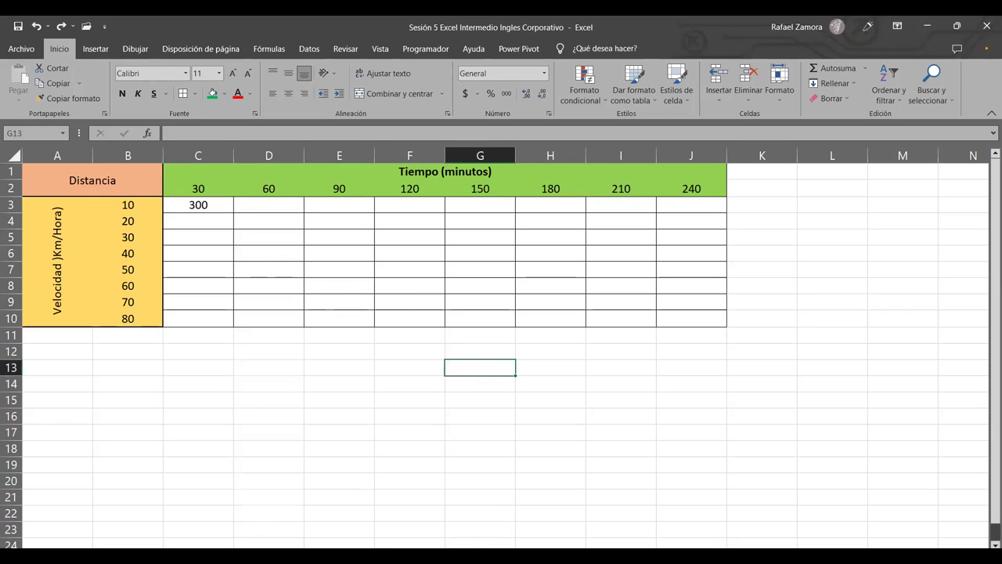
{"action": "left_click", "coordinate": [548, 513]}
{"action": "left_click", "coordinate": [629, 440]}
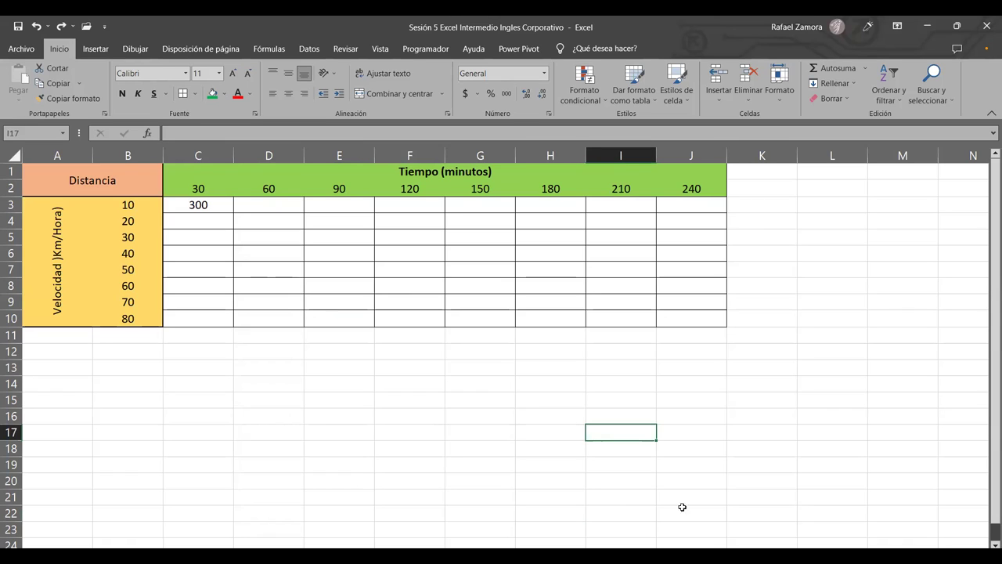